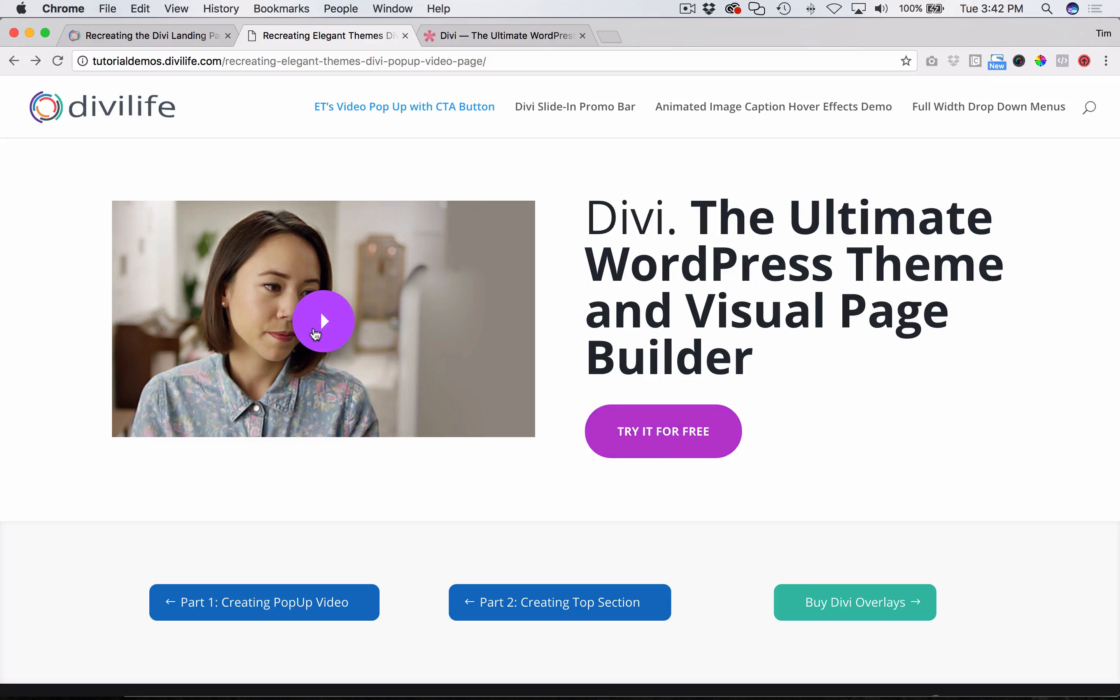
- Play the demo page's pop-up video from the play button on the image, and close the overlay
{"action": "left_click", "coordinate": [315, 333]}
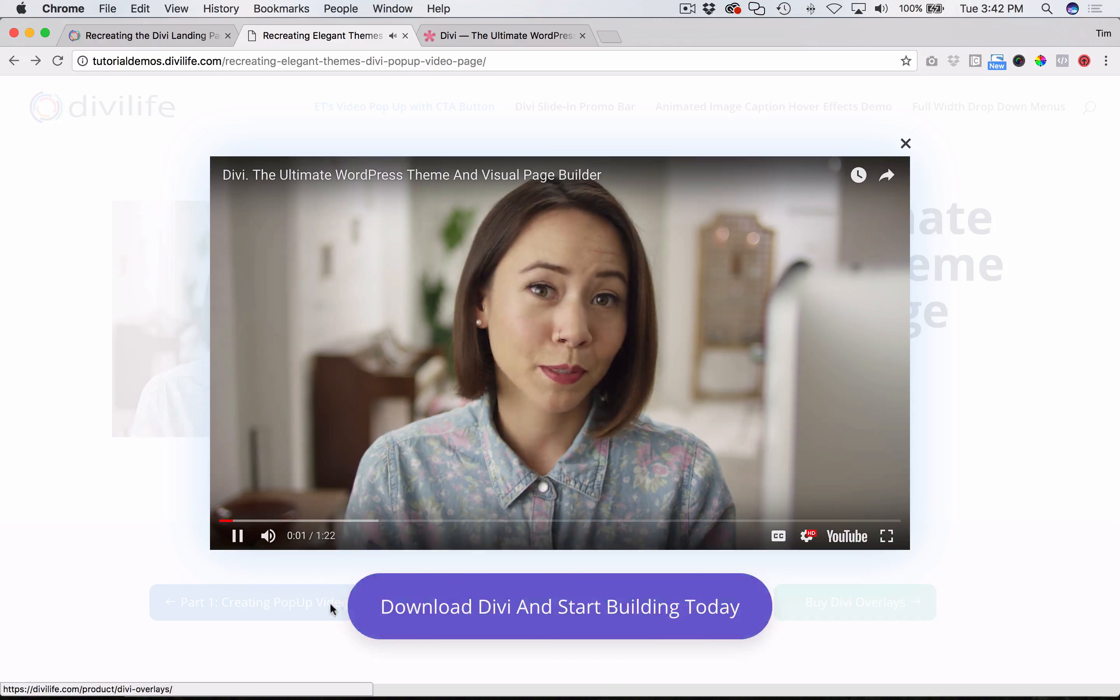
{"action": "left_click", "coordinate": [109, 476]}
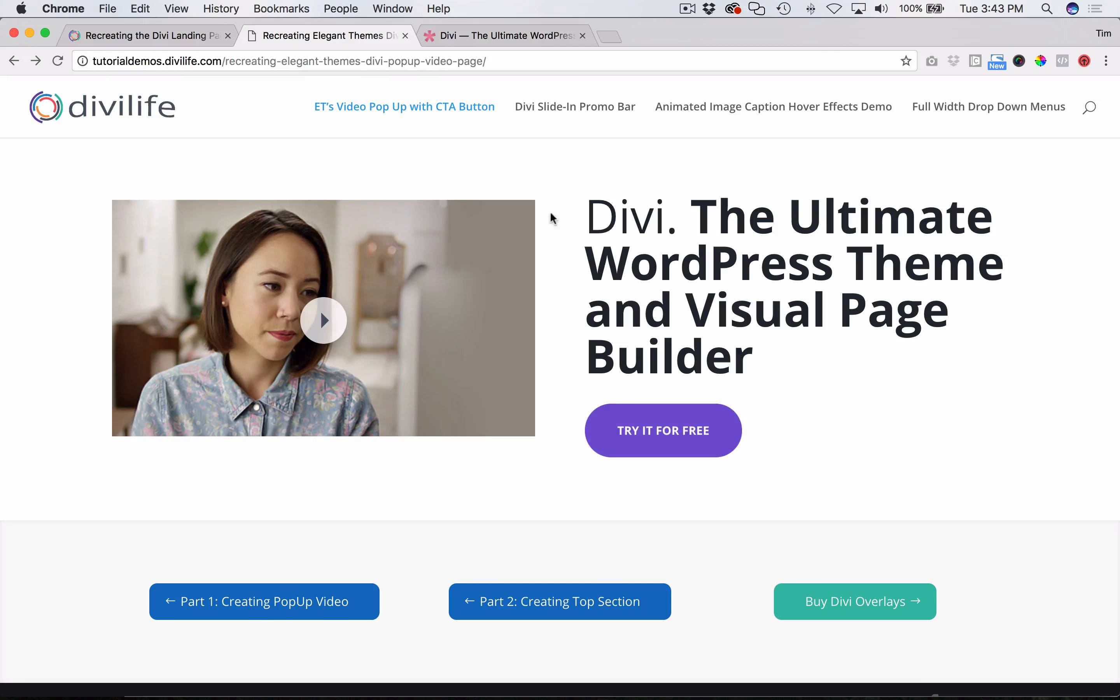
- Review the landing page tutorial article and its free layout download form, closing the form without submitting it
{"action": "left_click", "coordinate": [178, 39]}
{"action": "scroll", "coordinate": [754, 370], "scroll_direction": "down", "scroll_amount": 10}
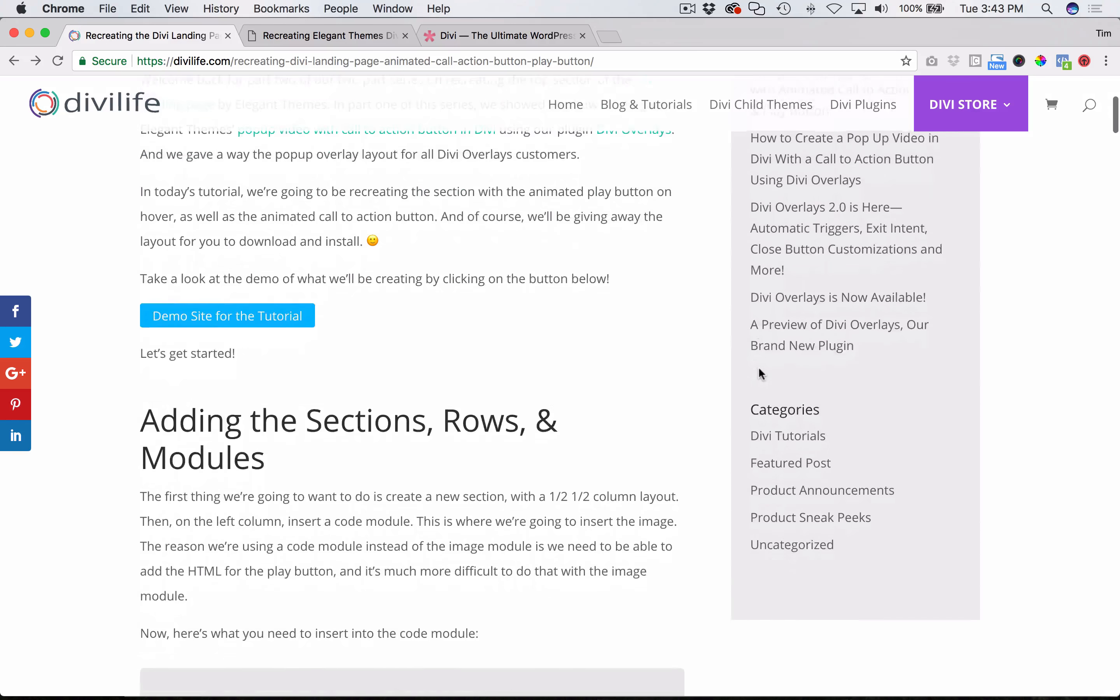
{"action": "scroll", "coordinate": [613, 427], "scroll_direction": "down", "scroll_amount": 5}
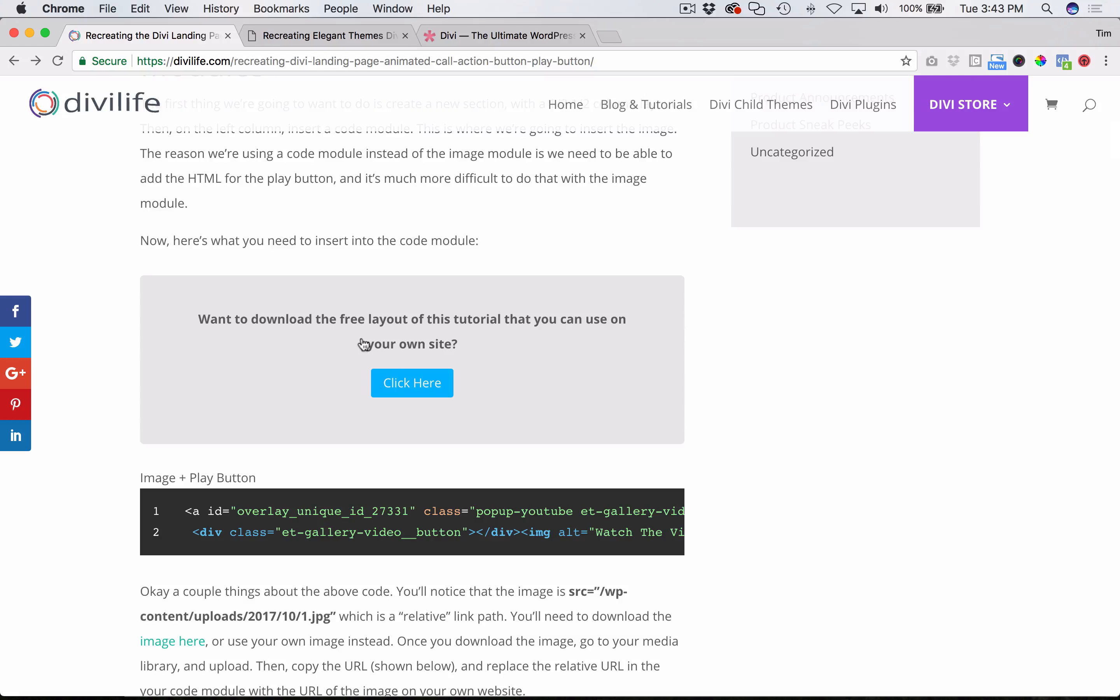
{"action": "left_click", "coordinate": [316, 311]}
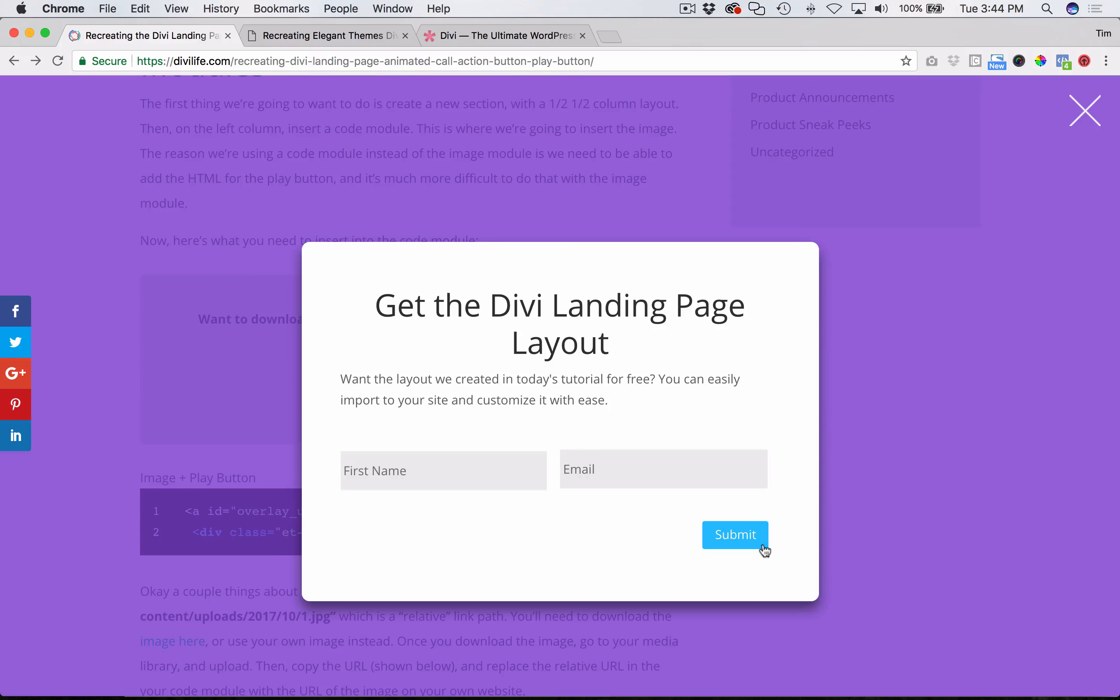
{"action": "left_click", "coordinate": [1083, 110]}
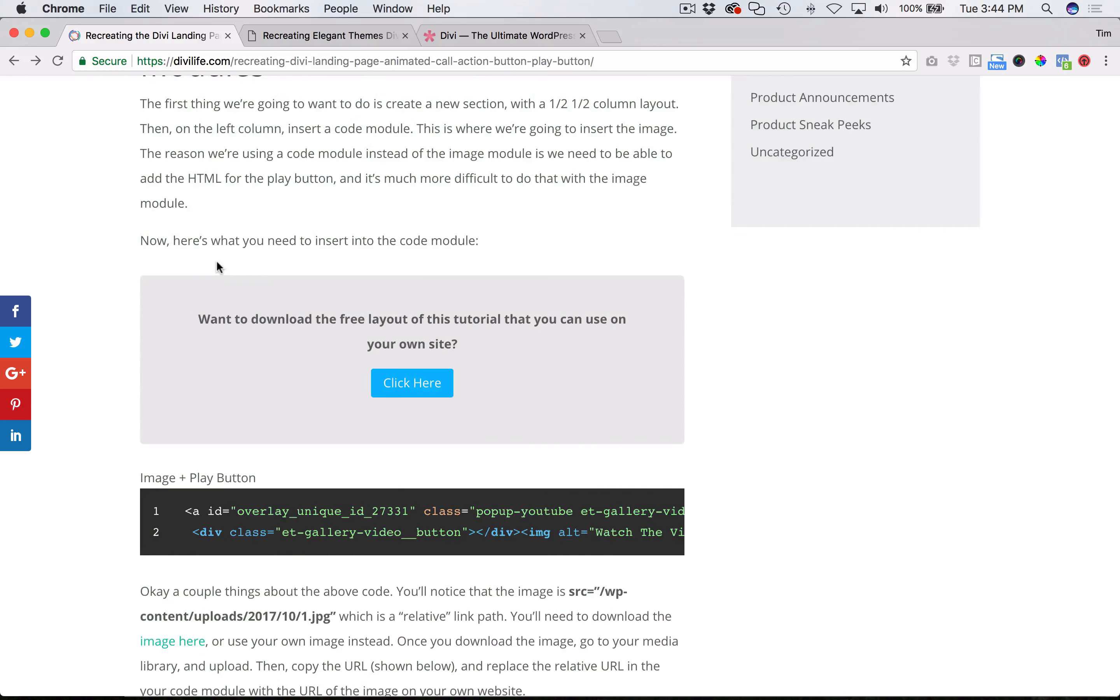
{"action": "scroll", "coordinate": [216, 261], "scroll_direction": "up", "scroll_amount": 20}
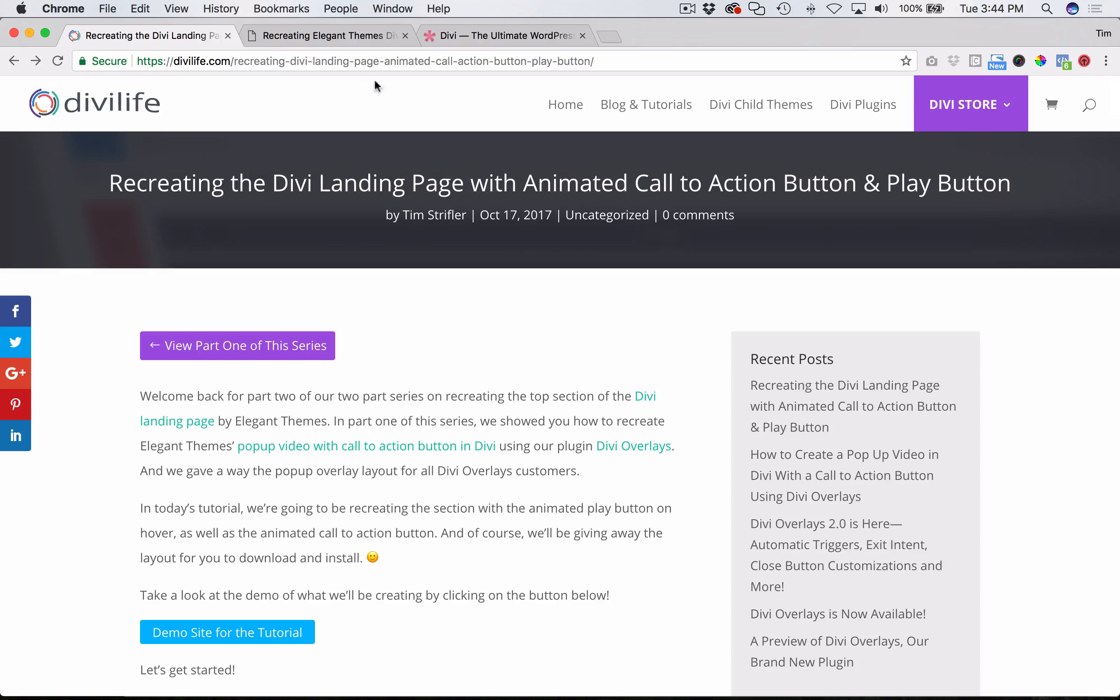
- Switch to the WordPress dashboard in Safari and create a new page titled "Divi Landing Page section"
{"action": "left_click", "coordinate": [132, 674]}
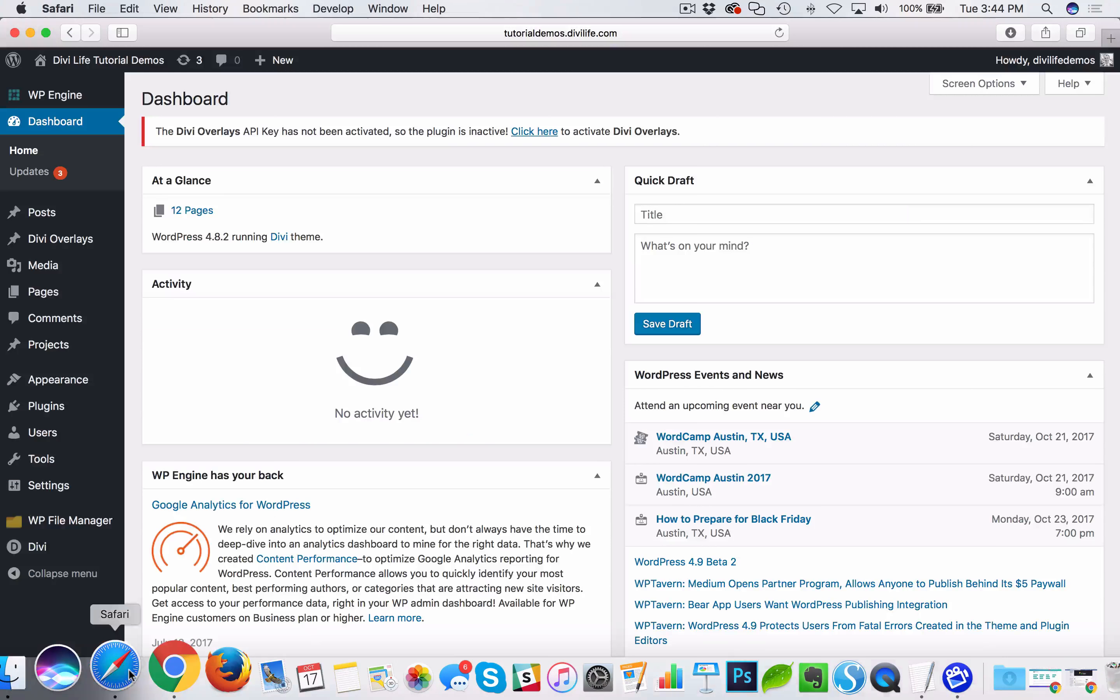
{"action": "mouse_move", "coordinate": [58, 301]}
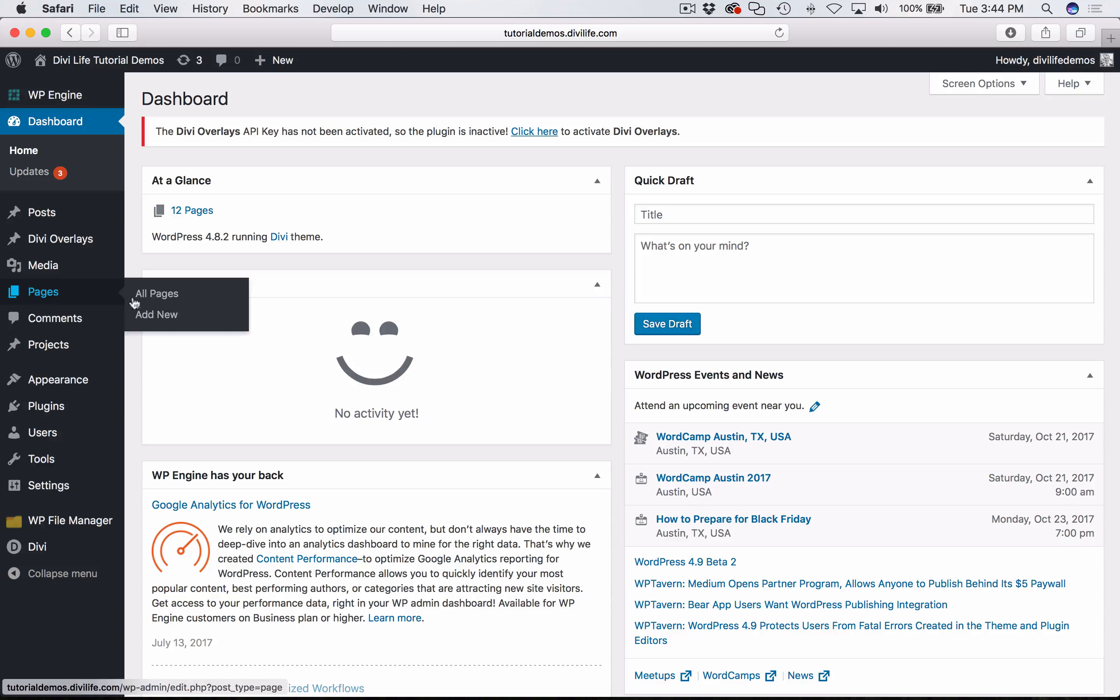
{"action": "left_click", "coordinate": [159, 314]}
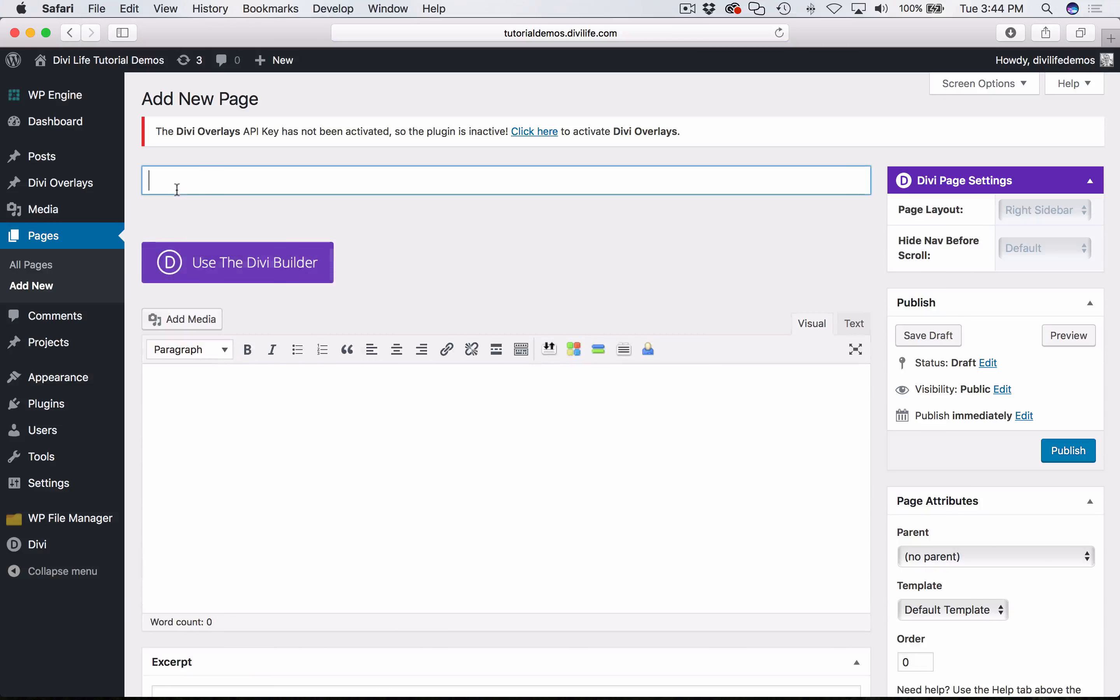
{"action": "type", "text": "Divi"}
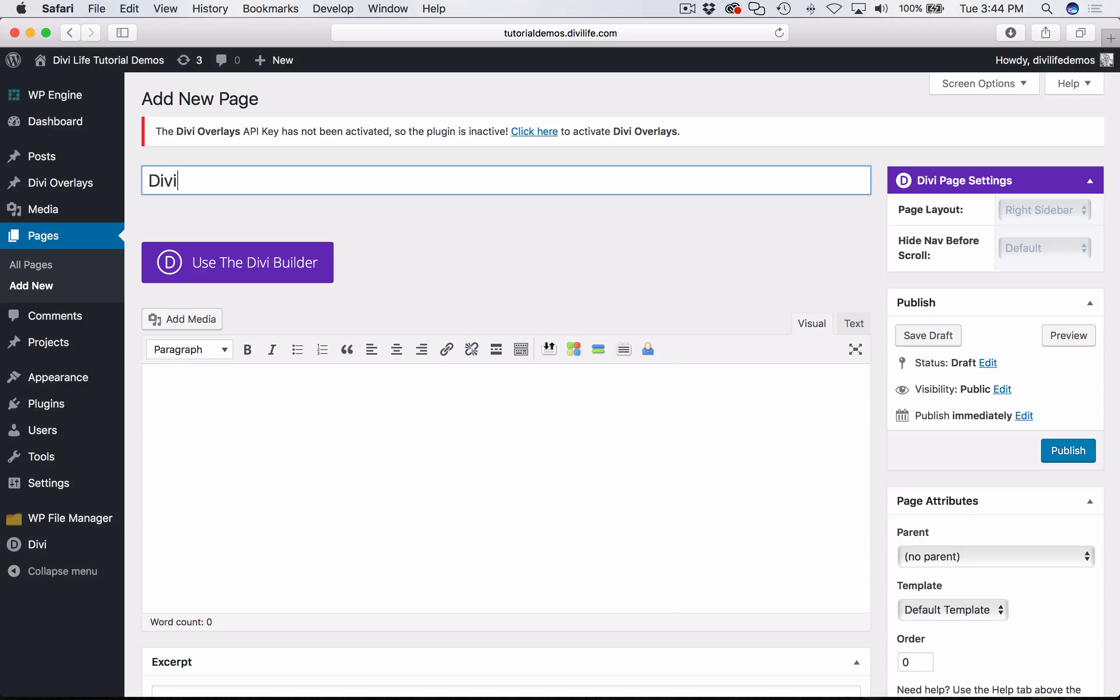
{"action": "type", "text": " Landing Pag"}
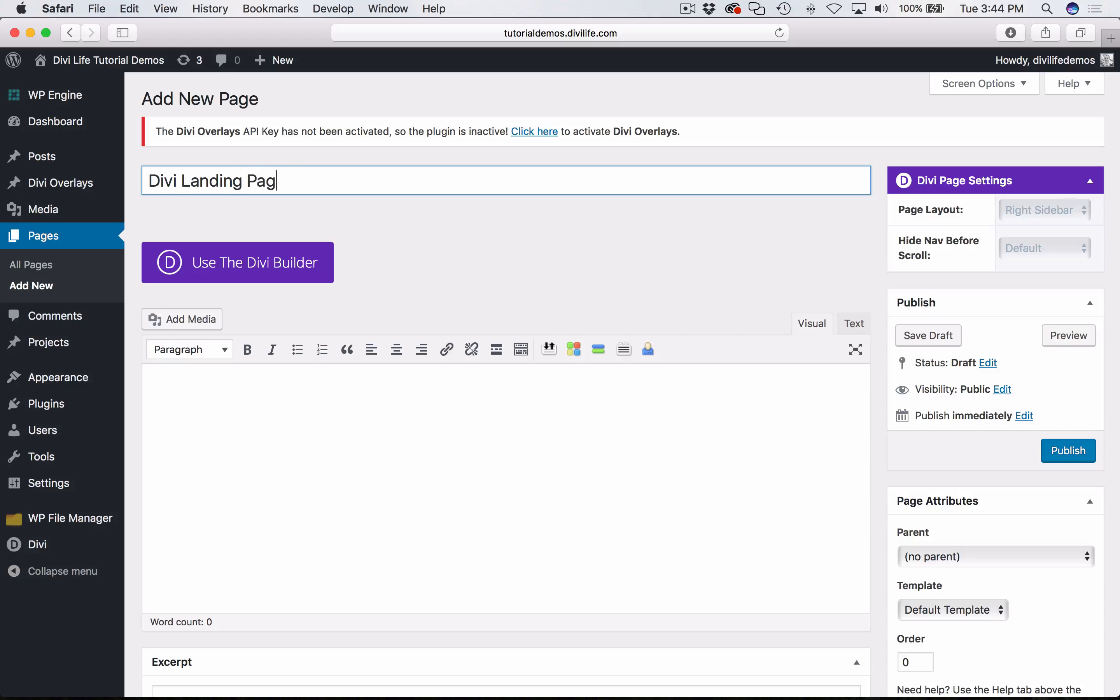
{"action": "type", "text": "e section"}
- Enable the Divi Builder for the page and insert a 1/2 + 1/2 column layout in the row
{"action": "left_click", "coordinate": [278, 263]}
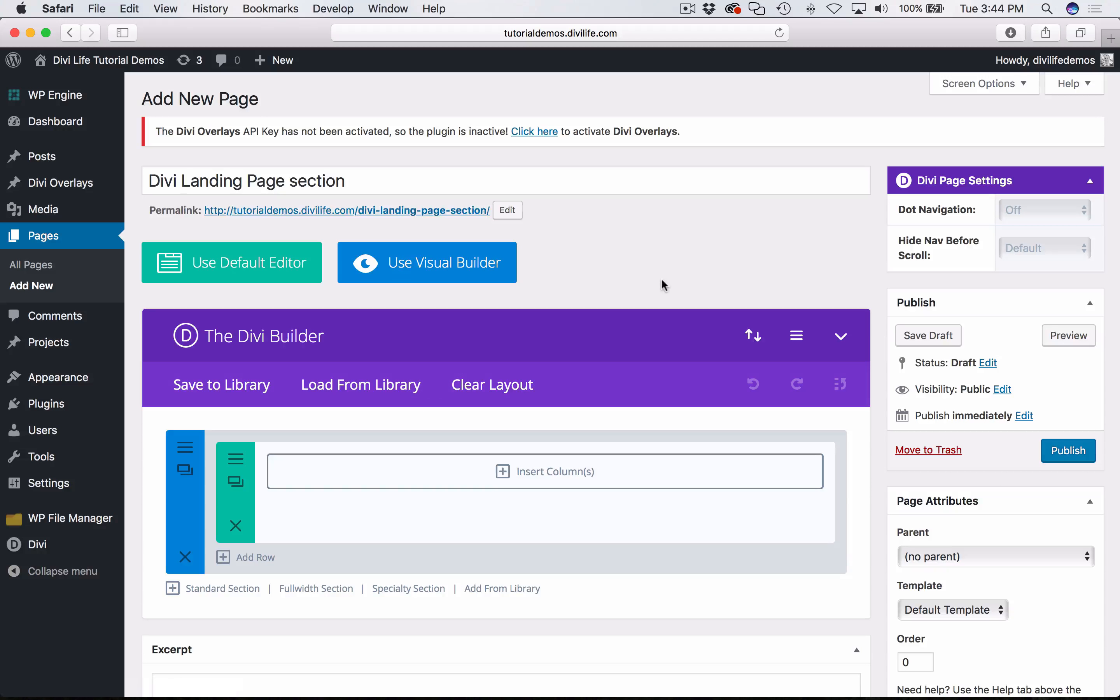
{"action": "left_click", "coordinate": [584, 481]}
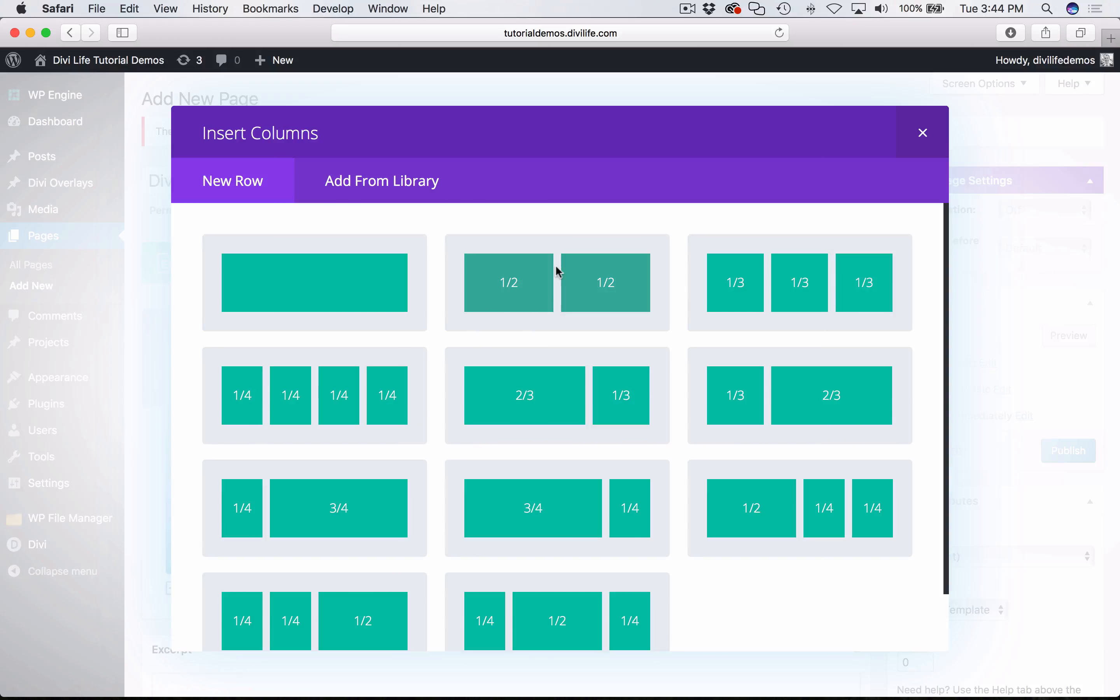
{"action": "left_click", "coordinate": [573, 296]}
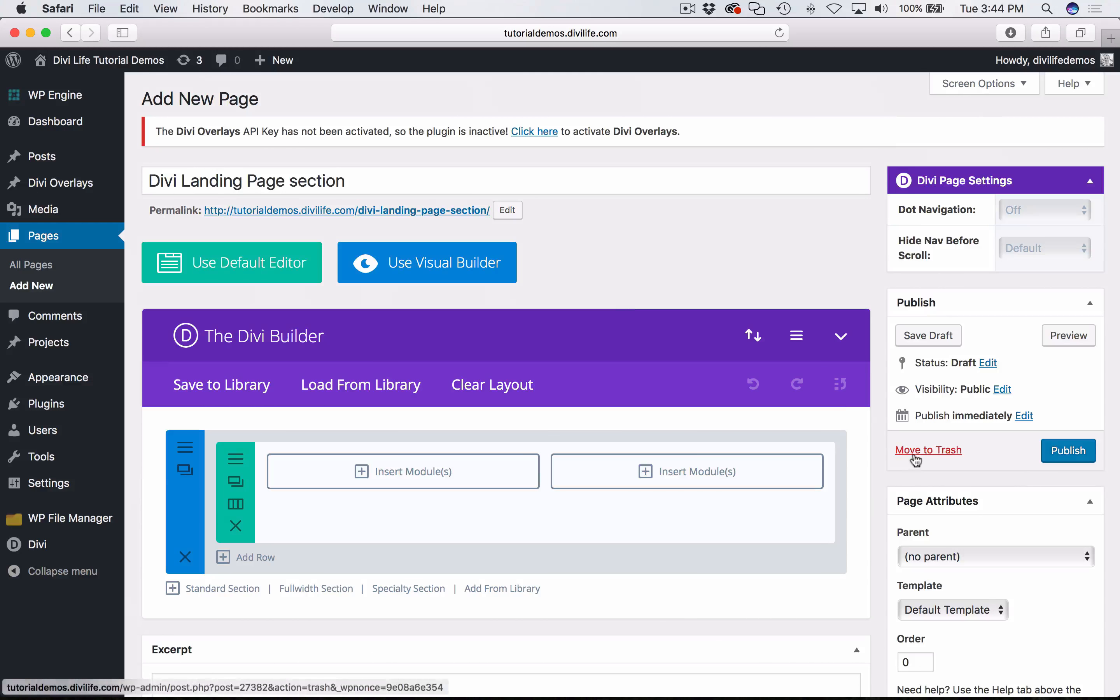
{"action": "scroll", "coordinate": [291, 484], "scroll_direction": "down", "scroll_amount": 3}
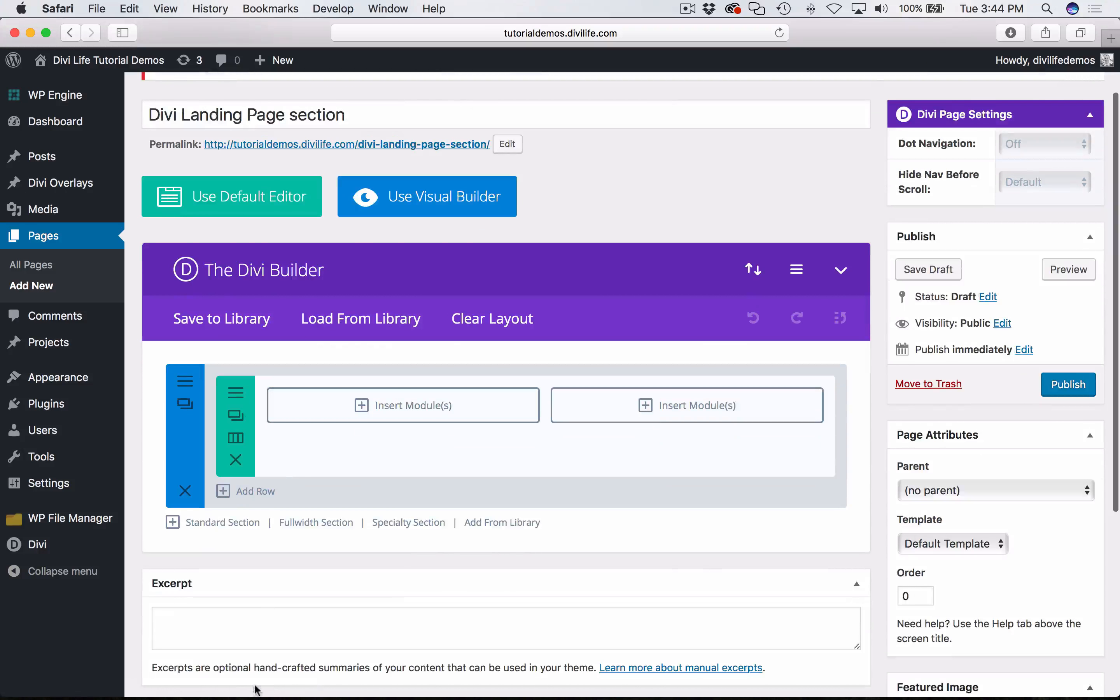
- Switch to Chrome and check the tutorial's section on adding sections, rows and modules, plus the layout download form
{"action": "left_click", "coordinate": [158, 678]}
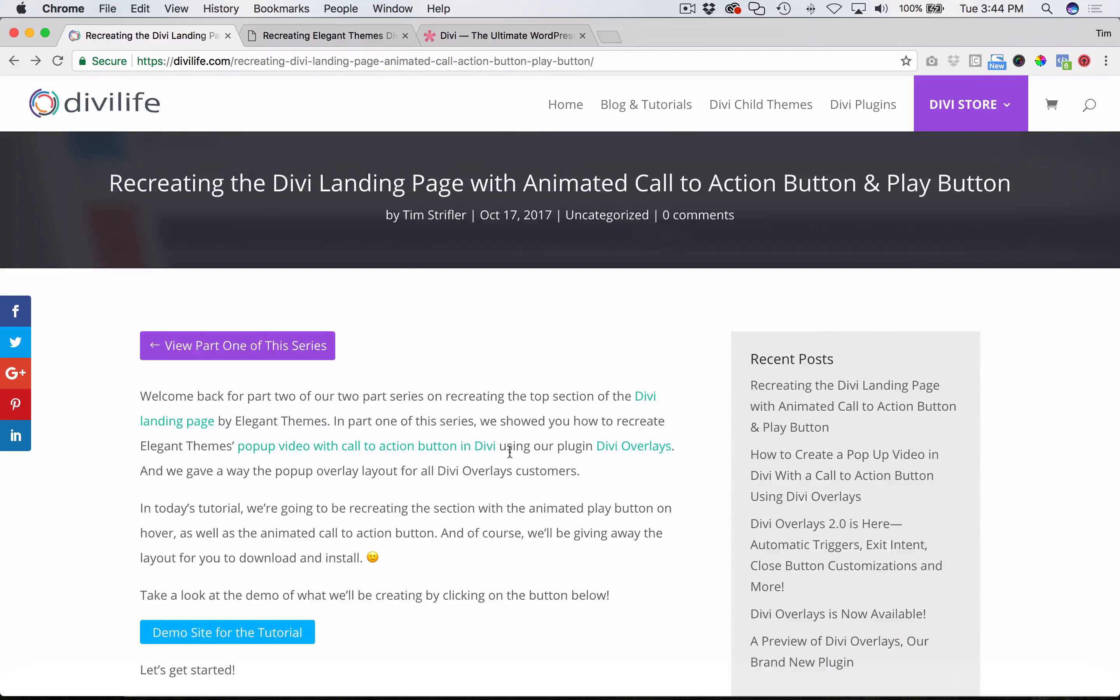
{"action": "scroll", "coordinate": [511, 457], "scroll_direction": "down", "scroll_amount": 5}
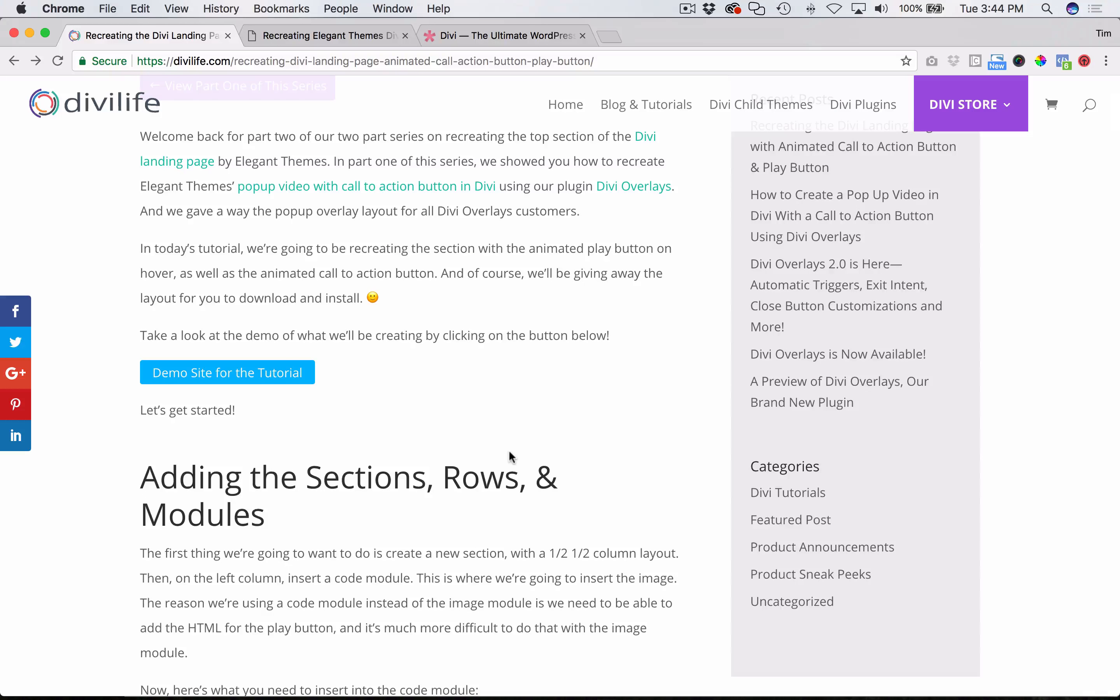
{"action": "scroll", "coordinate": [511, 457], "scroll_direction": "down", "scroll_amount": 10}
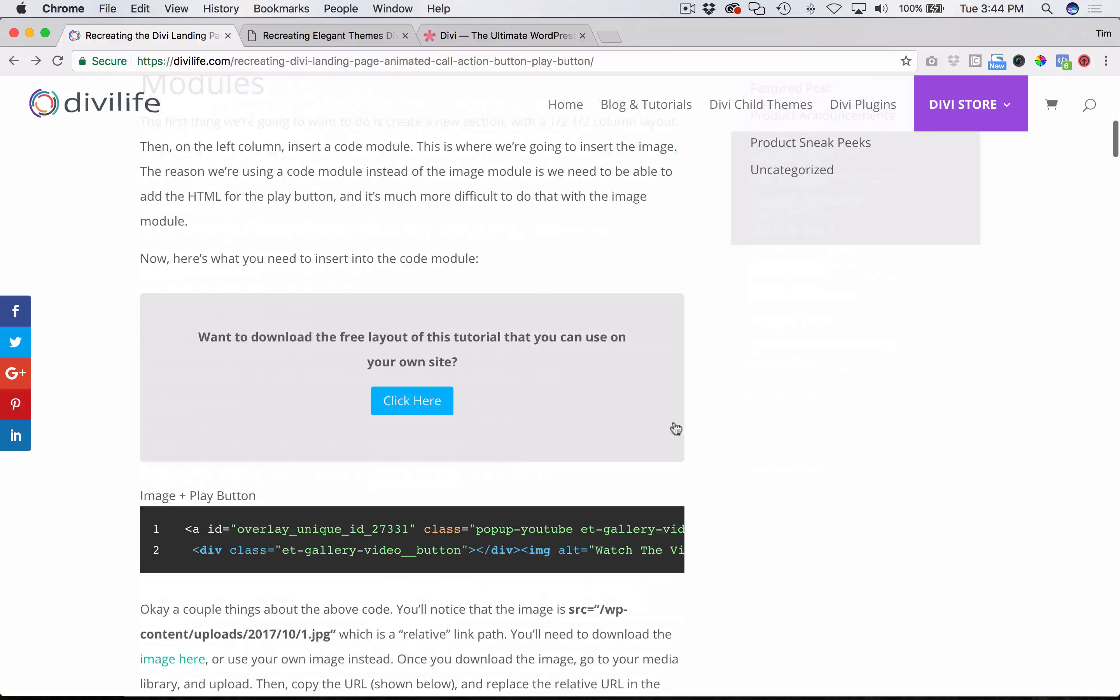
{"action": "scroll", "coordinate": [673, 427], "scroll_direction": "up", "scroll_amount": 10}
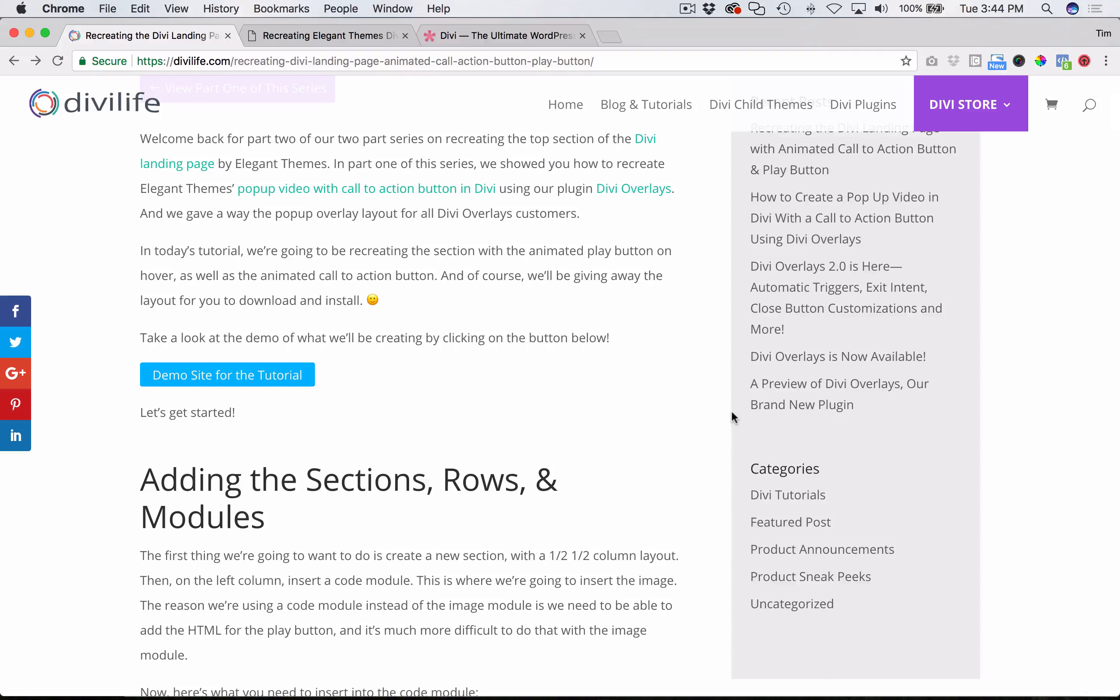
{"action": "scroll", "coordinate": [471, 471], "scroll_direction": "down", "scroll_amount": 10}
{"action": "left_click", "coordinate": [437, 332]}
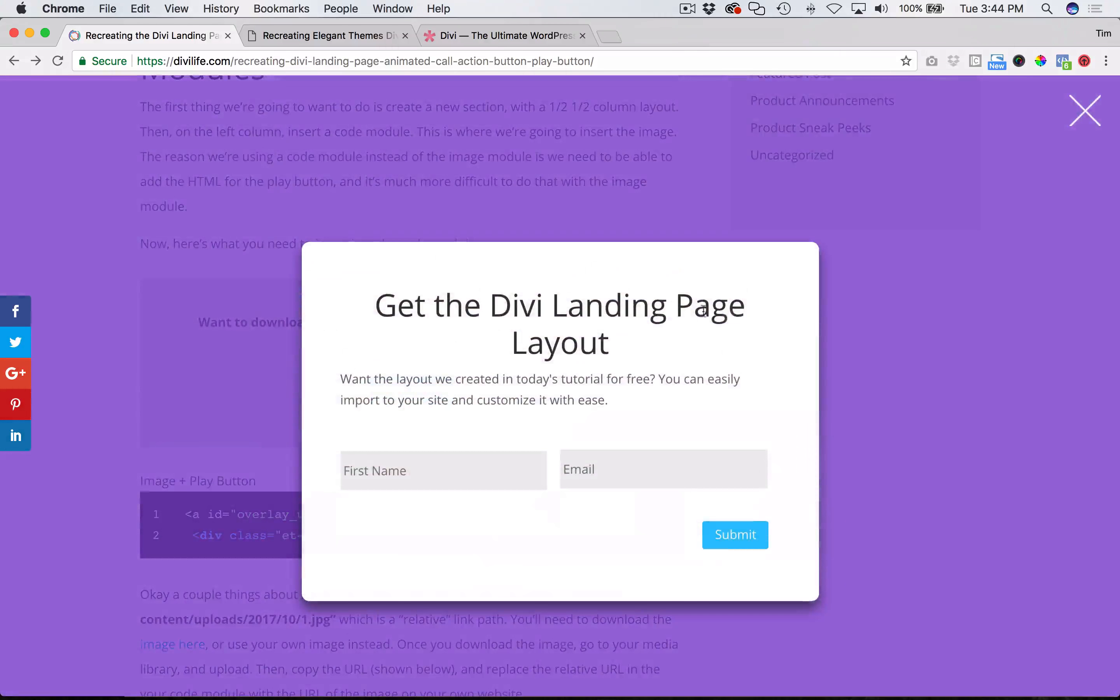
{"action": "left_click", "coordinate": [1080, 110]}
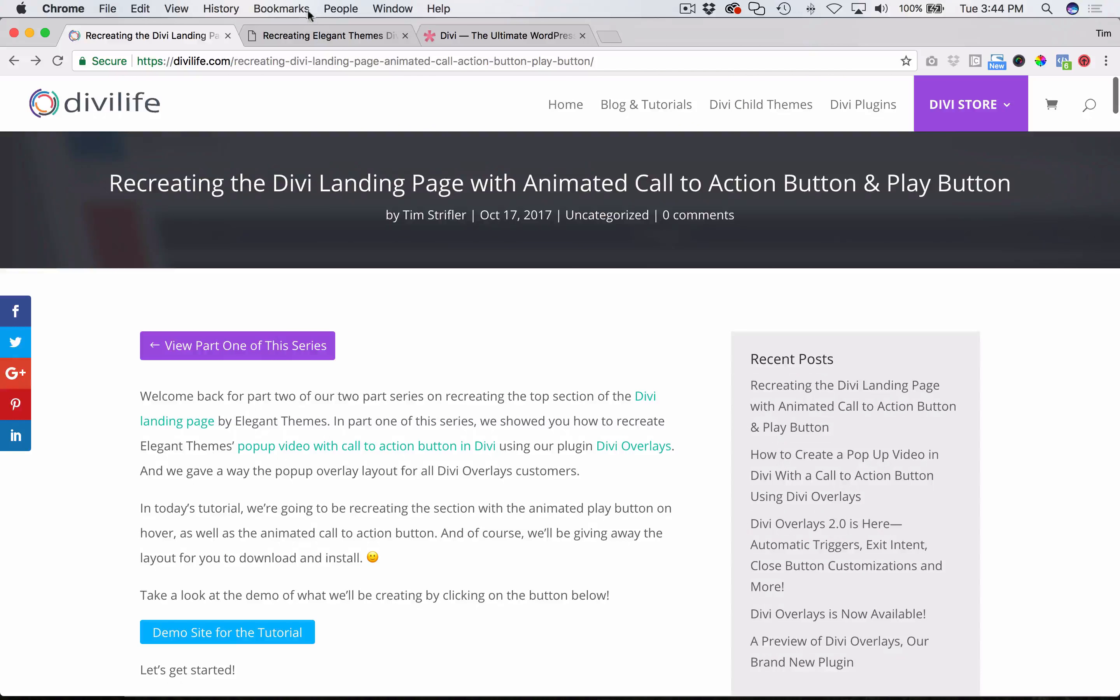
- Return to the page editor in Safari and insert a Code module in the row's first column
{"action": "mouse_move", "coordinate": [215, 669]}
{"action": "left_click", "coordinate": [129, 677]}
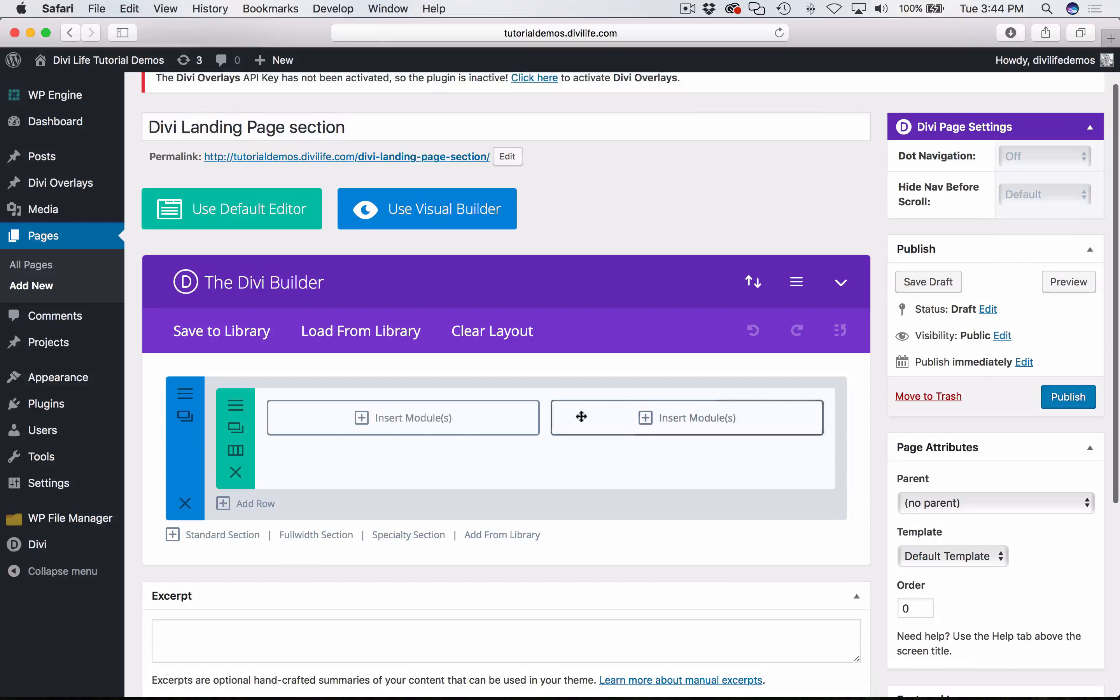
{"action": "left_click", "coordinate": [417, 435]}
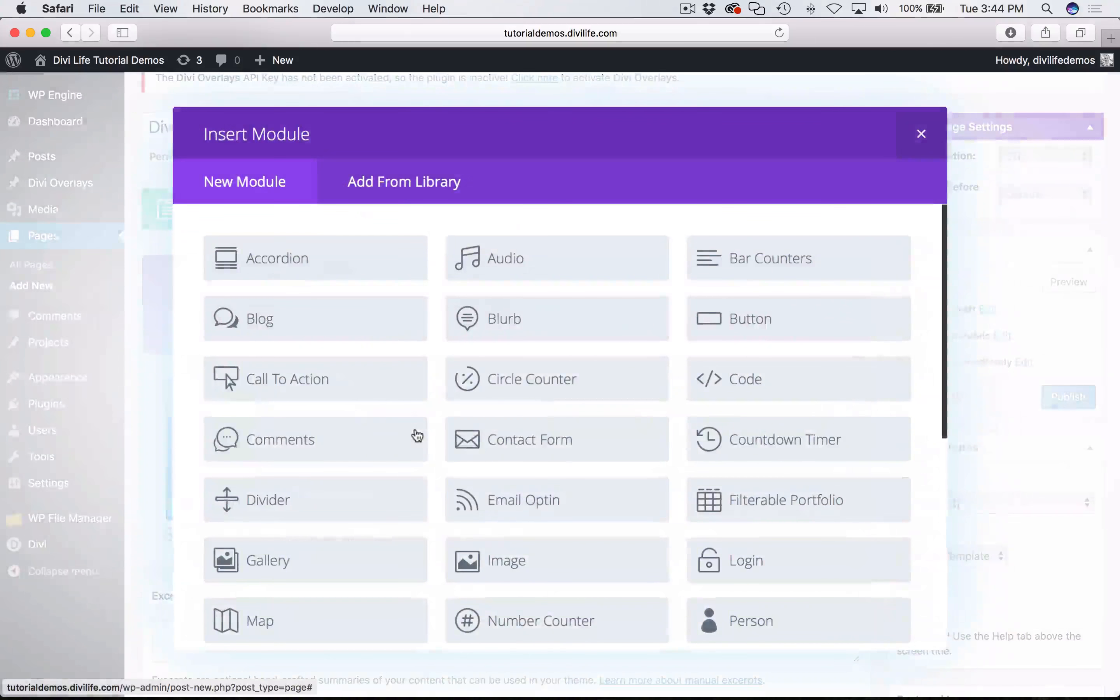
{"action": "left_click", "coordinate": [747, 400]}
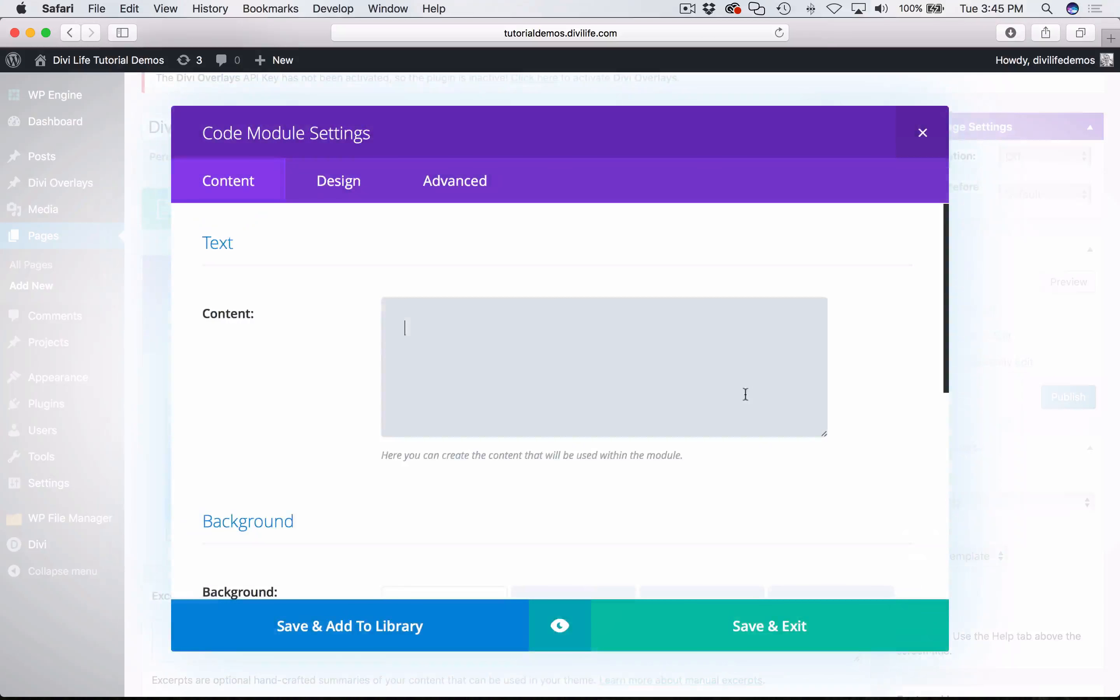
- Switch to Chrome and examine the image with the animated play button on the demo page
{"action": "key", "text": "super+Tab"}
{"action": "left_click", "coordinate": [308, 36]}
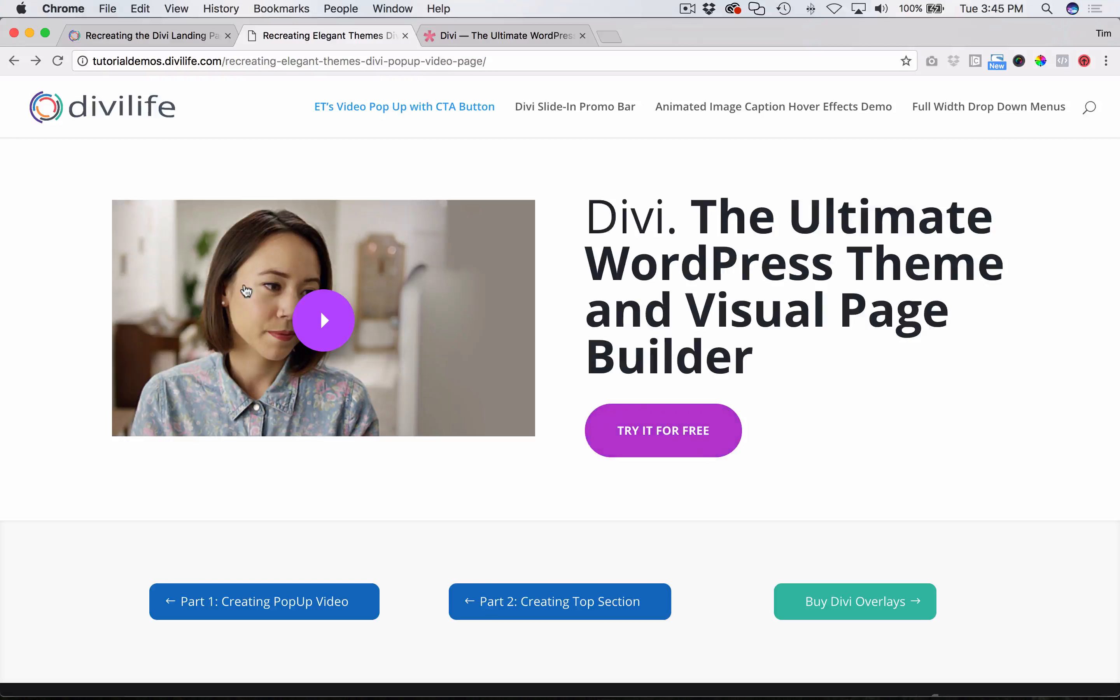
{"action": "left_click", "coordinate": [152, 35]}
{"action": "left_click", "coordinate": [280, 28]}
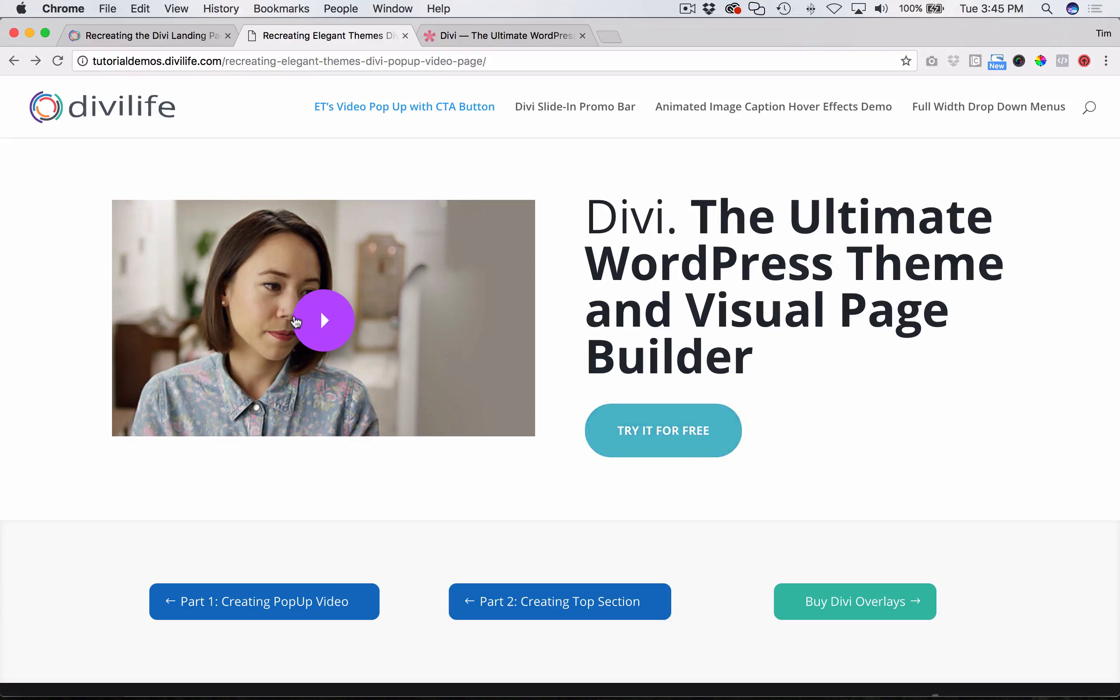
{"action": "left_click", "coordinate": [163, 35]}
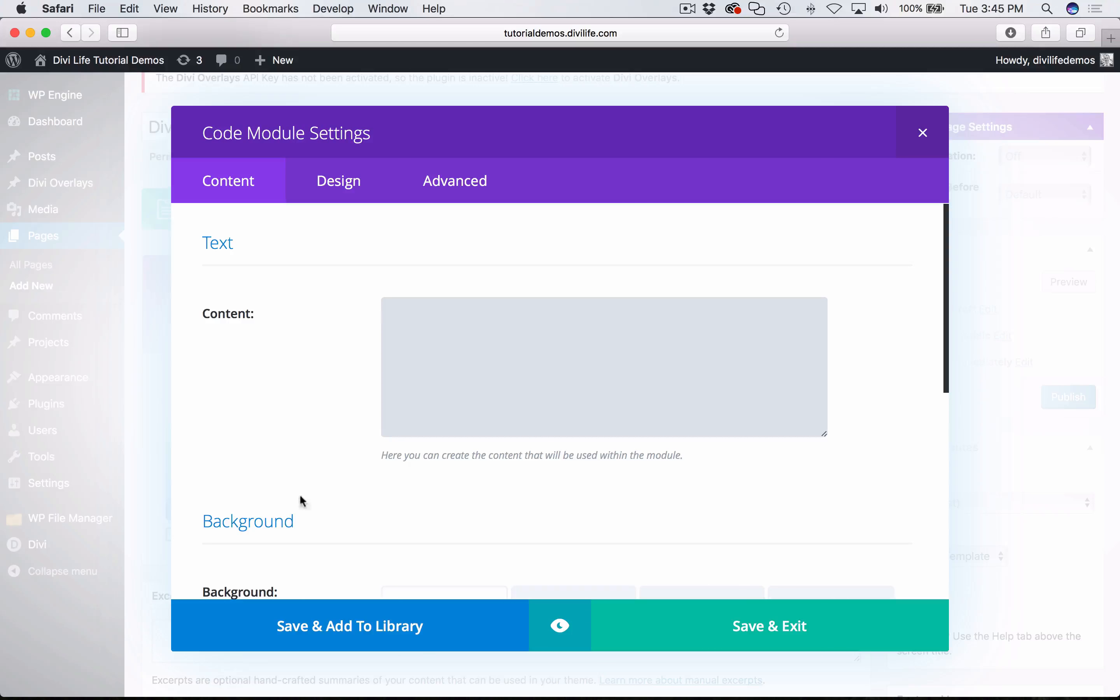
- Copy the "Image + Play Button" code from the tutorial article in Chrome and paste it into the Code module's content in Safari
{"action": "mouse_move", "coordinate": [224, 694]}
{"action": "left_click", "coordinate": [160, 676]}
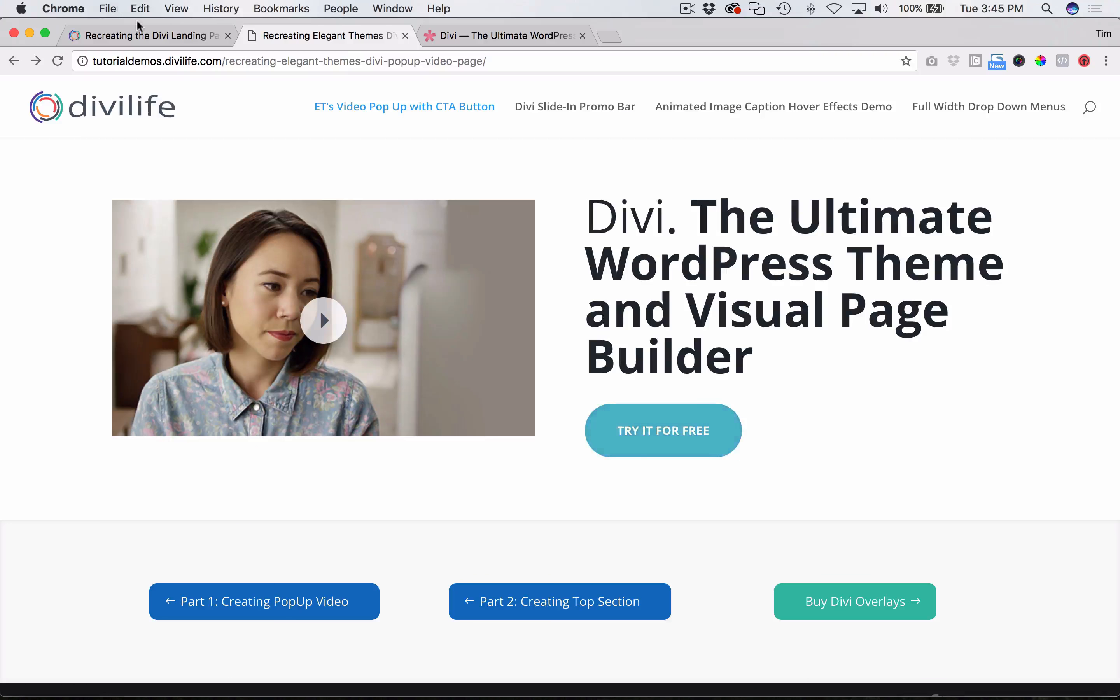
{"action": "left_click", "coordinate": [146, 32]}
{"action": "scroll", "coordinate": [482, 547], "scroll_direction": "down", "scroll_amount": 20}
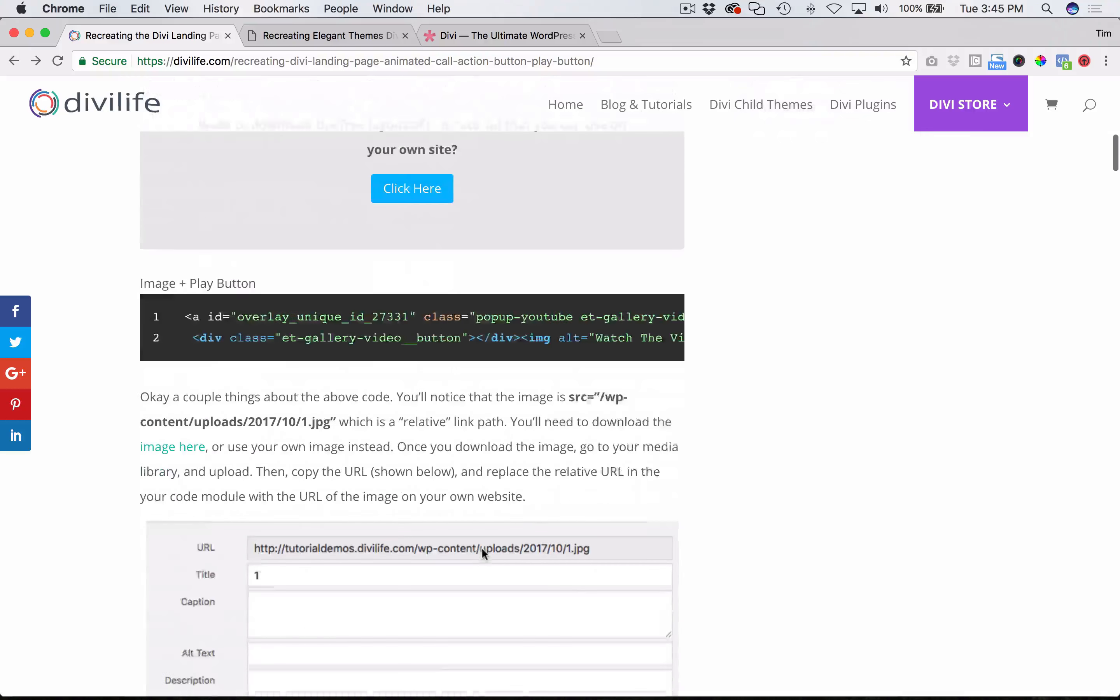
{"action": "left_click_drag", "start_coordinate": [182, 296], "coordinate": [736, 344]}
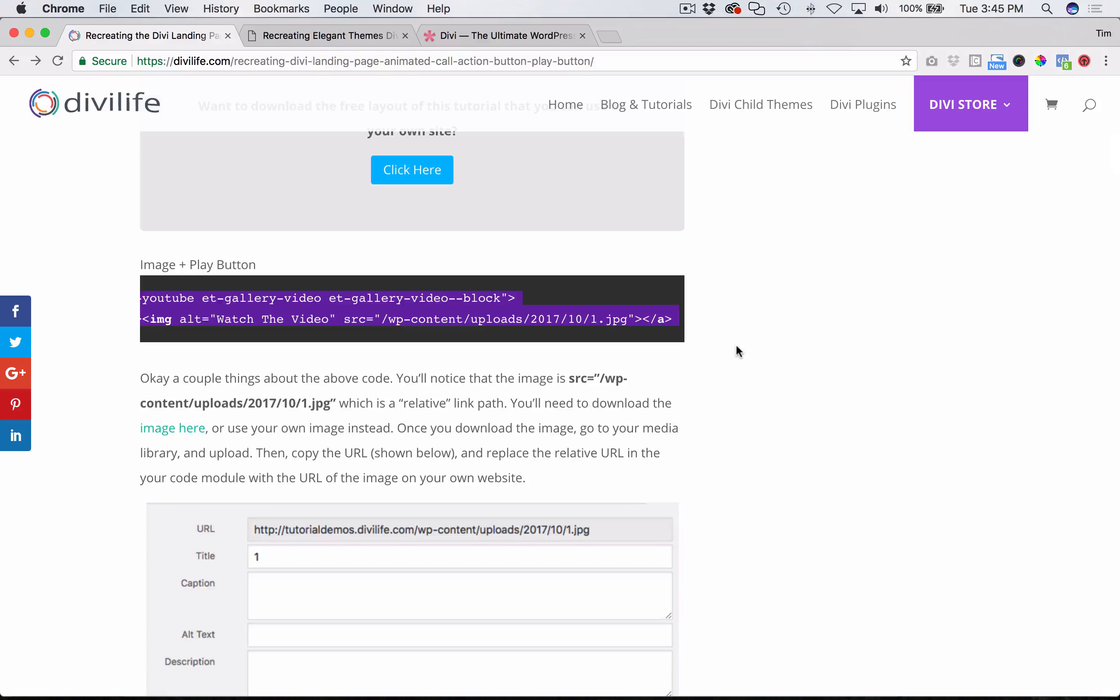
{"action": "scroll", "coordinate": [487, 332], "scroll_direction": "left", "scroll_amount": 10}
{"action": "key", "text": "super+c"}
{"action": "key", "text": "super+Tab"}
{"action": "left_click", "coordinate": [486, 333]}
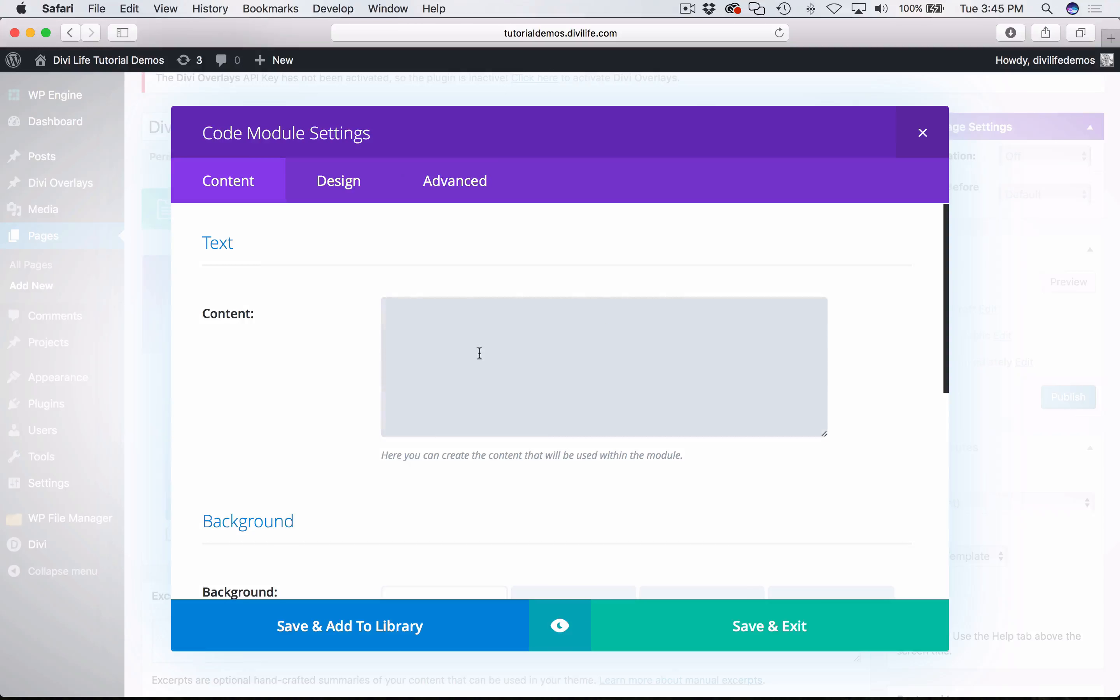
{"action": "key", "text": "super+v"}
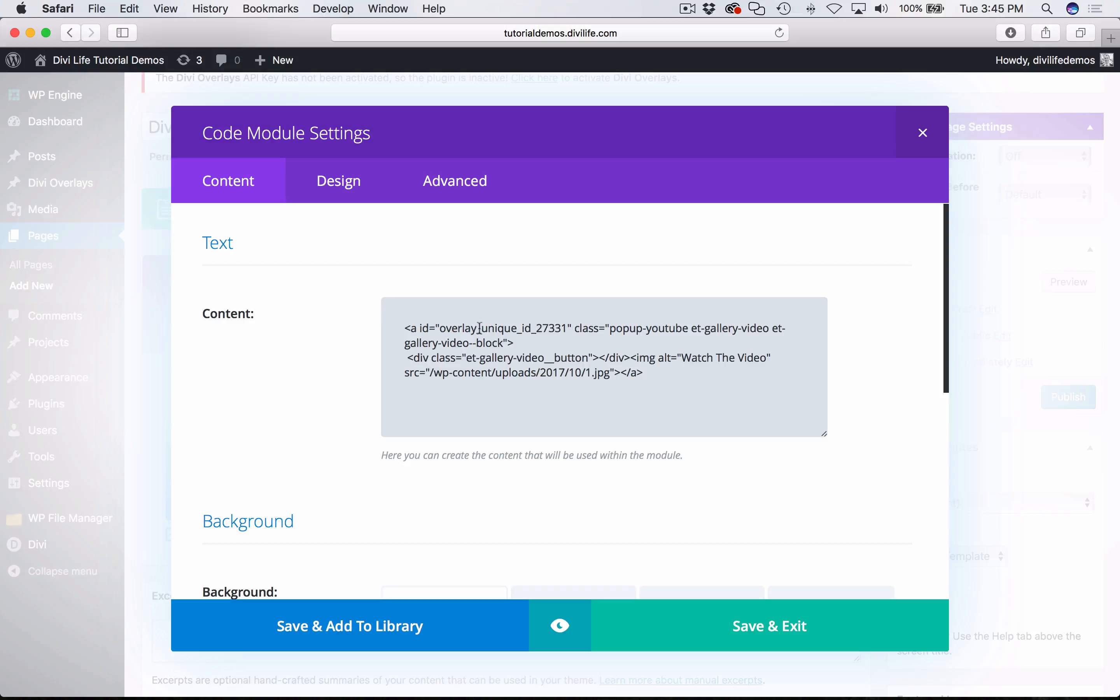
- Examine the overlay_unique_id_27331 ID and the relative image source in the pasted code, and save the Code module
{"action": "left_click_drag", "start_coordinate": [440, 330], "coordinate": [565, 333]}
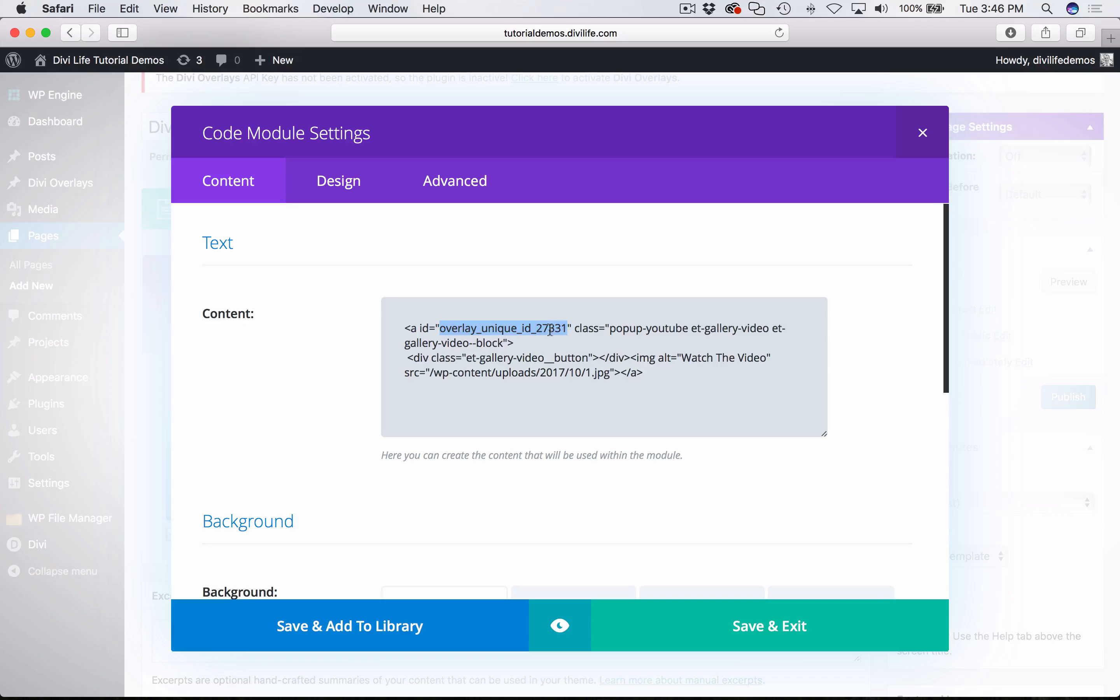
{"action": "left_click", "coordinate": [536, 328]}
{"action": "left_click_drag", "start_coordinate": [536, 327], "coordinate": [567, 328]}
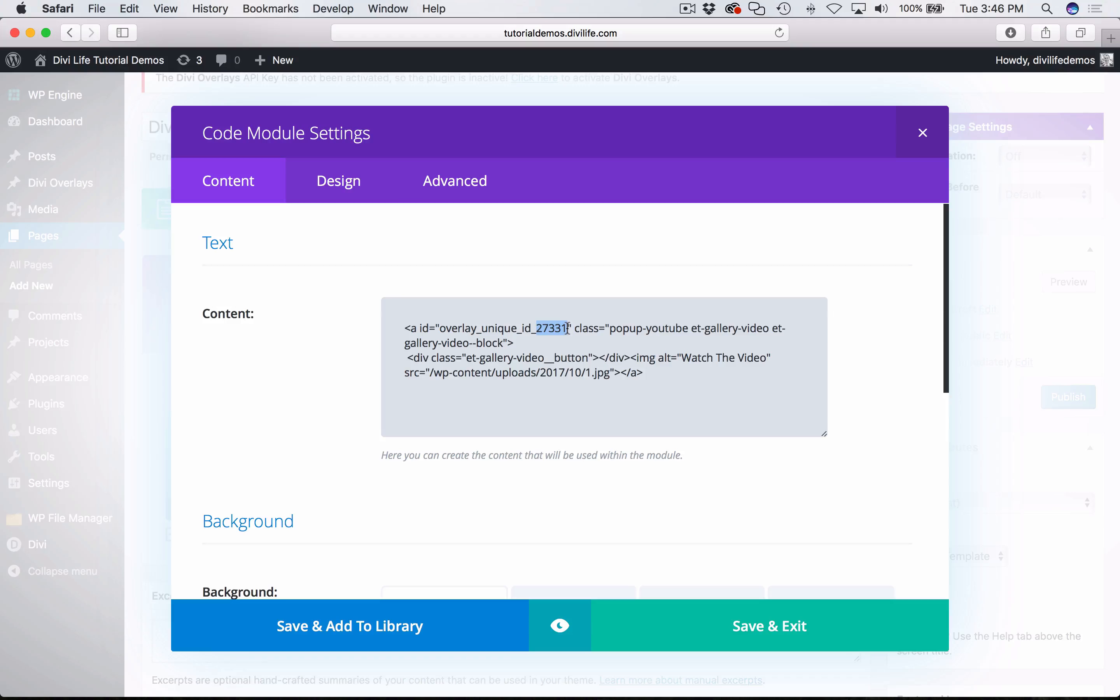
{"action": "left_click", "coordinate": [638, 374]}
{"action": "left_click_drag", "start_coordinate": [404, 373], "coordinate": [429, 376]}
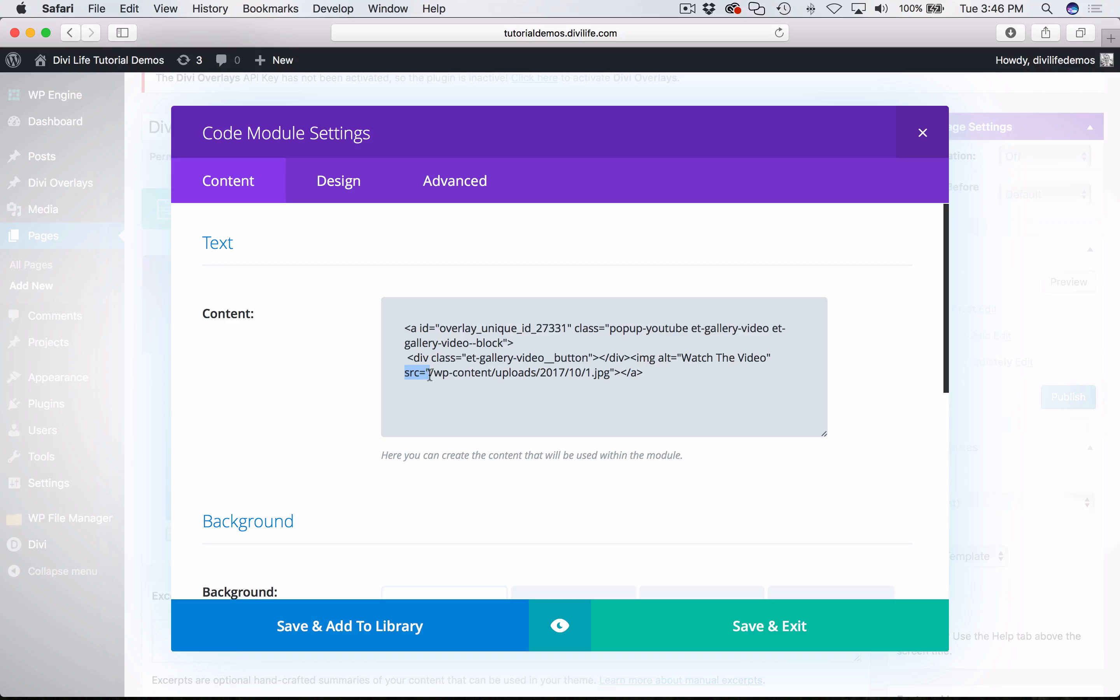
{"action": "left_click", "coordinate": [430, 374]}
{"action": "left_click", "coordinate": [770, 624]}
- Switch to Chrome, download the tutorial's linked image to Downloads as 1 (1).jpg, and close the image's page
{"action": "left_click", "coordinate": [158, 665]}
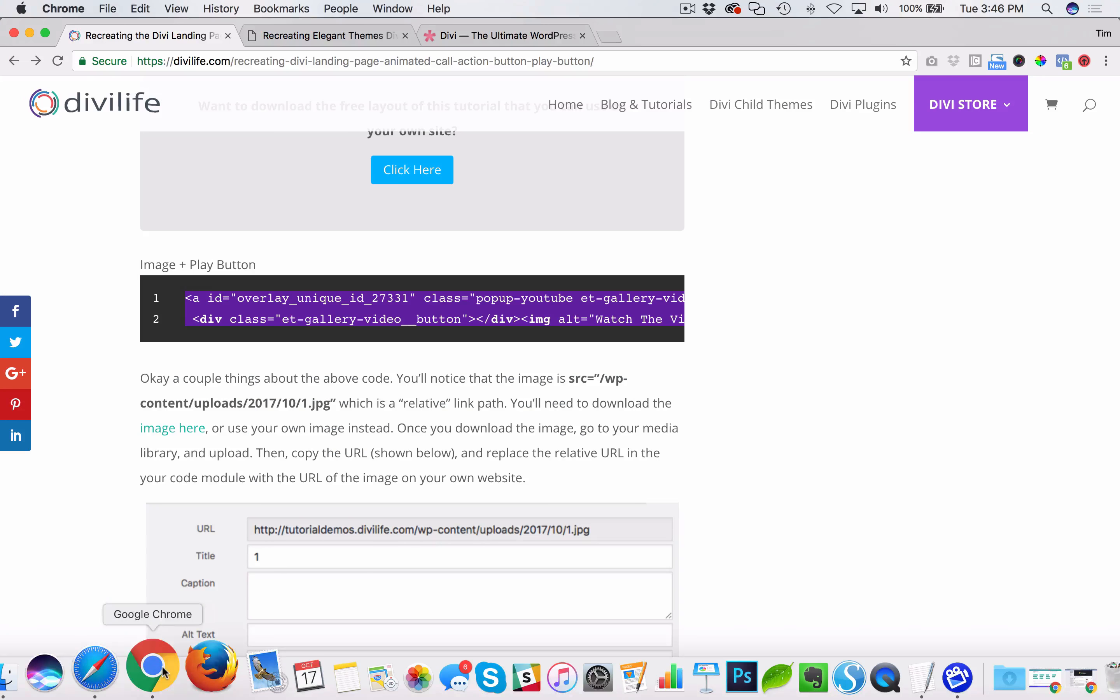
{"action": "scroll", "coordinate": [409, 423], "scroll_direction": "down", "scroll_amount": 5}
{"action": "scroll", "coordinate": [410, 423], "scroll_direction": "up", "scroll_amount": 4}
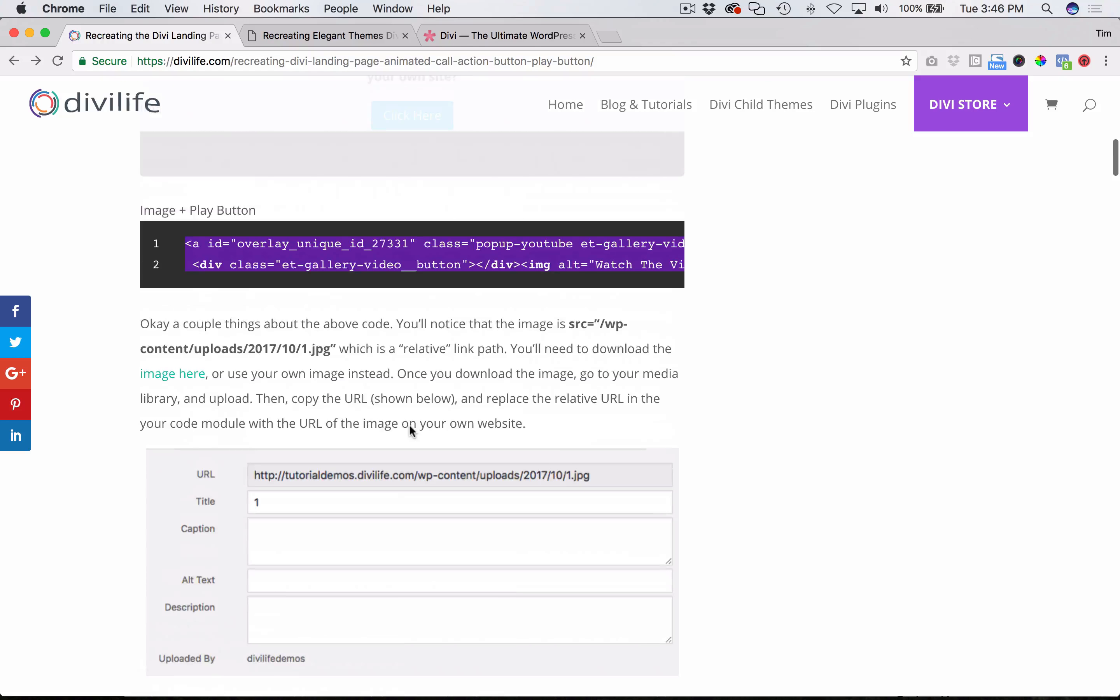
{"action": "left_click", "coordinate": [187, 381], "text": "super"}
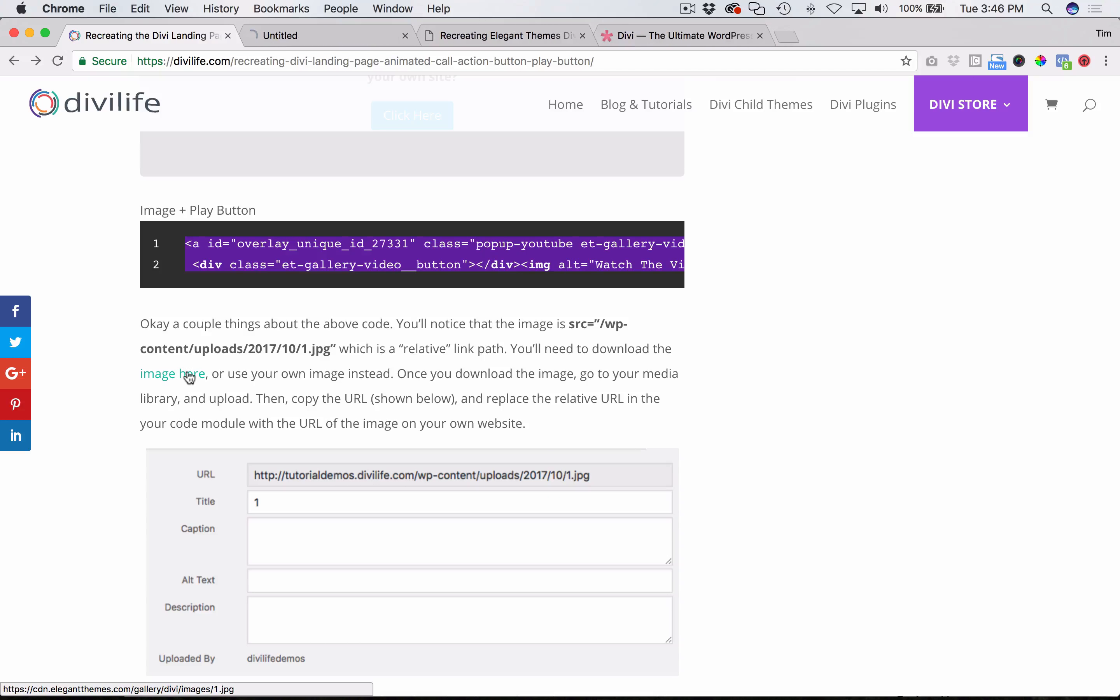
{"action": "left_click", "coordinate": [338, 38]}
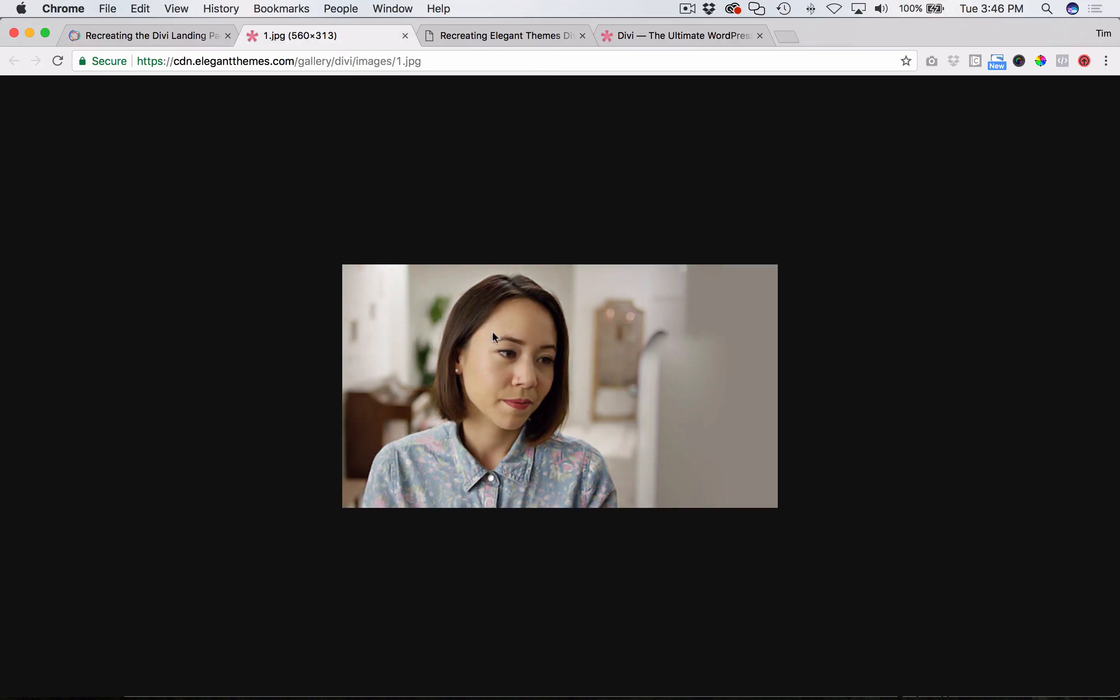
{"action": "right_click", "coordinate": [529, 342]}
{"action": "left_click", "coordinate": [596, 370]}
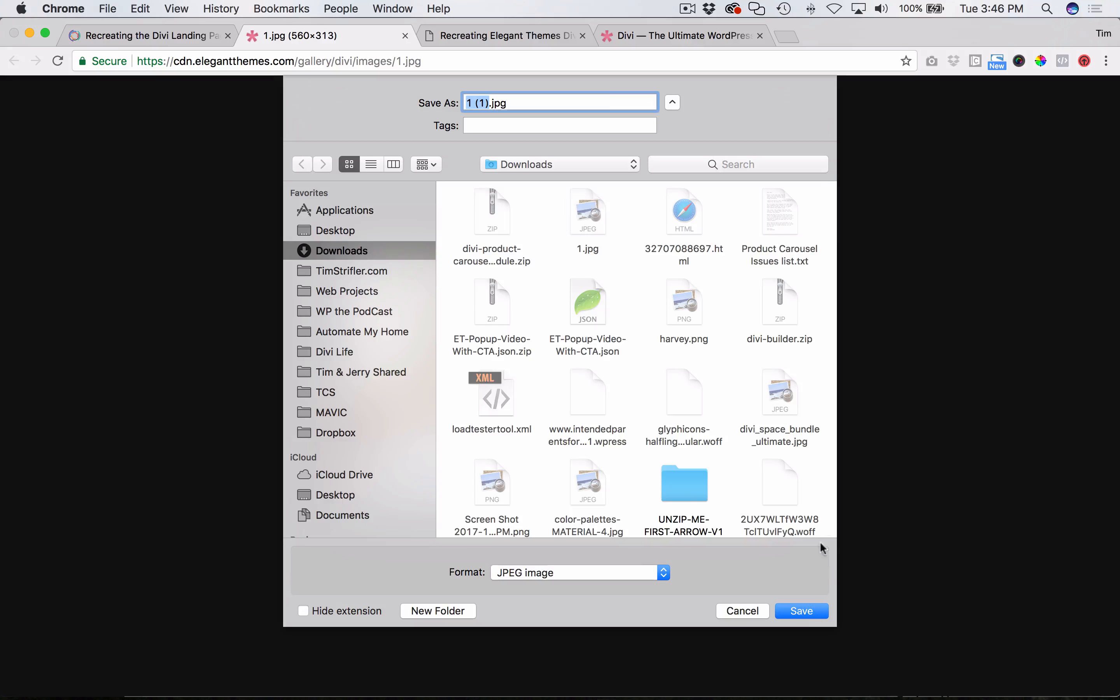
{"action": "left_click", "coordinate": [804, 613]}
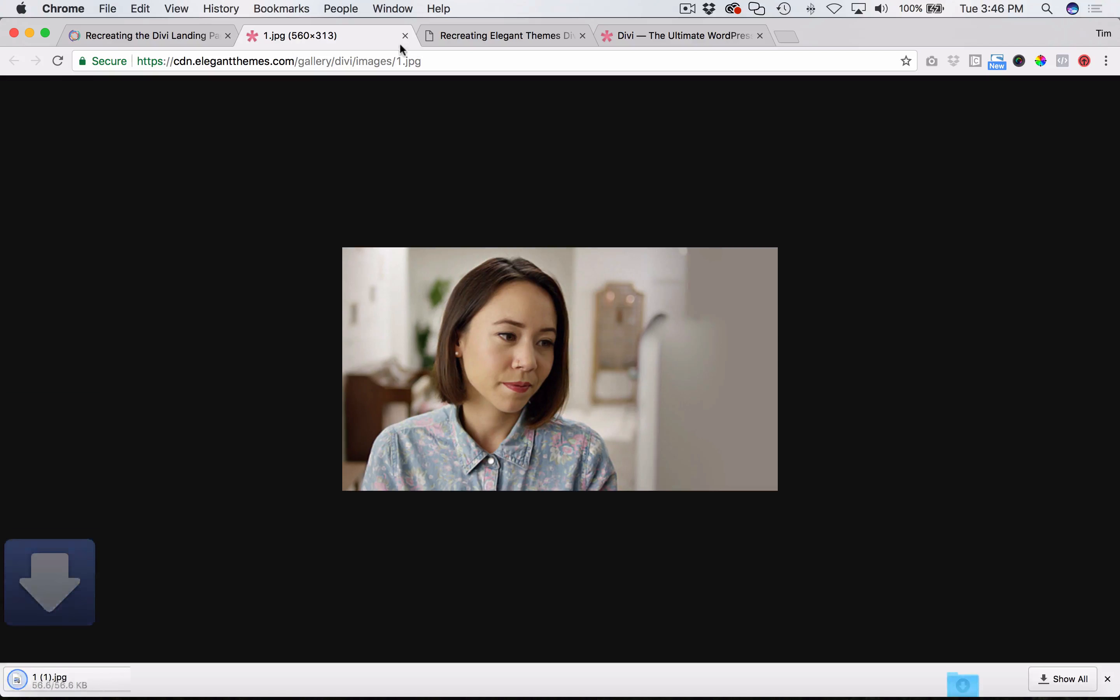
{"action": "left_click", "coordinate": [405, 36]}
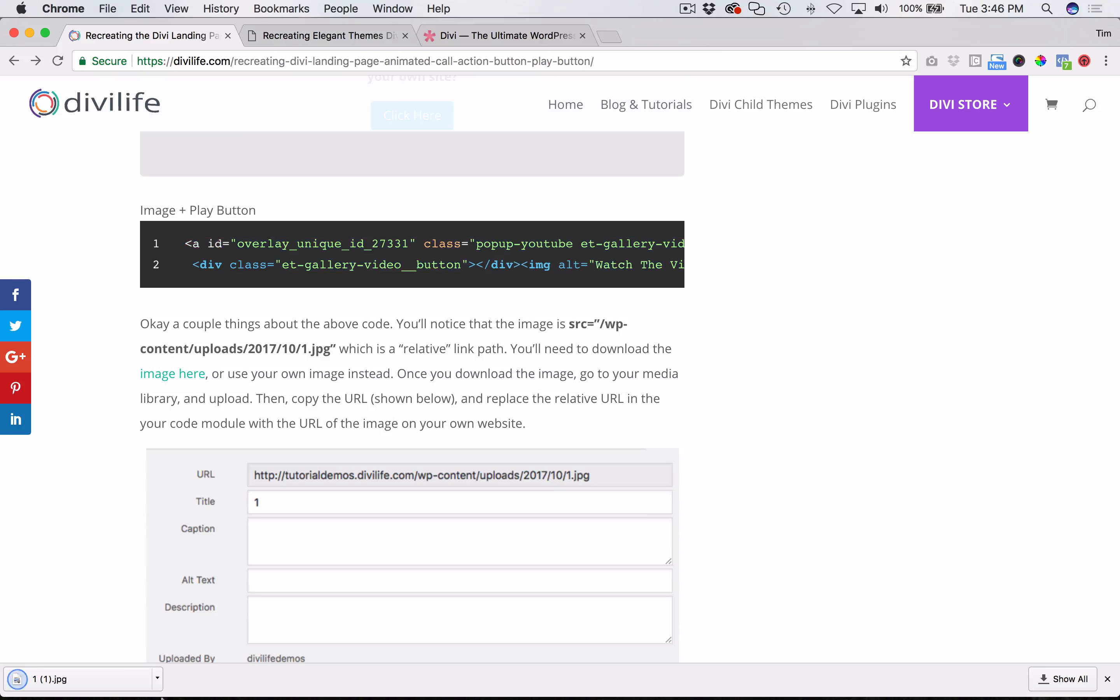
- Return to the page editor in Safari and save the page as a draft
{"action": "mouse_move", "coordinate": [144, 678]}
{"action": "left_click", "coordinate": [107, 667]}
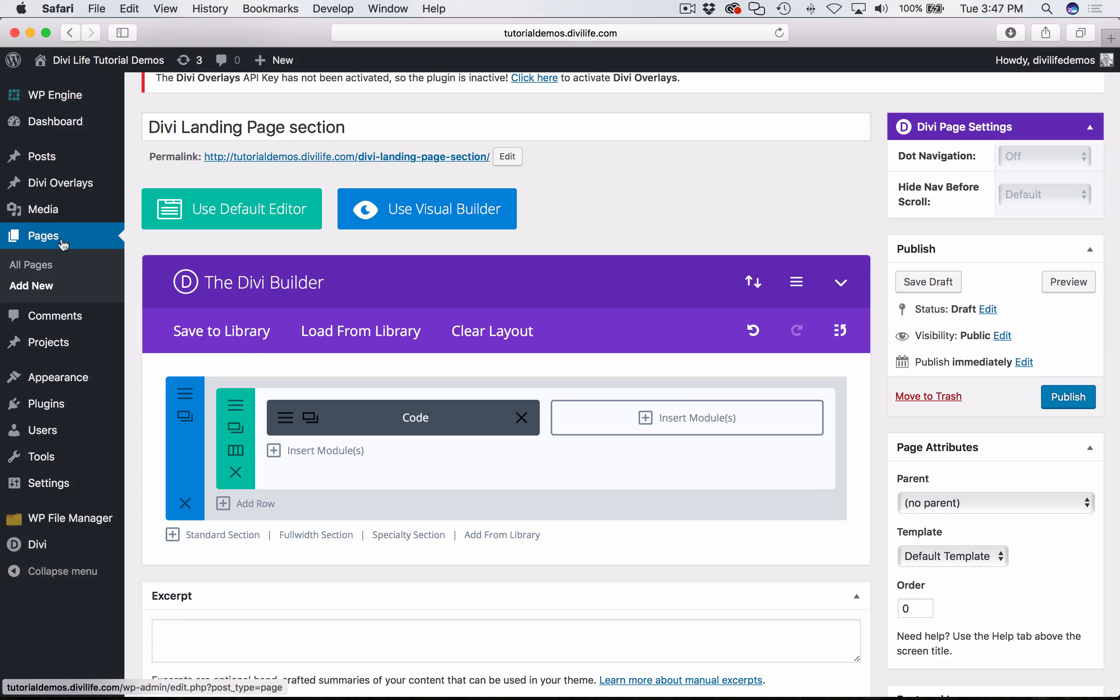
{"action": "mouse_move", "coordinate": [44, 221]}
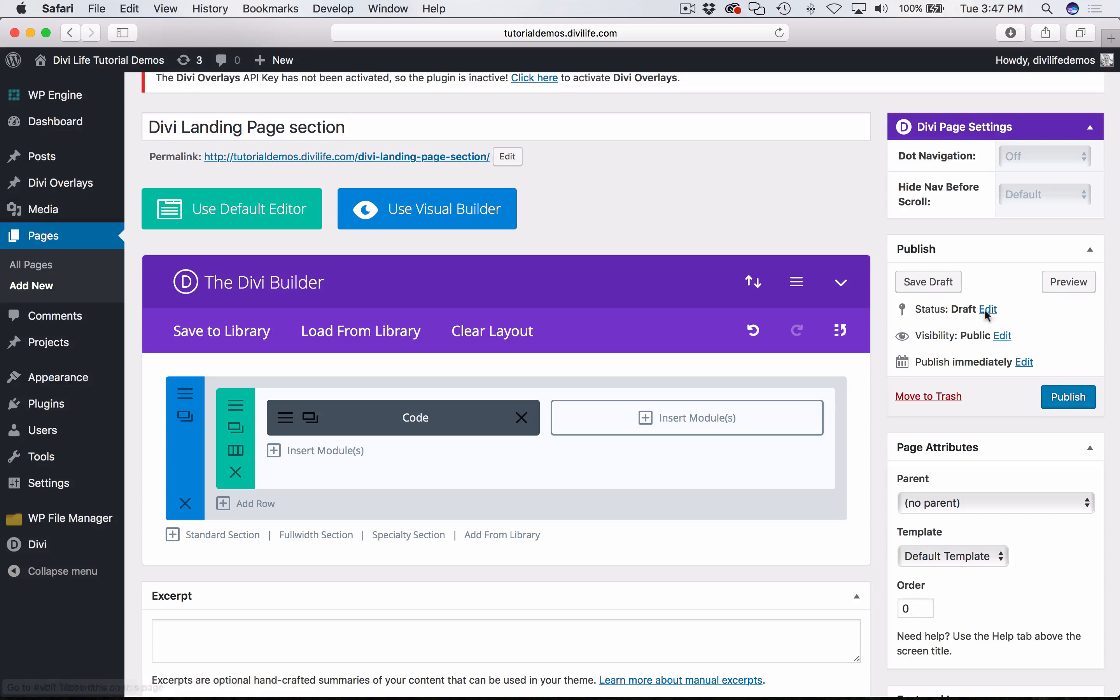
{"action": "left_click", "coordinate": [944, 285]}
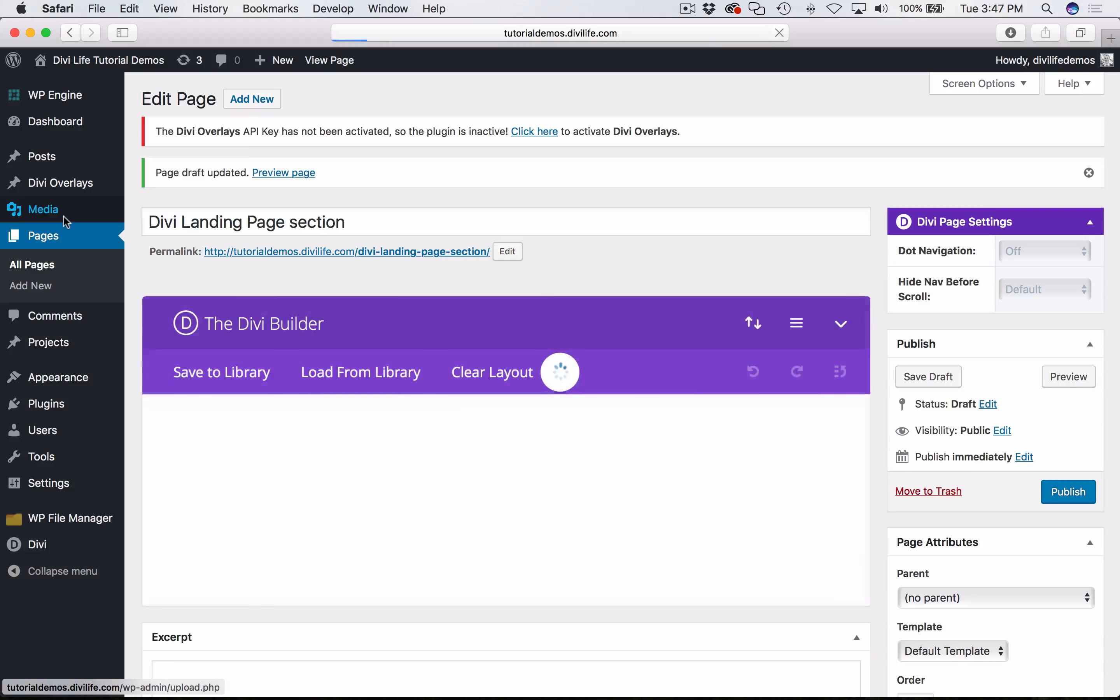
- Copy the URL of the woman's photo 1.jpg from its attachment details in the Media Library
{"action": "left_click", "coordinate": [63, 217]}
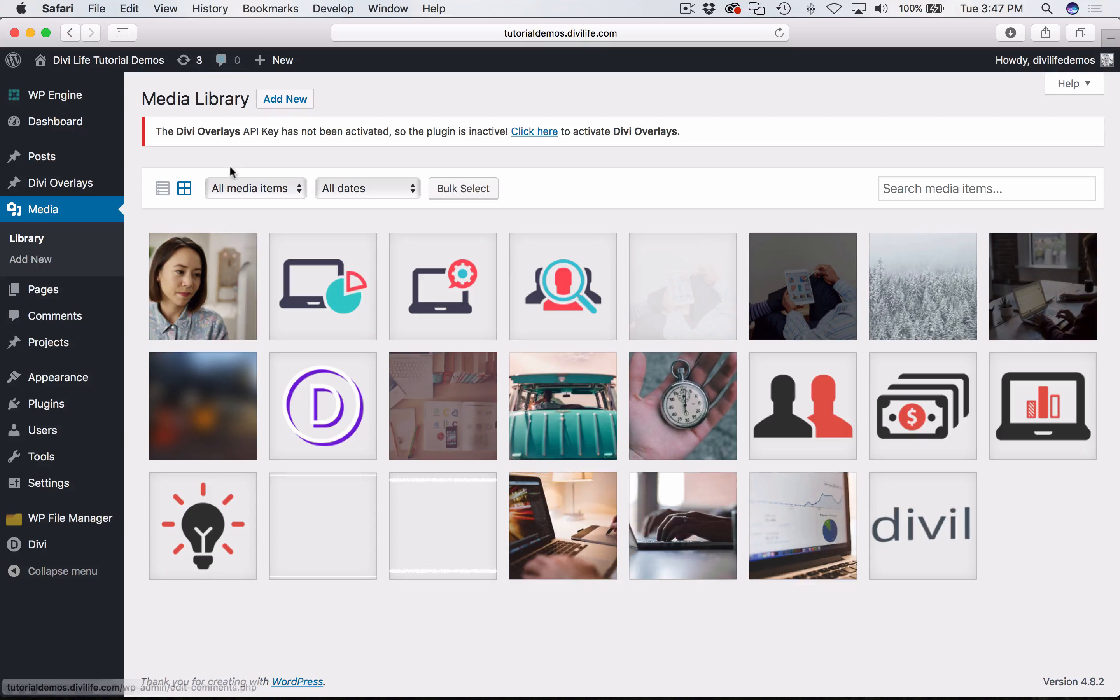
{"action": "left_click", "coordinate": [204, 293]}
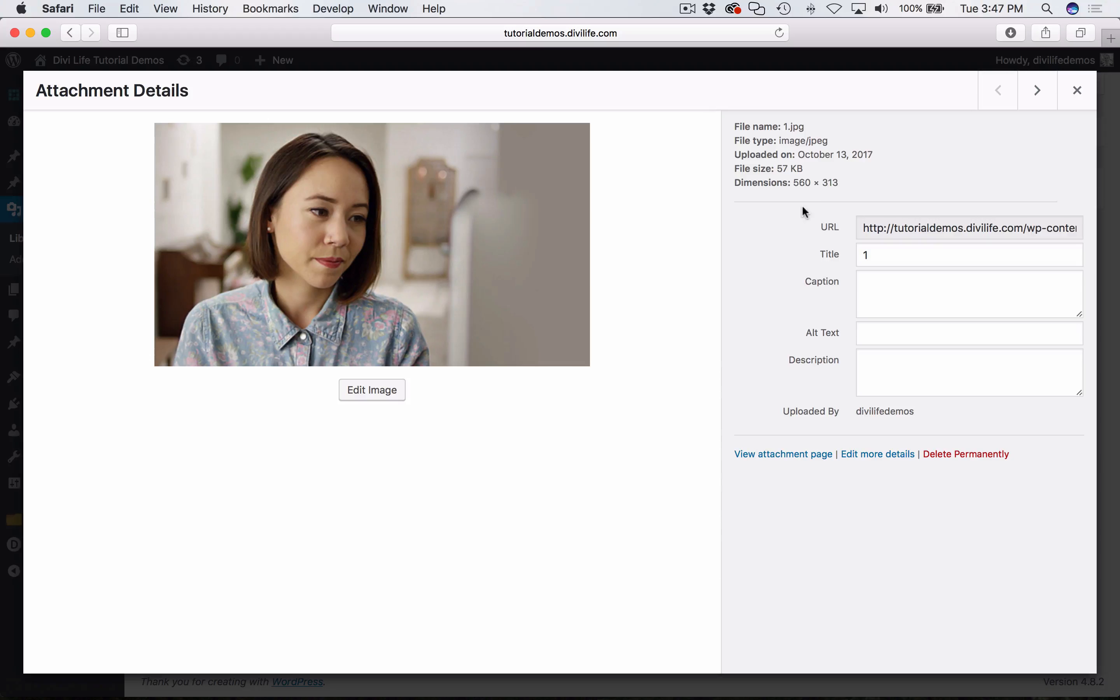
{"action": "left_click", "coordinate": [884, 229]}
{"action": "triple_click", "coordinate": [883, 230]}
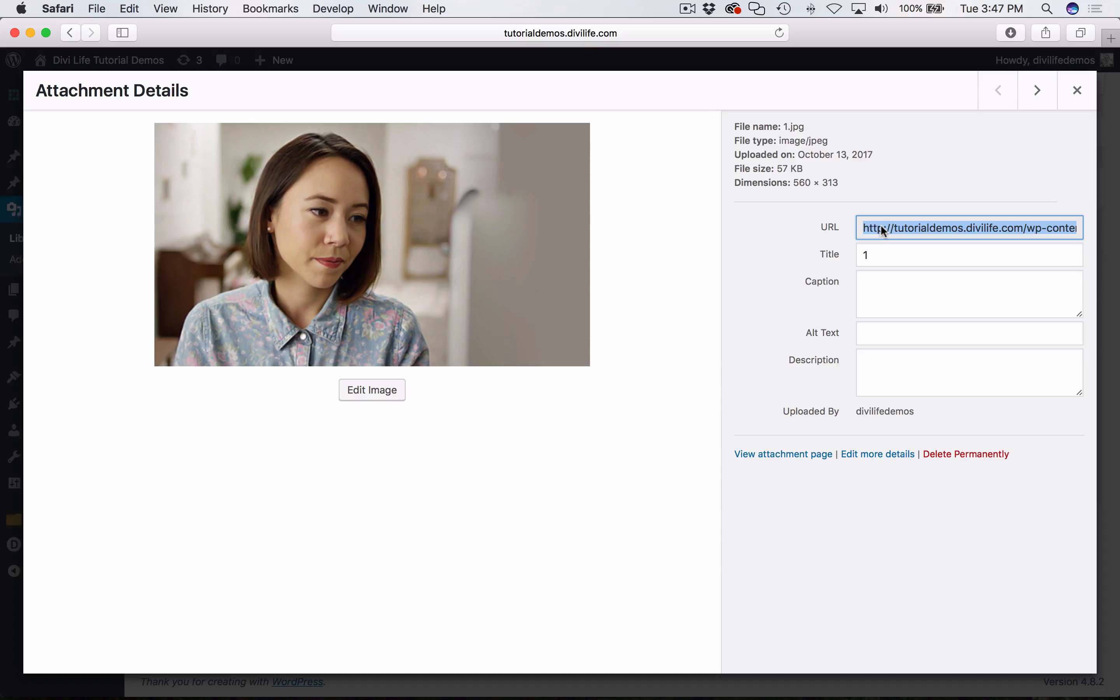
{"action": "key", "text": "super+c"}
{"action": "left_click", "coordinate": [1076, 90]}
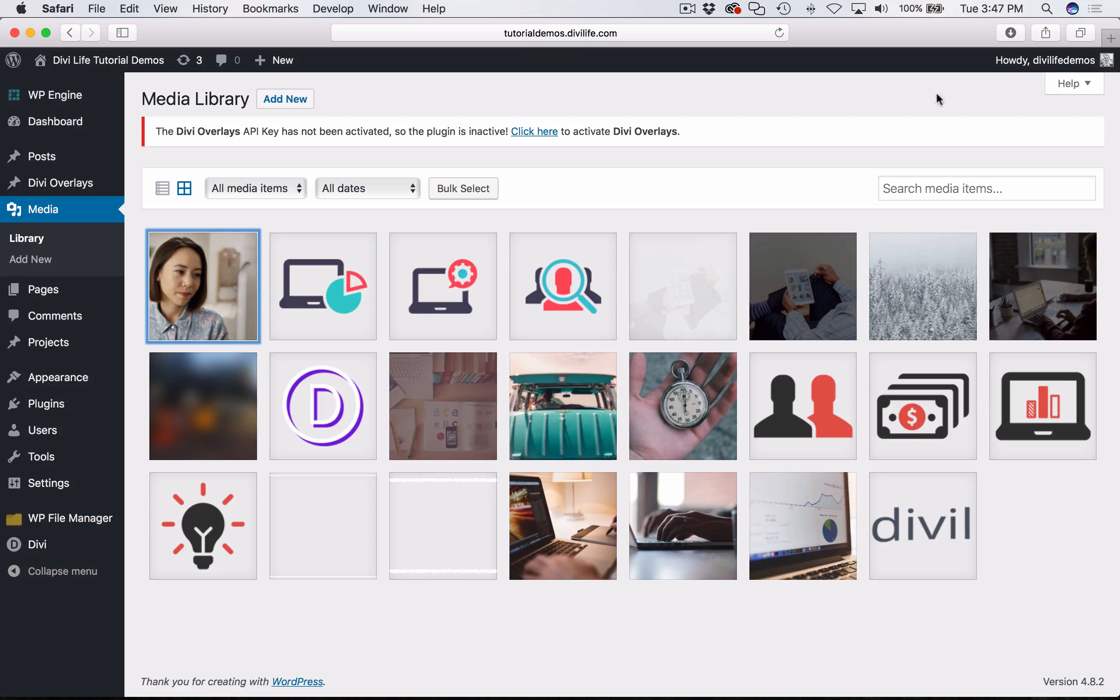
- Reopen the "Divi Landing Page section" draft for editing from the list of all pages
{"action": "left_click", "coordinate": [43, 292]}
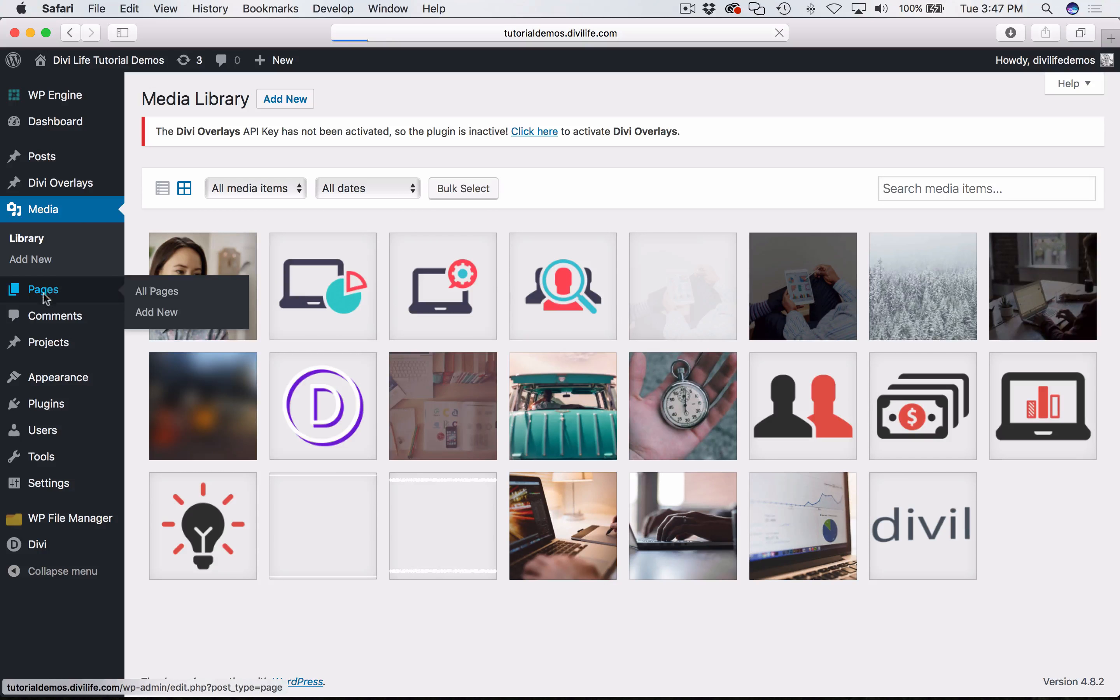
{"action": "scroll", "coordinate": [366, 509], "scroll_direction": "down", "scroll_amount": 4}
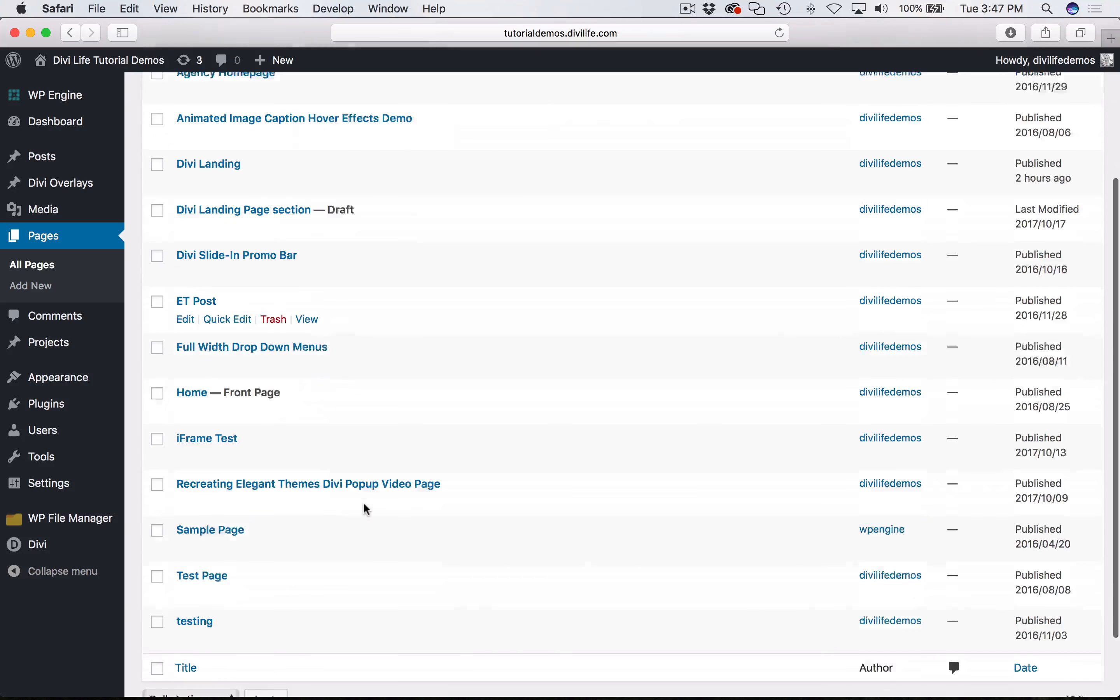
{"action": "scroll", "coordinate": [365, 509], "scroll_direction": "down", "scroll_amount": 1}
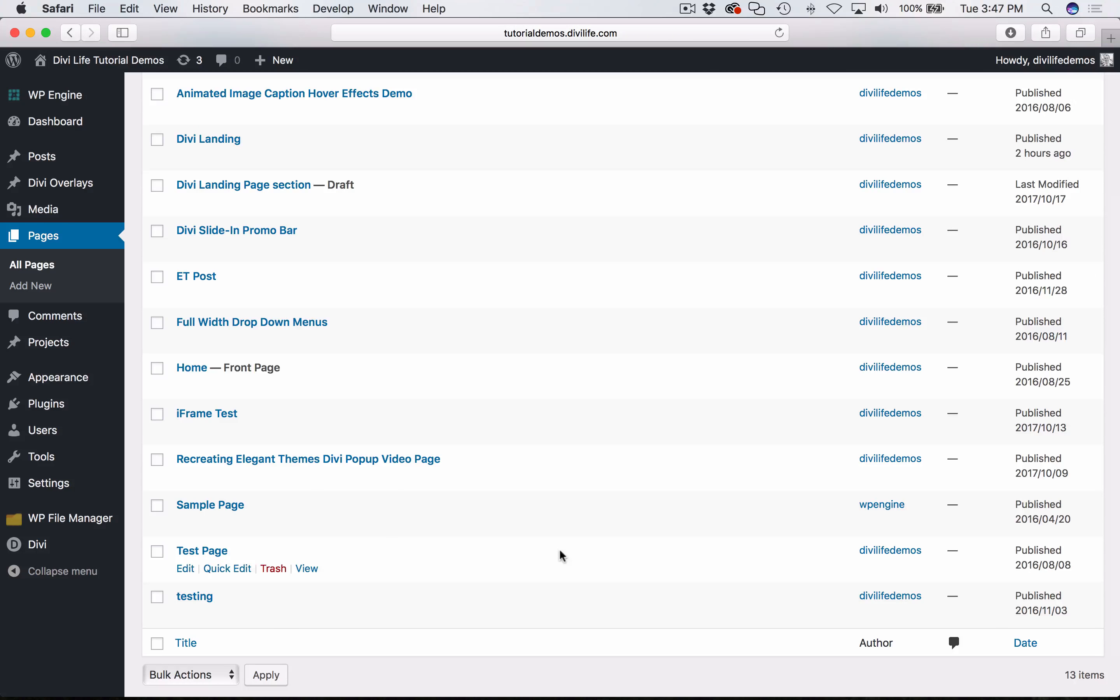
{"action": "scroll", "coordinate": [560, 553], "scroll_direction": "up", "scroll_amount": 1}
{"action": "scroll", "coordinate": [435, 481], "scroll_direction": "up", "scroll_amount": 3}
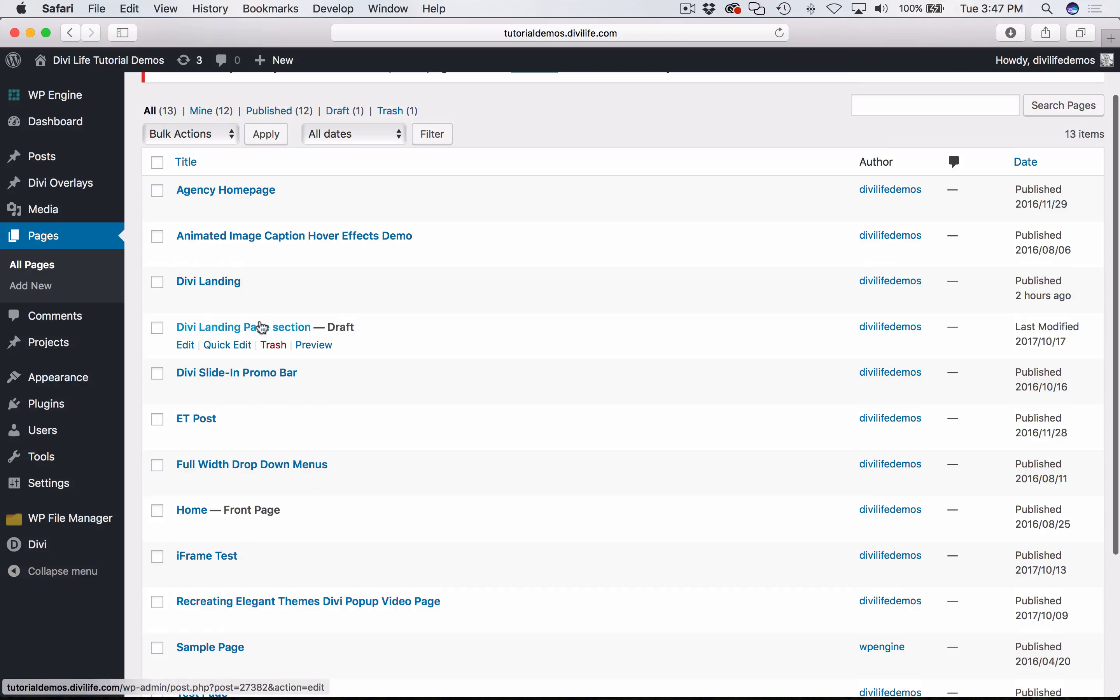
{"action": "left_click", "coordinate": [266, 326]}
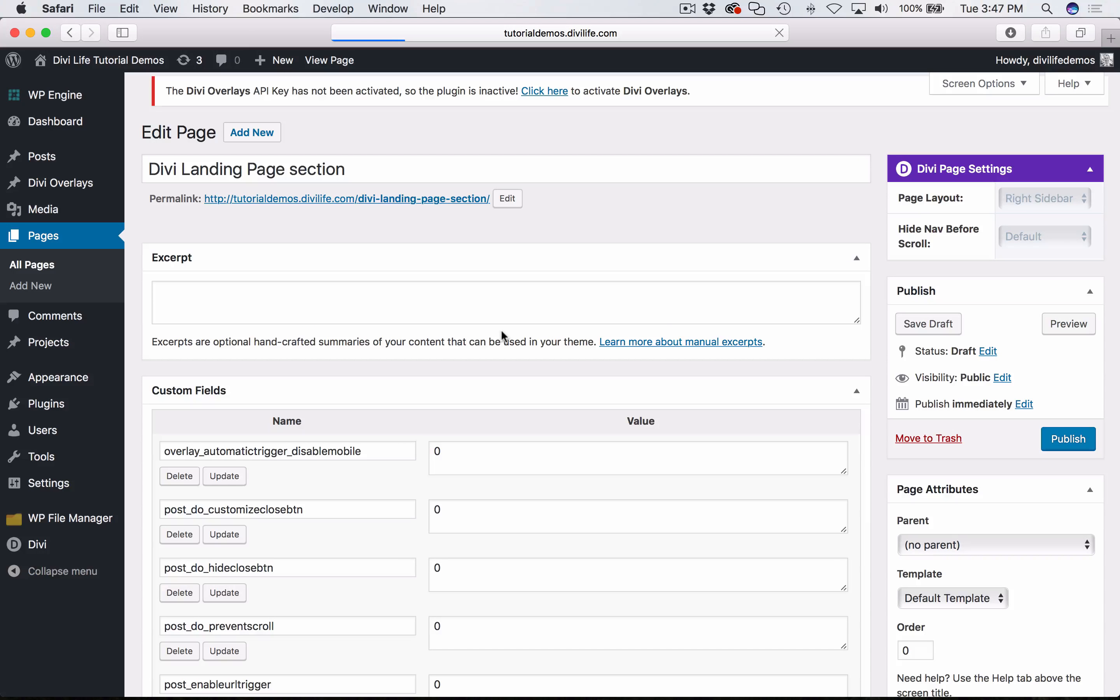
{"action": "scroll", "coordinate": [287, 390], "scroll_direction": "down", "scroll_amount": 2}
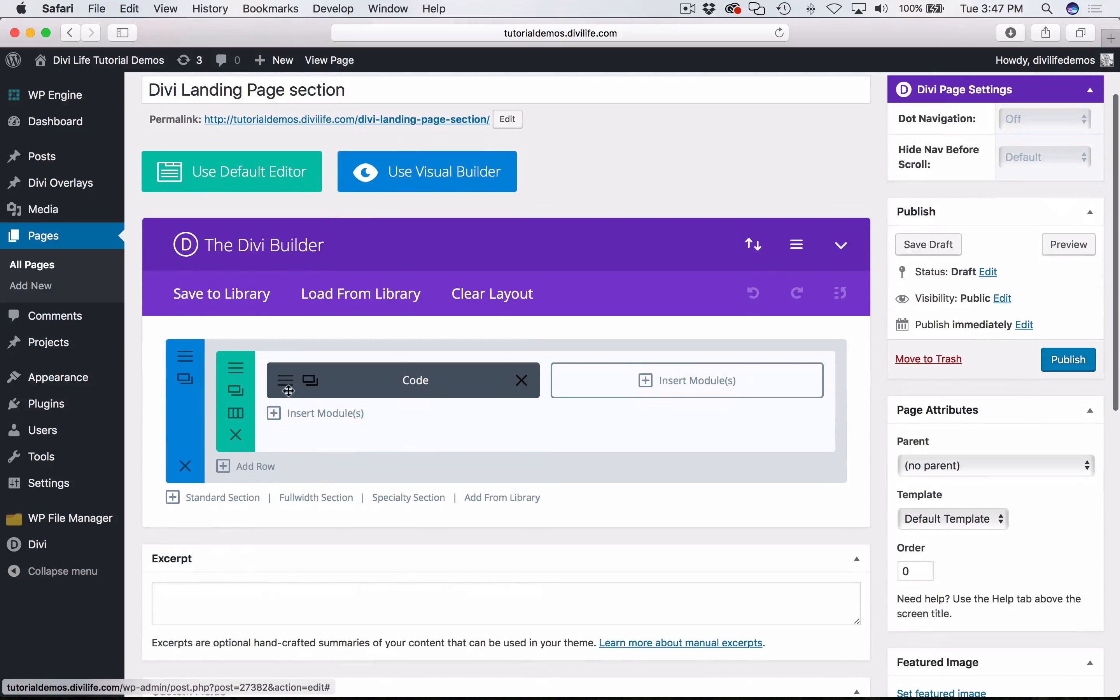
{"action": "left_click", "coordinate": [287, 388]}
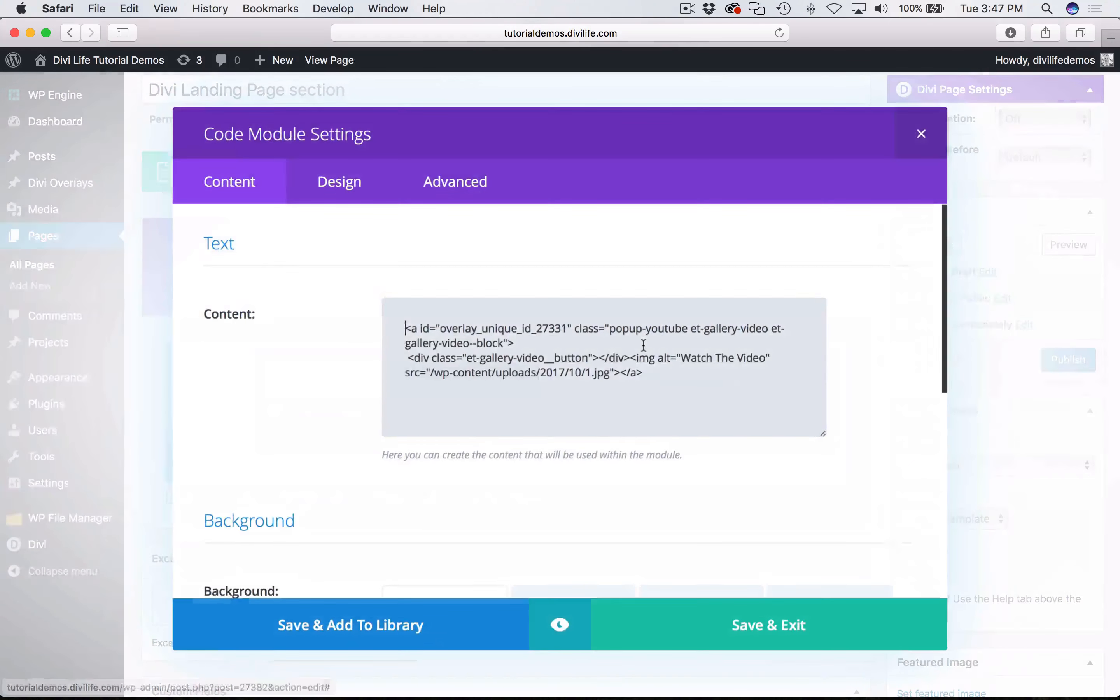
{"action": "left_click", "coordinate": [433, 373]}
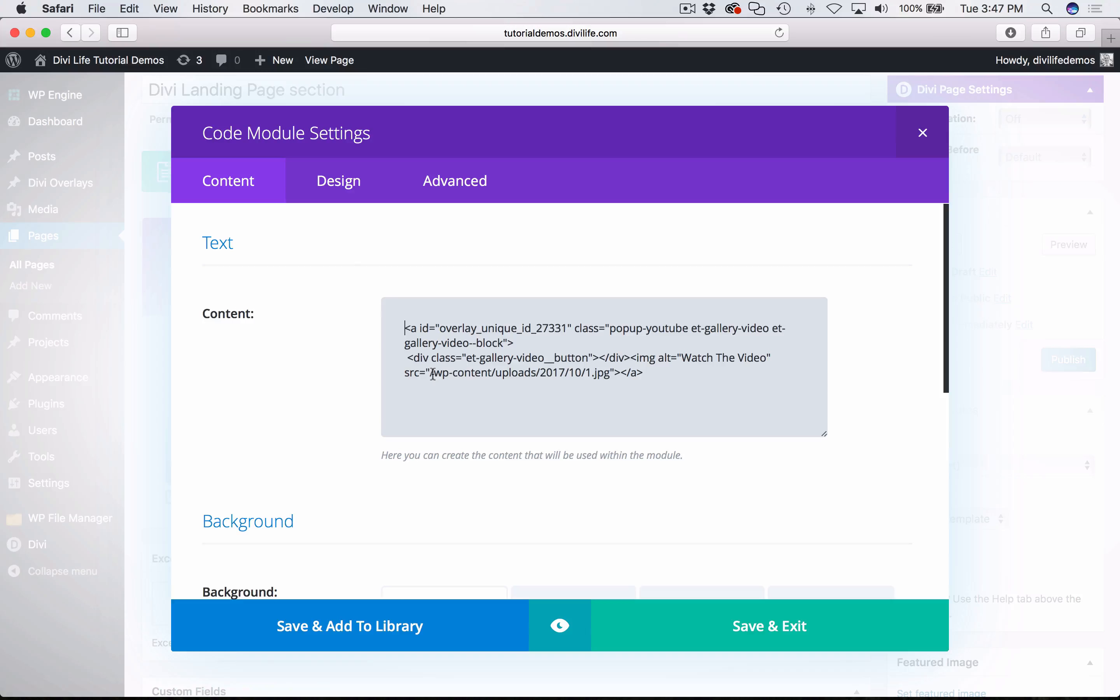
{"action": "left_click_drag", "start_coordinate": [433, 373], "coordinate": [611, 375]}
{"action": "key", "text": "super+v"}
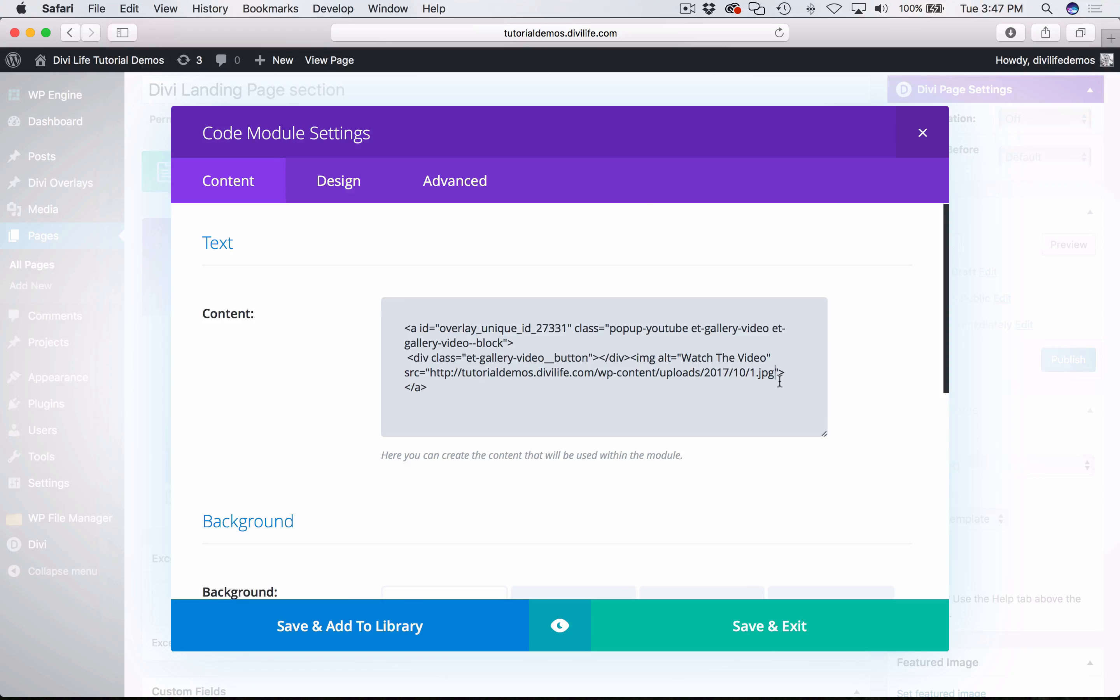
{"action": "left_click", "coordinate": [772, 640]}
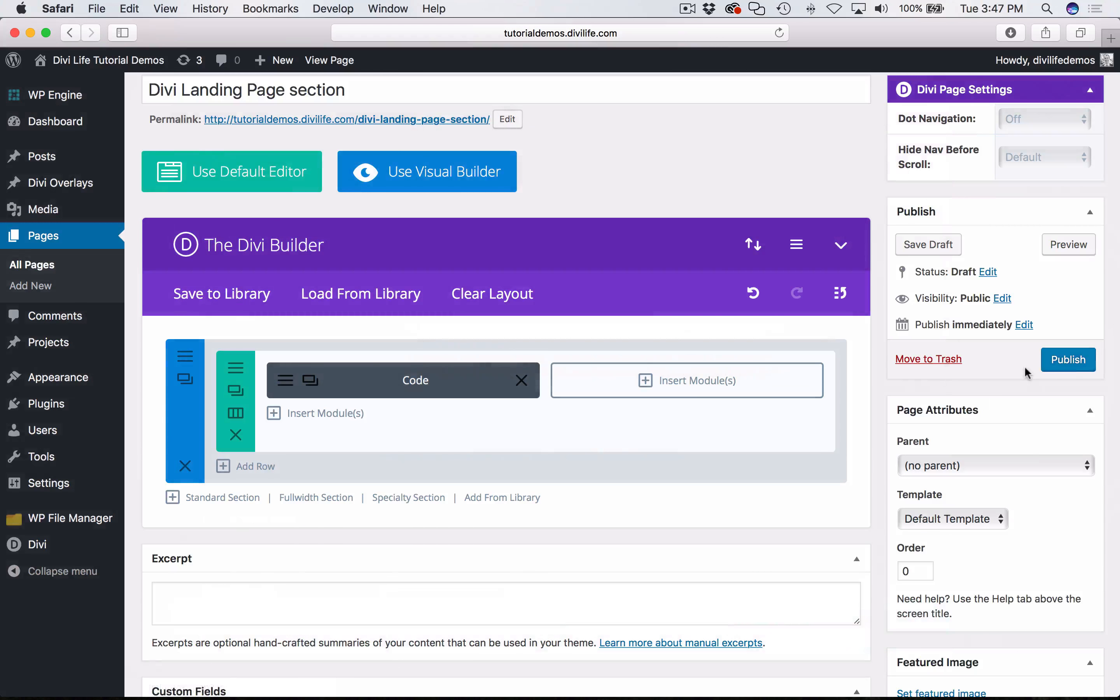
- Publish the page, and view it at its permalink before returning to the editor
{"action": "left_click", "coordinate": [1069, 362]}
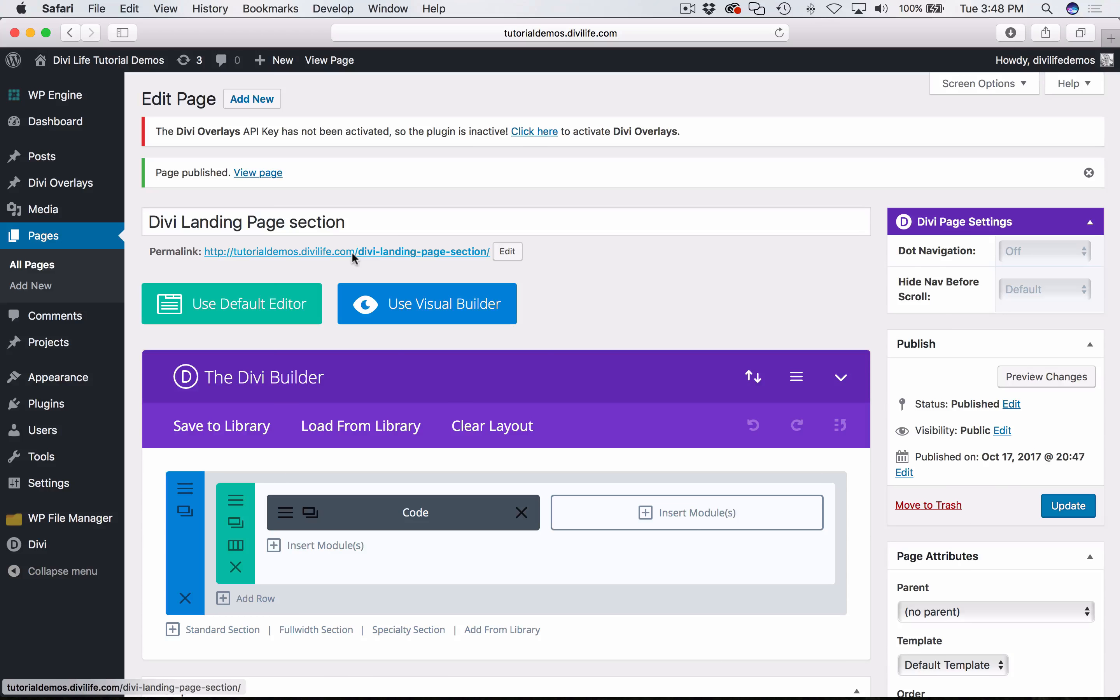
{"action": "left_click", "coordinate": [383, 250]}
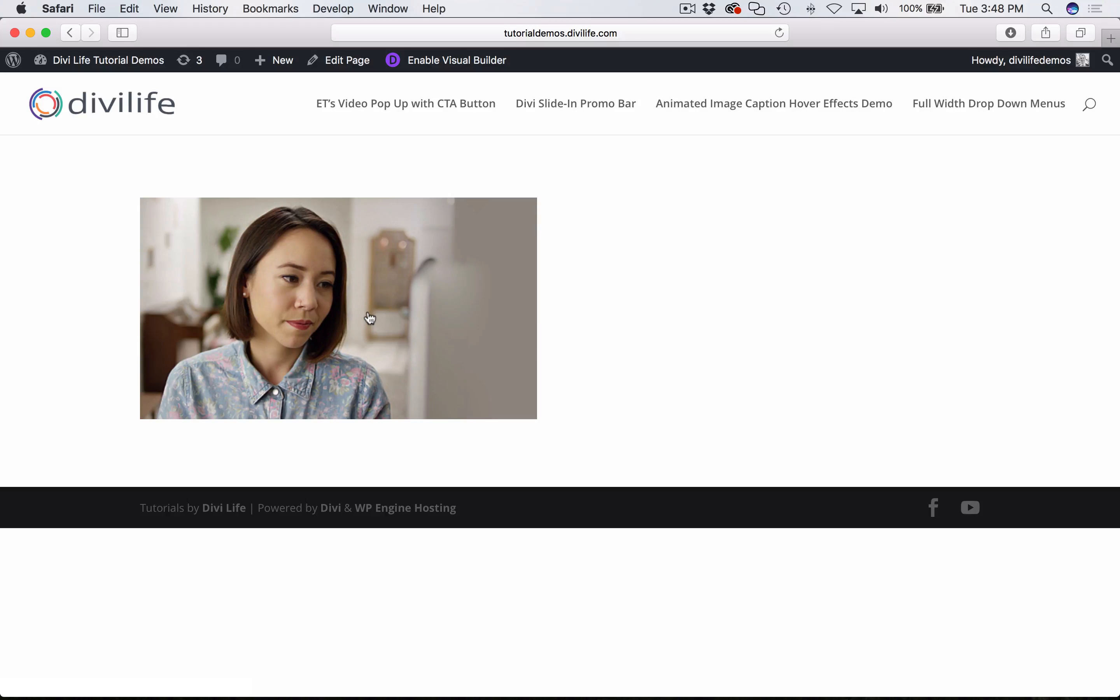
{"action": "left_click", "coordinate": [75, 31]}
{"action": "scroll", "coordinate": [720, 296], "scroll_direction": "down", "scroll_amount": 4}
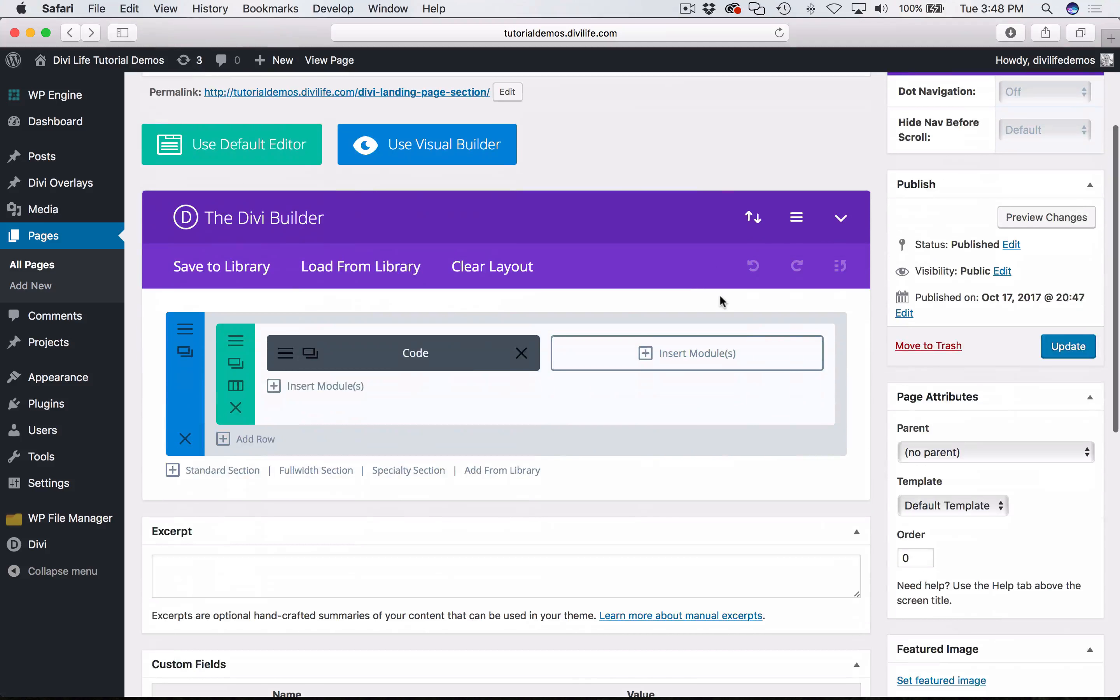
- Switch to Chrome to read the tutorial's instructions for the right column's Text module, and return to the page editor in Safari
{"action": "left_click", "coordinate": [156, 663]}
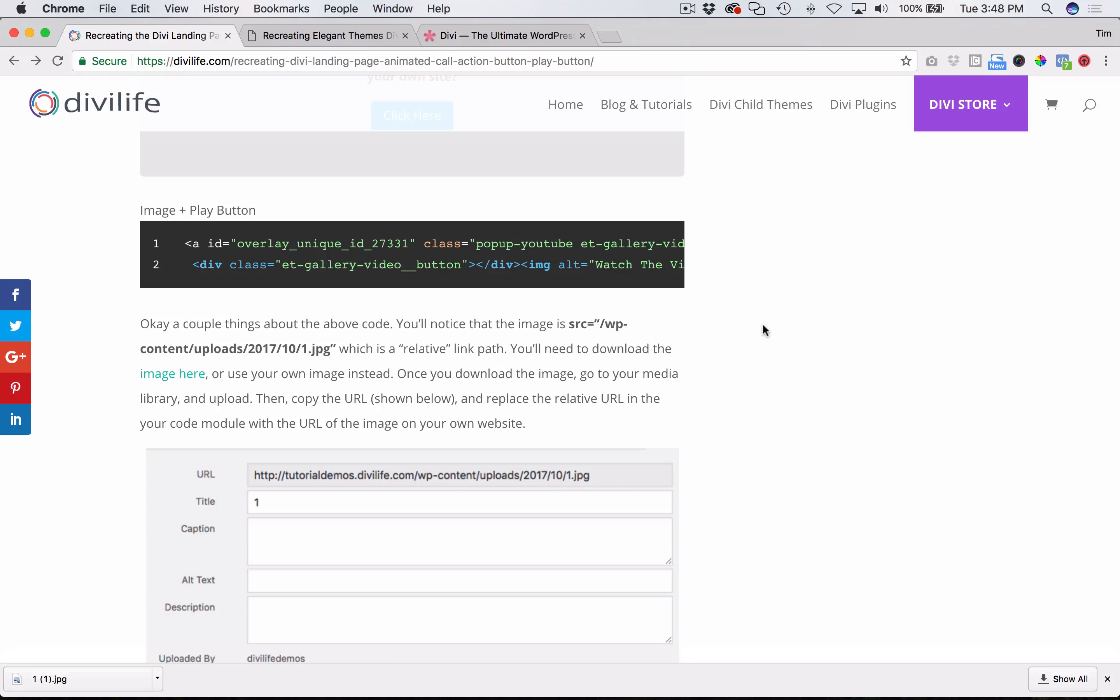
{"action": "scroll", "coordinate": [562, 367], "scroll_direction": "up", "scroll_amount": 5}
{"action": "scroll", "coordinate": [562, 375], "scroll_direction": "down", "scroll_amount": 12}
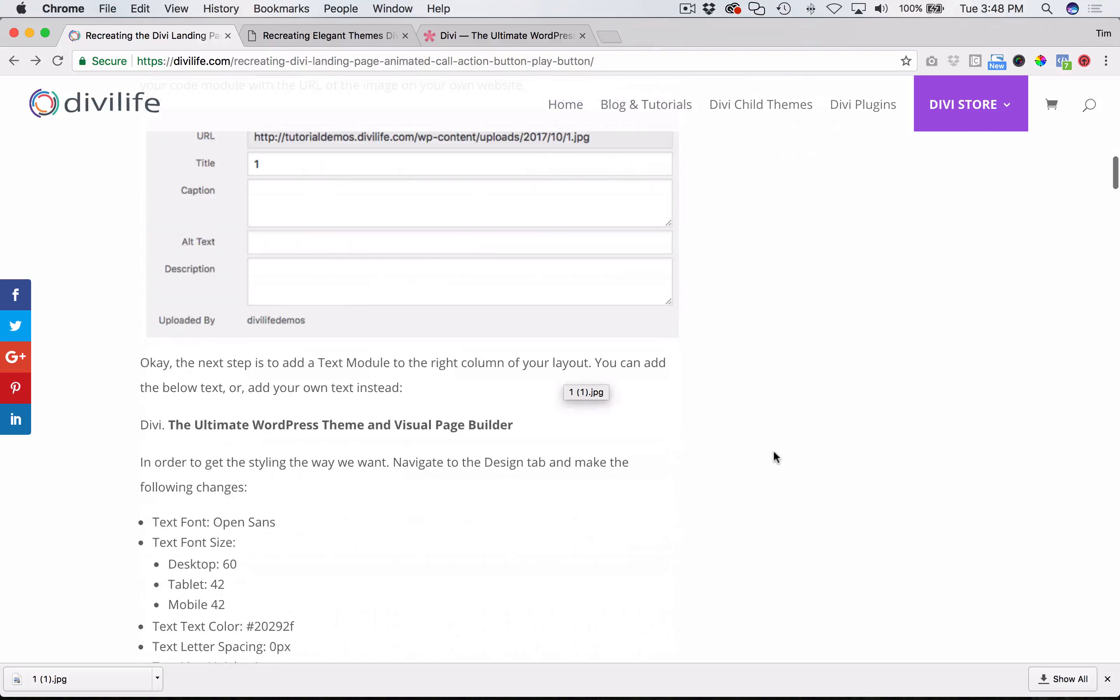
{"action": "scroll", "coordinate": [773, 452], "scroll_direction": "down", "scroll_amount": 3}
{"action": "scroll", "coordinate": [773, 453], "scroll_direction": "up", "scroll_amount": 12}
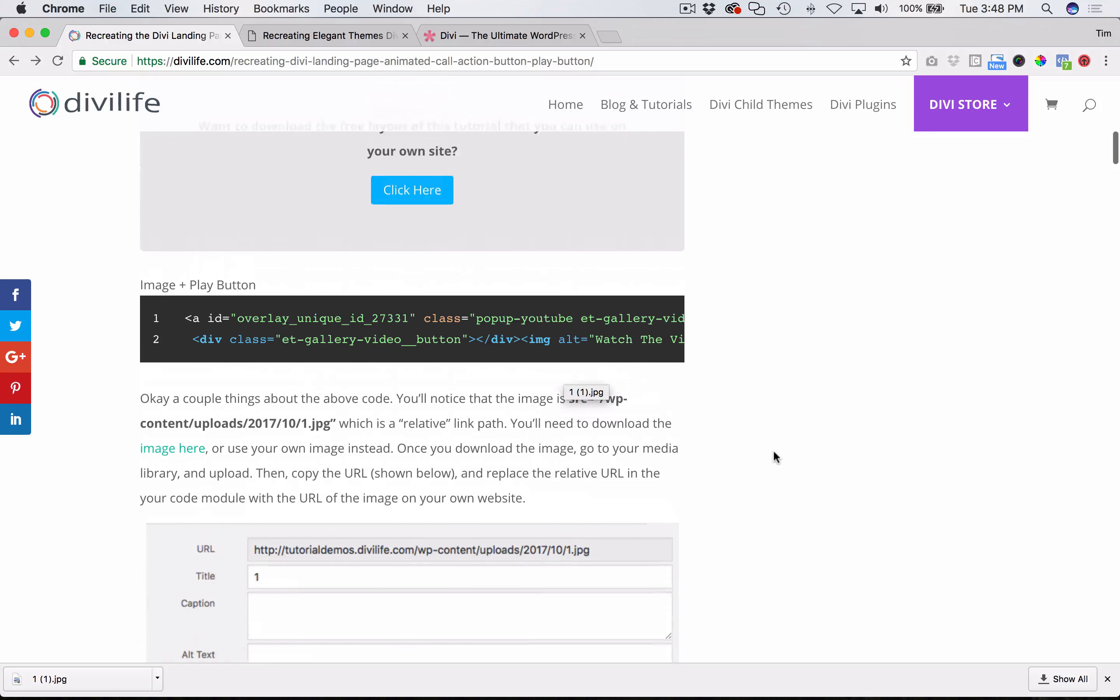
{"action": "scroll", "coordinate": [773, 452], "scroll_direction": "down", "scroll_amount": 8}
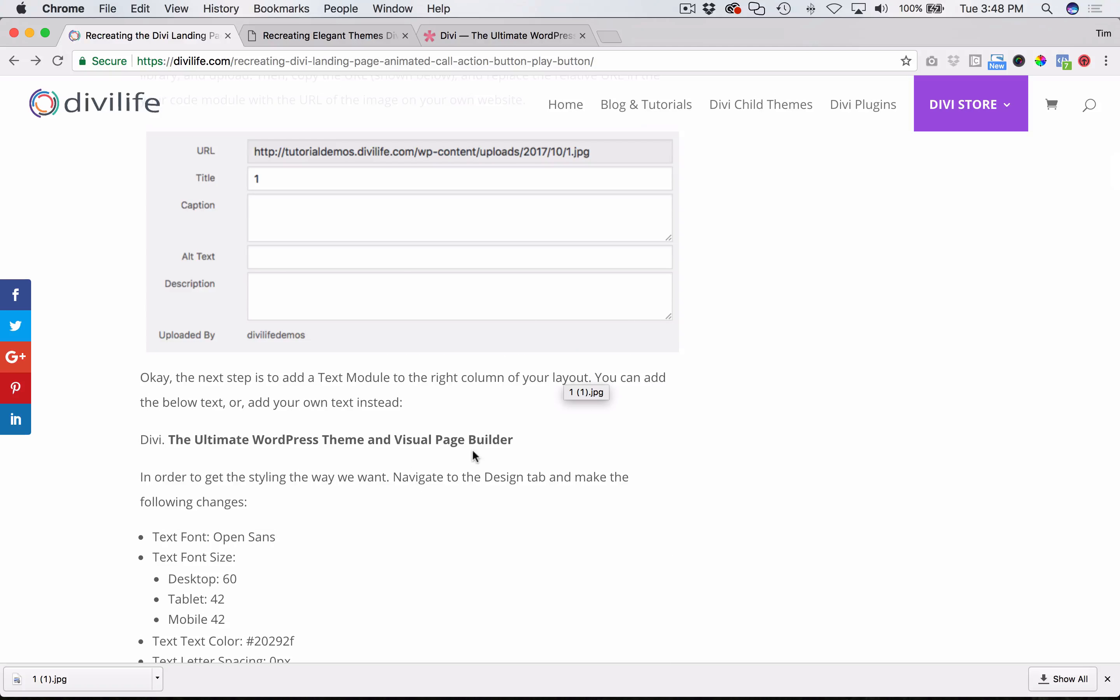
{"action": "key", "text": "super+Tab"}
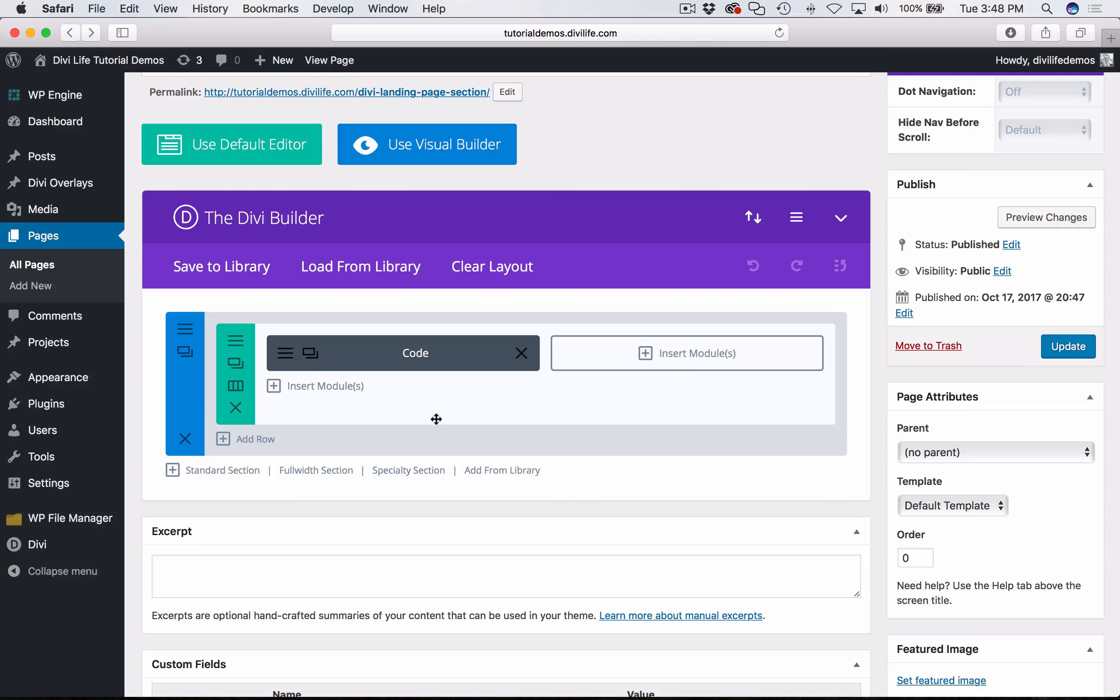
- Insert a Text module into the empty right column of the row
{"action": "left_click", "coordinate": [692, 369]}
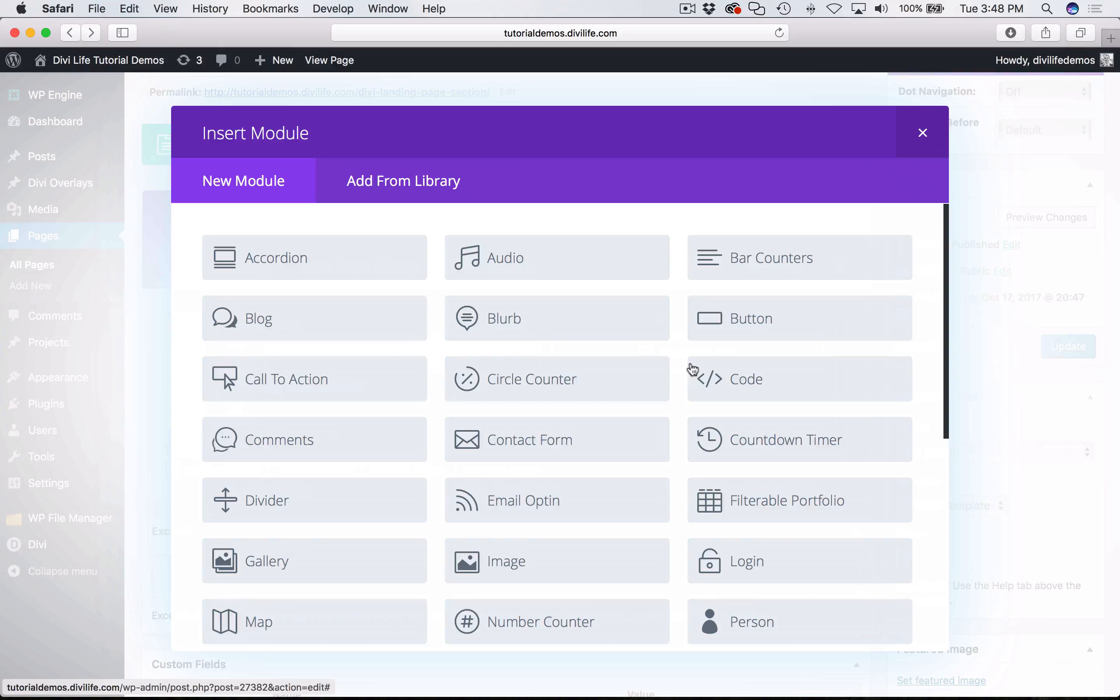
{"action": "scroll", "coordinate": [444, 529], "scroll_direction": "down", "scroll_amount": 5}
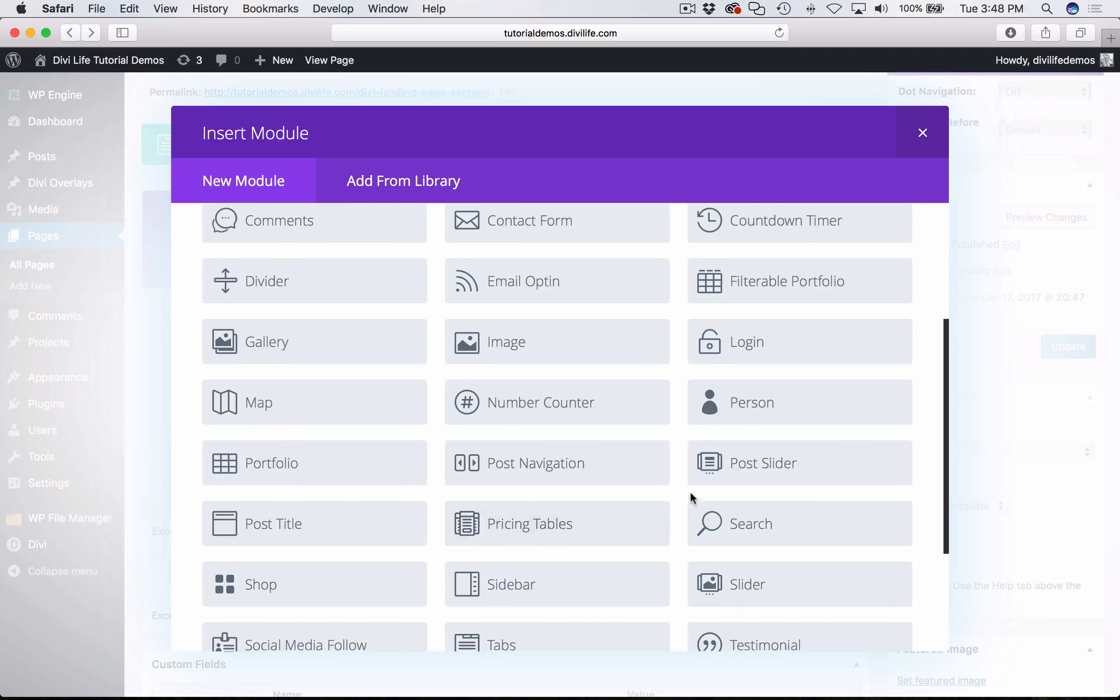
{"action": "scroll", "coordinate": [689, 491], "scroll_direction": "down", "scroll_amount": 4}
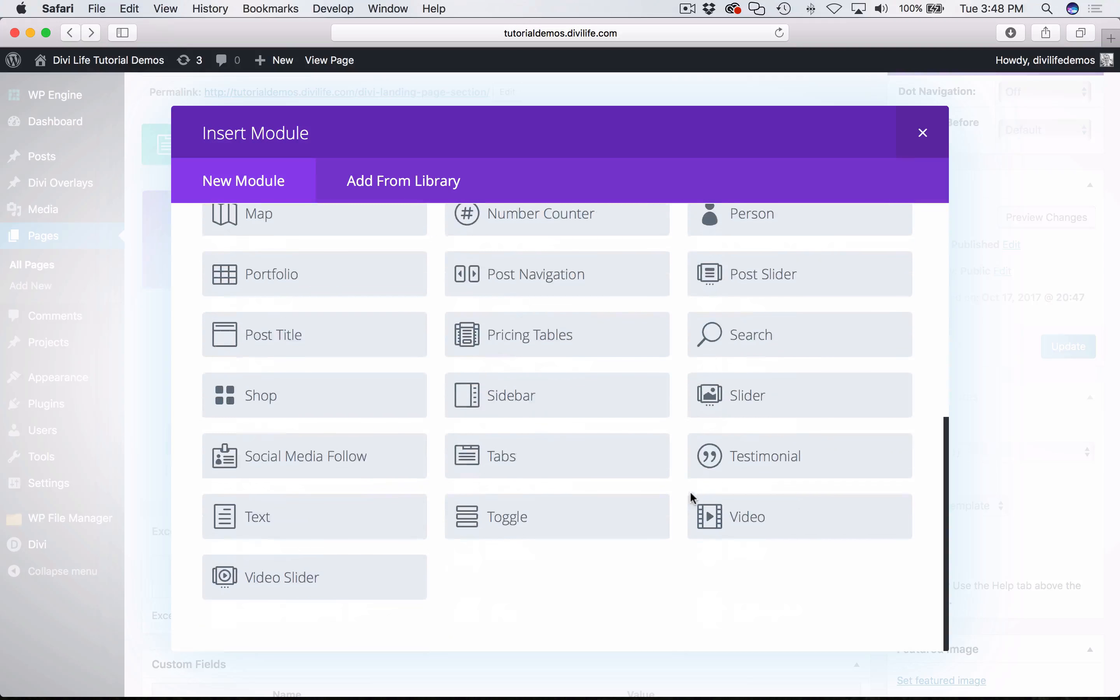
{"action": "left_click", "coordinate": [316, 522]}
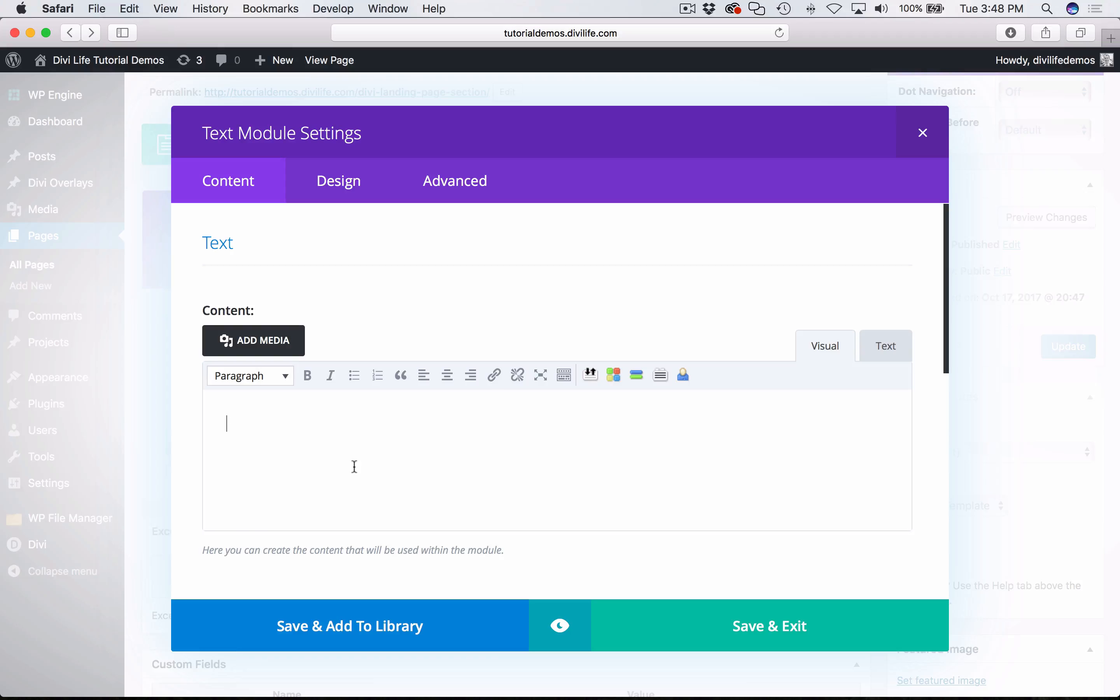
- Copy the heading "Divi. The Ultimate WordPress Theme and Visual Page Builder" from Chrome into the Text module's content in Safari, keeping its bold part
{"action": "key", "text": "super+Tab"}
{"action": "scroll", "coordinate": [354, 467], "scroll_direction": "down", "scroll_amount": 2}
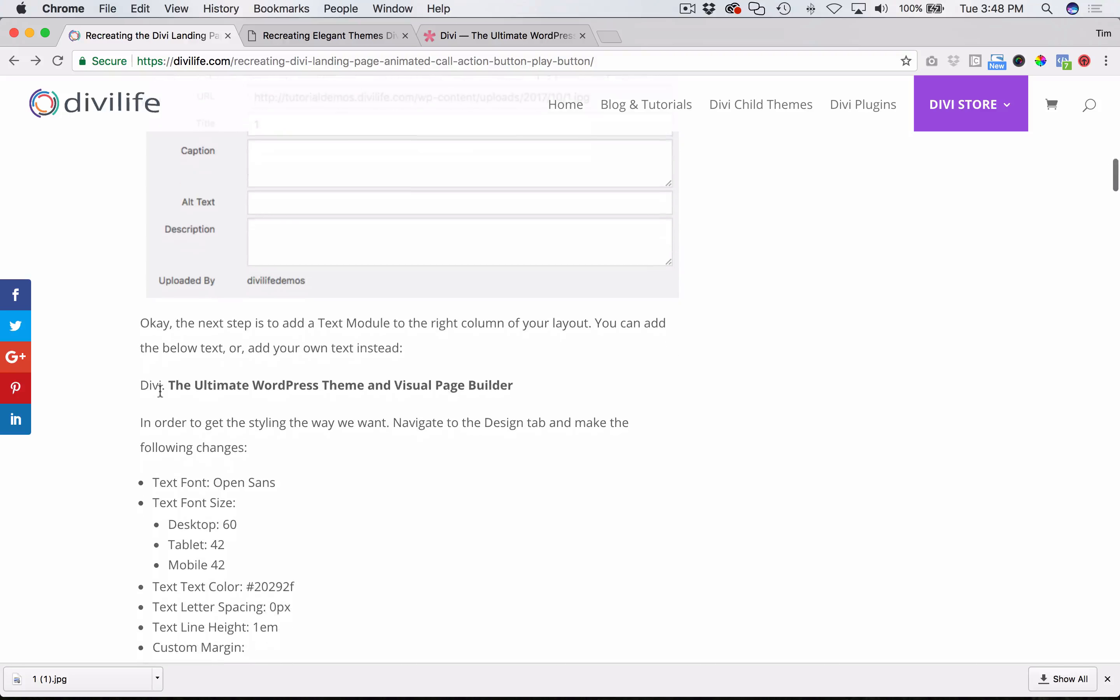
{"action": "left_click_drag", "start_coordinate": [140, 385], "coordinate": [501, 399]}
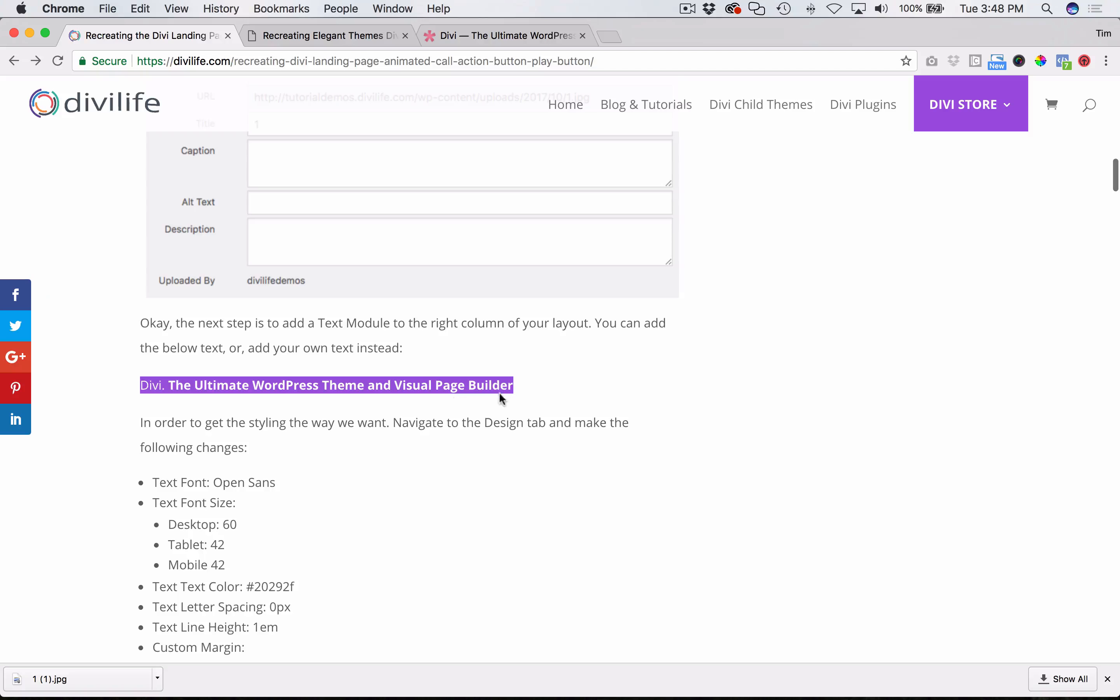
{"action": "left_click", "coordinate": [468, 35]}
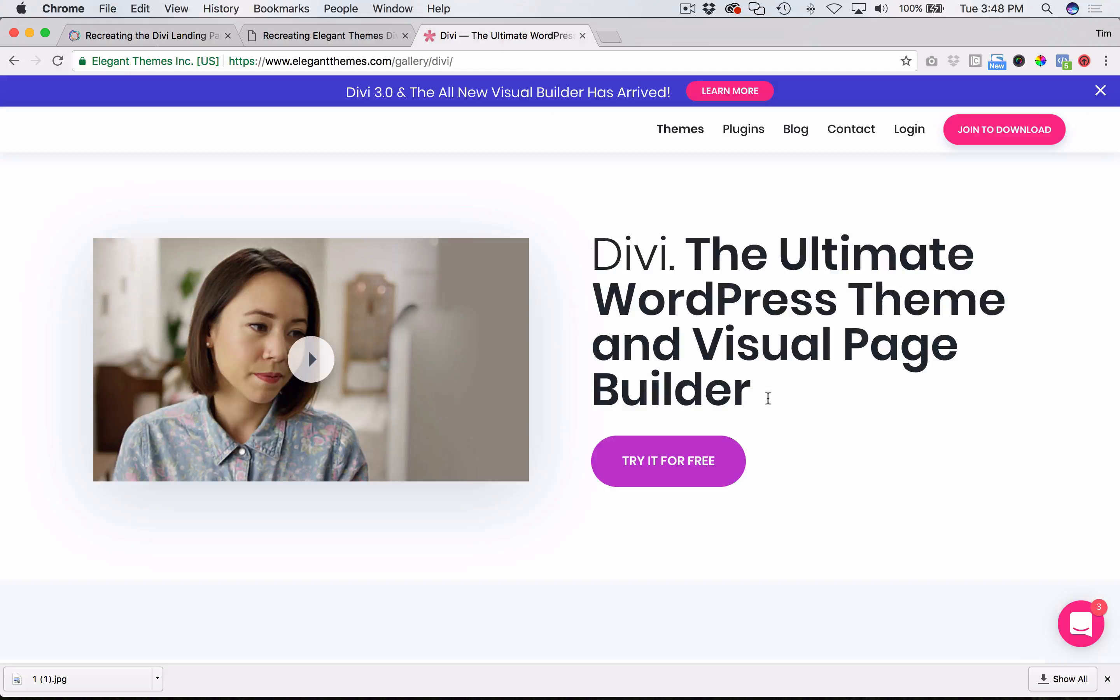
{"action": "triple_click", "coordinate": [739, 327]}
{"action": "key", "text": "super+c"}
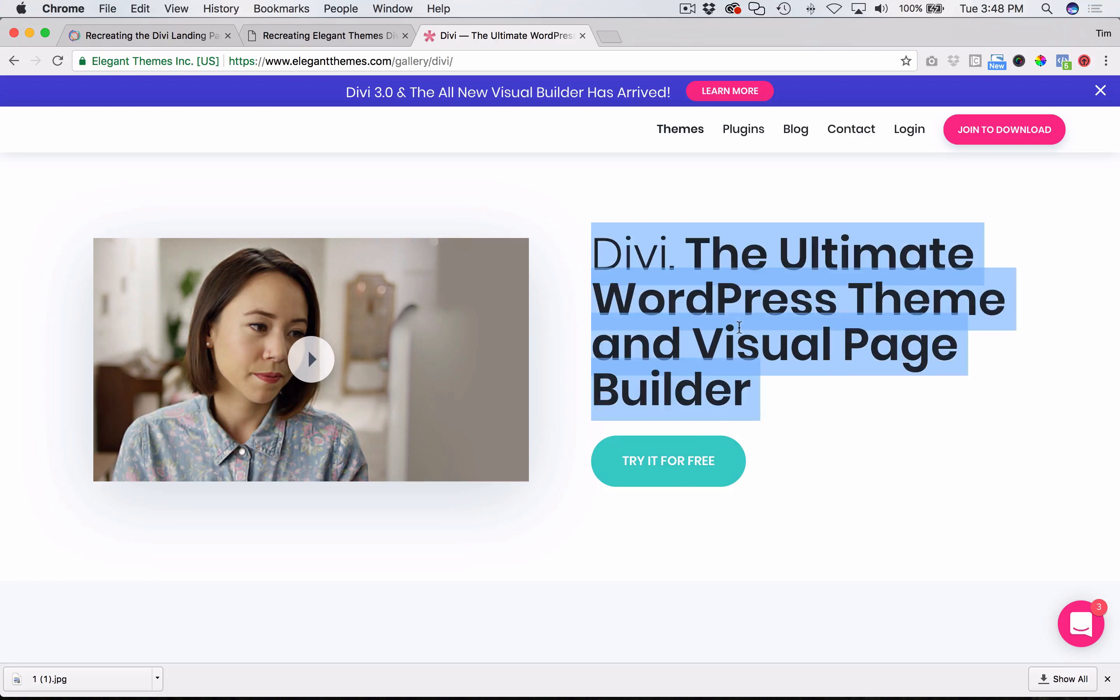
{"action": "key", "text": "super+Tab"}
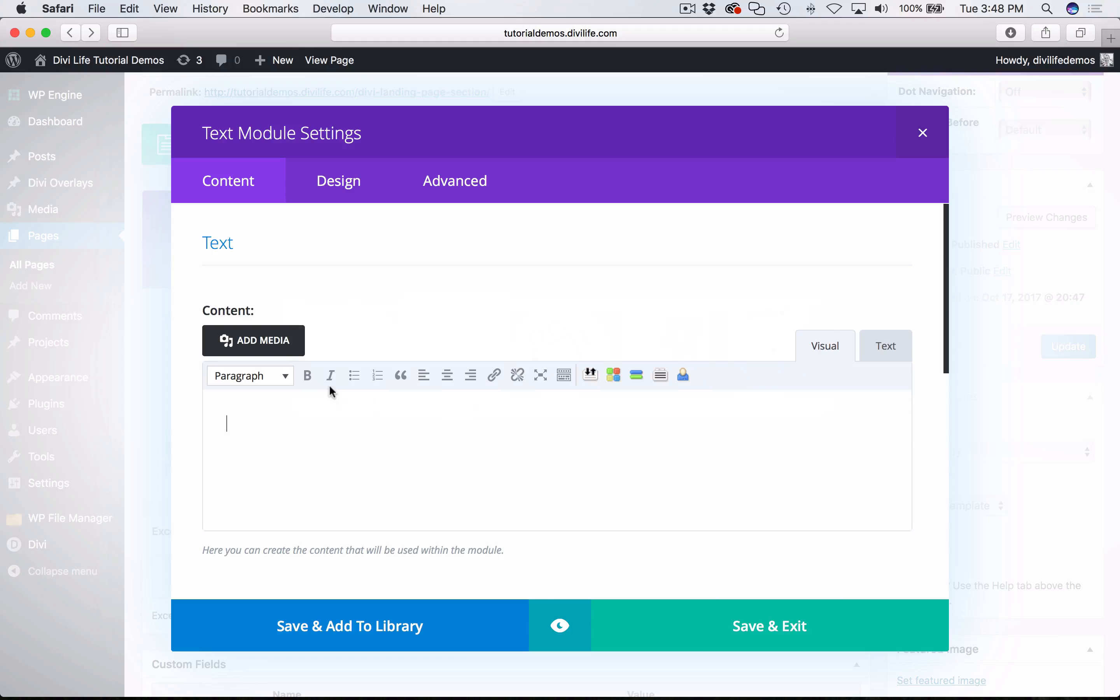
{"action": "key", "text": "super+v"}
{"action": "left_click", "coordinate": [883, 354]}
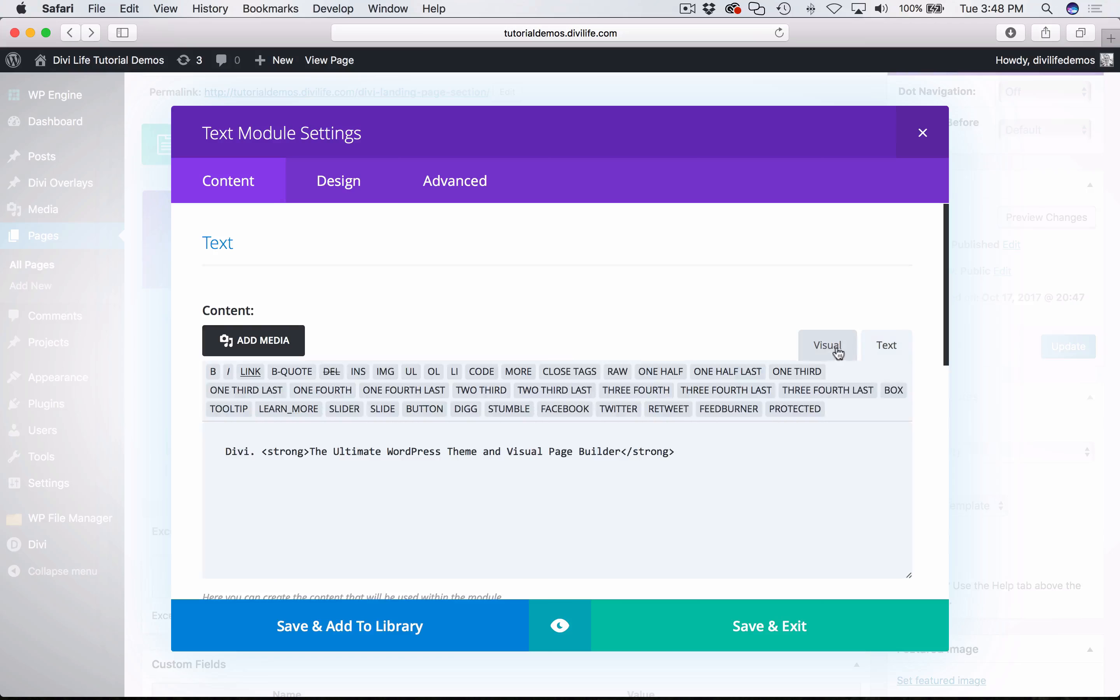
{"action": "left_click", "coordinate": [838, 352]}
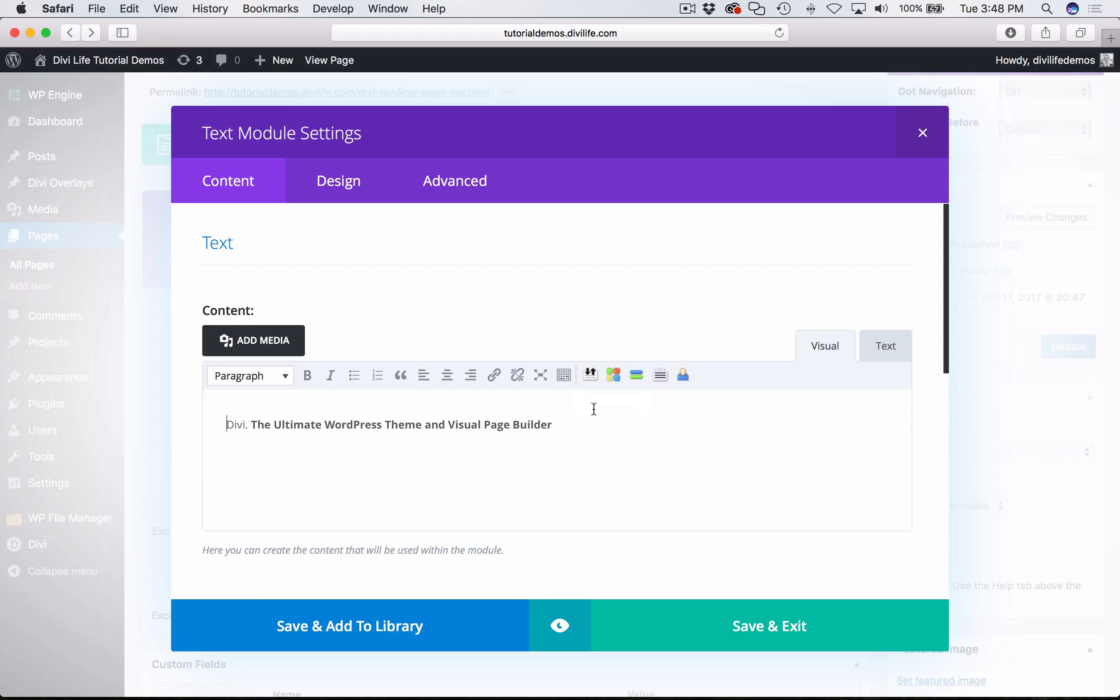
{"action": "left_click", "coordinate": [585, 440]}
- Open the Text module's design settings, read the tutorial's list of styling values in Chrome, and return to Safari
{"action": "left_click", "coordinate": [342, 202]}
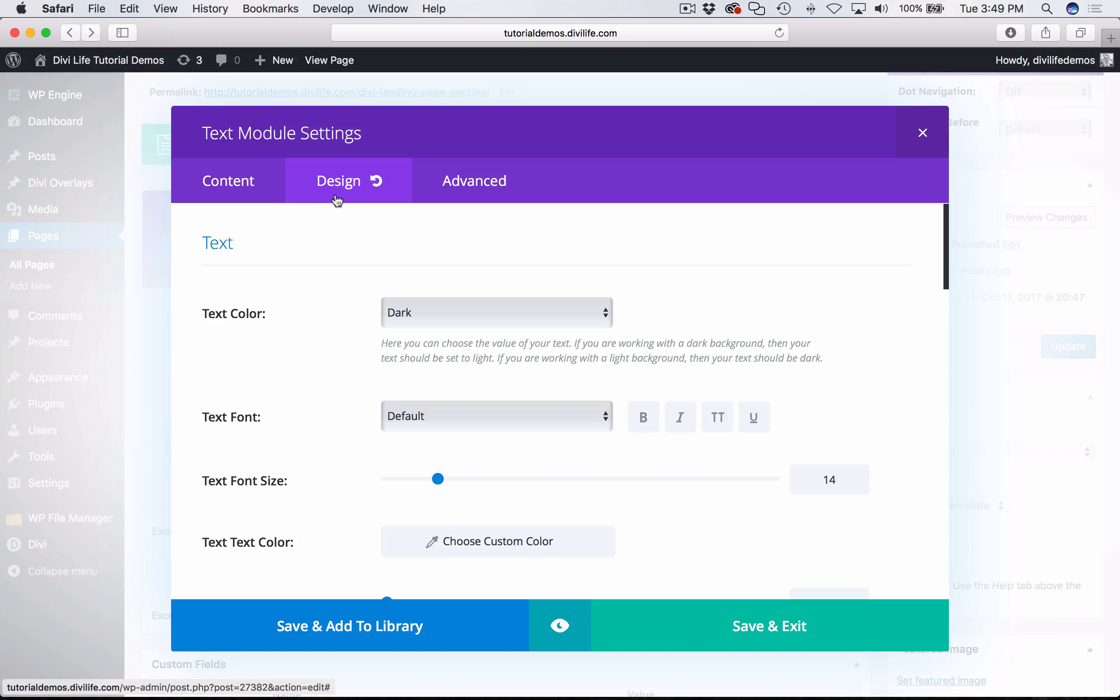
{"action": "left_click", "coordinate": [150, 665]}
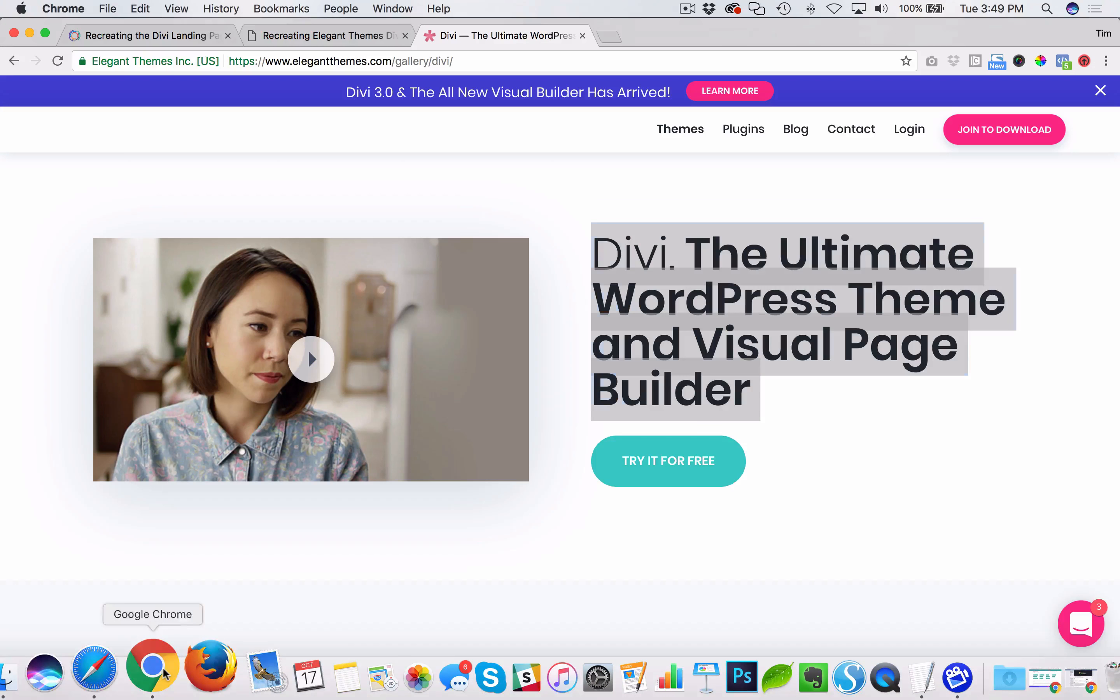
{"action": "left_click", "coordinate": [142, 35]}
{"action": "left_click", "coordinate": [673, 438]}
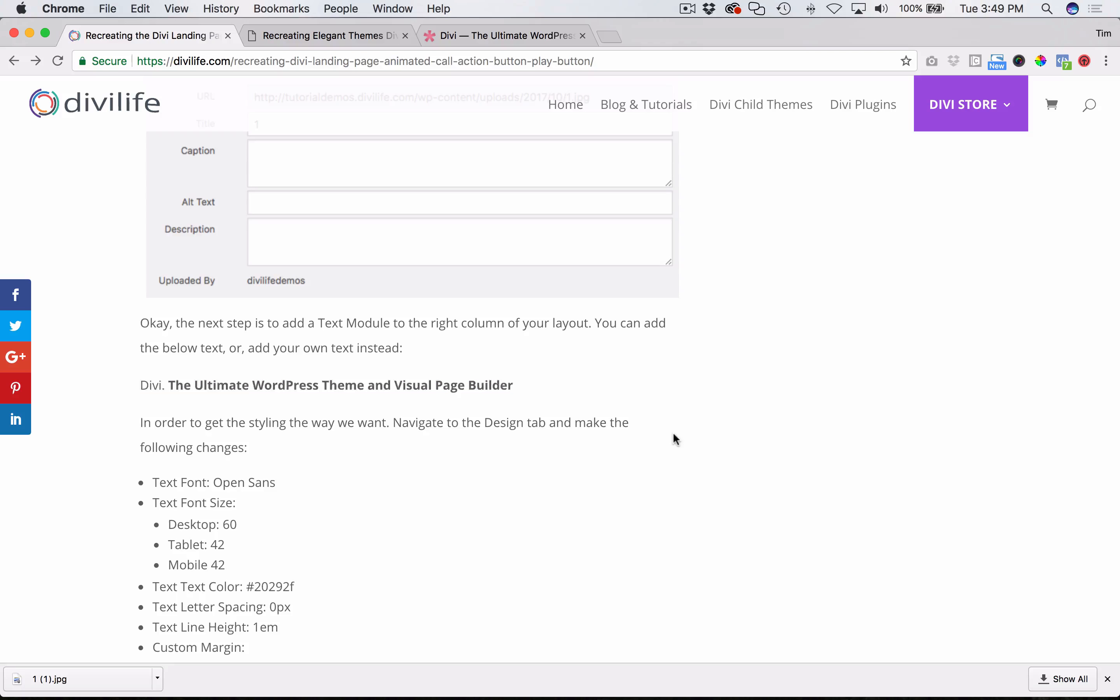
{"action": "scroll", "coordinate": [674, 439], "scroll_direction": "down", "scroll_amount": 3}
{"action": "scroll", "coordinate": [673, 433], "scroll_direction": "down", "scroll_amount": 1}
{"action": "scroll", "coordinate": [467, 313], "scroll_direction": "up", "scroll_amount": 1}
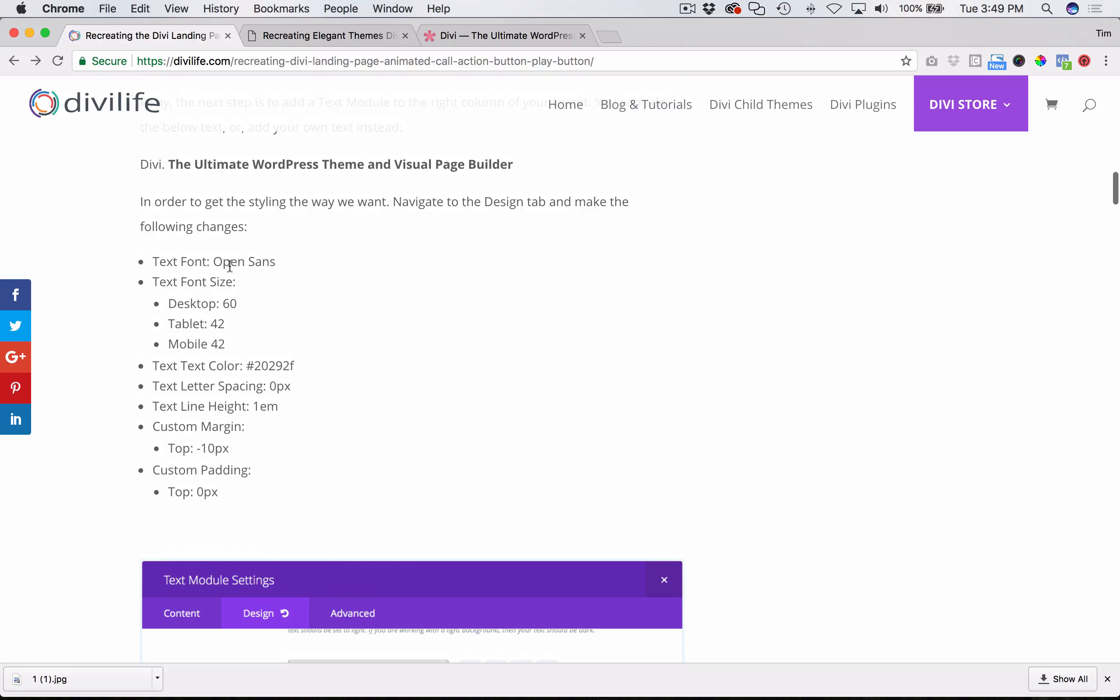
{"action": "left_click", "coordinate": [1107, 679]}
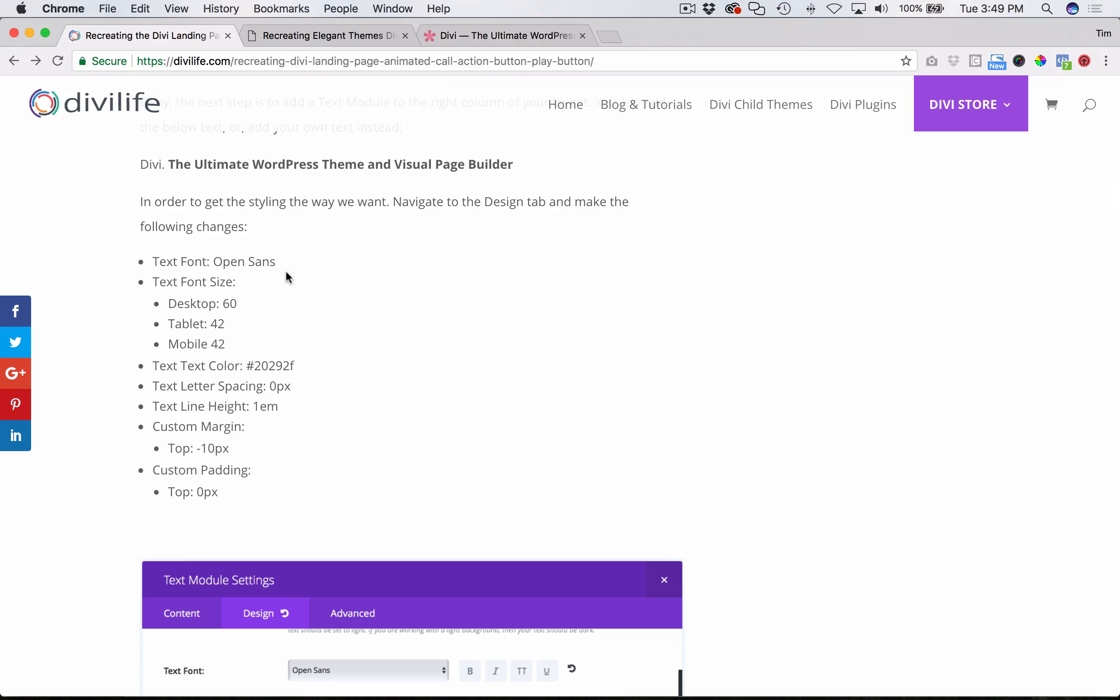
{"action": "key", "text": "super+Tab"}
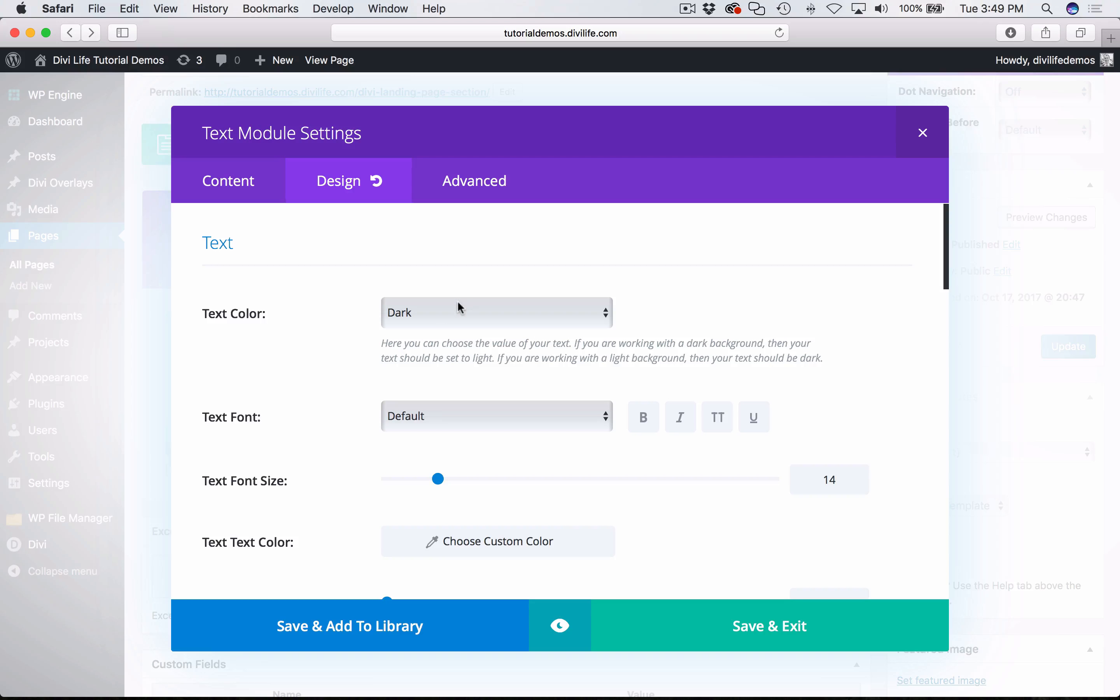
- Set the Text module's text font to Open Sans
{"action": "left_click", "coordinate": [434, 417]}
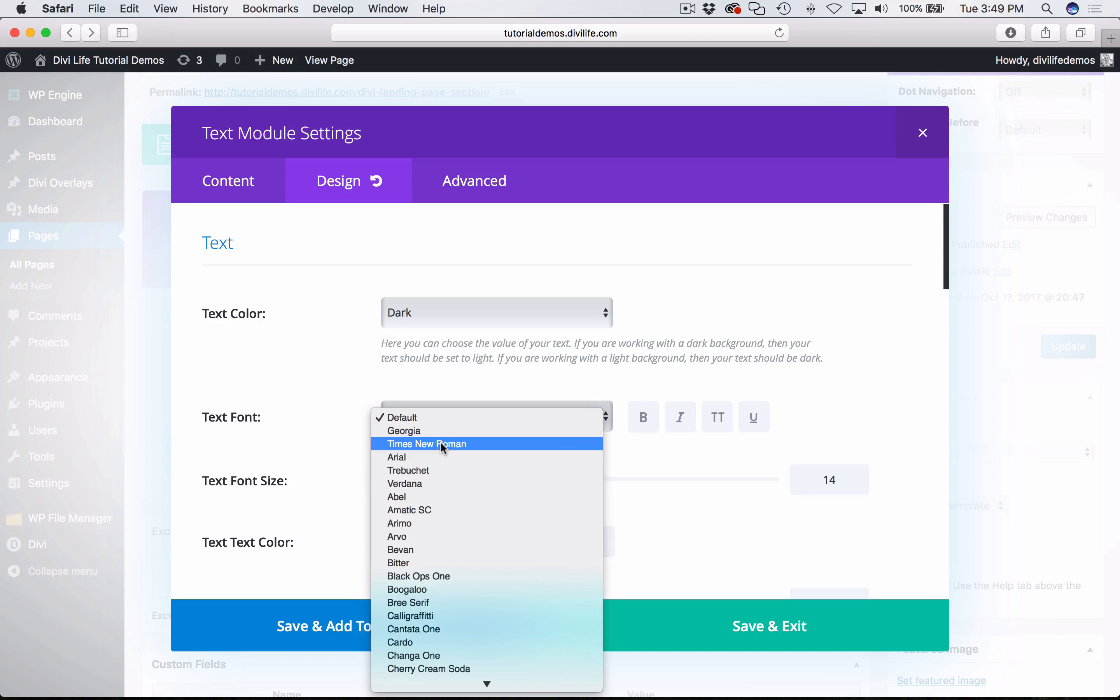
{"action": "scroll", "coordinate": [481, 628], "scroll_direction": "down", "scroll_amount": 5}
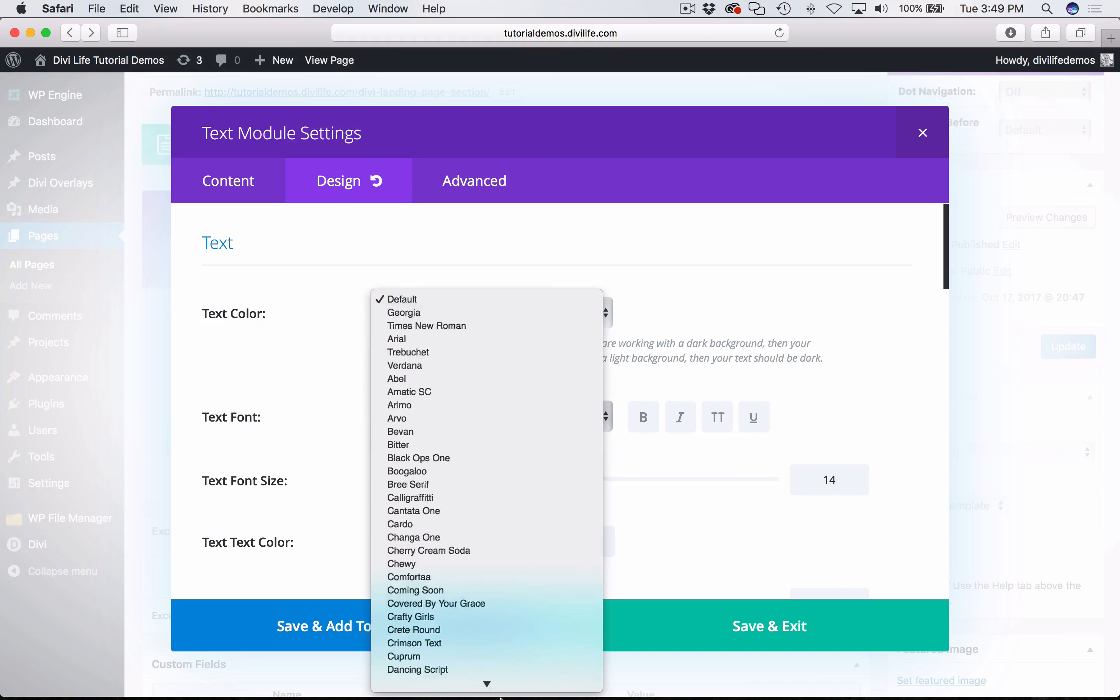
{"action": "scroll", "coordinate": [493, 636], "scroll_direction": "down", "scroll_amount": 8}
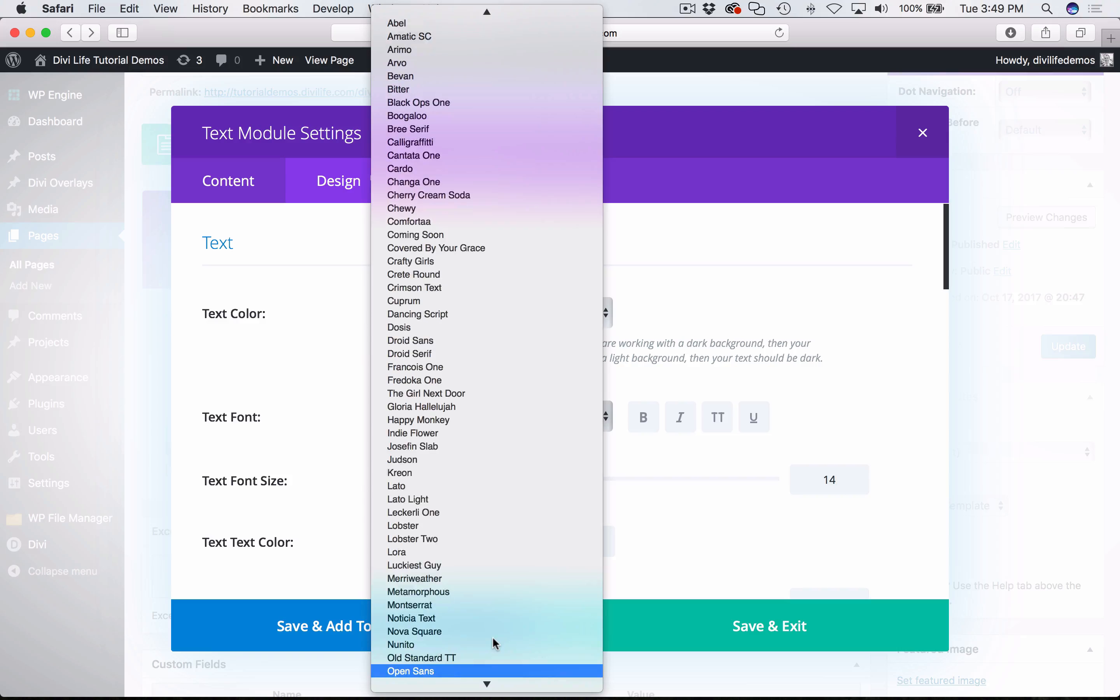
{"action": "left_click", "coordinate": [492, 637]}
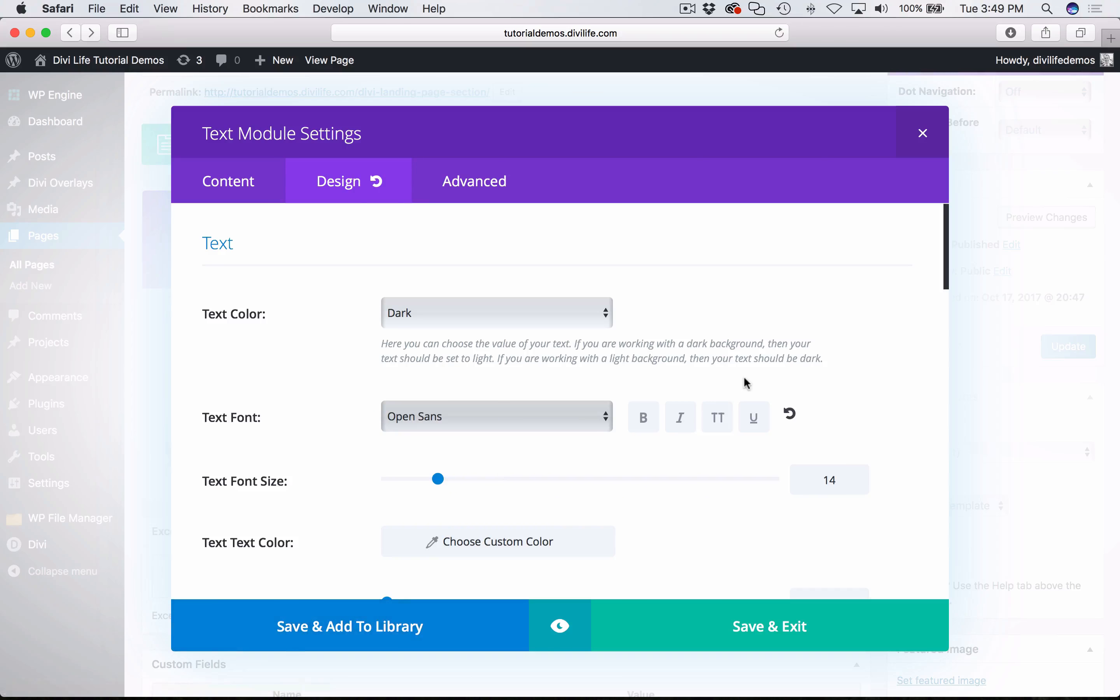
- Check the font sizes in the Chrome tutorial, and set the module's text font size to 60 in Safari
{"action": "key", "text": "super+Tab"}
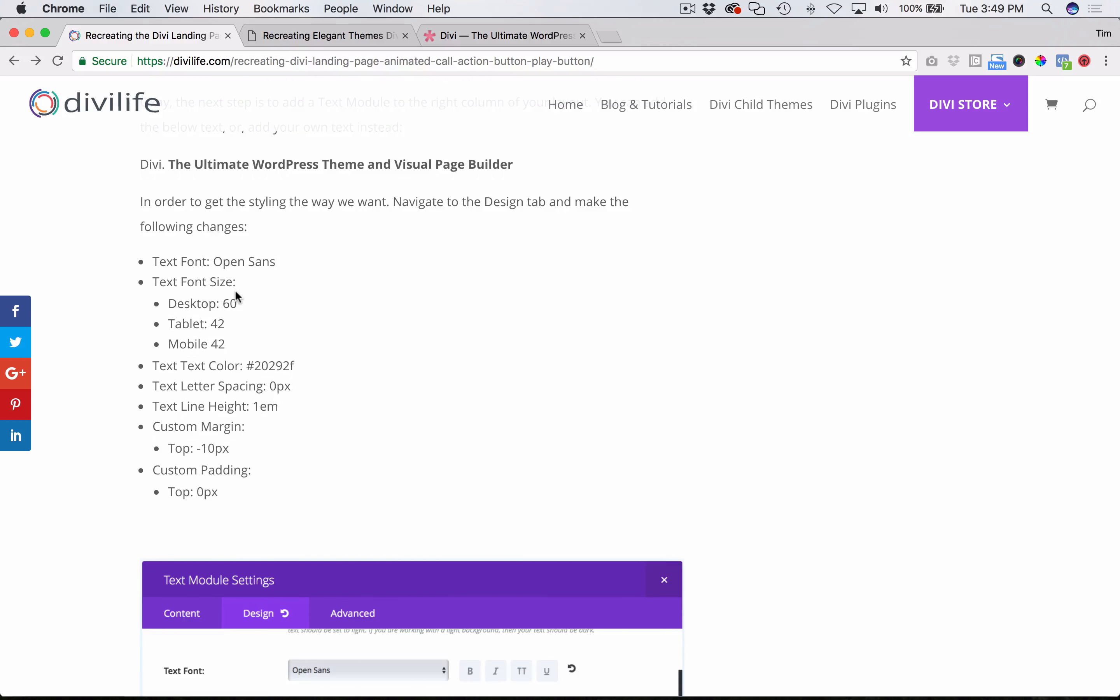
{"action": "scroll", "coordinate": [235, 292], "scroll_direction": "down", "scroll_amount": 2}
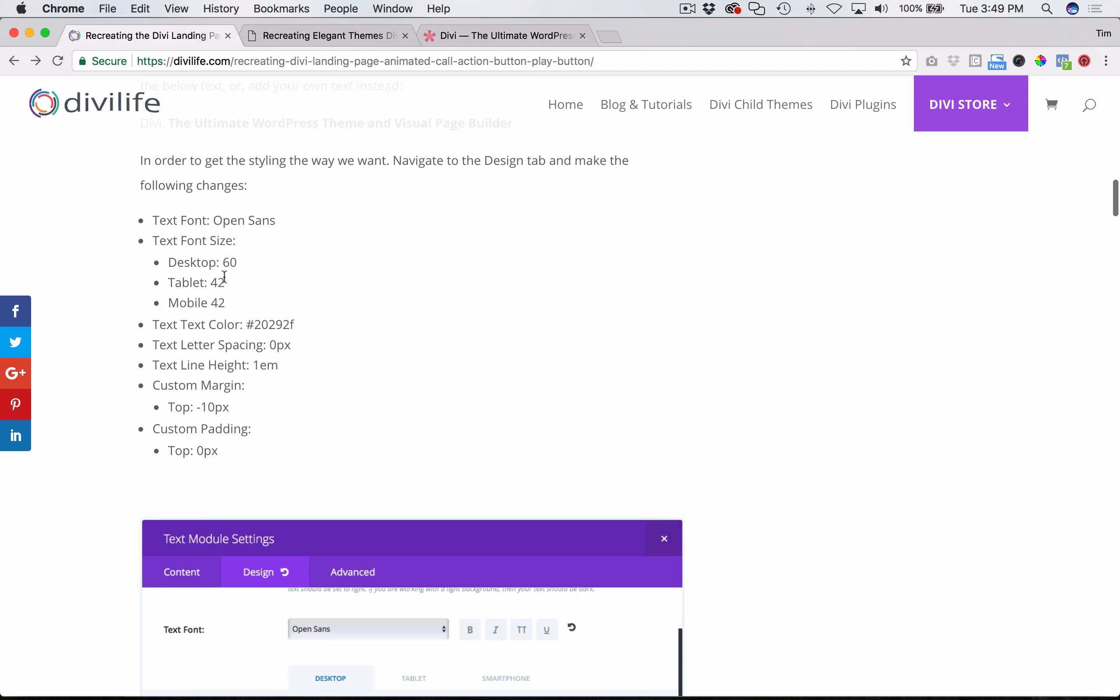
{"action": "key", "text": "super+Tab"}
{"action": "scroll", "coordinate": [622, 456], "scroll_direction": "down", "scroll_amount": 2}
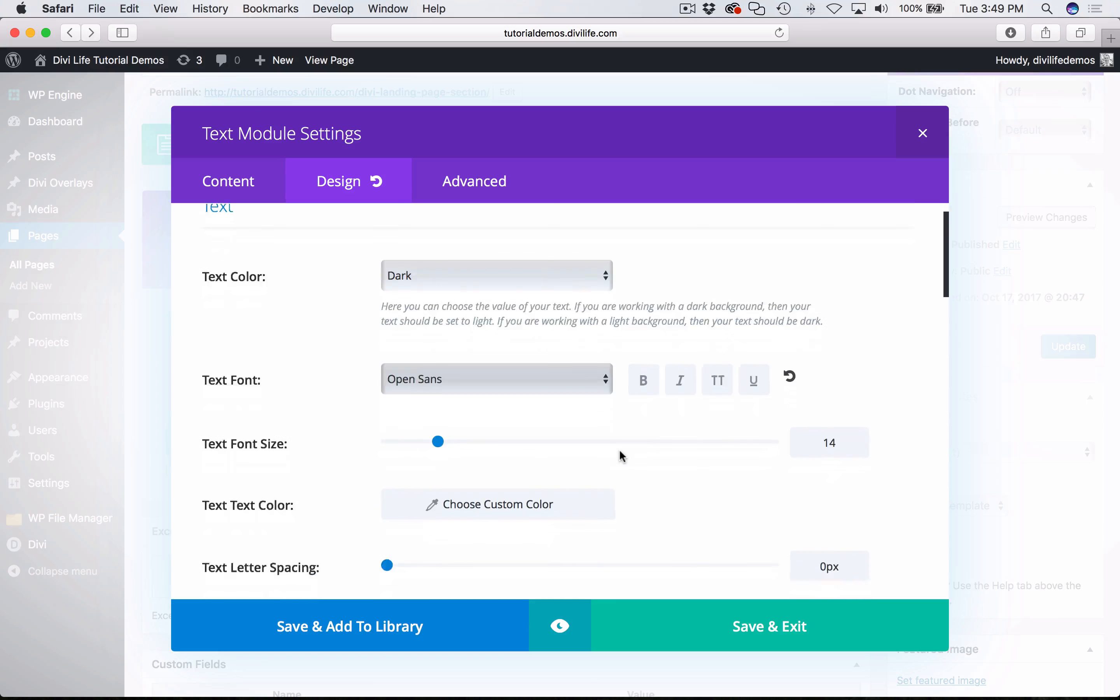
{"action": "scroll", "coordinate": [623, 456], "scroll_direction": "down", "scroll_amount": 5}
{"action": "left_click", "coordinate": [833, 319]}
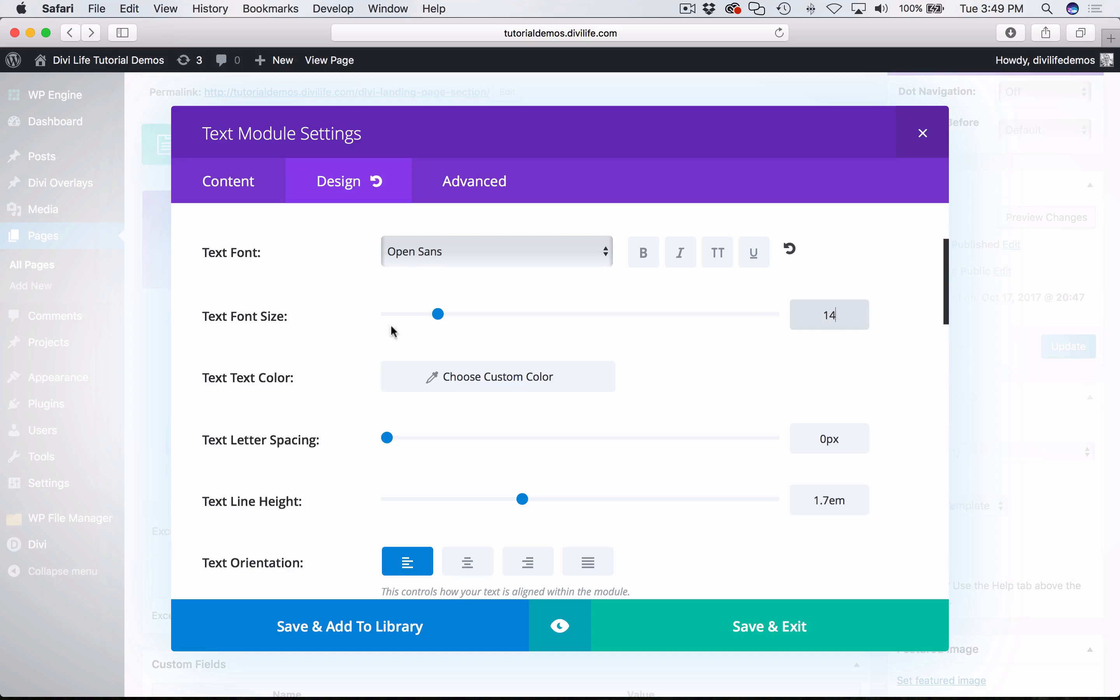
{"action": "left_click_drag", "start_coordinate": [438, 314], "coordinate": [624, 329]}
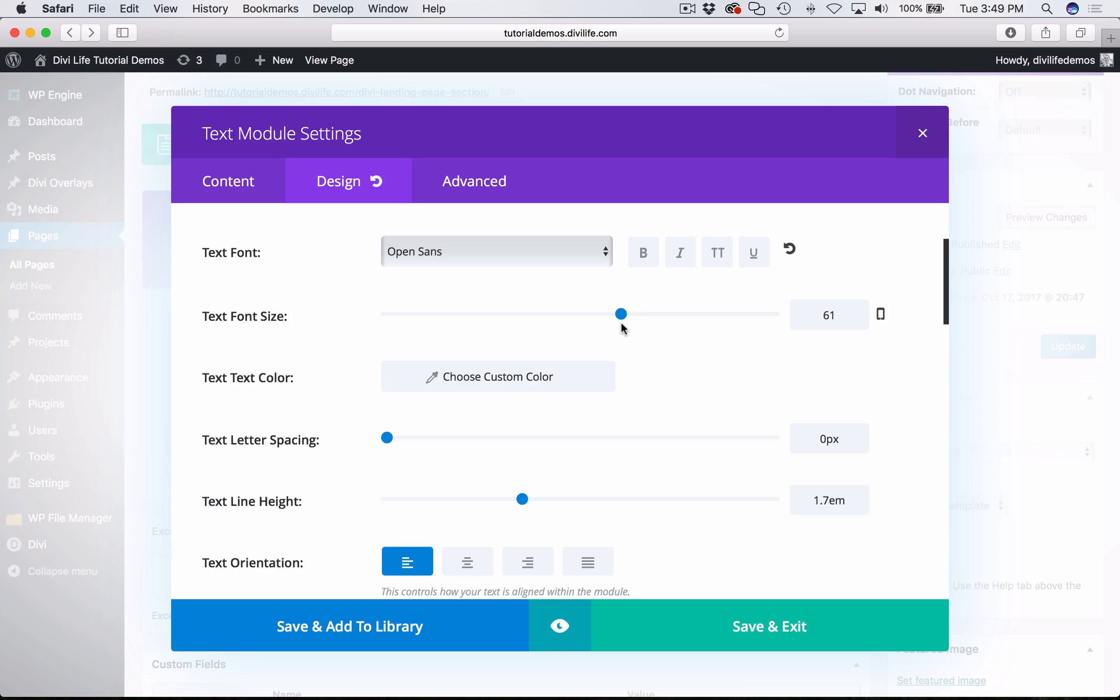
{"action": "left_click", "coordinate": [859, 316]}
{"action": "key", "text": "BackSpace"}
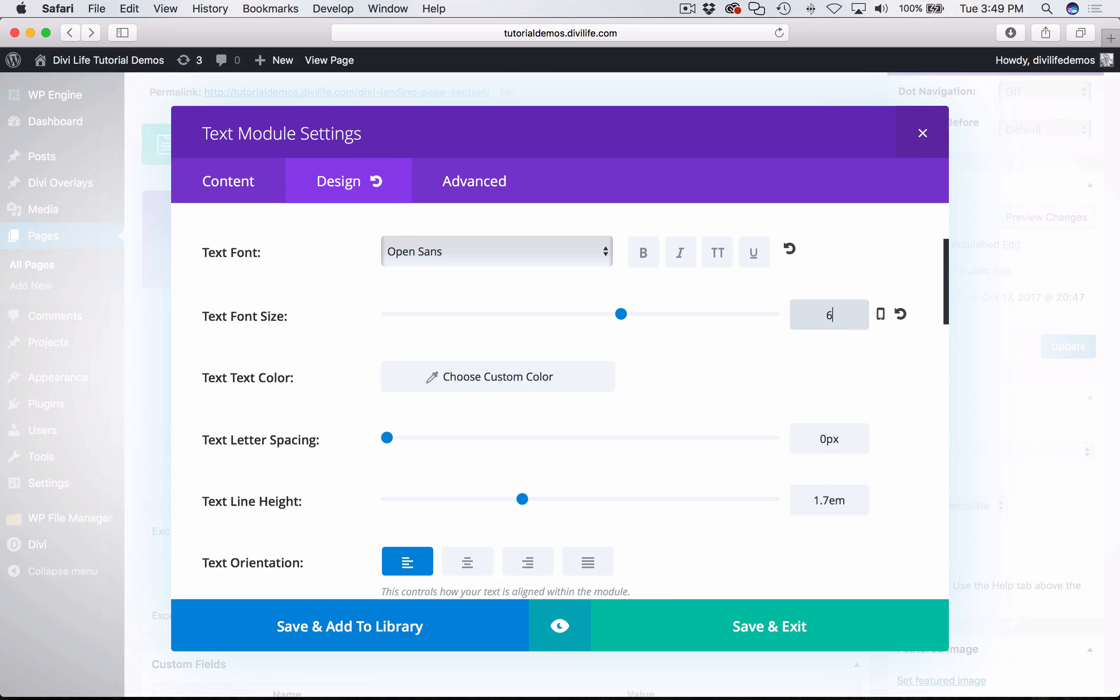
{"action": "type", "text": "0"}
- Enable per-device text font sizes, set the tablet size to 42, and check the smartphone and desktop sizes
{"action": "left_click", "coordinate": [882, 318]}
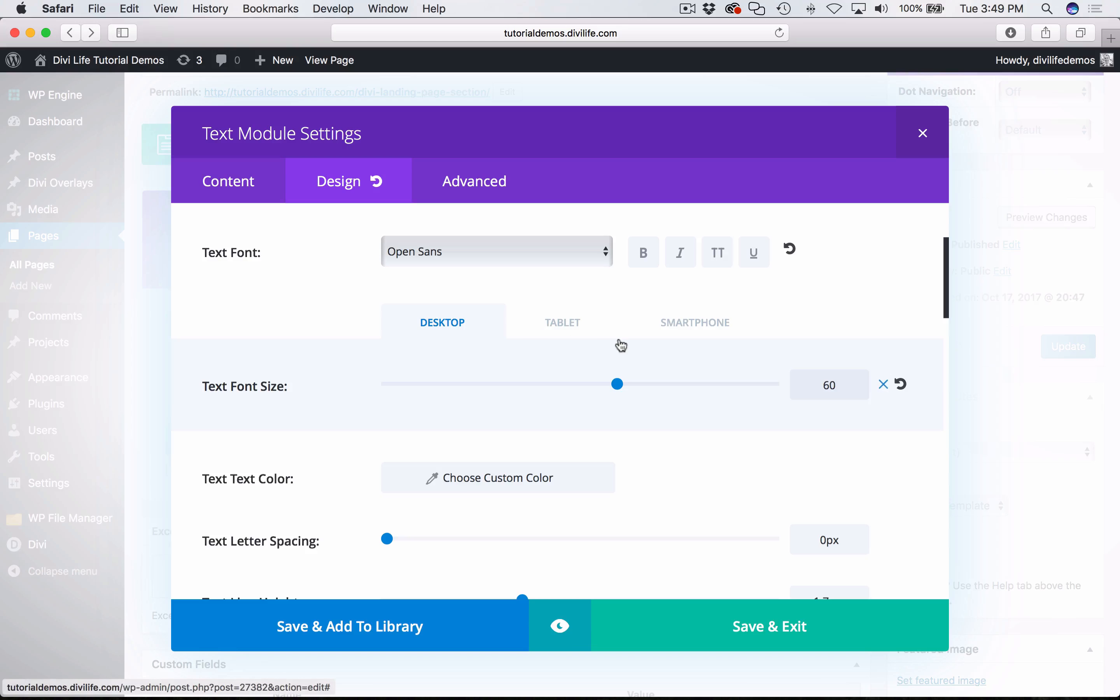
{"action": "left_click", "coordinate": [572, 330]}
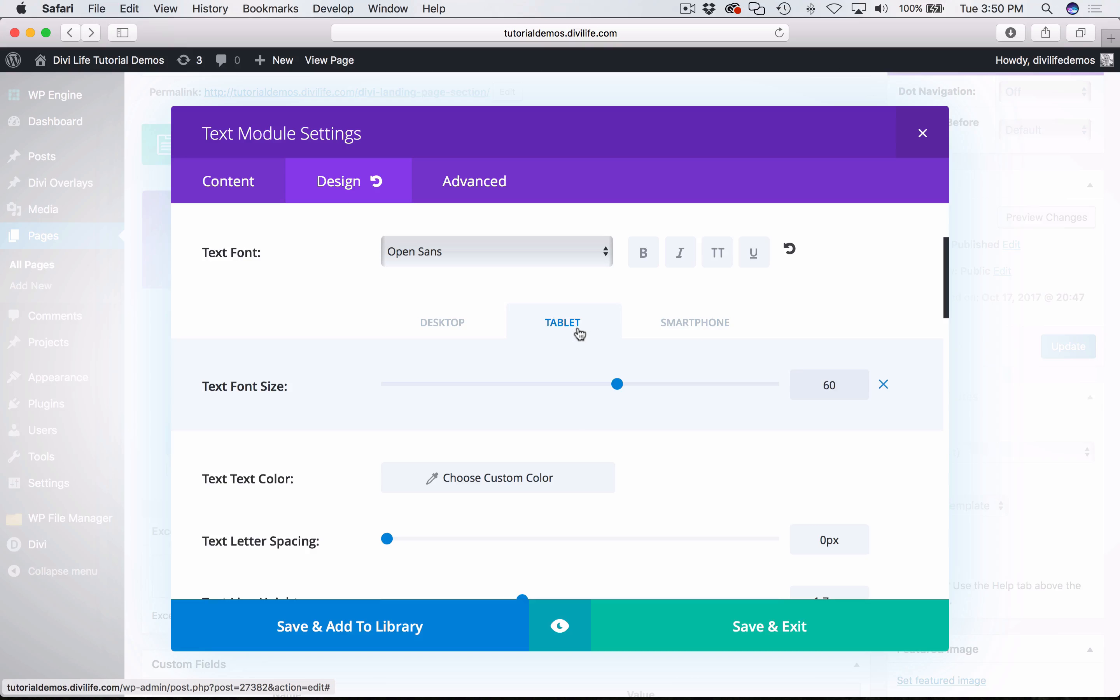
{"action": "double_click", "coordinate": [840, 394]}
{"action": "type", "text": "42"}
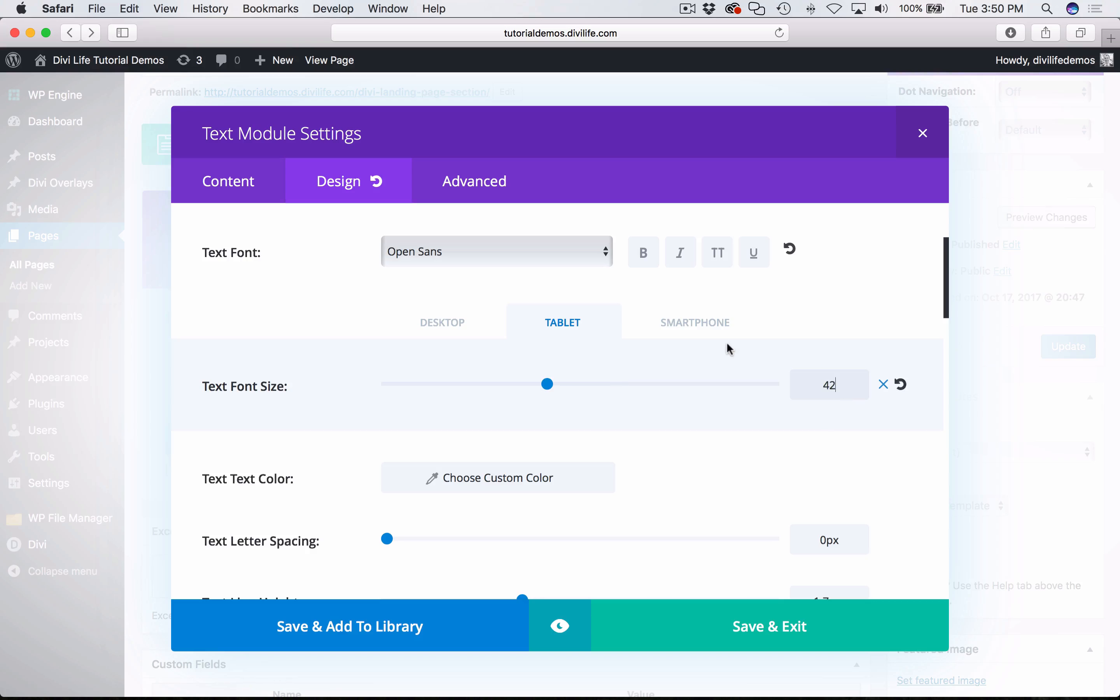
{"action": "left_click", "coordinate": [702, 332]}
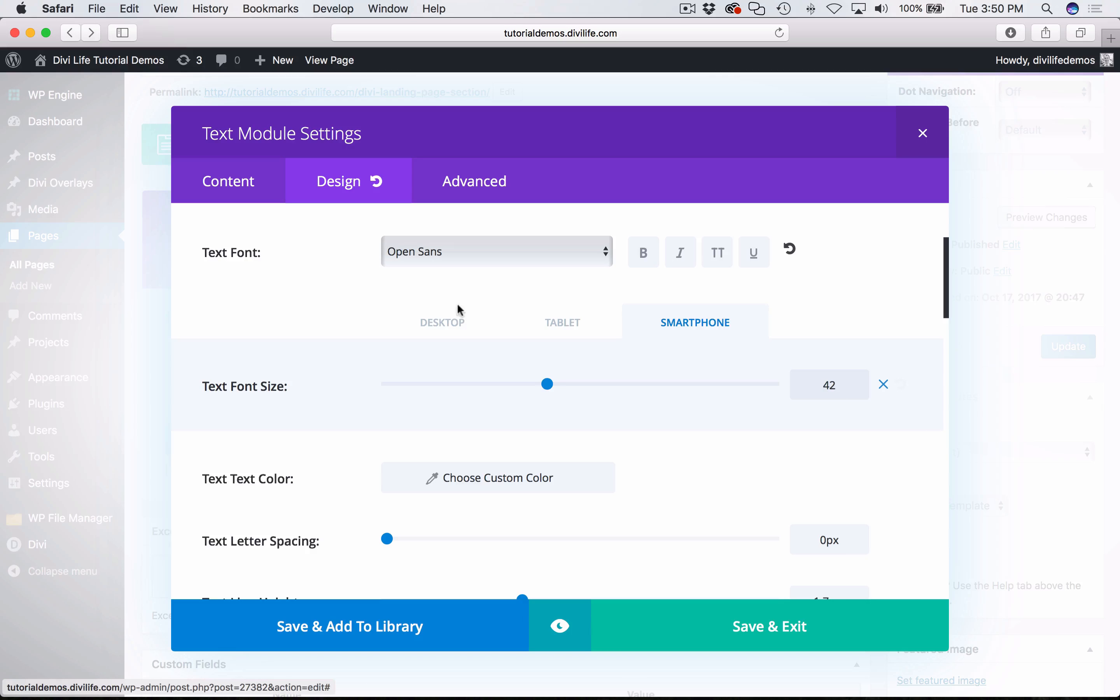
{"action": "left_click", "coordinate": [456, 324]}
{"action": "scroll", "coordinate": [819, 455], "scroll_direction": "down", "scroll_amount": 5}
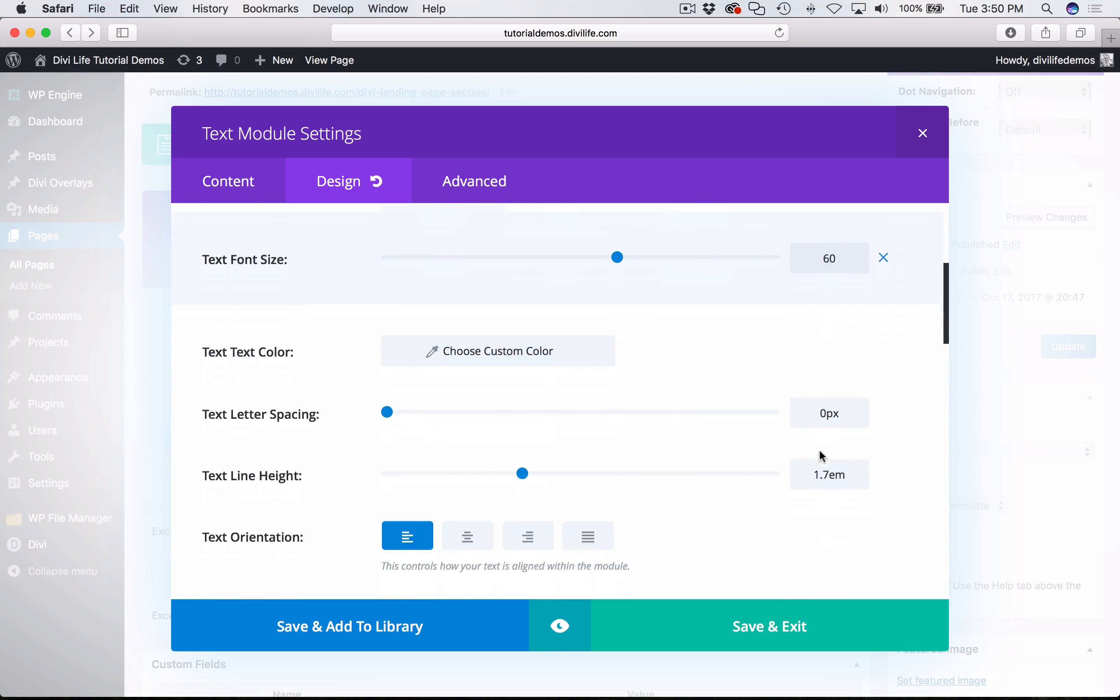
- Copy the text color value #20292f from the tutorial in Chrome and return to Safari
{"action": "key", "text": "super+Tab"}
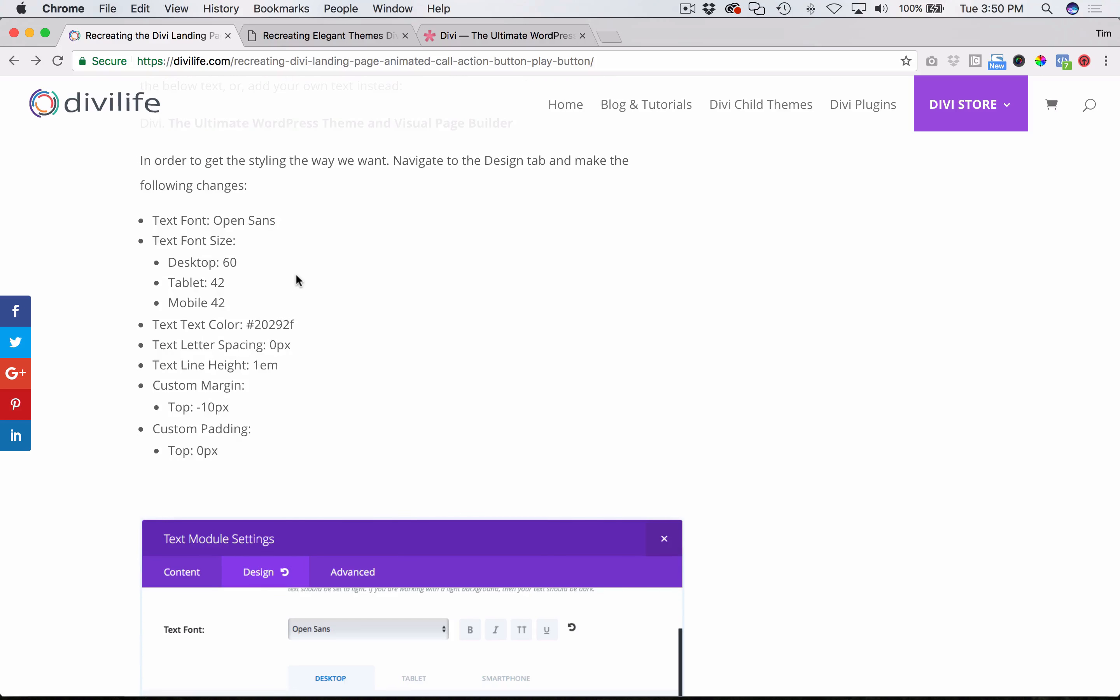
{"action": "scroll", "coordinate": [295, 273], "scroll_direction": "down", "scroll_amount": 2}
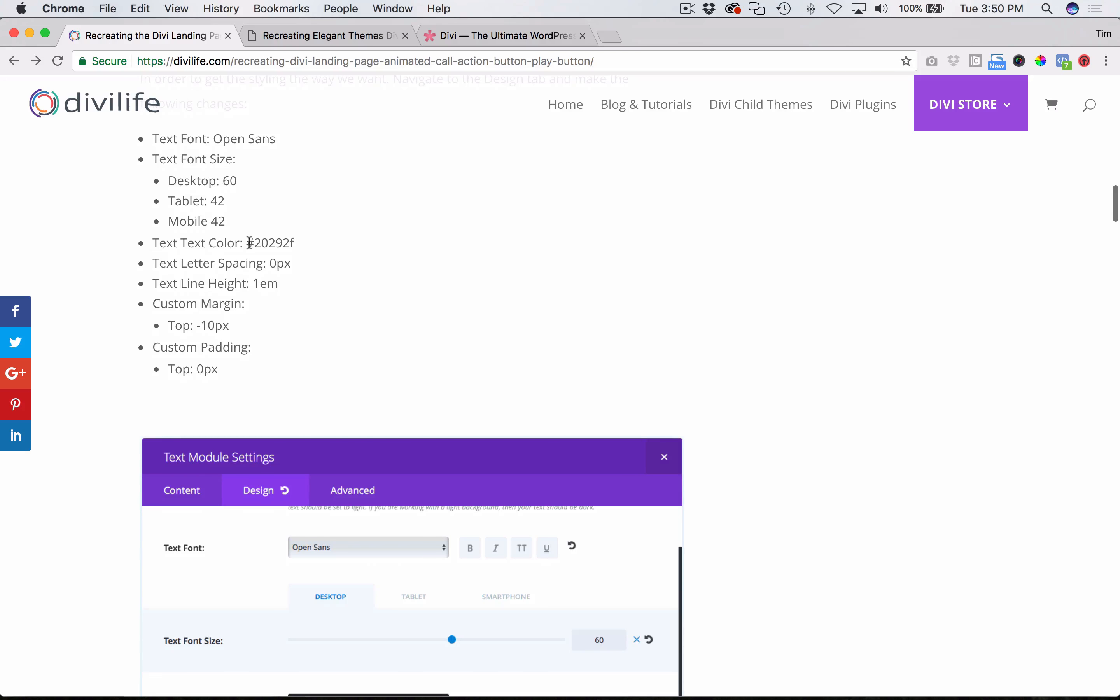
{"action": "left_click_drag", "start_coordinate": [249, 242], "coordinate": [299, 243]}
{"action": "key", "text": "super+c"}
{"action": "key", "text": "super+Tab"}
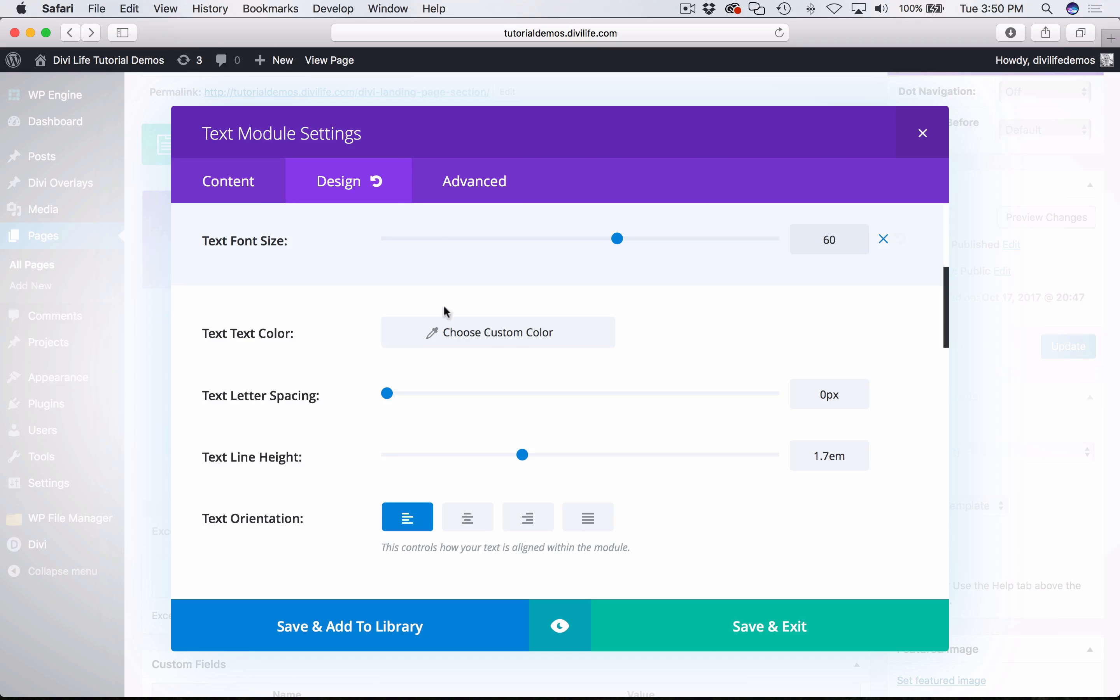
- Set the Text module's text color to #20292f, recheck the chosen color, and close the color picker
{"action": "left_click", "coordinate": [483, 327]}
{"action": "left_click", "coordinate": [671, 326]}
{"action": "key", "text": "super+v"}
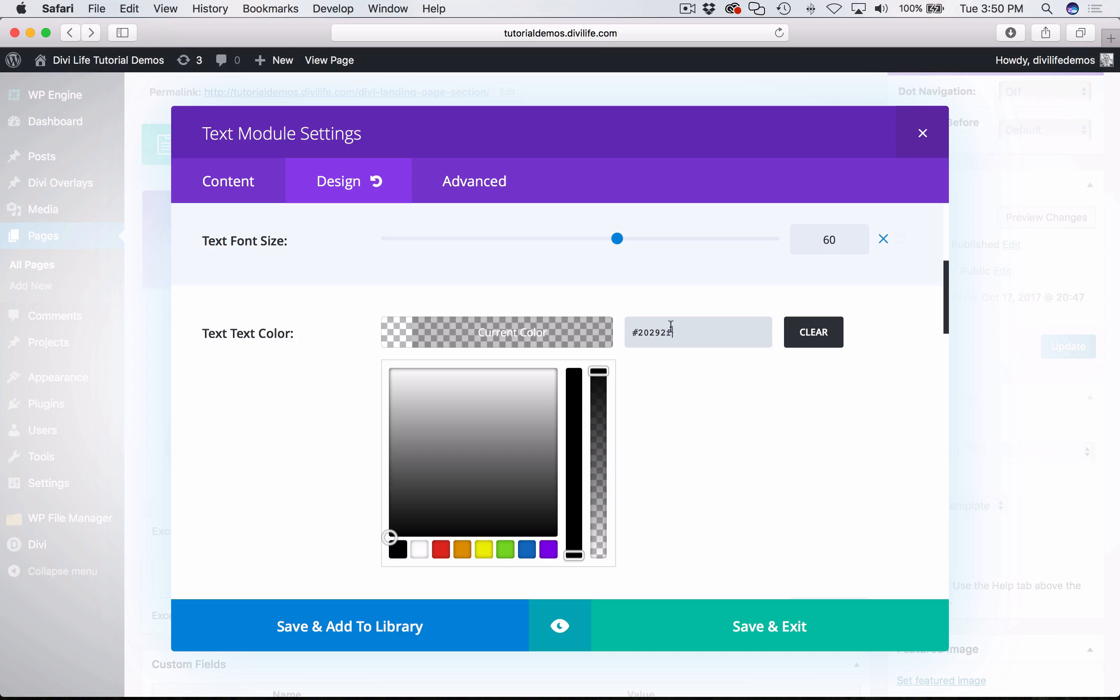
{"action": "left_click", "coordinate": [483, 332]}
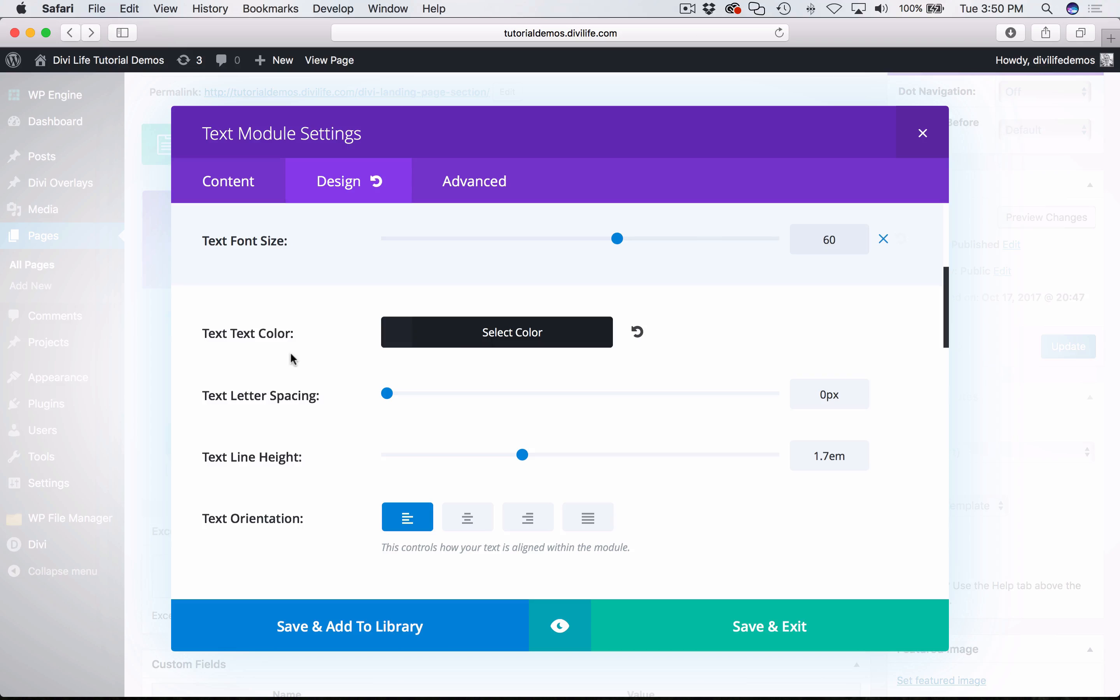
{"action": "left_click", "coordinate": [455, 346]}
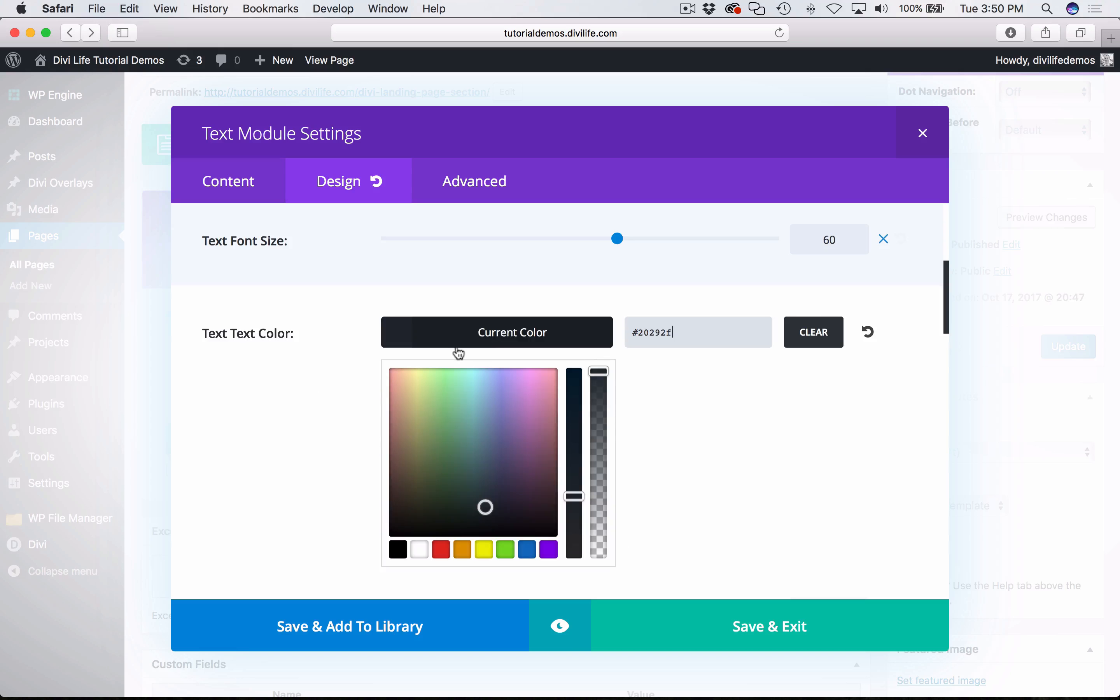
{"action": "left_click", "coordinate": [495, 342]}
- Check the letter spacing value in the Chrome tutorial and compare it with the Text module's setting in Safari
{"action": "key", "text": "super+Tab"}
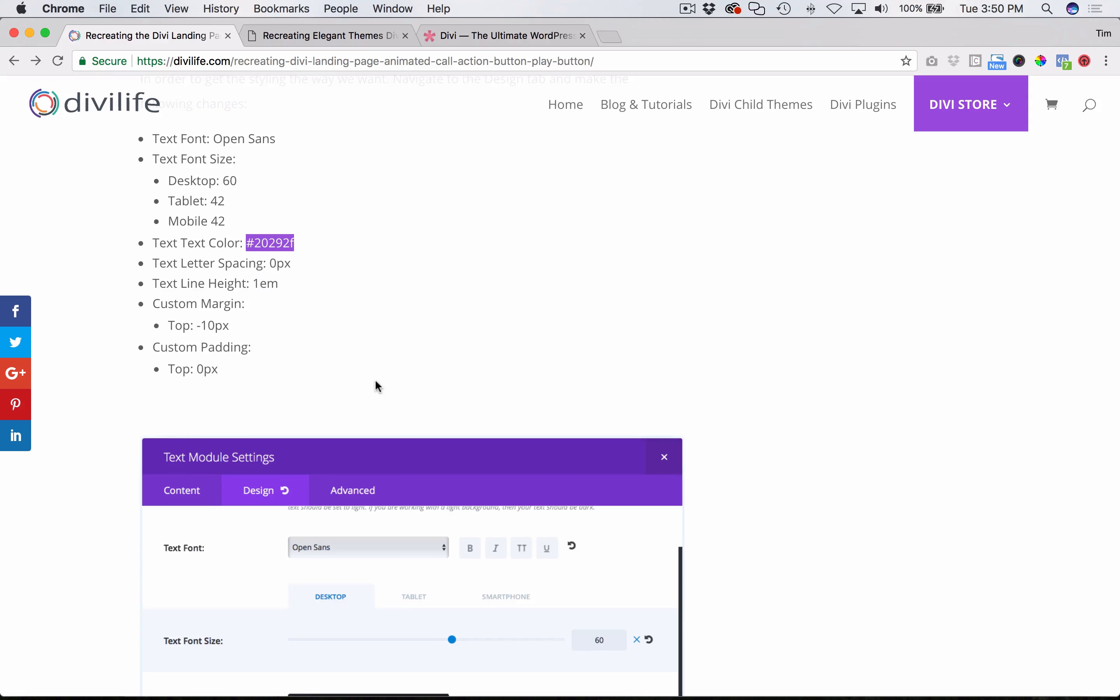
{"action": "scroll", "coordinate": [377, 386], "scroll_direction": "down", "scroll_amount": 2}
{"action": "double_click", "coordinate": [280, 210]}
{"action": "key", "text": "super+Tab"}
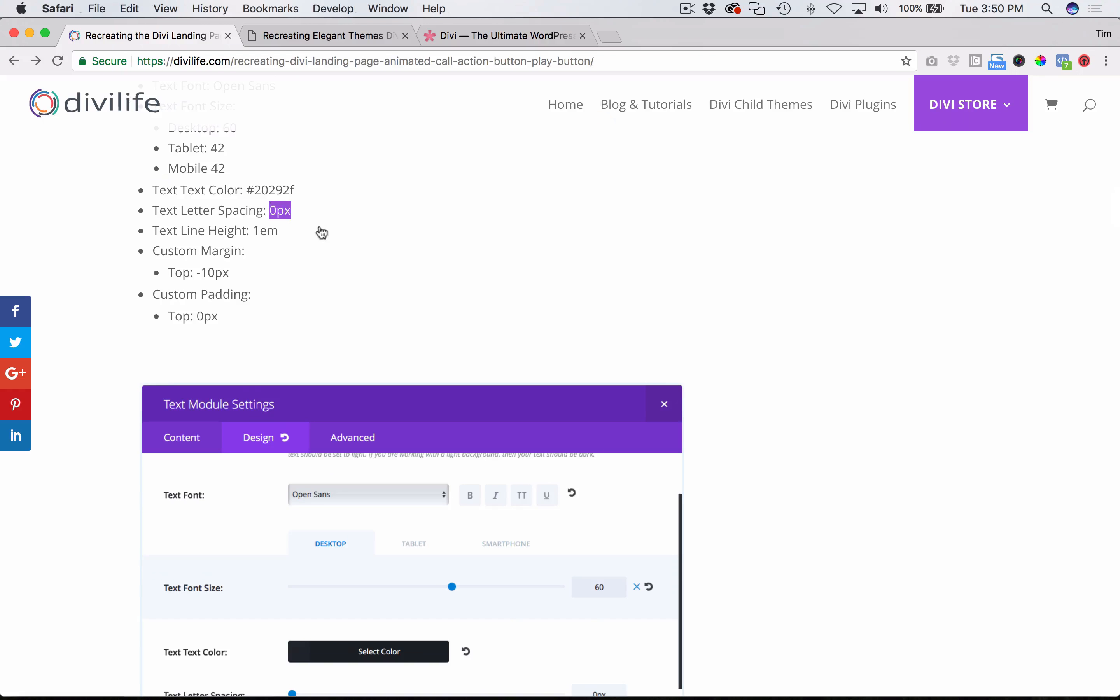
{"action": "scroll", "coordinate": [362, 411], "scroll_direction": "down", "scroll_amount": 2}
{"action": "scroll", "coordinate": [398, 398], "scroll_direction": "down", "scroll_amount": 1}
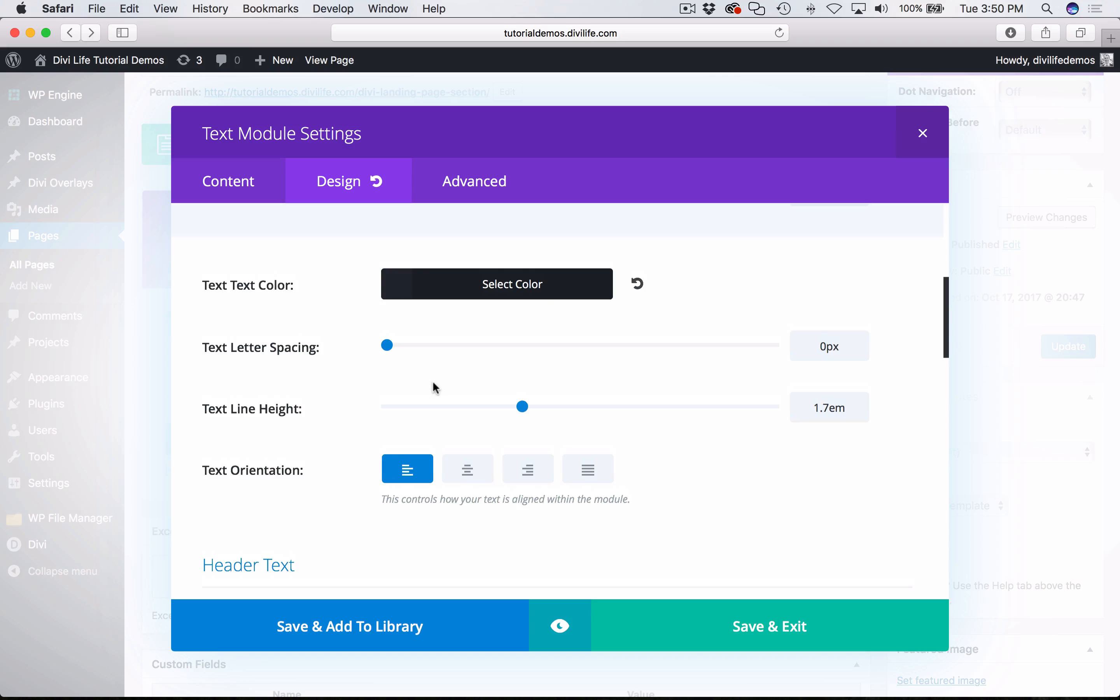
- Check the line height in the Chrome tutorial, and set the Text module's text line height to 1em in Safari
{"action": "key", "text": "super+Tab"}
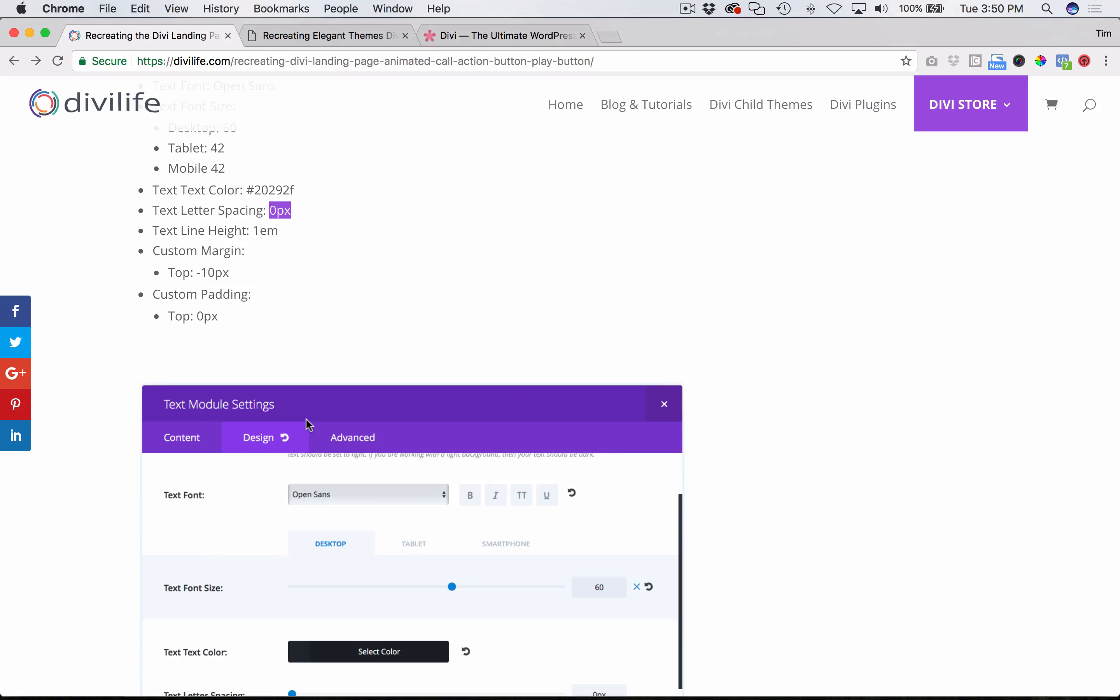
{"action": "key", "text": "super+Tab"}
{"action": "left_click", "coordinate": [832, 405]}
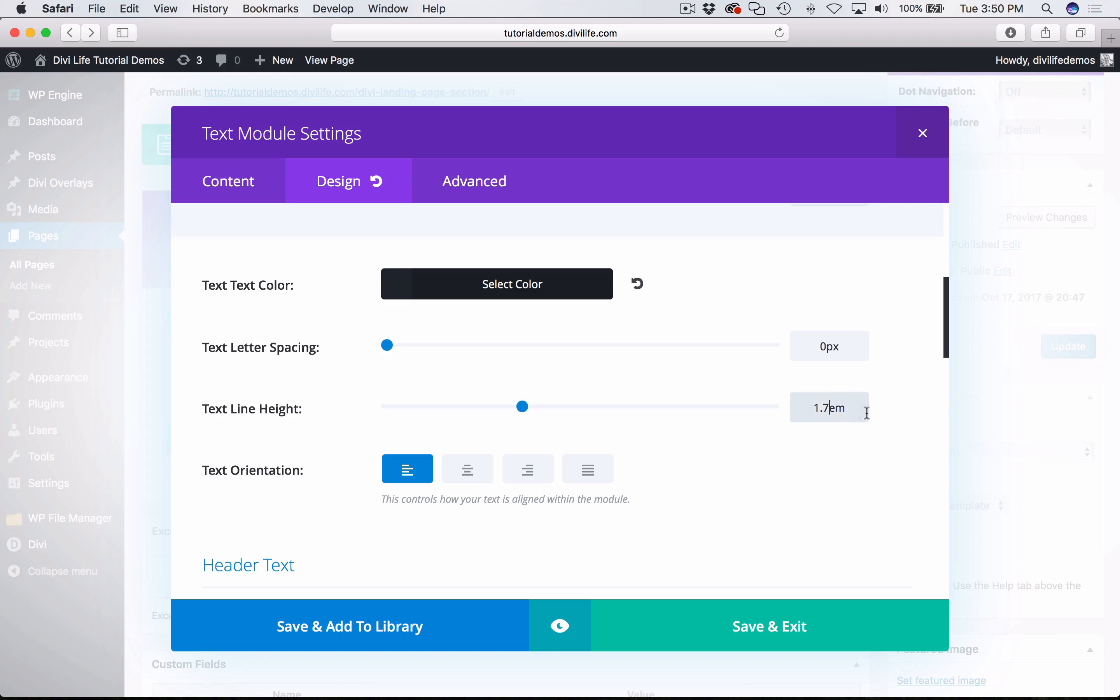
{"action": "key", "text": "BackSpace"}
{"action": "key", "text": "BackSpace"}
- Check the custom margin in the Chrome tutorial, and set the Text module's top custom margin to -10px in Safari
{"action": "scroll", "coordinate": [837, 502], "scroll_direction": "down", "scroll_amount": 6}
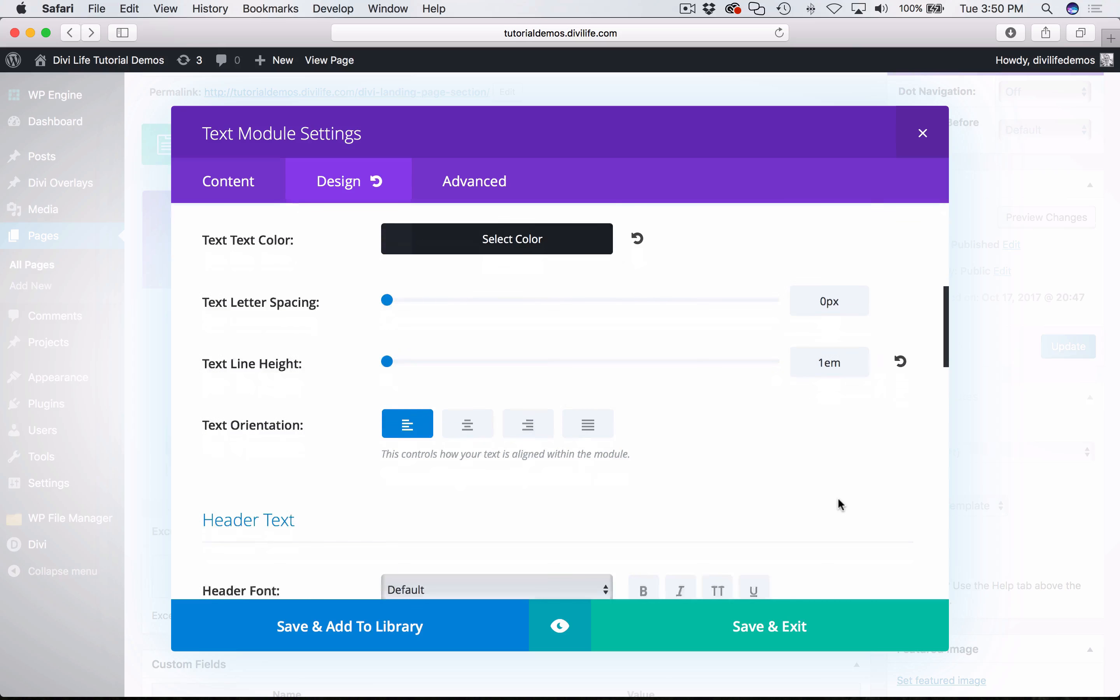
{"action": "key", "text": "super+Tab"}
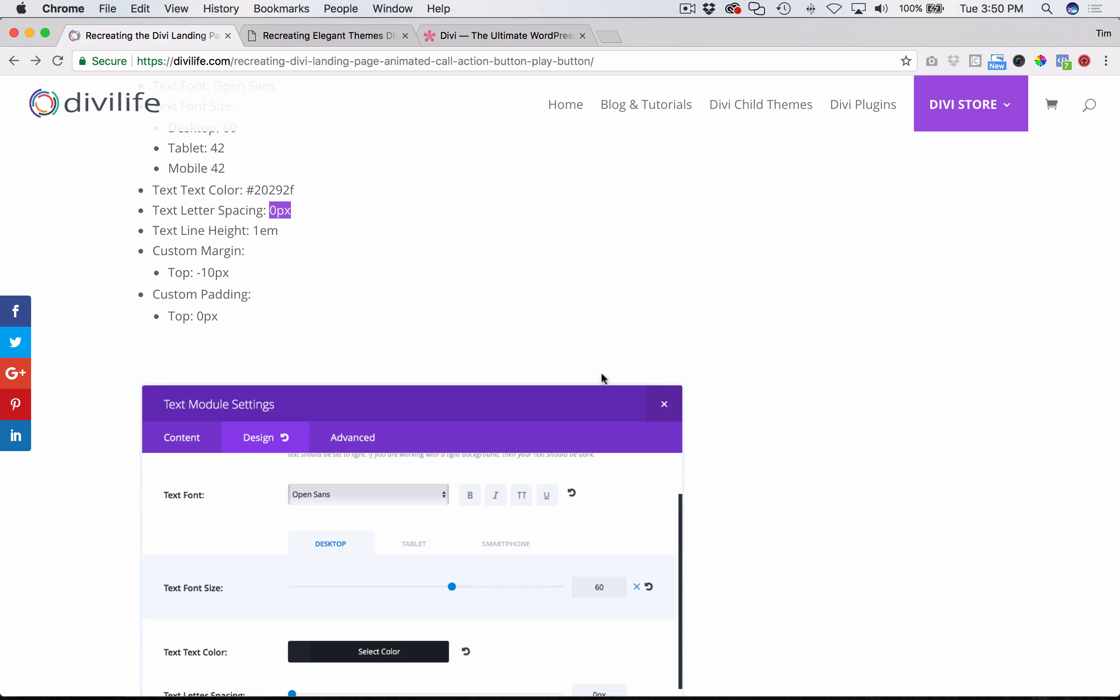
{"action": "scroll", "coordinate": [311, 277], "scroll_direction": "down", "scroll_amount": 2}
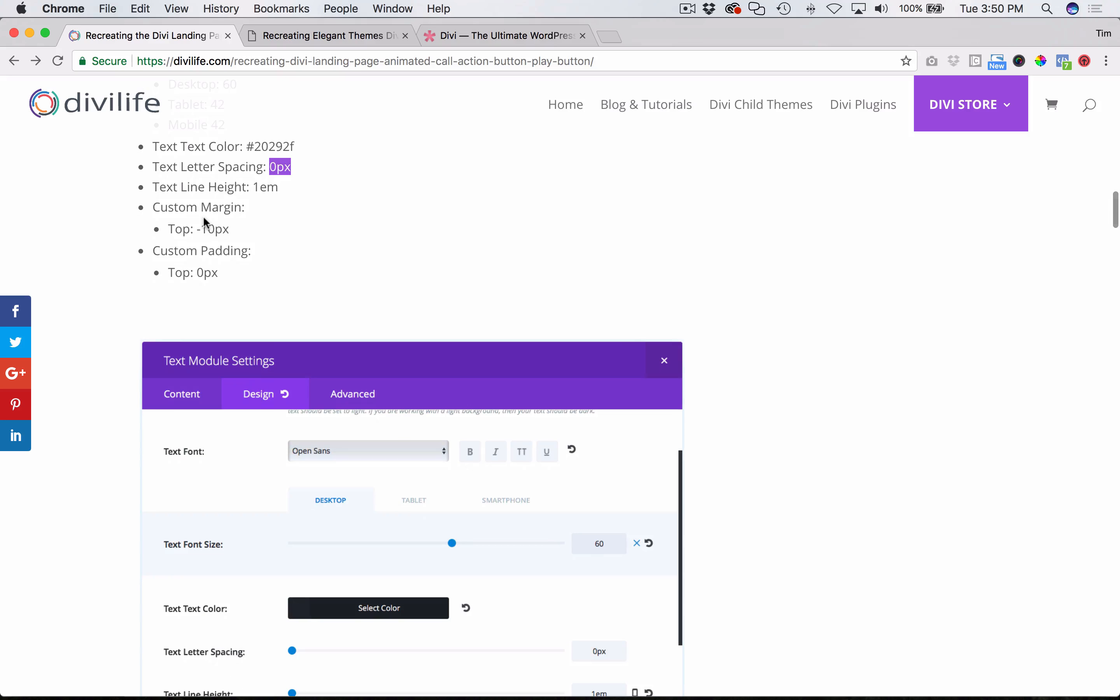
{"action": "key", "text": "super+Tab"}
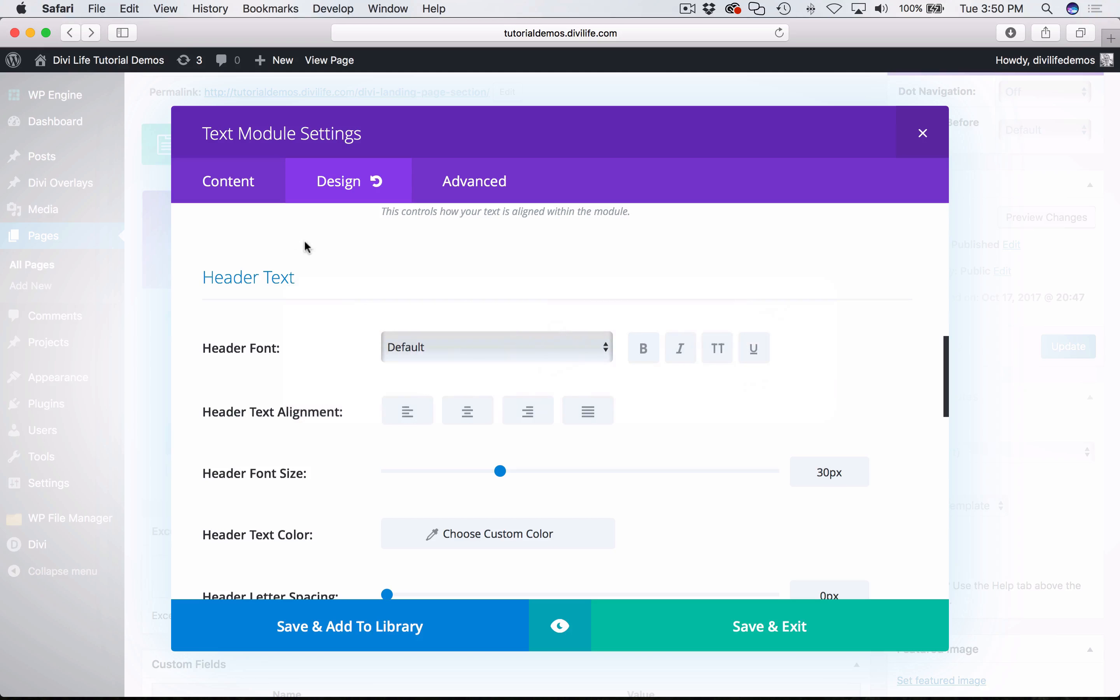
{"action": "scroll", "coordinate": [724, 440], "scroll_direction": "down", "scroll_amount": 3}
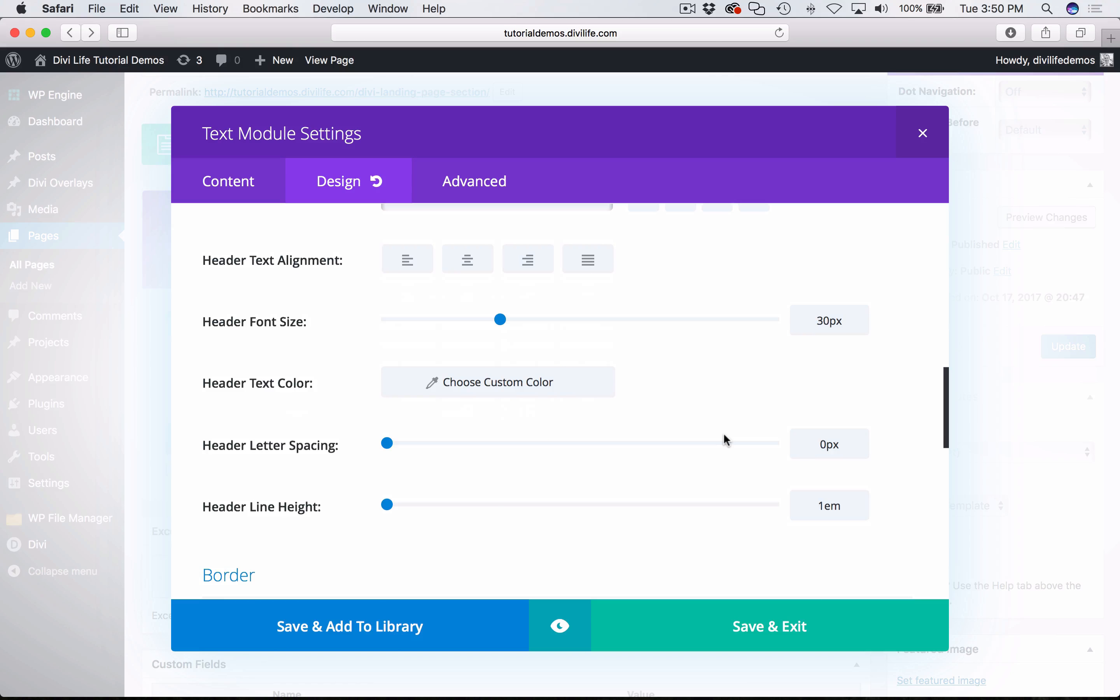
{"action": "scroll", "coordinate": [724, 440], "scroll_direction": "down", "scroll_amount": 6}
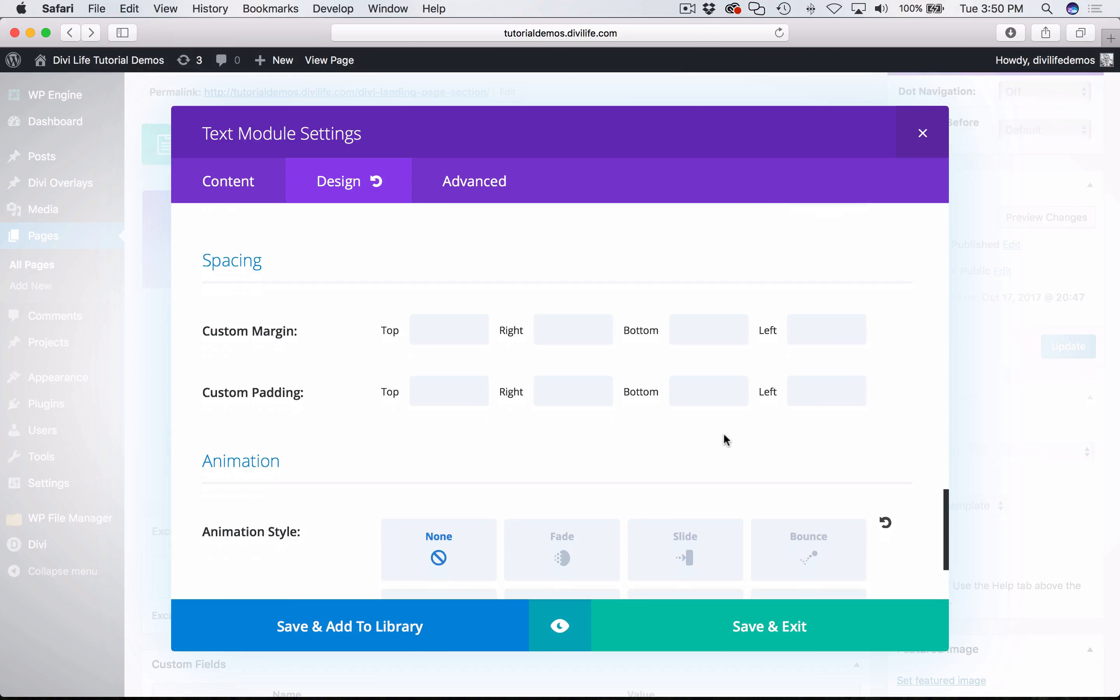
{"action": "key", "text": "super+Tab"}
{"action": "key", "text": "super+Tab"}
{"action": "left_click", "coordinate": [445, 329]}
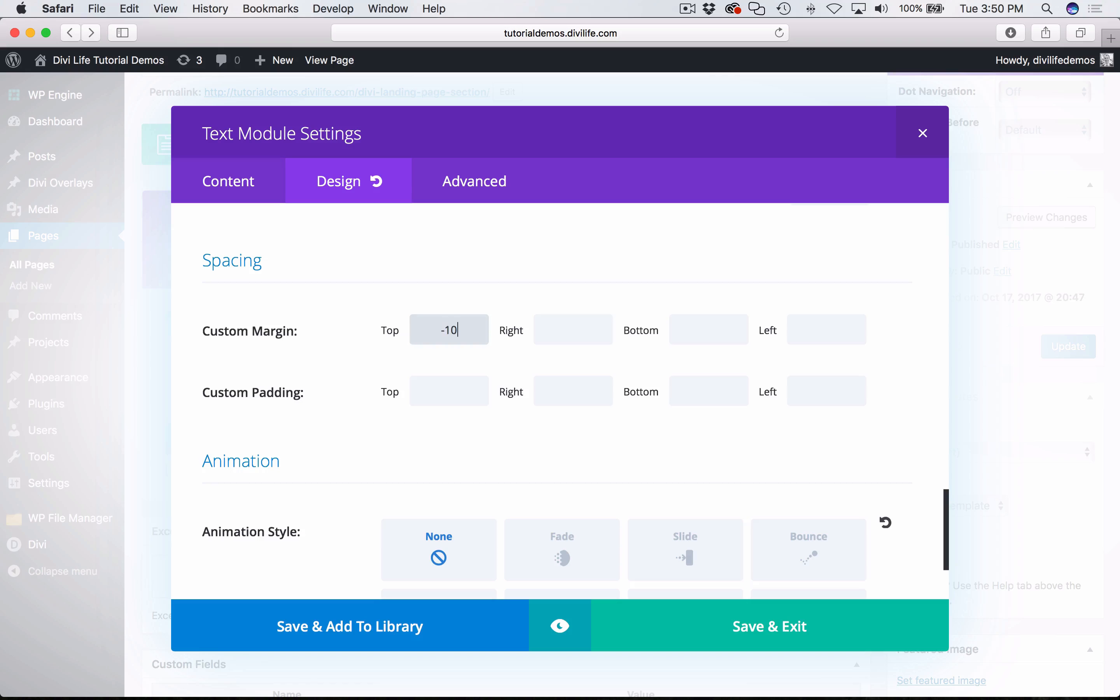
{"action": "type", "text": "-10px"}
- Check the padding in the Chrome tutorial, set the top custom padding to 0 in Safari, and save the Text module
{"action": "key", "text": "super+Tab"}
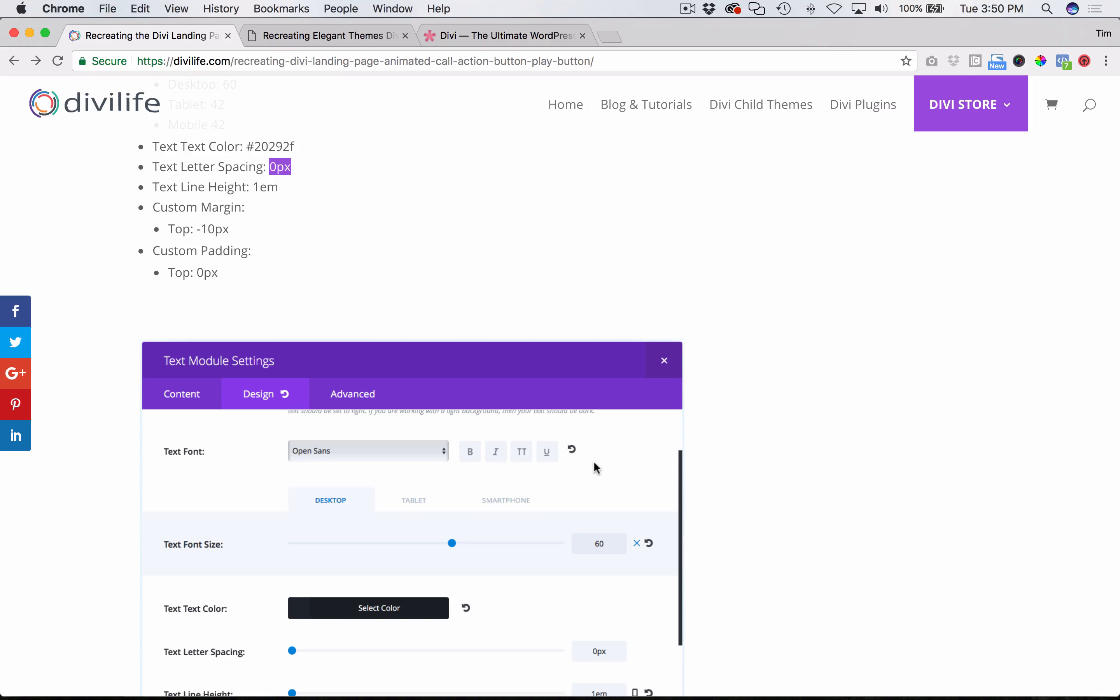
{"action": "key", "text": "super+Tab"}
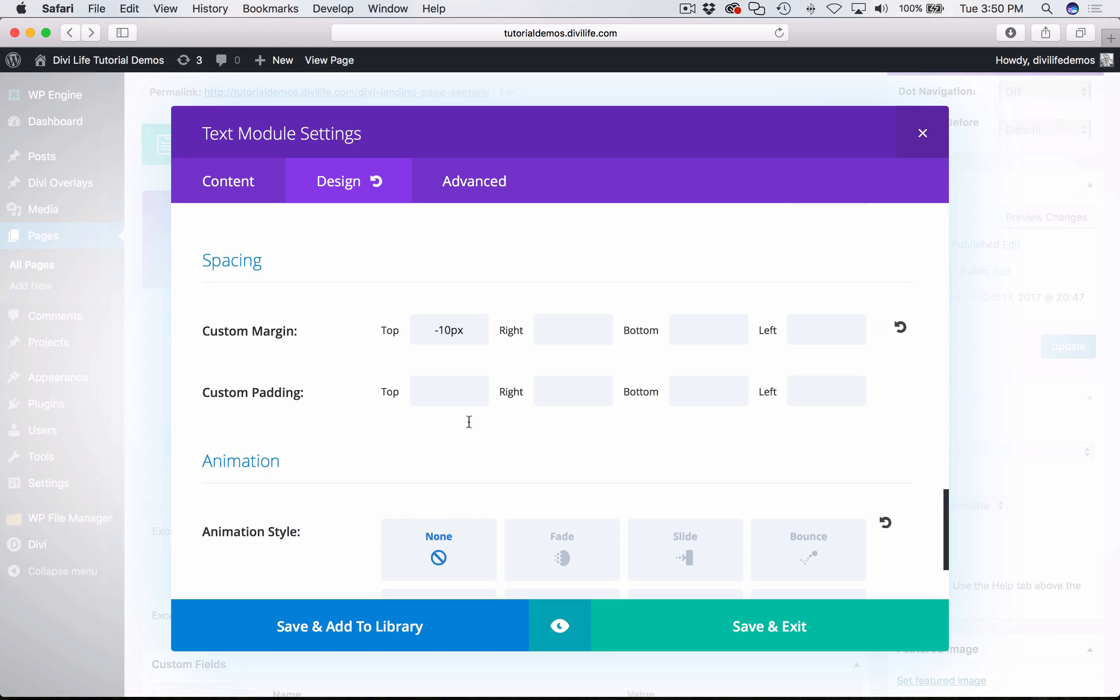
{"action": "left_click", "coordinate": [436, 397]}
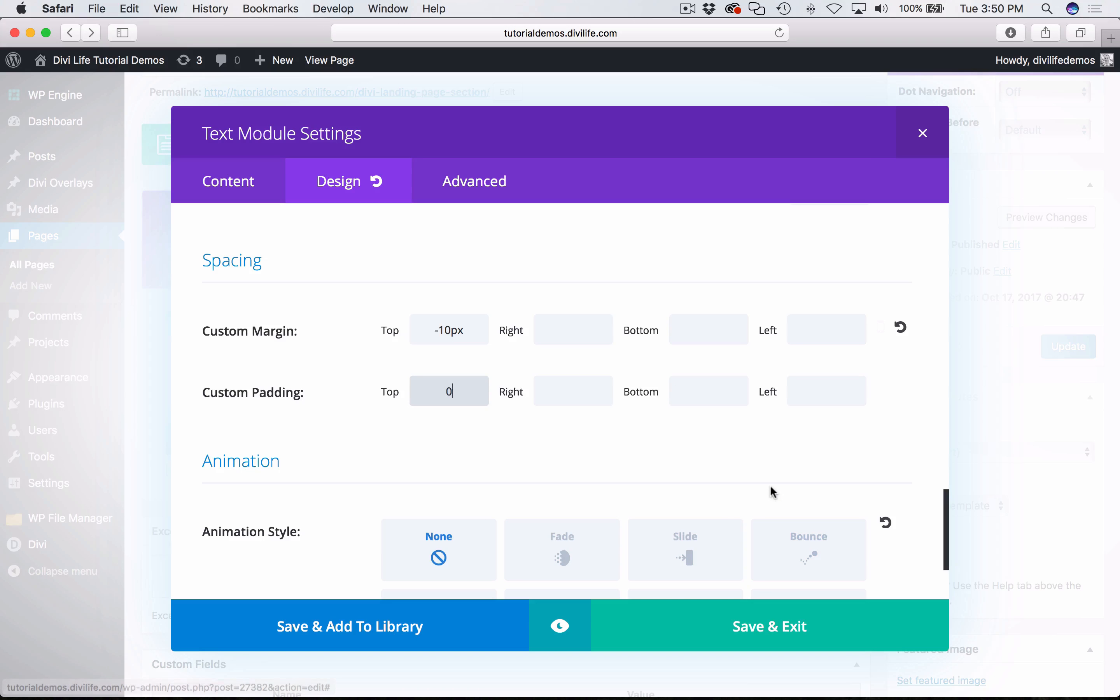
{"action": "left_click", "coordinate": [904, 458]}
{"action": "left_click", "coordinate": [764, 633]}
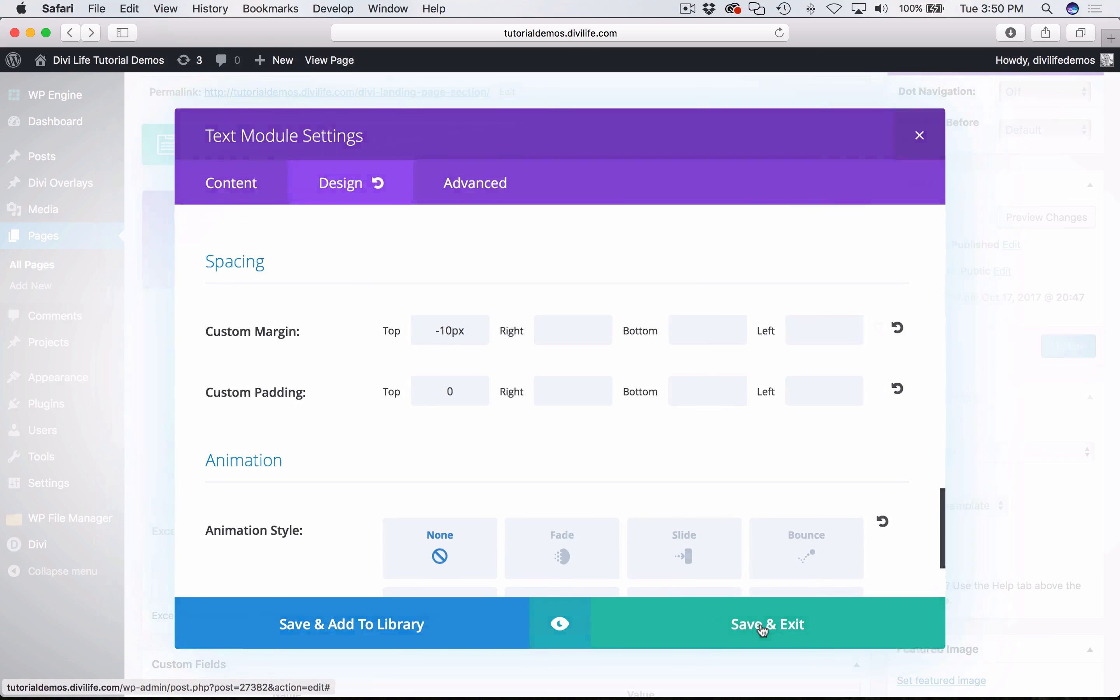
- Update the Divi Landing Page section page and open its live version from the permalink
{"action": "left_click", "coordinate": [1071, 346]}
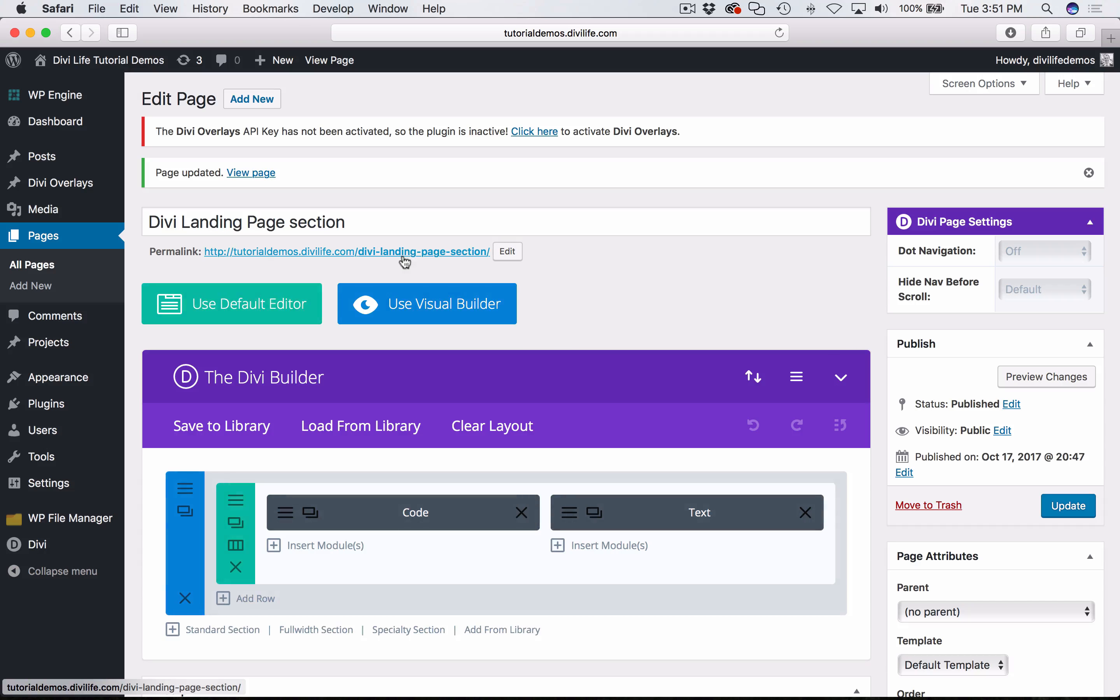
{"action": "left_click", "coordinate": [405, 260]}
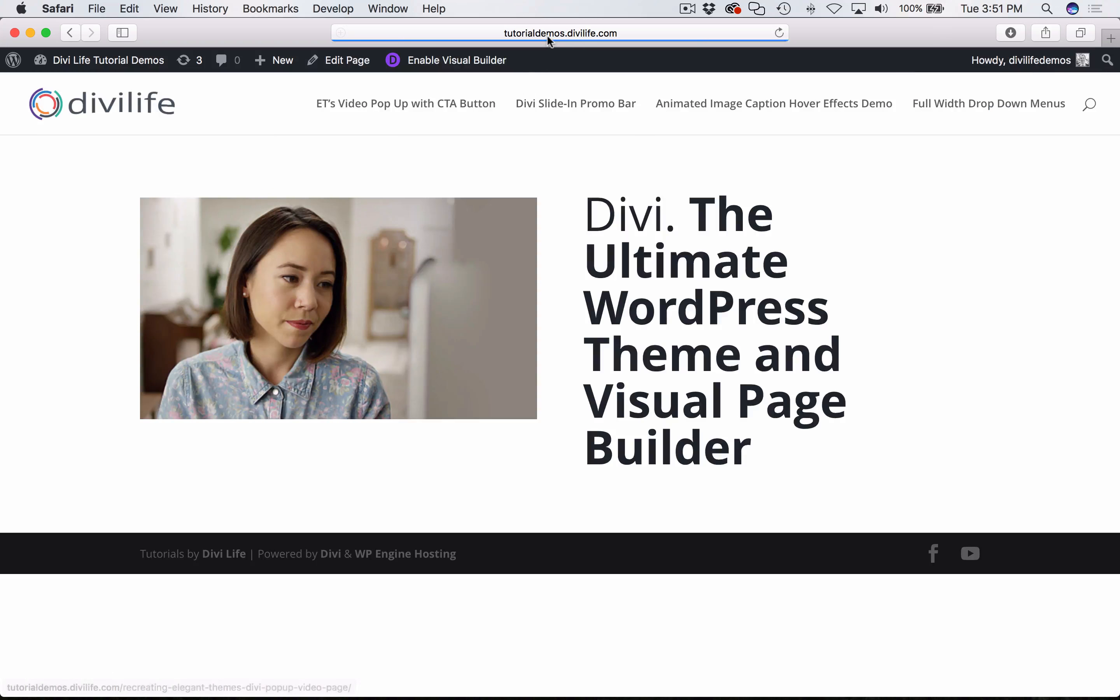
- Copy the live page's address, open it in a new Chrome tab, and place that tab beside the tutorial tab
{"action": "left_click", "coordinate": [555, 37]}
{"action": "key", "text": "super+c"}
{"action": "left_click", "coordinate": [808, 376]}
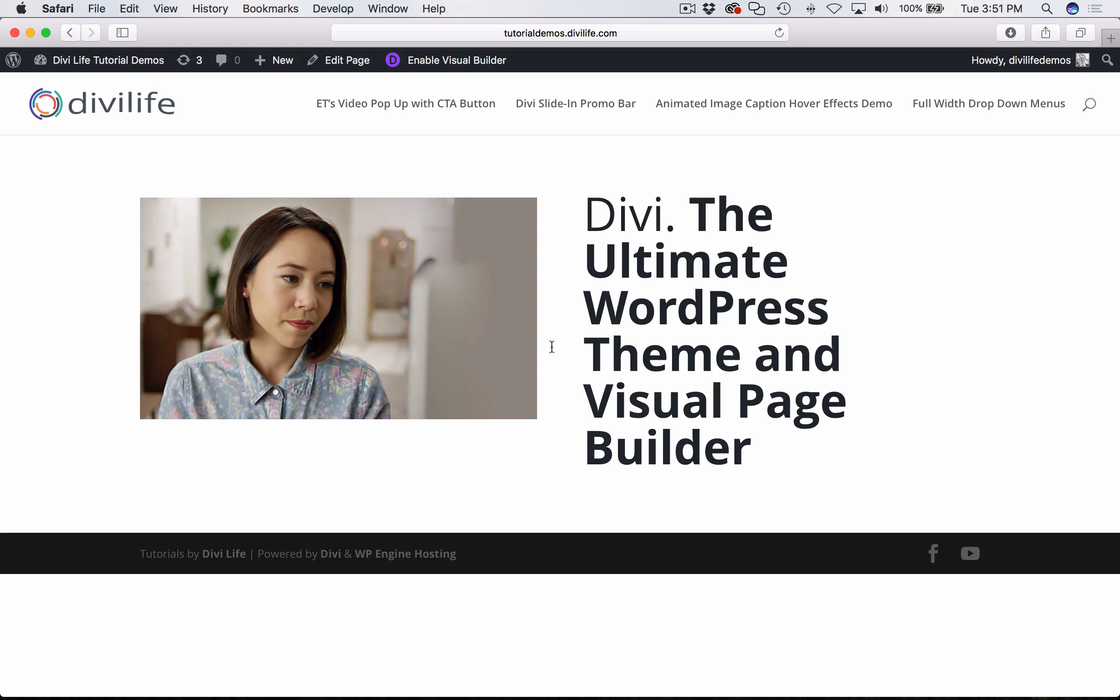
{"action": "key", "text": "super+Tab"}
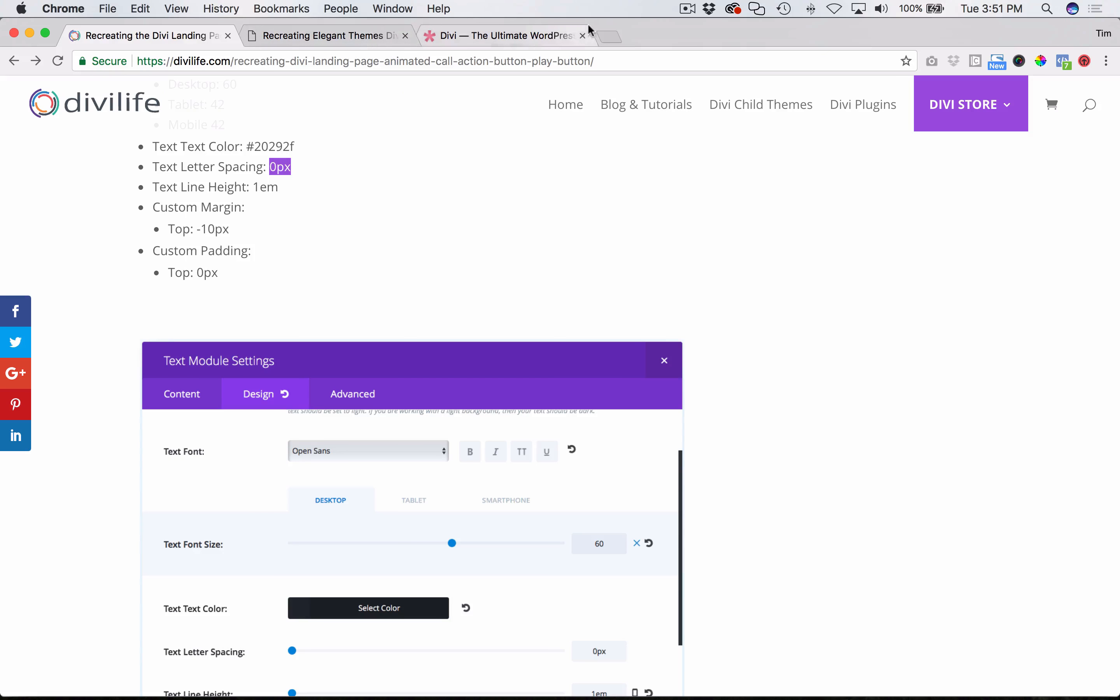
{"action": "left_click", "coordinate": [608, 37]}
{"action": "key", "text": "super+v"}
{"action": "key", "text": "Return"}
{"action": "left_click_drag", "start_coordinate": [678, 36], "coordinate": [338, 42]}
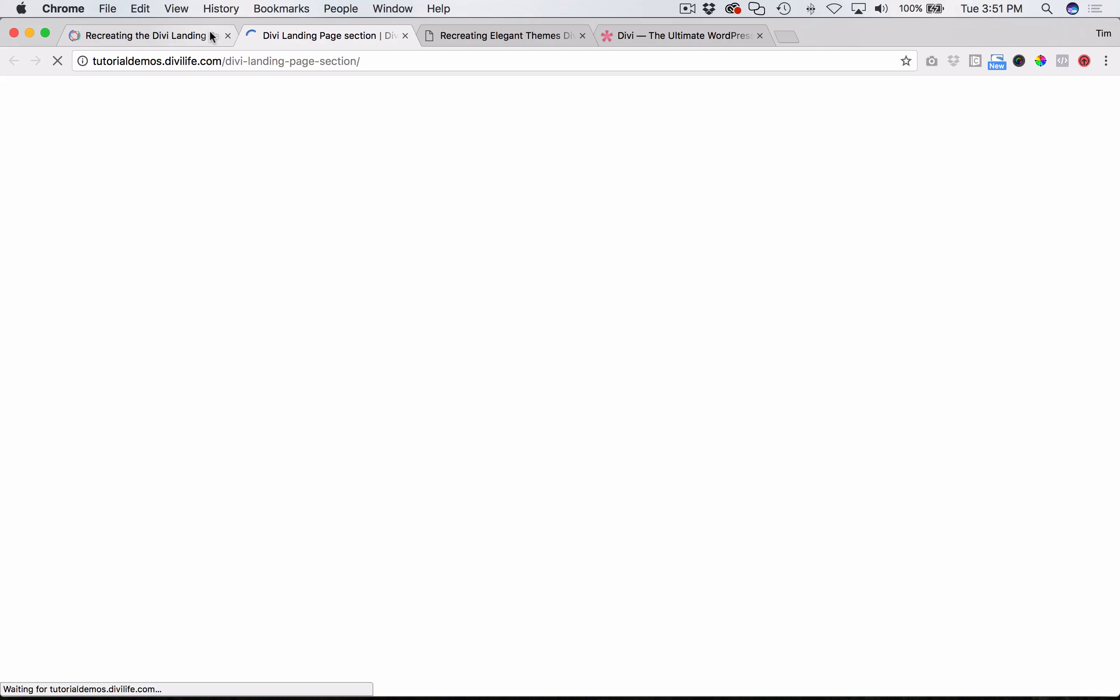
- Return to Safari and go back from the live page to the page editor with the Divi Builder
{"action": "key", "text": "super+Tab"}
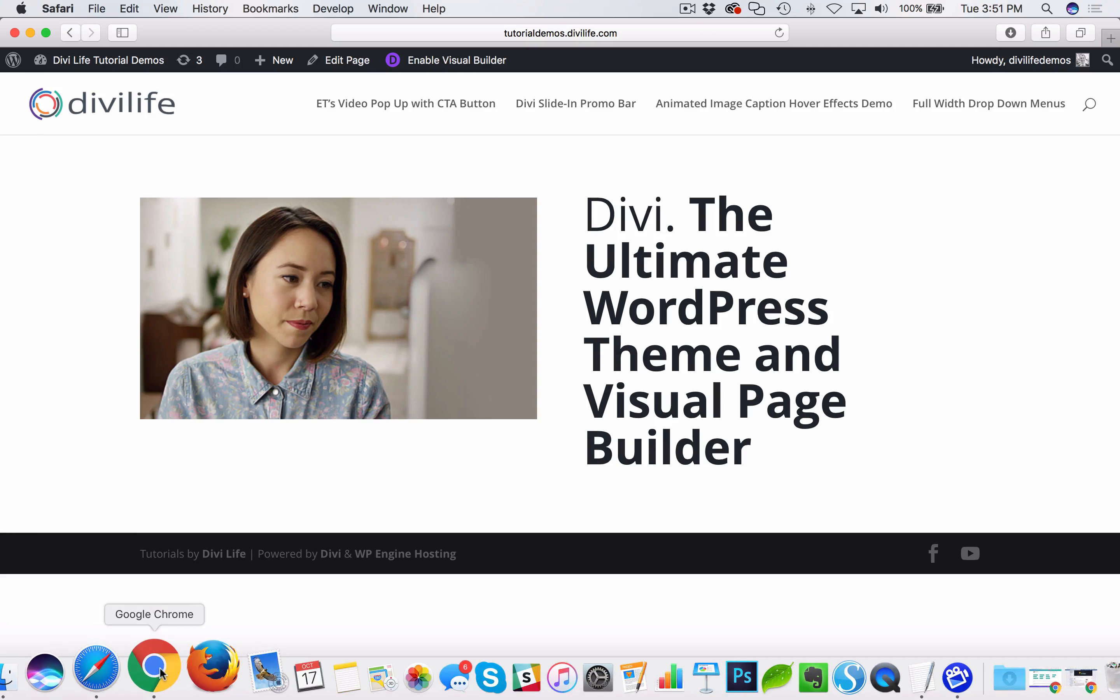
{"action": "left_click", "coordinate": [161, 670]}
{"action": "left_click", "coordinate": [124, 670]}
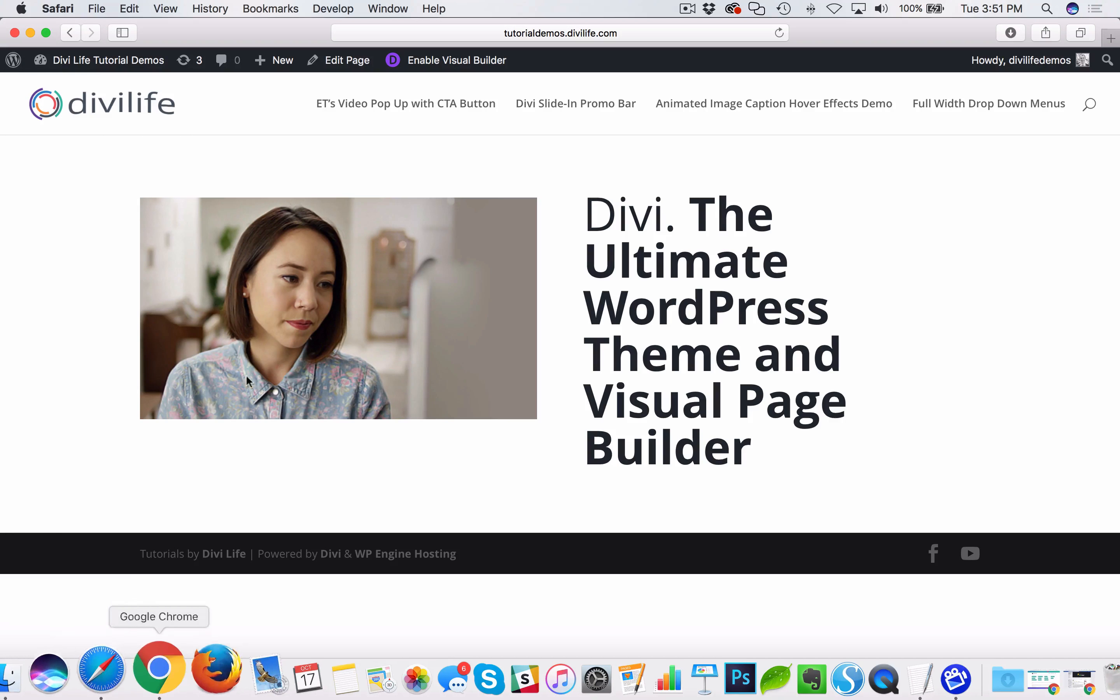
{"action": "left_click", "coordinate": [70, 32]}
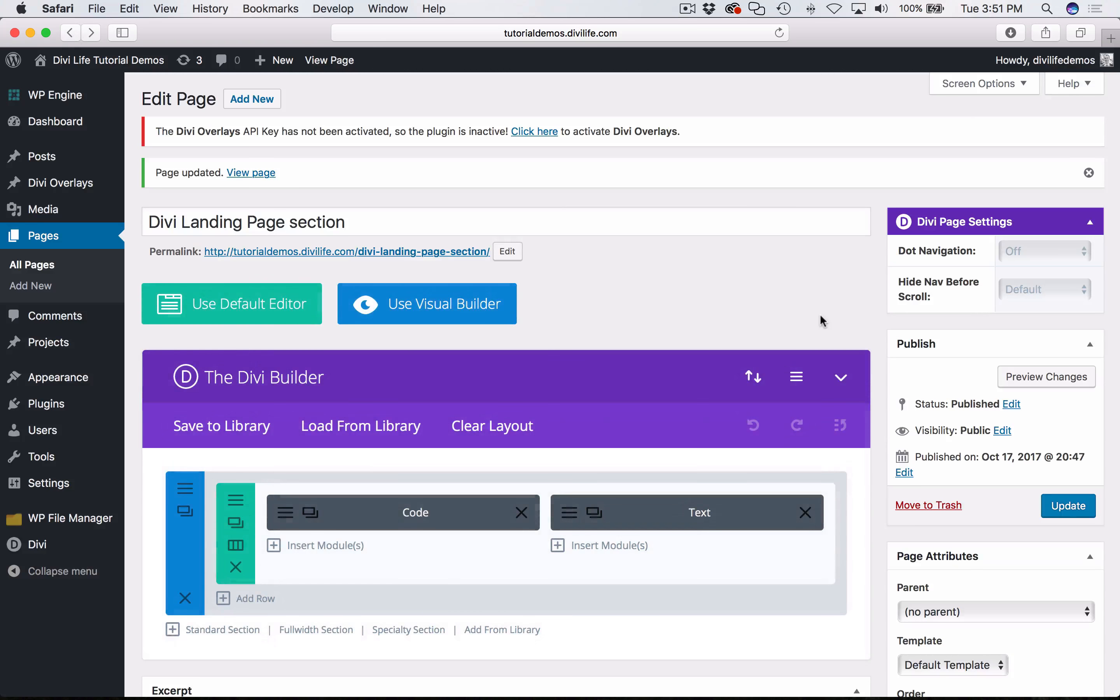
{"action": "scroll", "coordinate": [729, 417], "scroll_direction": "down", "scroll_amount": 6}
{"action": "scroll", "coordinate": [729, 418], "scroll_direction": "up", "scroll_amount": 3}
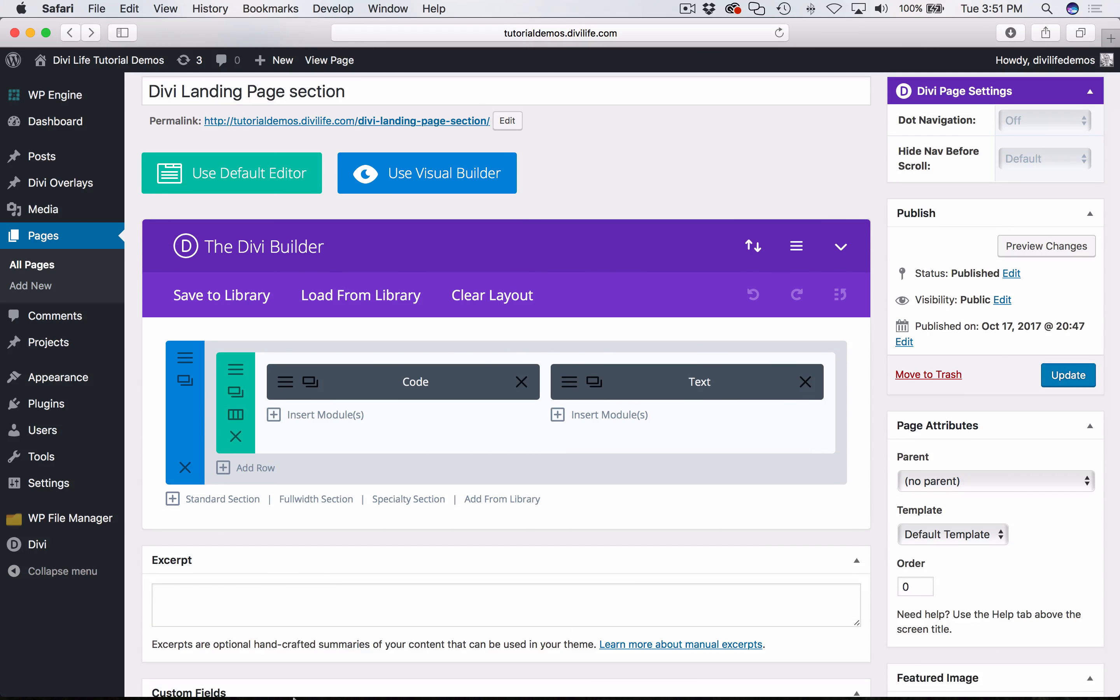
- Switch to Chrome, read the tutorial's button module instructions, and open the finished demo page for comparison
{"action": "mouse_move", "coordinate": [229, 684]}
{"action": "left_click", "coordinate": [160, 671]}
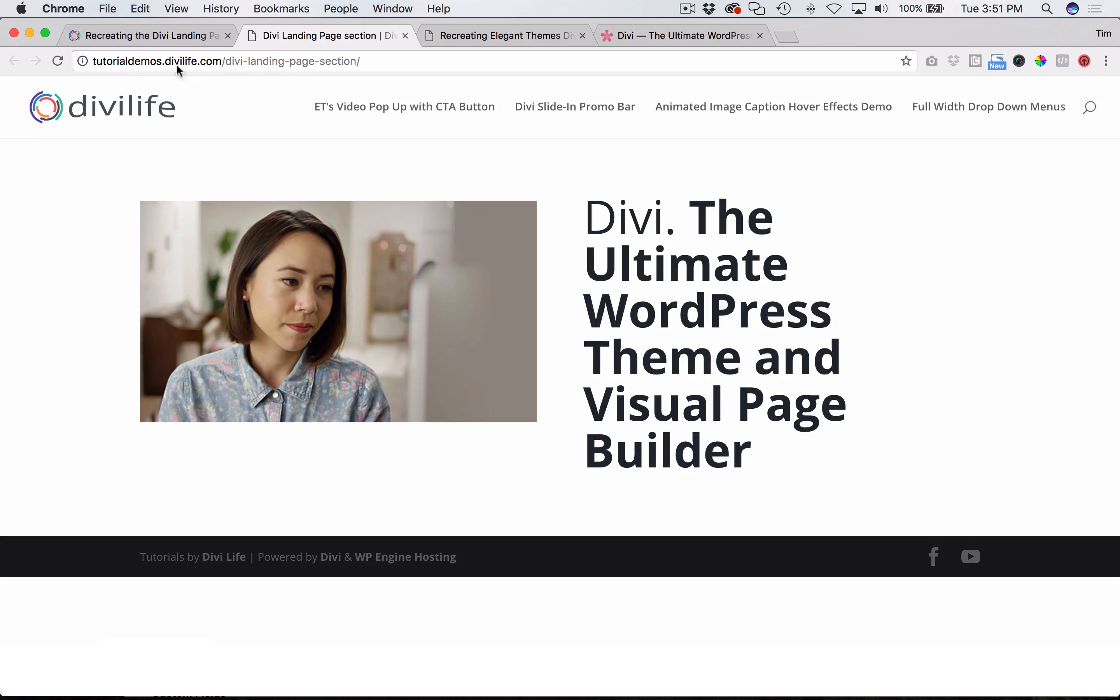
{"action": "left_click", "coordinate": [153, 41]}
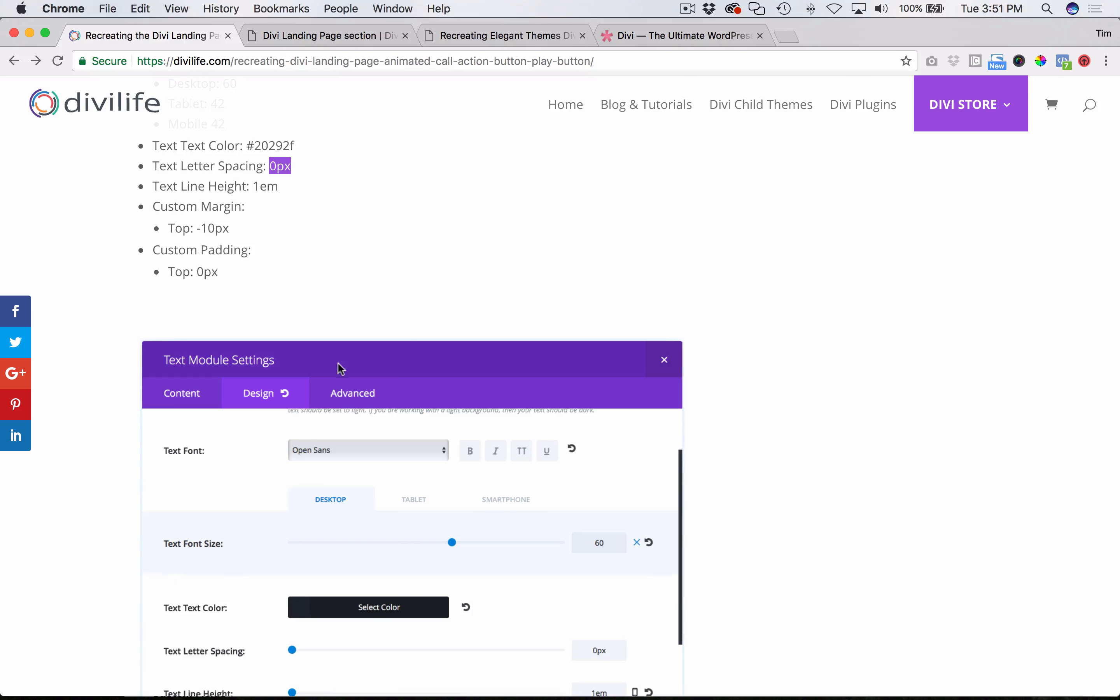
{"action": "scroll", "coordinate": [340, 368], "scroll_direction": "down", "scroll_amount": 5}
{"action": "scroll", "coordinate": [338, 364], "scroll_direction": "down", "scroll_amount": 7}
{"action": "scroll", "coordinate": [509, 402], "scroll_direction": "down", "scroll_amount": 3}
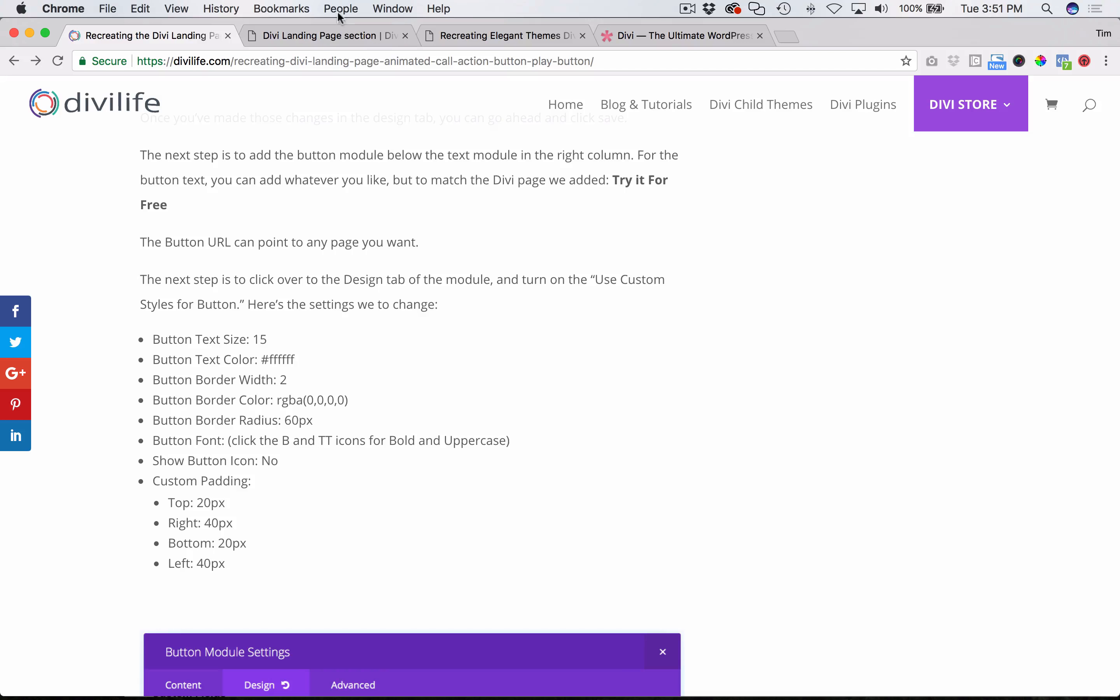
{"action": "left_click", "coordinate": [517, 36]}
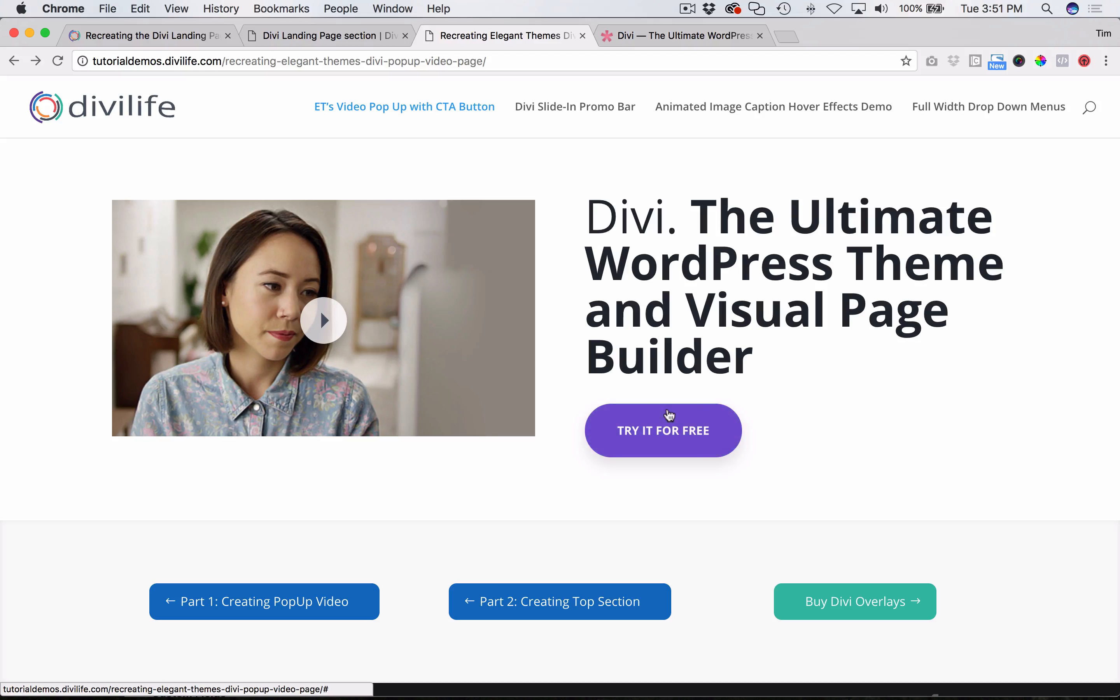
- Compare the live Divi Landing Page section page with the finished demo page in Chrome
{"action": "left_click", "coordinate": [134, 34]}
{"action": "left_click", "coordinate": [329, 36]}
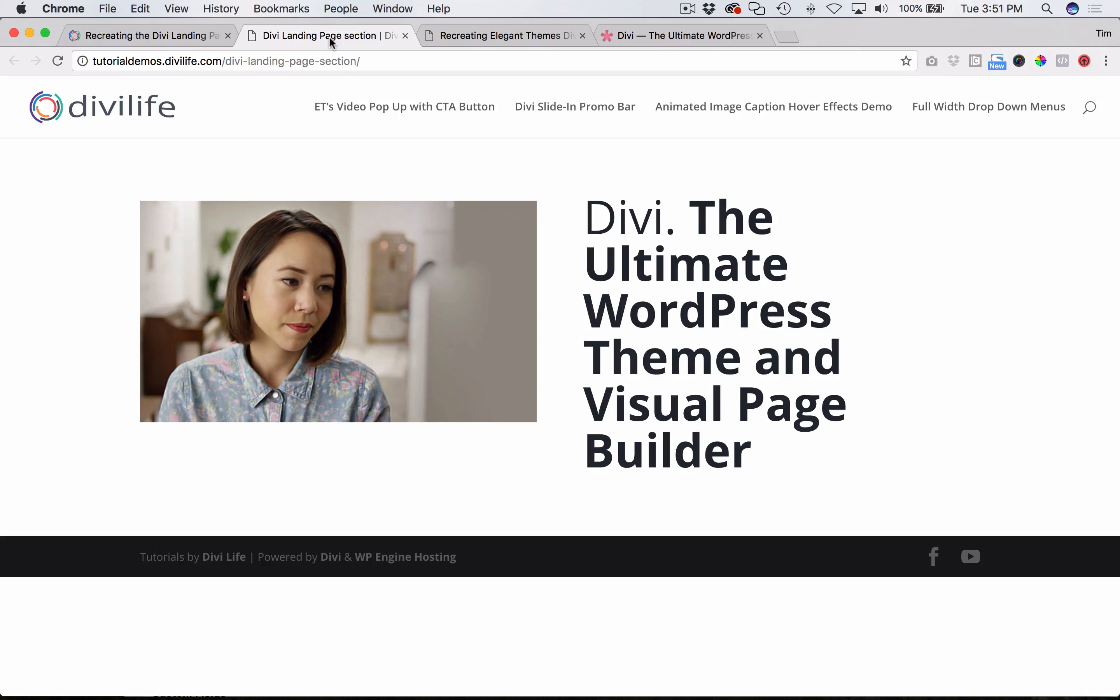
{"action": "left_click", "coordinate": [481, 35]}
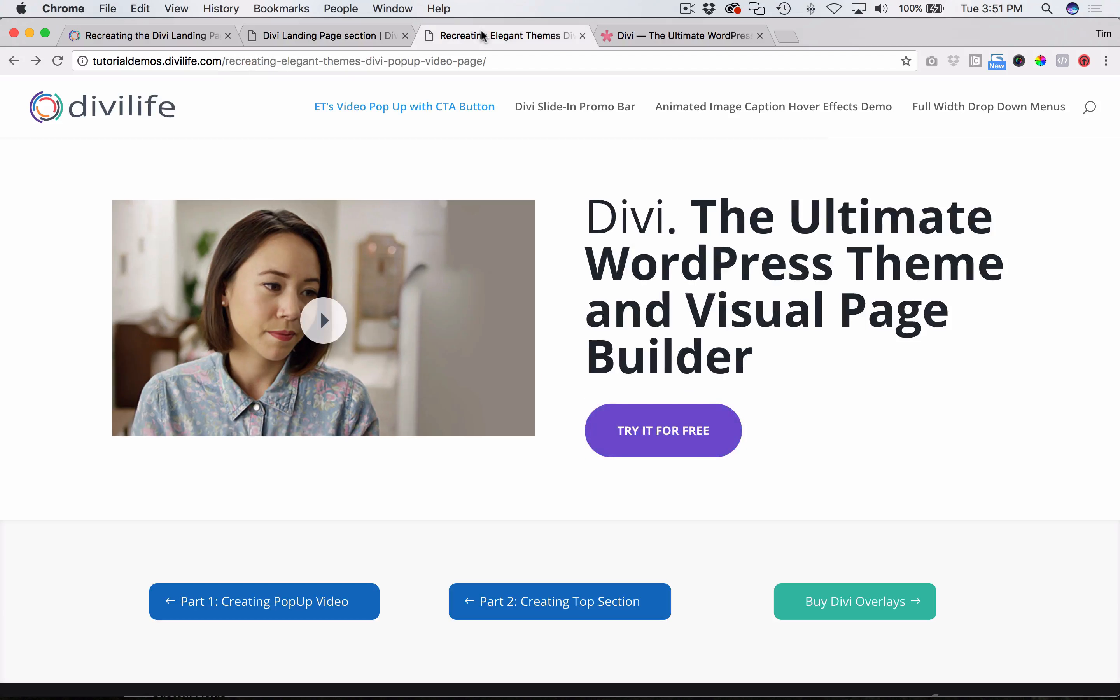
- Return to Safari and add a Button module below the Text module, with the text "Try it For Free" and the URL #
{"action": "key", "text": "super+Tab"}
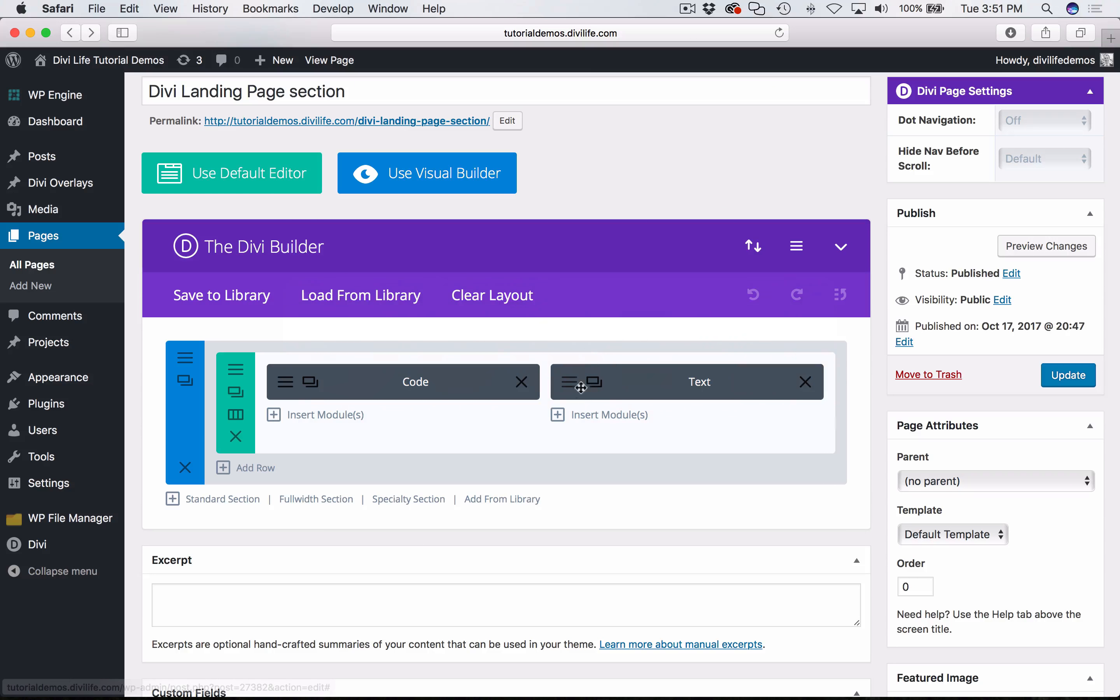
{"action": "left_click", "coordinate": [614, 413]}
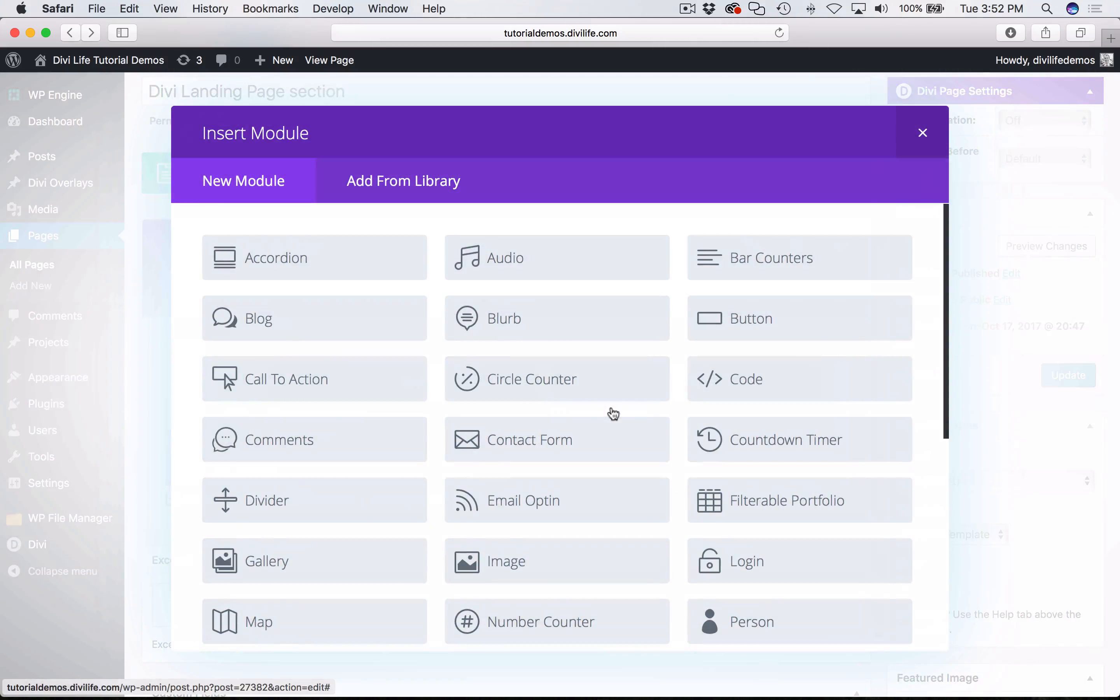
{"action": "left_click", "coordinate": [759, 310]}
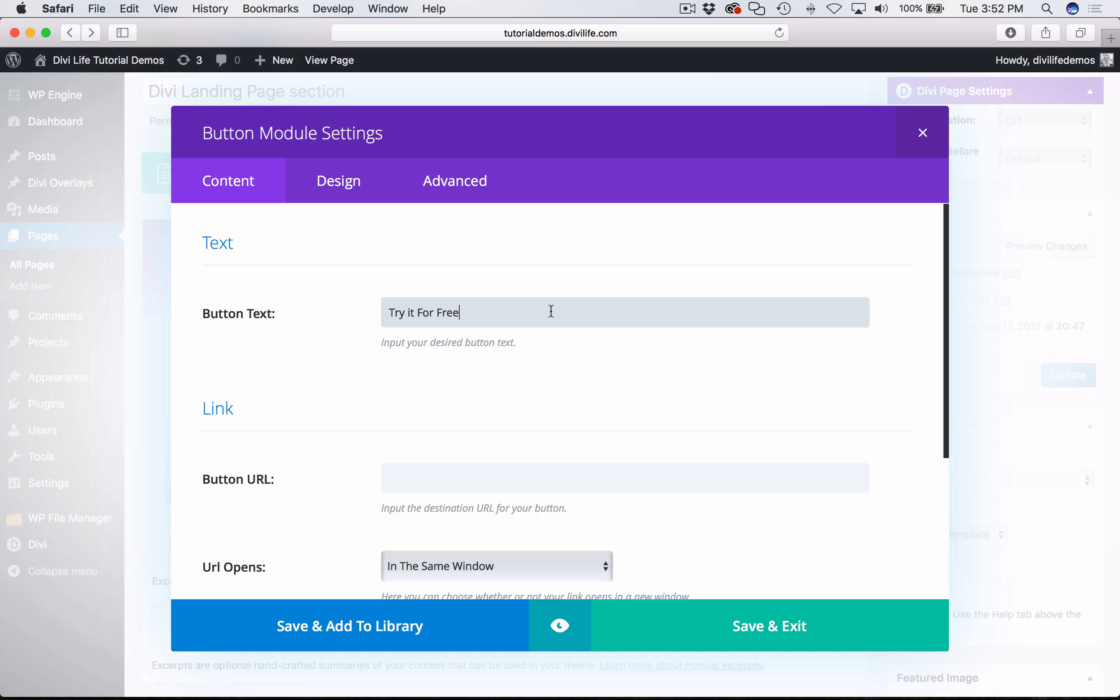
{"action": "scroll", "coordinate": [412, 467], "scroll_direction": "down", "scroll_amount": 3}
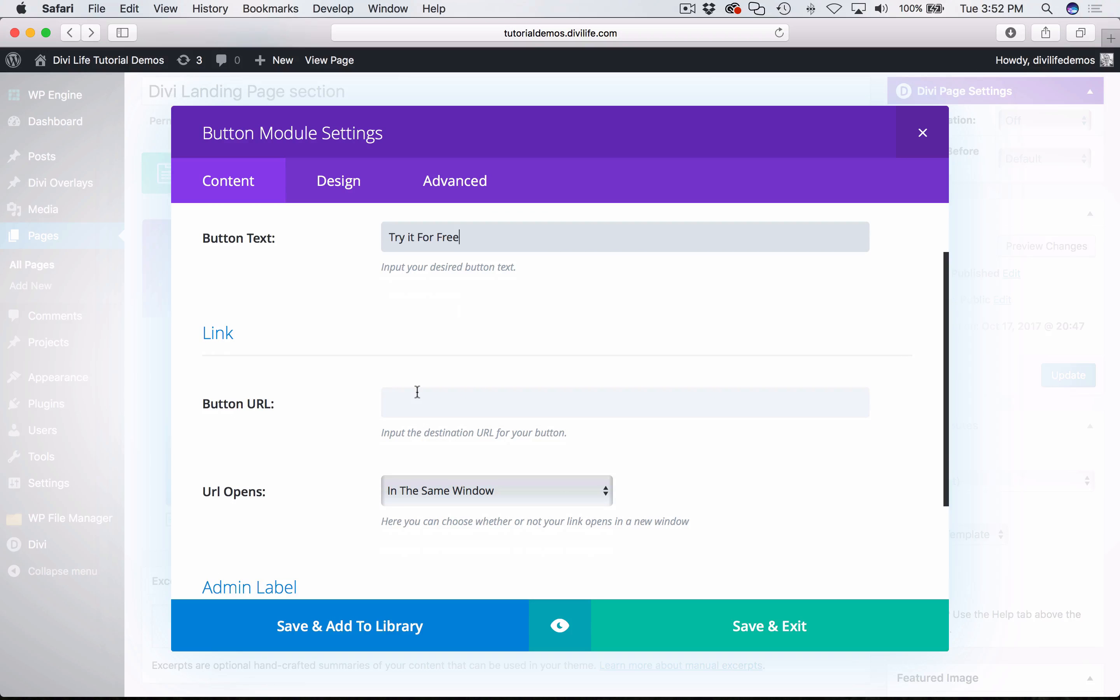
{"action": "scroll", "coordinate": [417, 392], "scroll_direction": "up", "scroll_amount": 1}
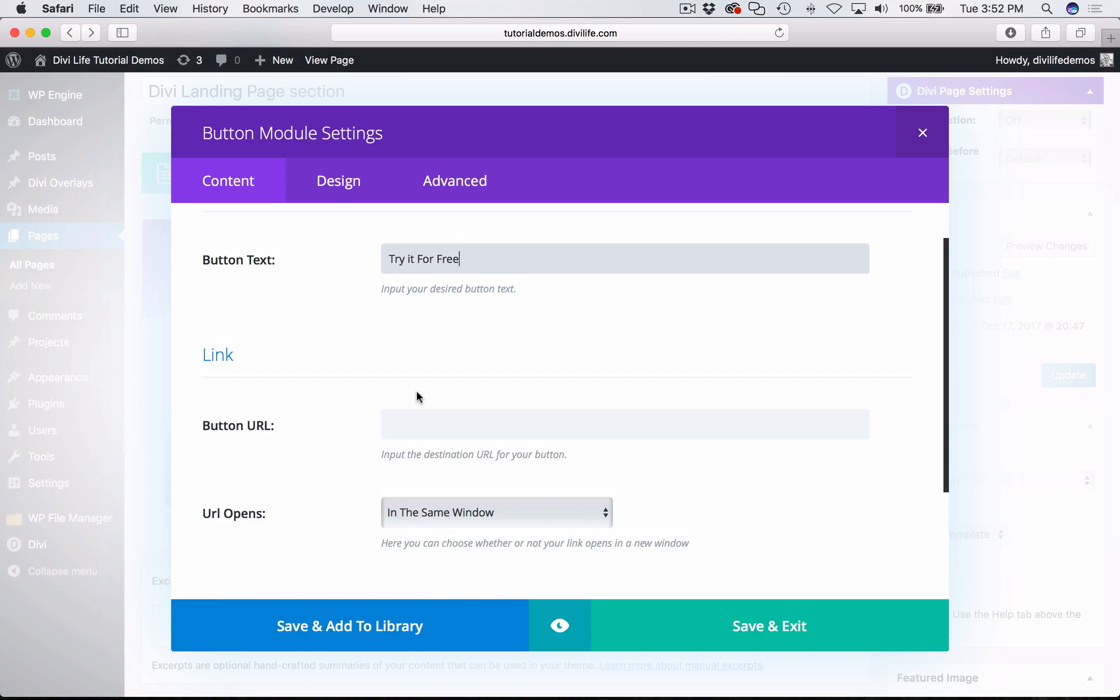
{"action": "left_click", "coordinate": [435, 429]}
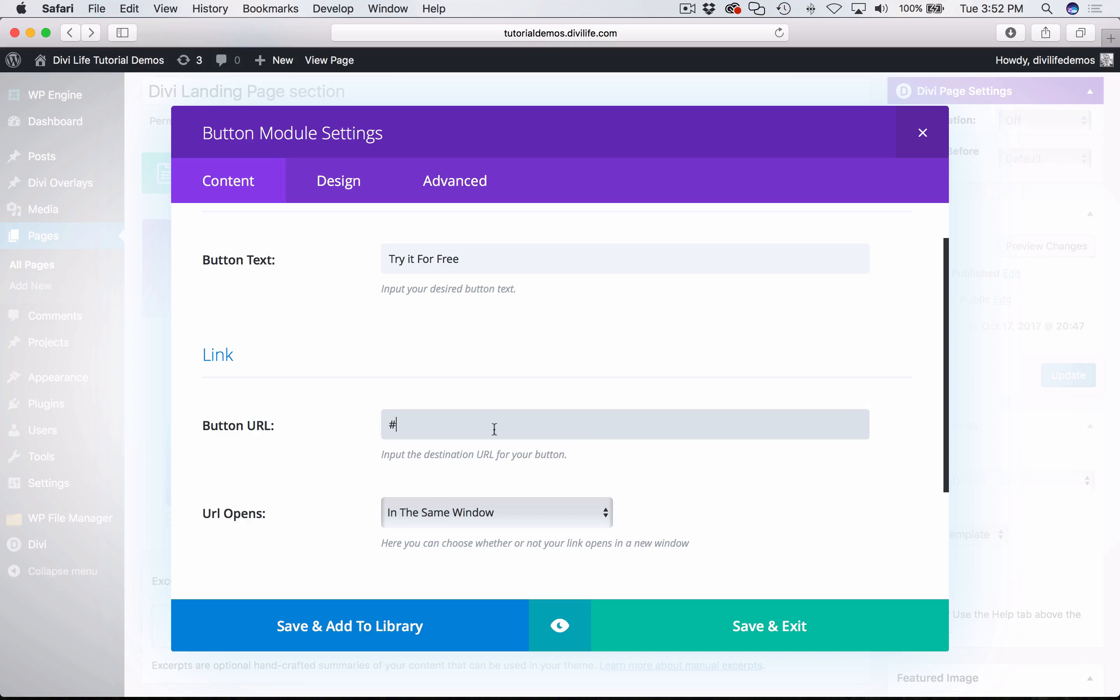
{"action": "scroll", "coordinate": [494, 429], "scroll_direction": "down", "scroll_amount": 5}
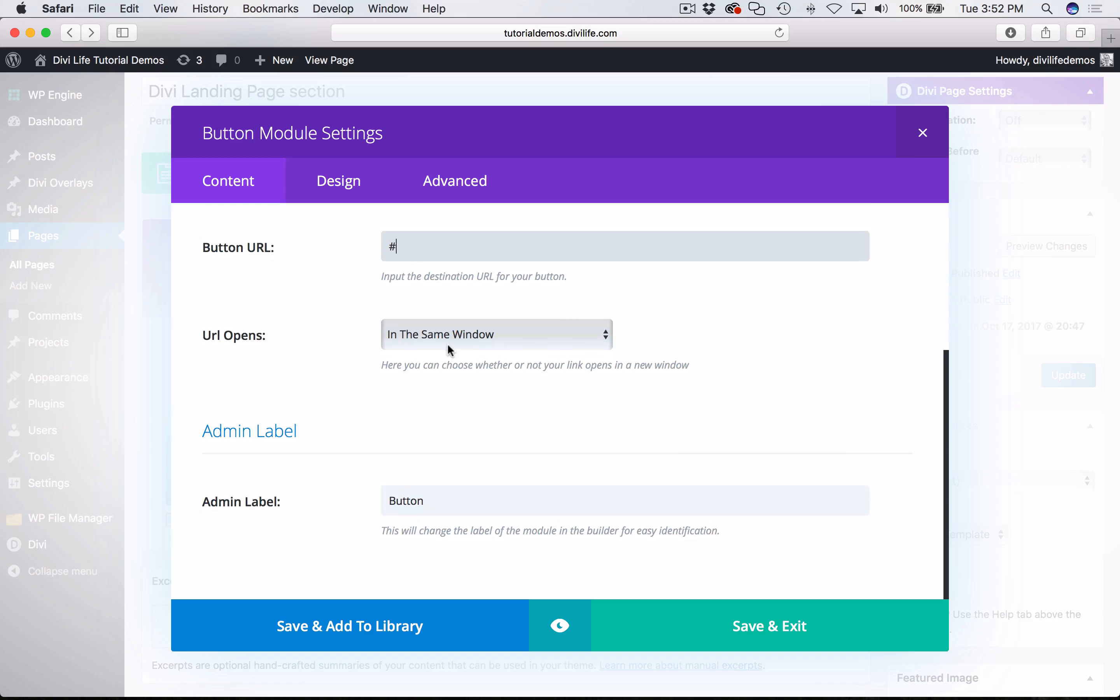
- Open the button's design settings, and look up the specified button text size in the Chrome tutorial
{"action": "left_click", "coordinate": [367, 181]}
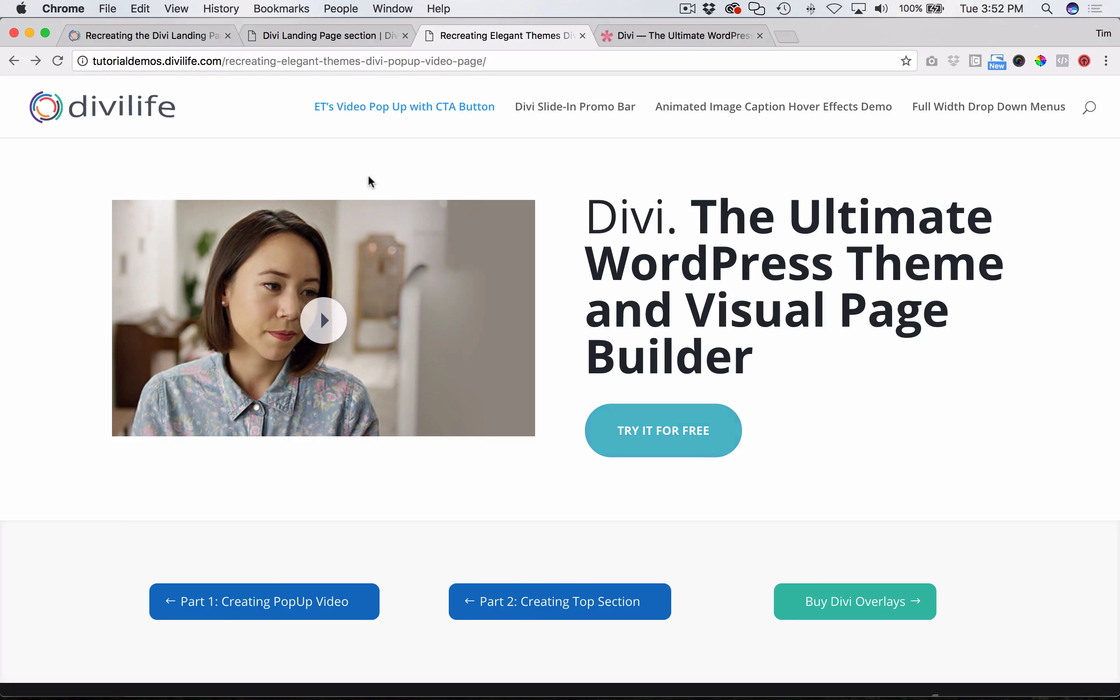
{"action": "left_click", "coordinate": [149, 37]}
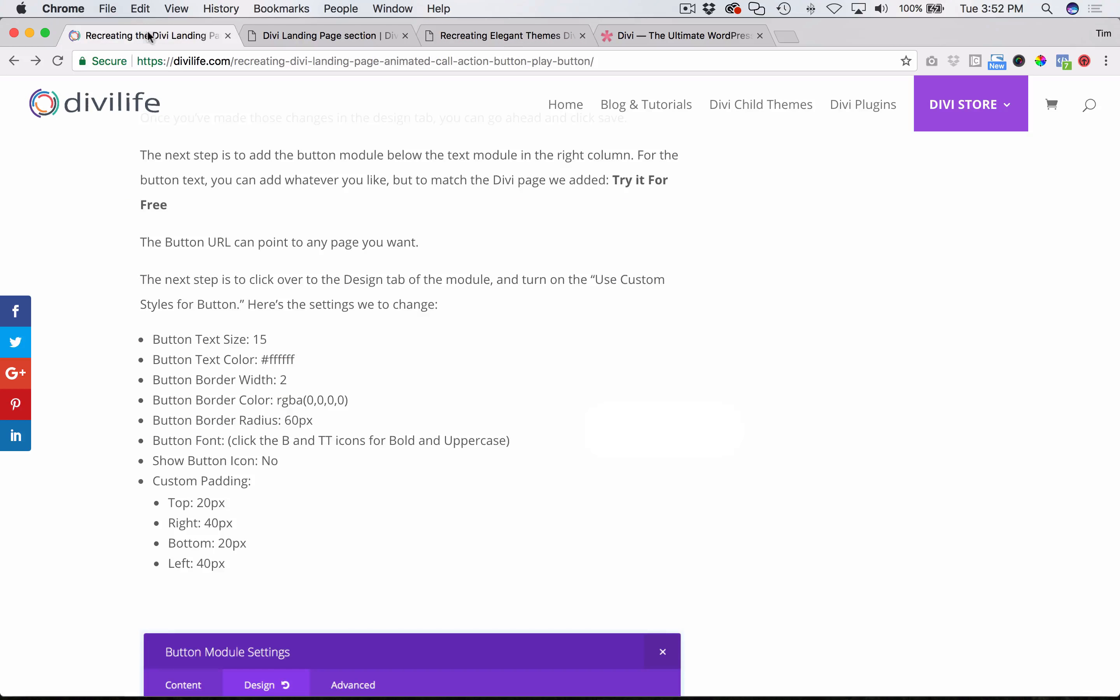
{"action": "scroll", "coordinate": [499, 343], "scroll_direction": "down", "scroll_amount": 5}
{"action": "scroll", "coordinate": [295, 266], "scroll_direction": "up", "scroll_amount": 5}
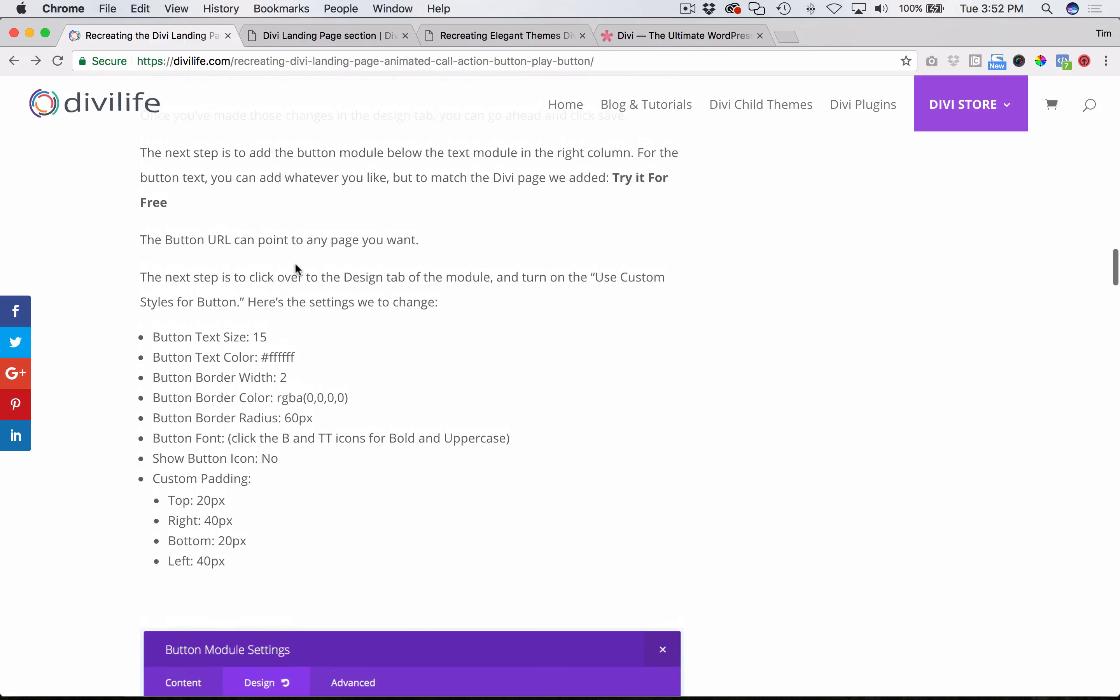
{"action": "double_click", "coordinate": [261, 336]}
- Back in Safari, enable custom styles for the button and set its text size to 15
{"action": "key", "text": "super+Tab"}
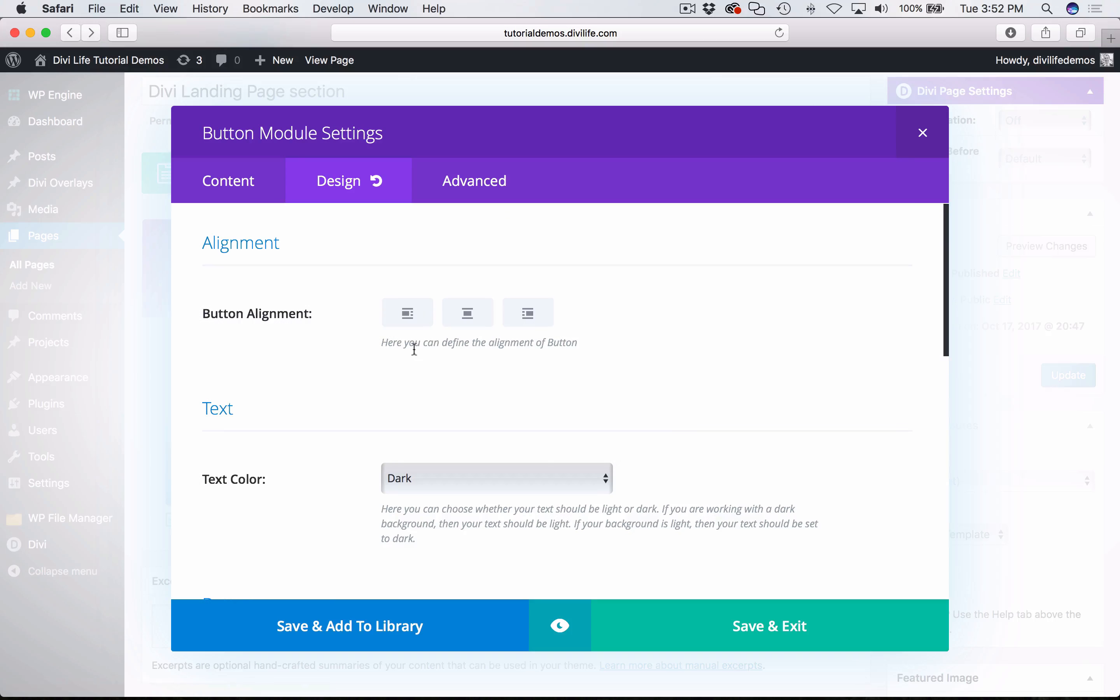
{"action": "scroll", "coordinate": [414, 348], "scroll_direction": "down", "scroll_amount": 2}
{"action": "scroll", "coordinate": [352, 400], "scroll_direction": "down", "scroll_amount": 6}
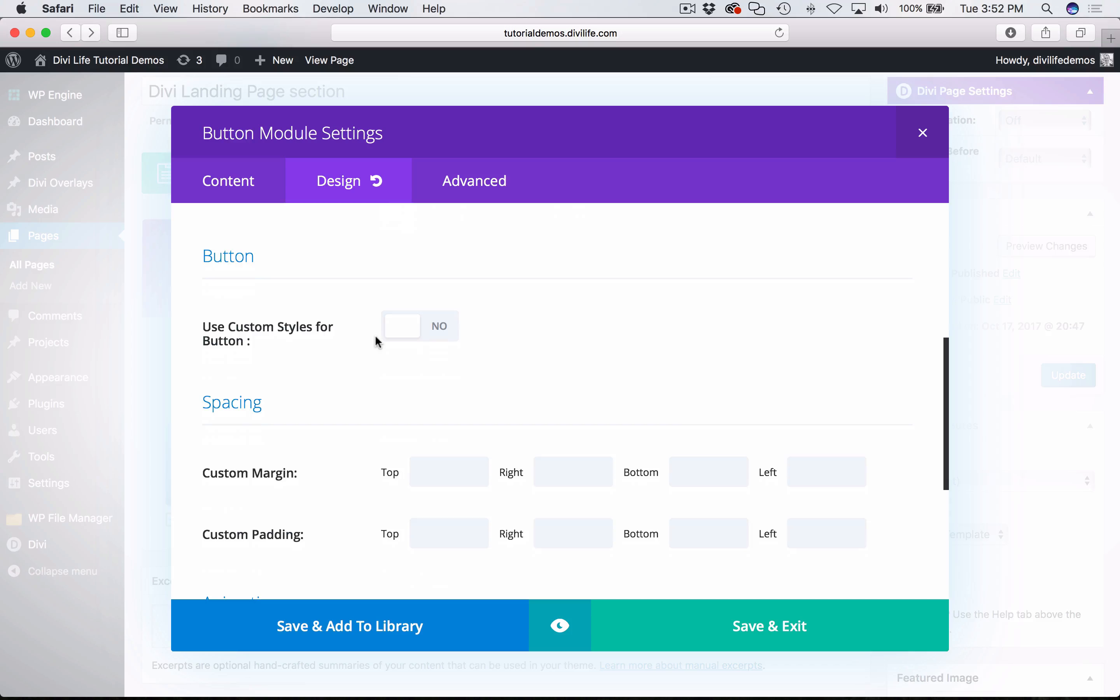
{"action": "left_click", "coordinate": [422, 341]}
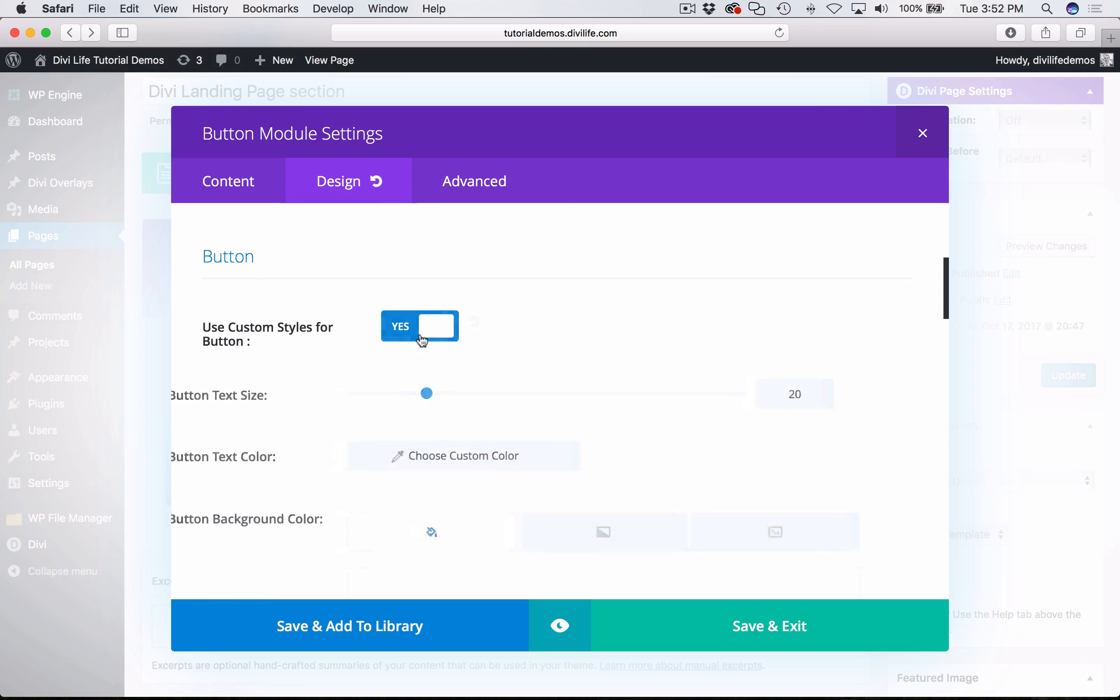
{"action": "scroll", "coordinate": [357, 398], "scroll_direction": "down", "scroll_amount": 2}
{"action": "double_click", "coordinate": [845, 355]}
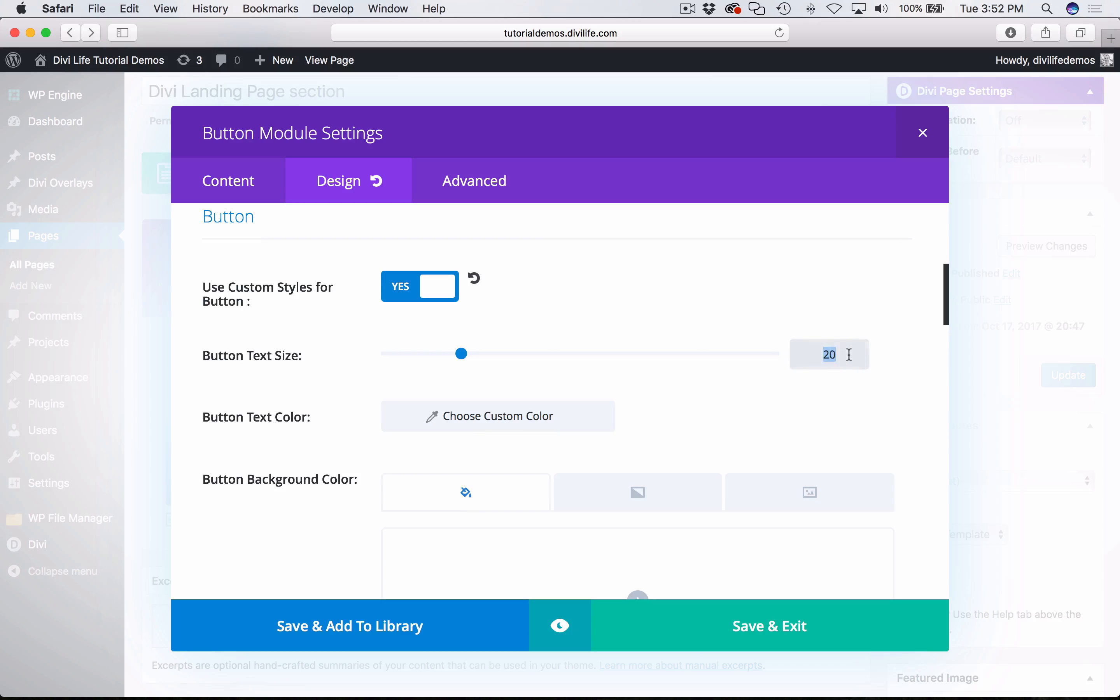
{"action": "type", "text": "15"}
{"action": "left_click", "coordinate": [732, 404]}
- Look up the button text color in the Chrome tutorial, and set it to white in the Safari module settings
{"action": "key", "text": "super+Tab"}
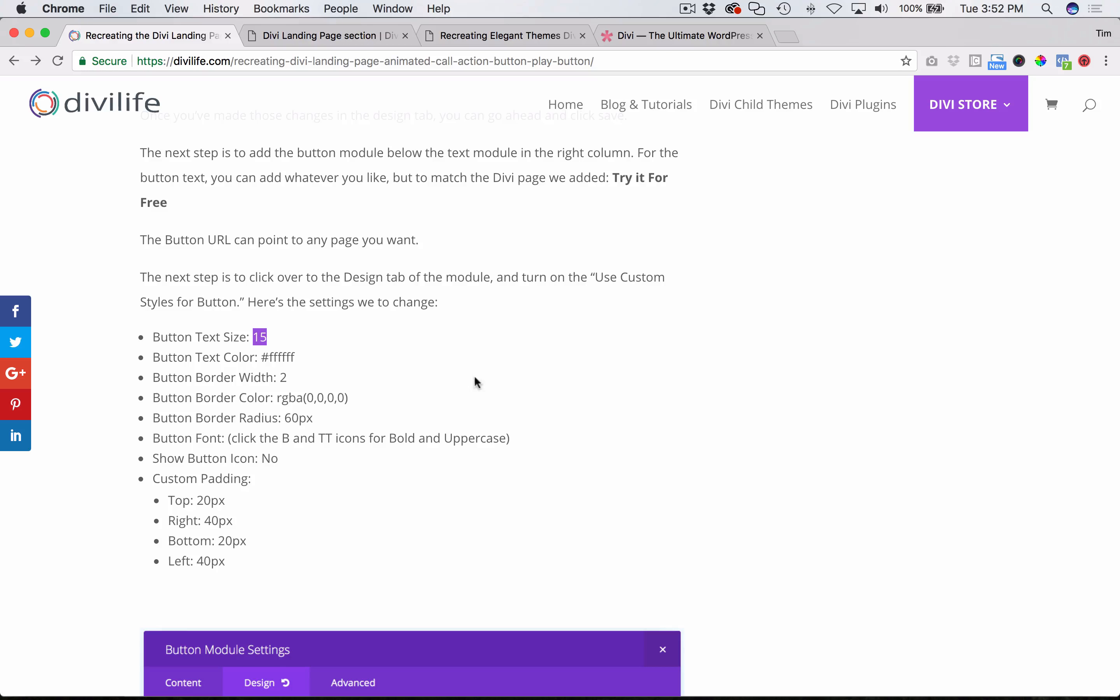
{"action": "scroll", "coordinate": [475, 380], "scroll_direction": "down", "scroll_amount": 3}
{"action": "double_click", "coordinate": [281, 279]}
{"action": "key", "text": "super+Tab"}
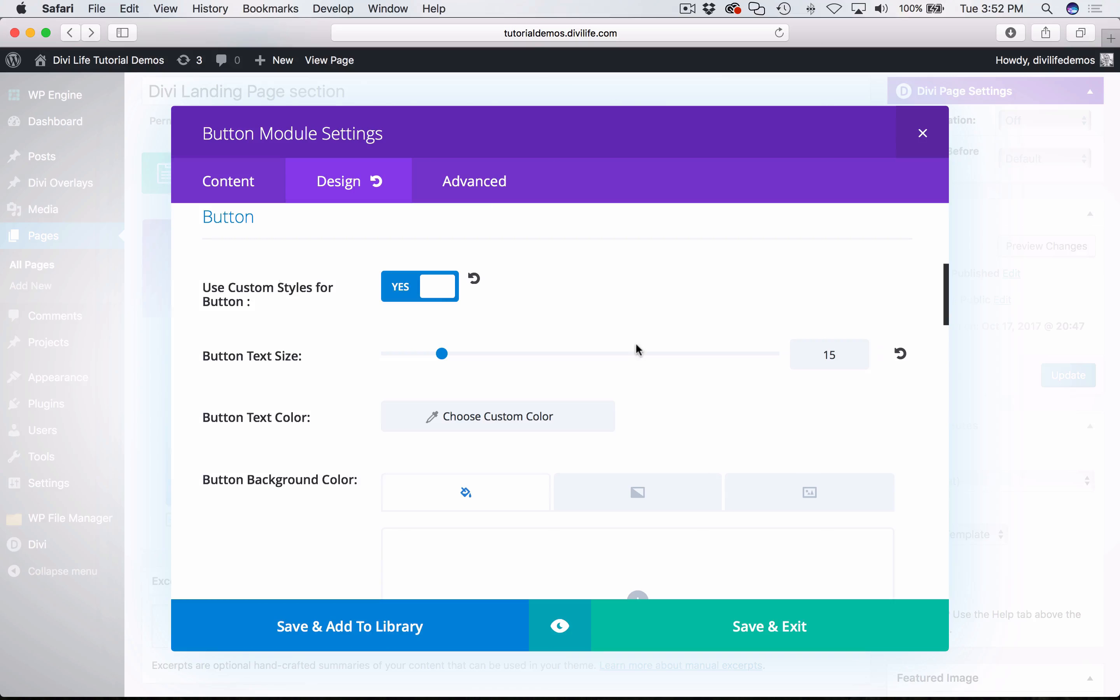
{"action": "left_click", "coordinate": [448, 420]}
{"action": "scroll", "coordinate": [327, 456], "scroll_direction": "down", "scroll_amount": 5}
{"action": "scroll", "coordinate": [327, 456], "scroll_direction": "down", "scroll_amount": 2}
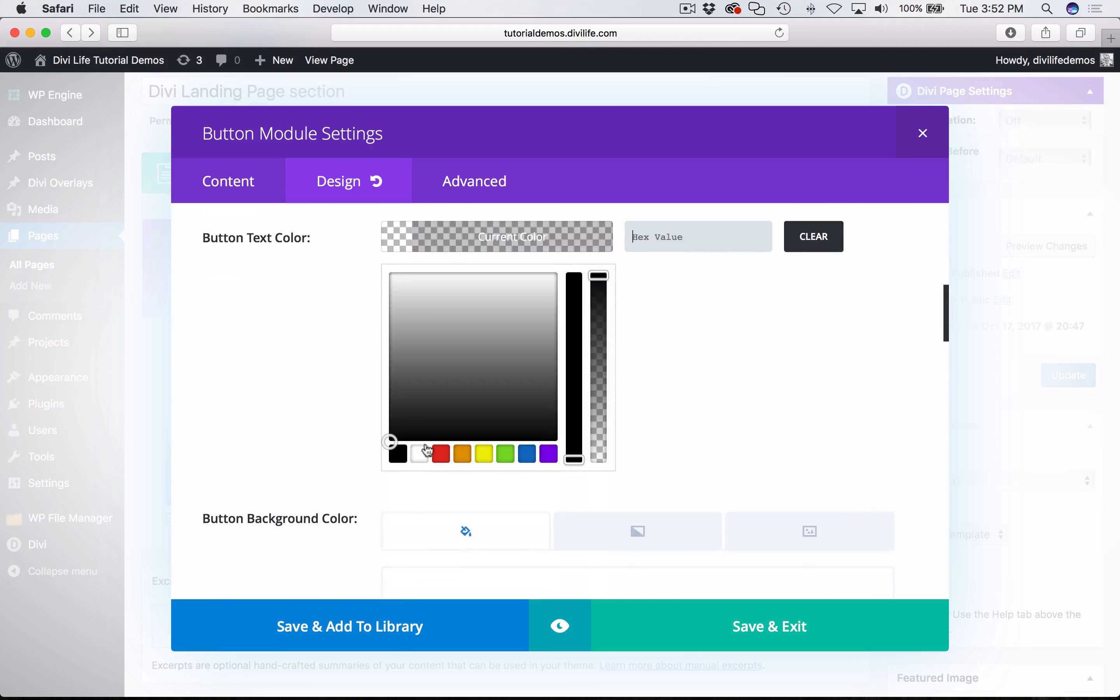
{"action": "left_click", "coordinate": [421, 454]}
{"action": "left_click", "coordinate": [468, 241]}
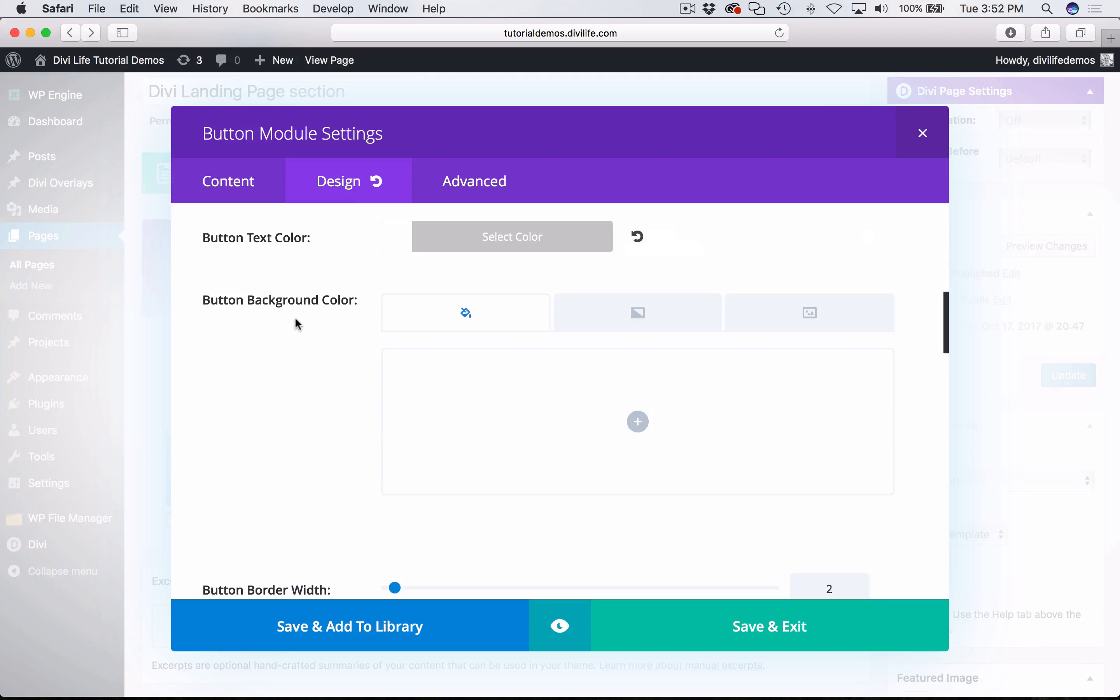
- Check the button's background color options against the tutorial and the finished demo page in Chrome, and return to Safari
{"action": "key", "text": "super+Tab"}
{"action": "key", "text": "super+Tab"}
{"action": "scroll", "coordinate": [277, 399], "scroll_direction": "down", "scroll_amount": 3}
{"action": "scroll", "coordinate": [280, 403], "scroll_direction": "up", "scroll_amount": 3}
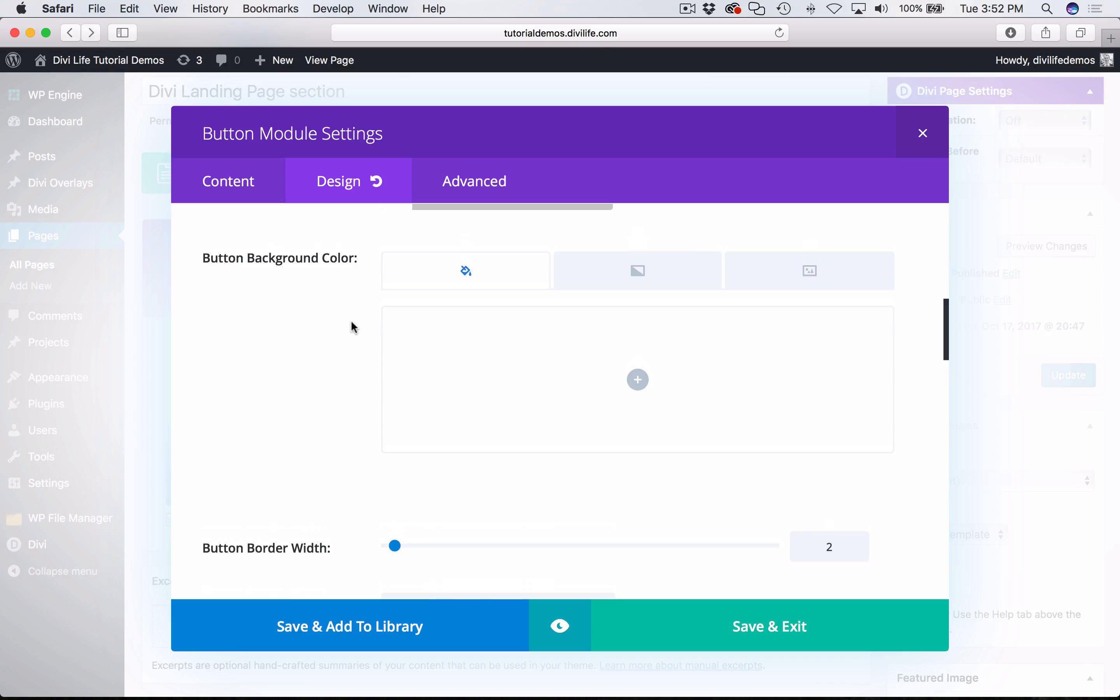
{"action": "key", "text": "super+Tab"}
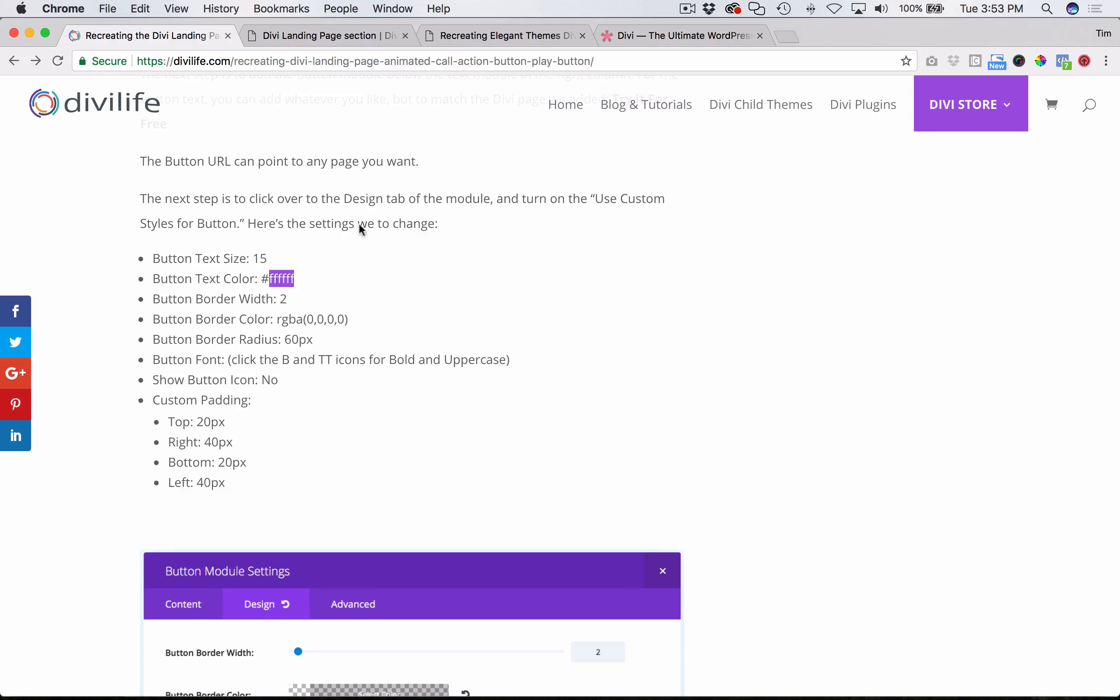
{"action": "left_click", "coordinate": [480, 45]}
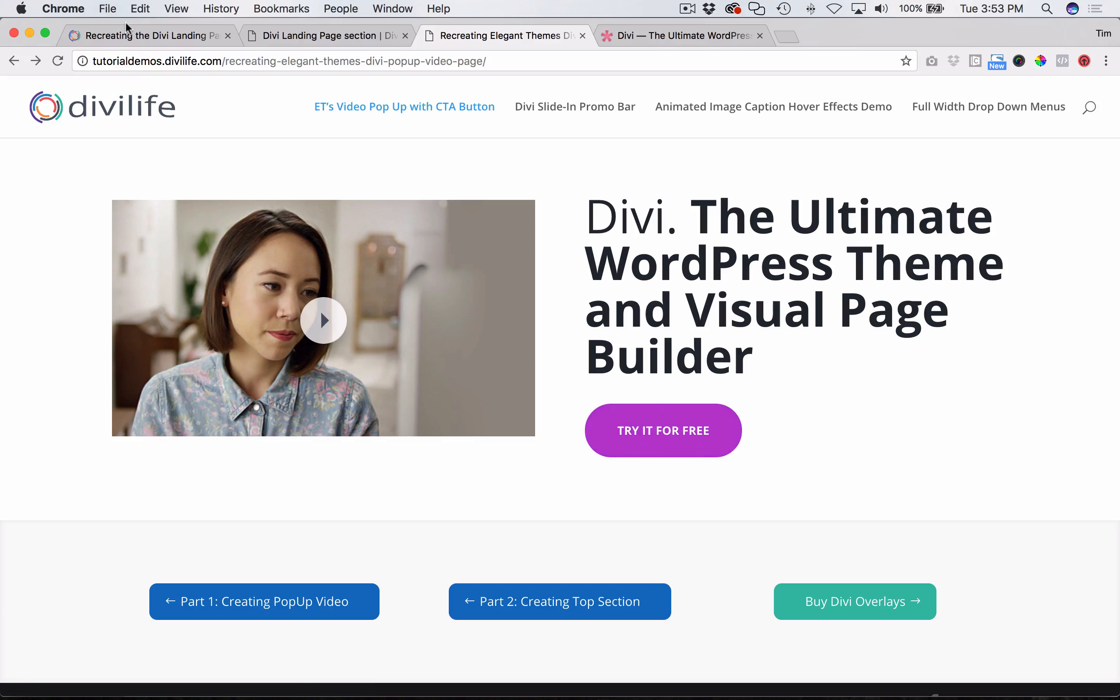
{"action": "key", "text": "super+Tab"}
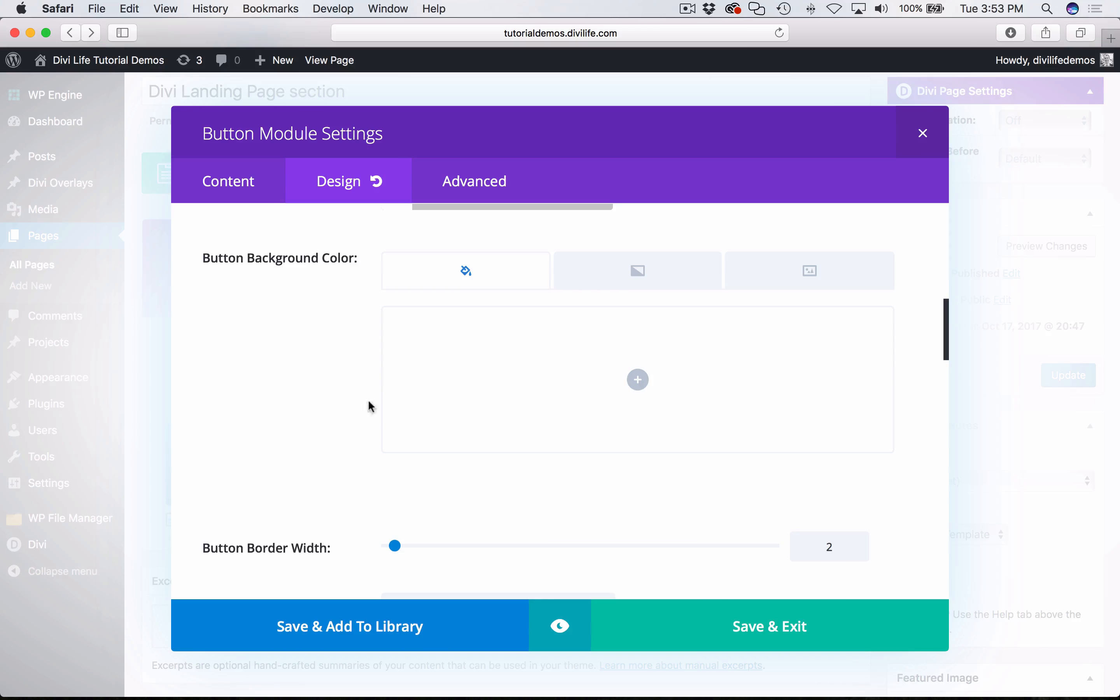
- Review the button's border settings, switch to the tutorial in Chrome, and copy the border color value rgba(0,0,0,0)
{"action": "scroll", "coordinate": [335, 447], "scroll_direction": "down", "scroll_amount": 5}
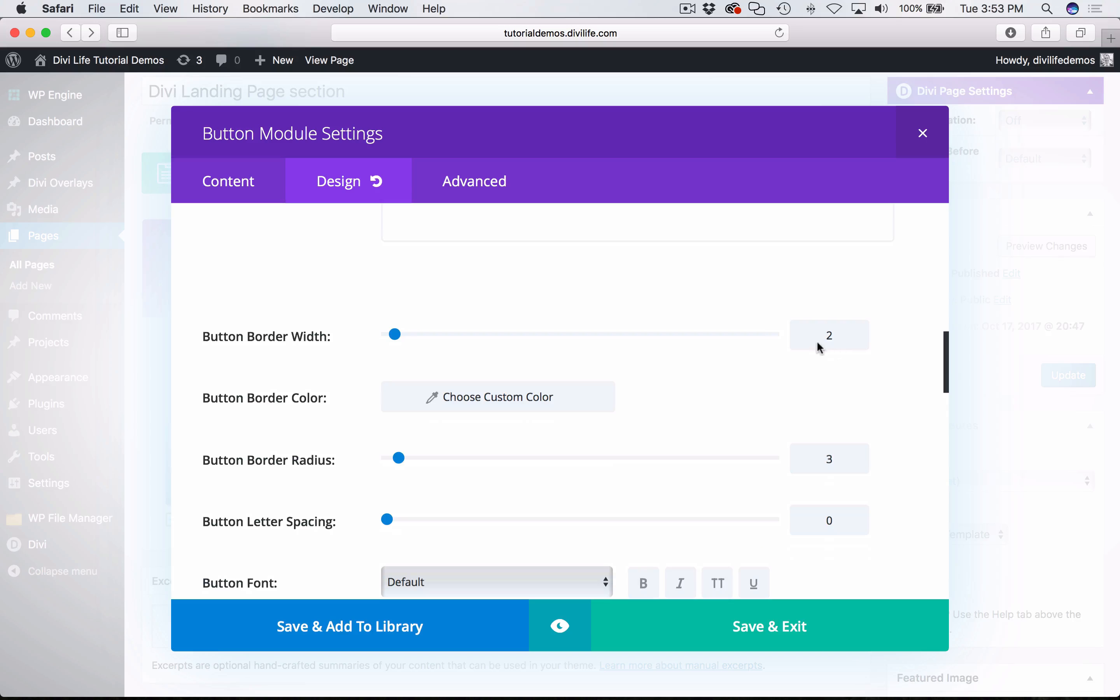
{"action": "key", "text": "super+Tab"}
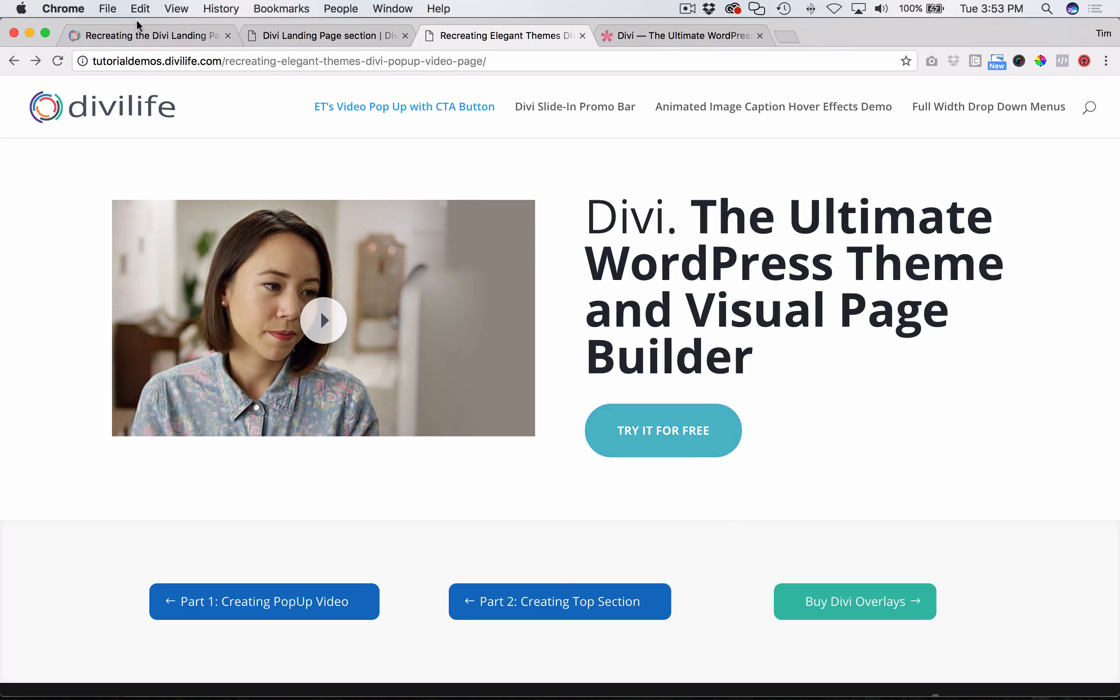
{"action": "left_click_drag", "start_coordinate": [139, 26], "coordinate": [145, 30]}
{"action": "left_click", "coordinate": [170, 39]}
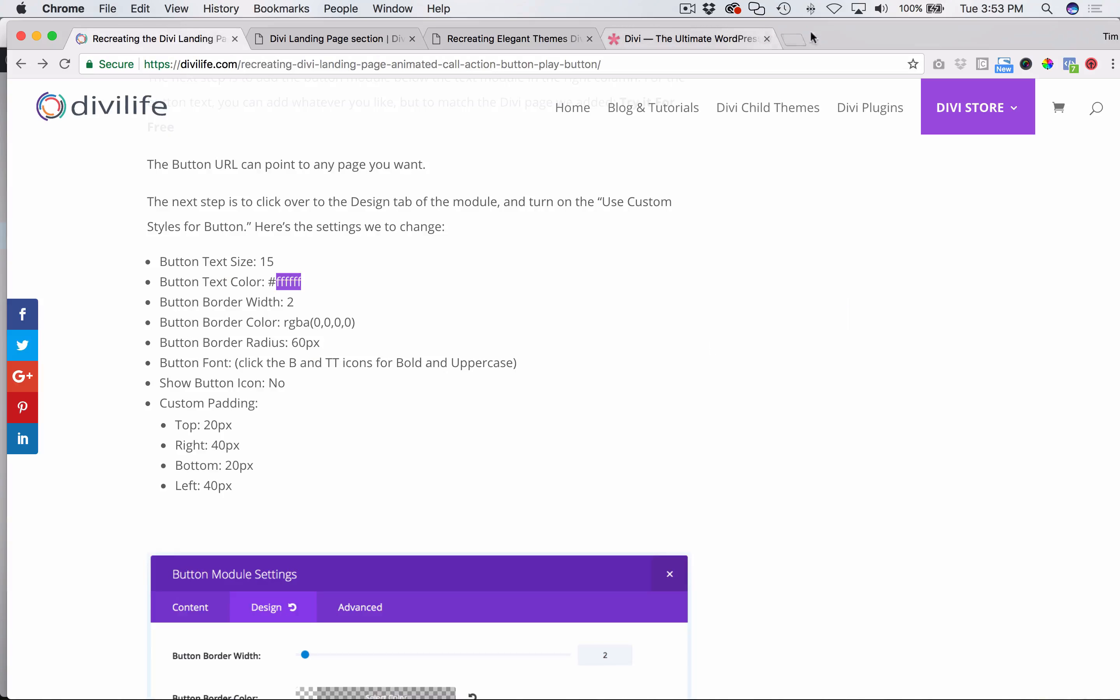
{"action": "left_click_drag", "start_coordinate": [833, 37], "coordinate": [825, 33]}
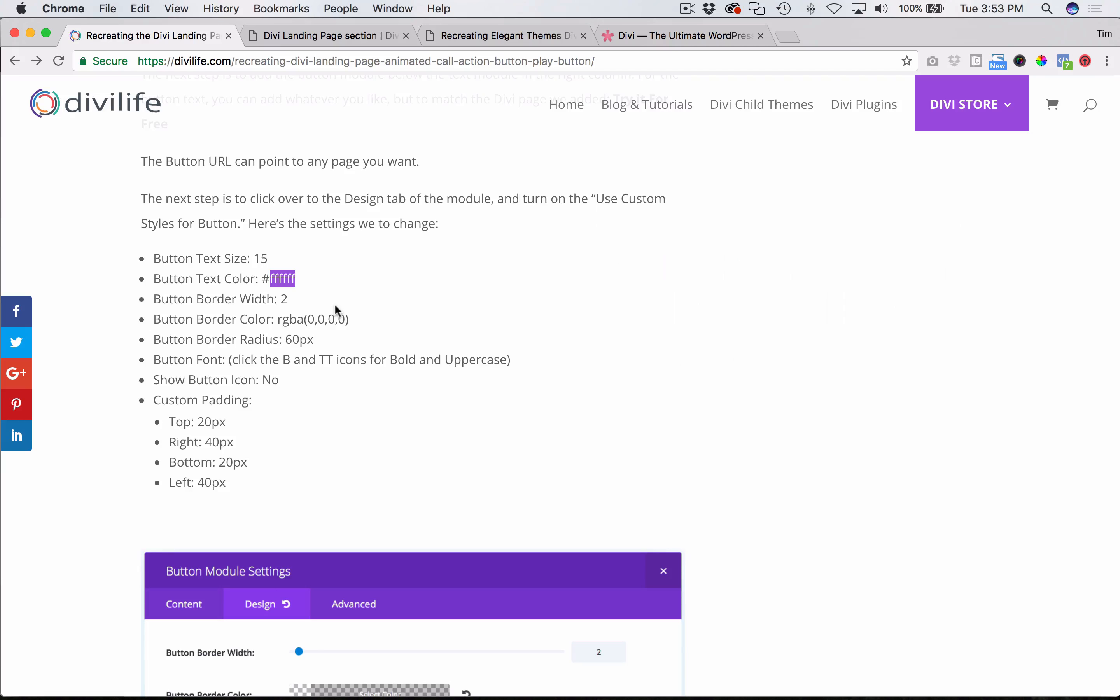
{"action": "left_click_drag", "start_coordinate": [349, 319], "coordinate": [280, 318]}
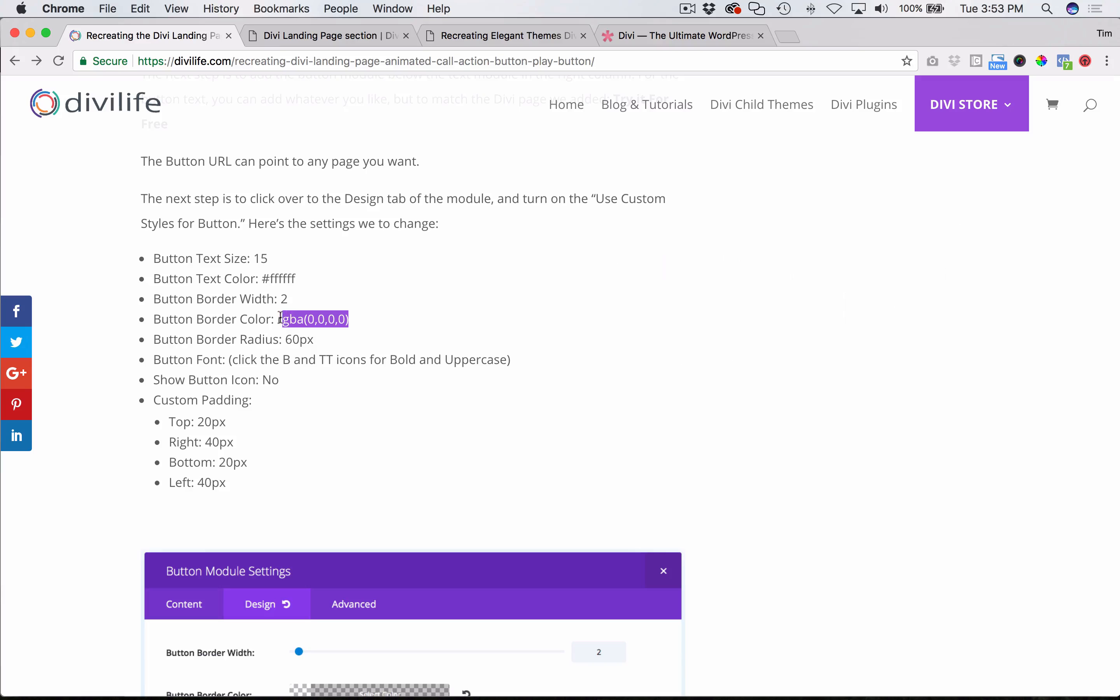
- Return to Safari, set the button's border color to rgba(0,0,0,0), and check its opacity in the color picker
{"action": "key", "text": "super+Tab"}
{"action": "left_click", "coordinate": [526, 394]}
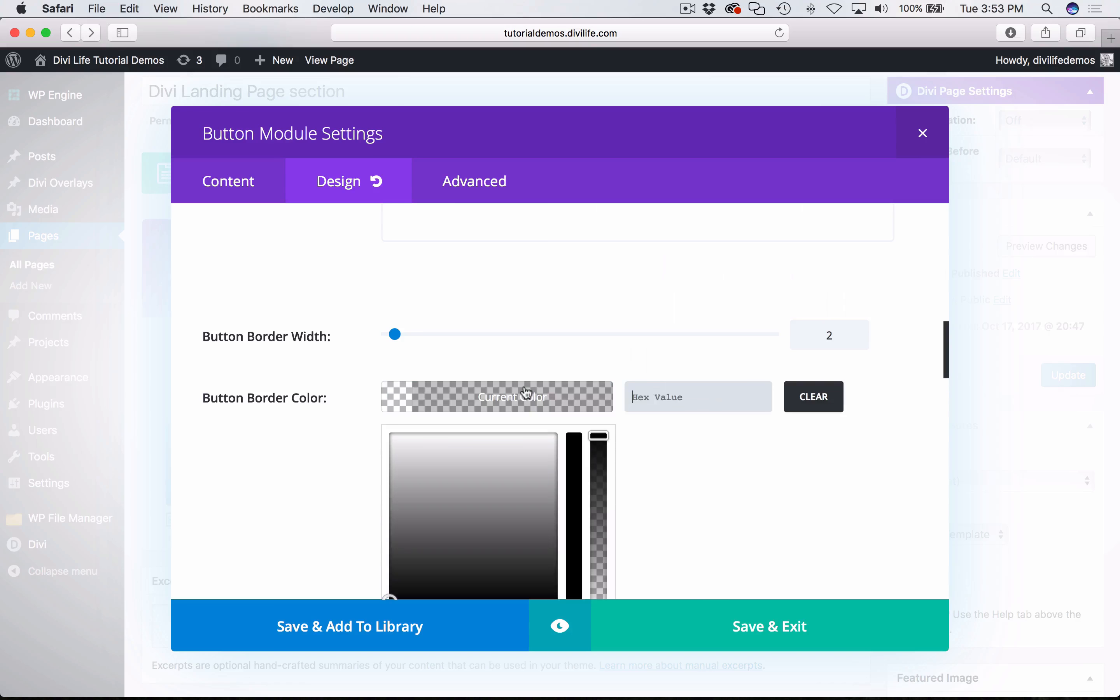
{"action": "left_click", "coordinate": [705, 393]}
{"action": "type", "text": "rgba(0,0,0,0)"}
{"action": "left_click", "coordinate": [524, 398]}
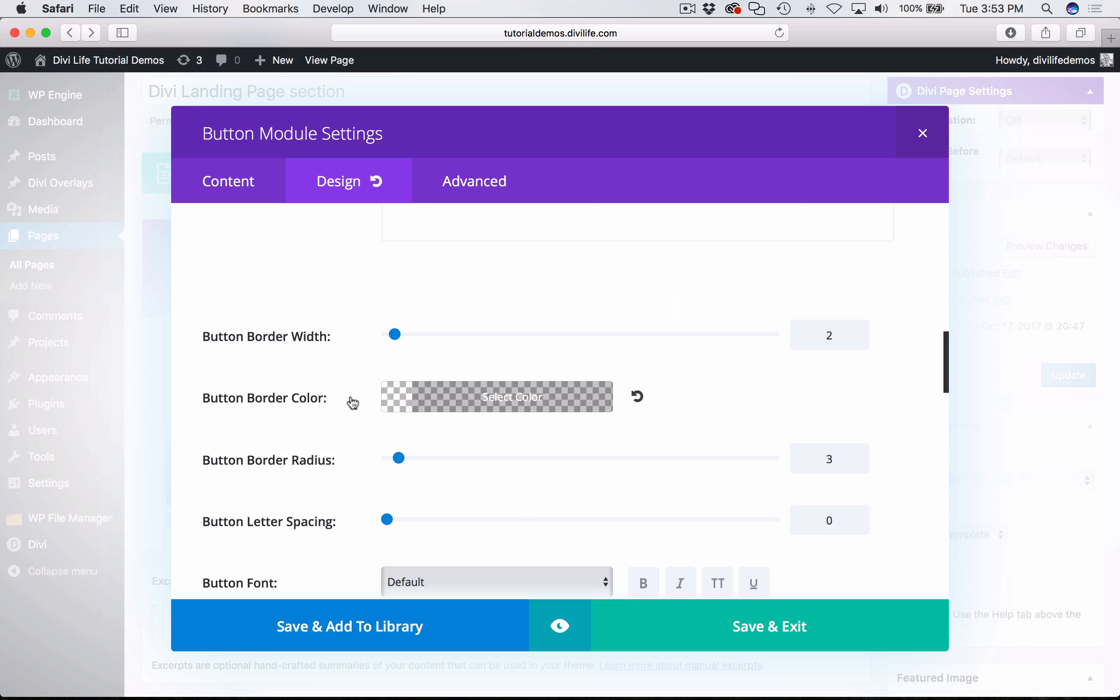
{"action": "left_click", "coordinate": [534, 399]}
{"action": "scroll", "coordinate": [535, 399], "scroll_direction": "down", "scroll_amount": 3}
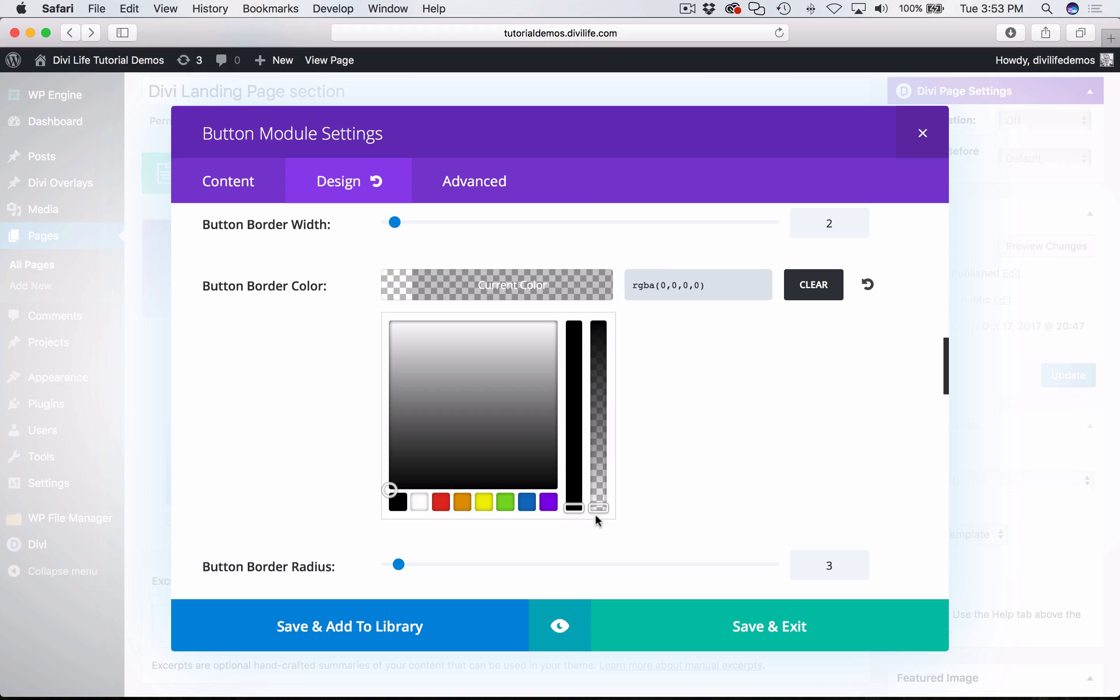
{"action": "mouse_move", "coordinate": [596, 510]}
{"action": "left_mouse_down"}
{"action": "mouse_move", "coordinate": [599, 322]}
{"action": "mouse_move", "coordinate": [599, 511]}
{"action": "left_mouse_up"}
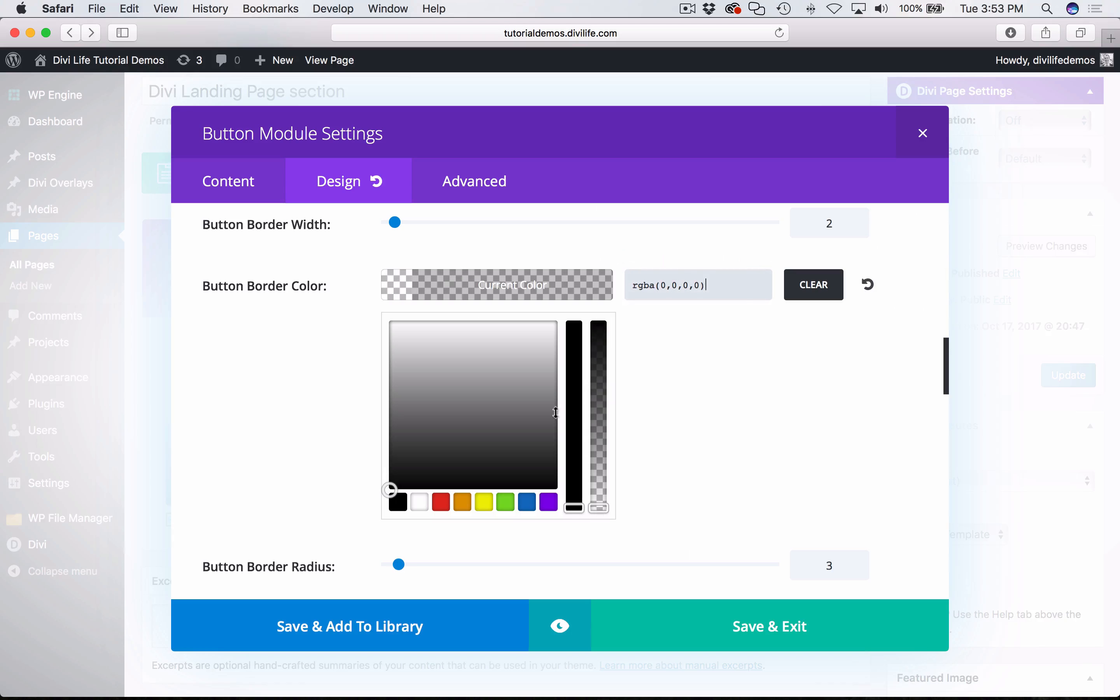
{"action": "left_click", "coordinate": [545, 284]}
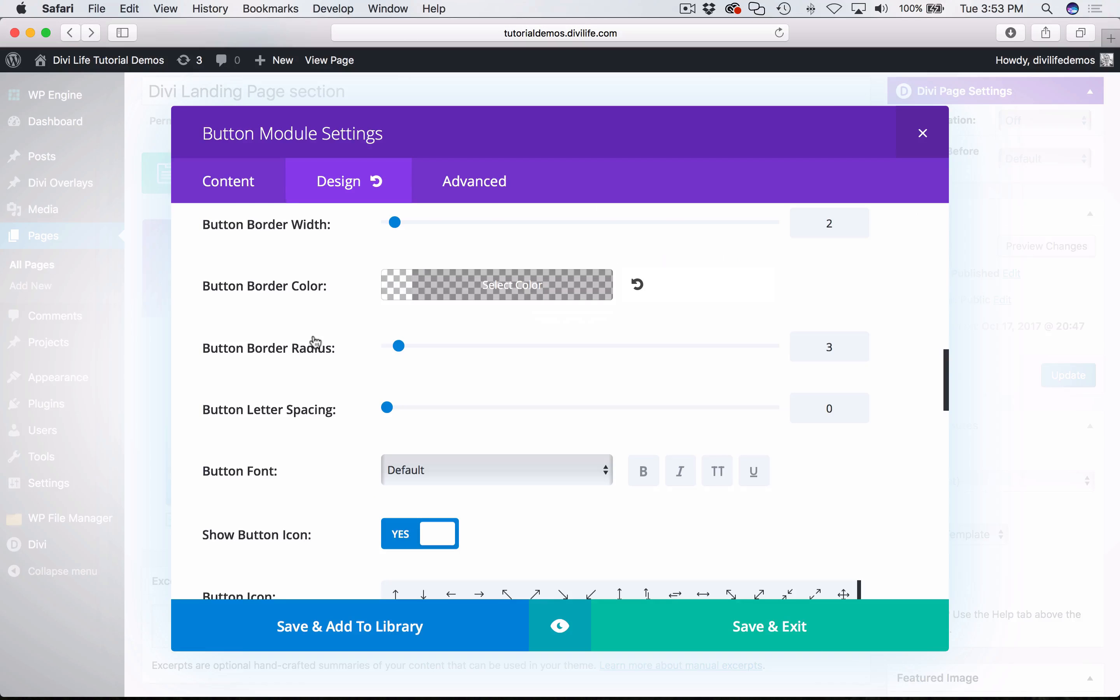
- Look up the border radius in the Chrome tutorial, and set the button's border radius to 60 in the Safari module settings
{"action": "key", "text": "super+Tab"}
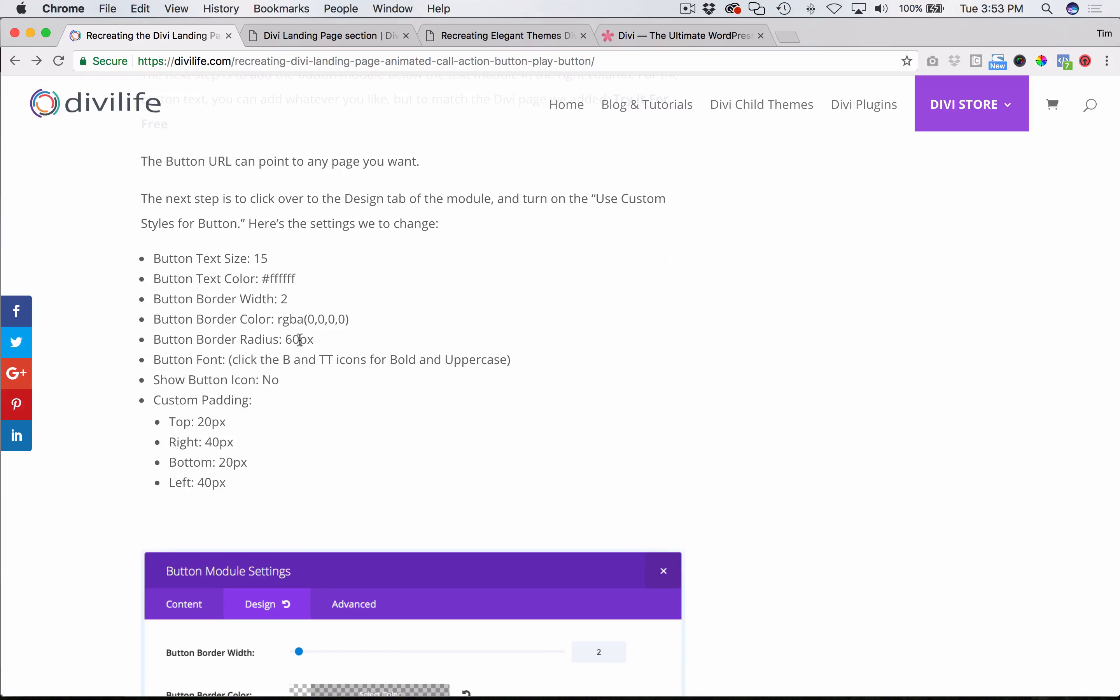
{"action": "double_click", "coordinate": [299, 338]}
{"action": "key", "text": "super+Tab"}
{"action": "double_click", "coordinate": [839, 353]}
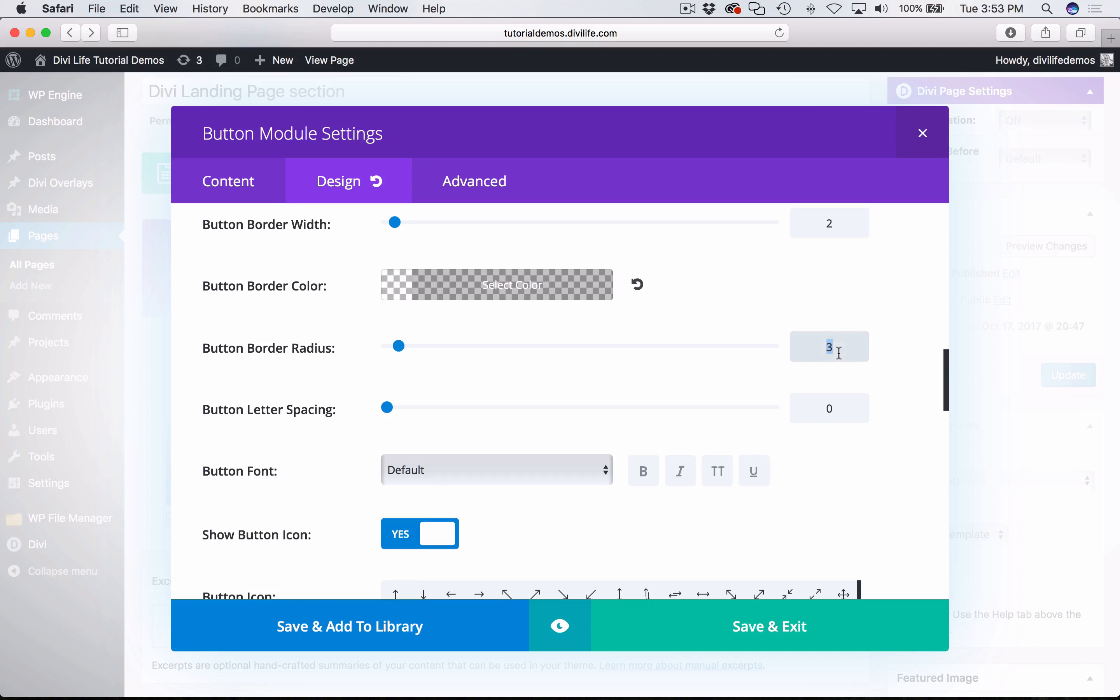
{"action": "type", "text": "60"}
{"action": "left_click", "coordinate": [915, 434]}
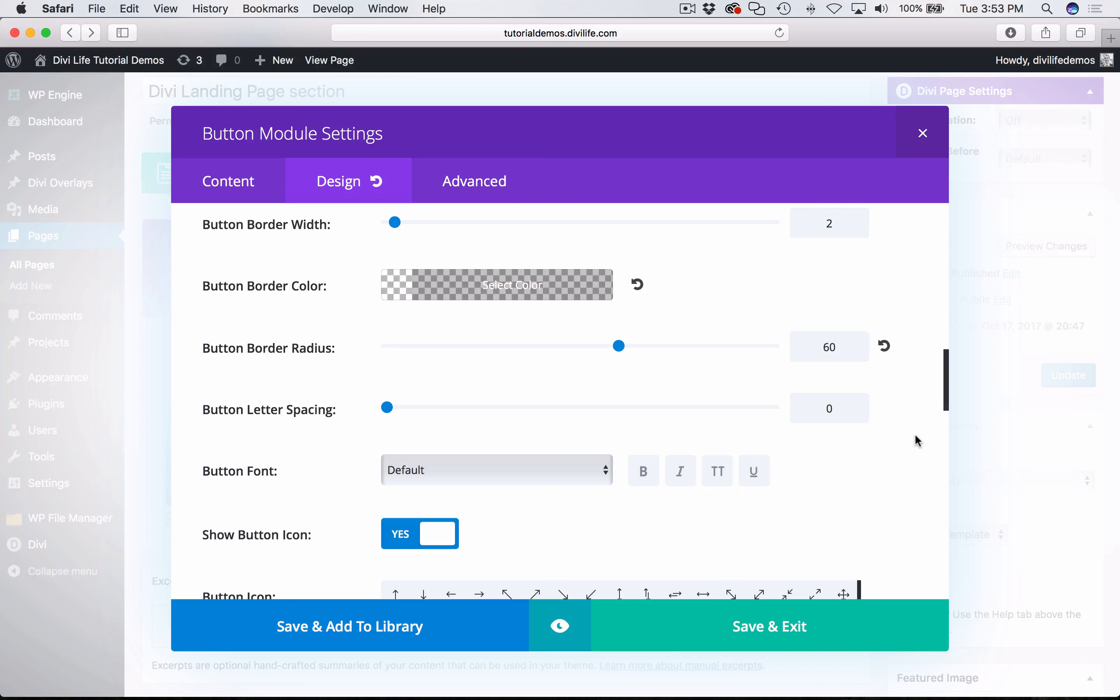
- Check the font settings in the Chrome tutorial, and make the button font bold and uppercase in Safari, keeping the Default font
{"action": "key", "text": "super+Tab"}
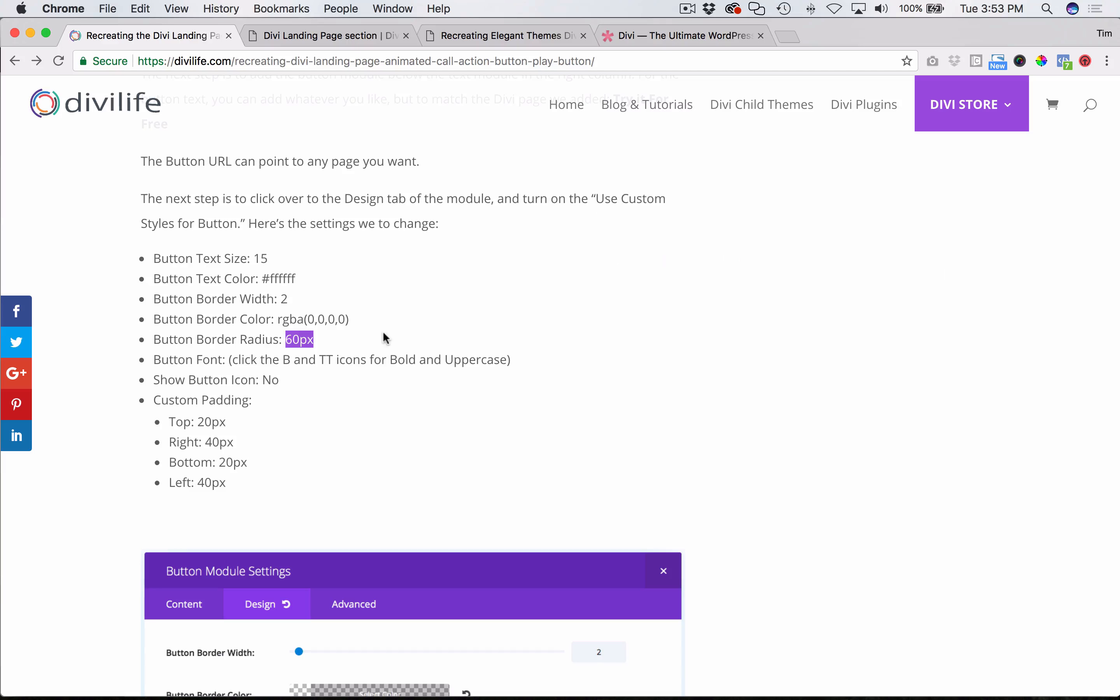
{"action": "scroll", "coordinate": [381, 330], "scroll_direction": "down", "scroll_amount": 4}
{"action": "key", "text": "super+Tab"}
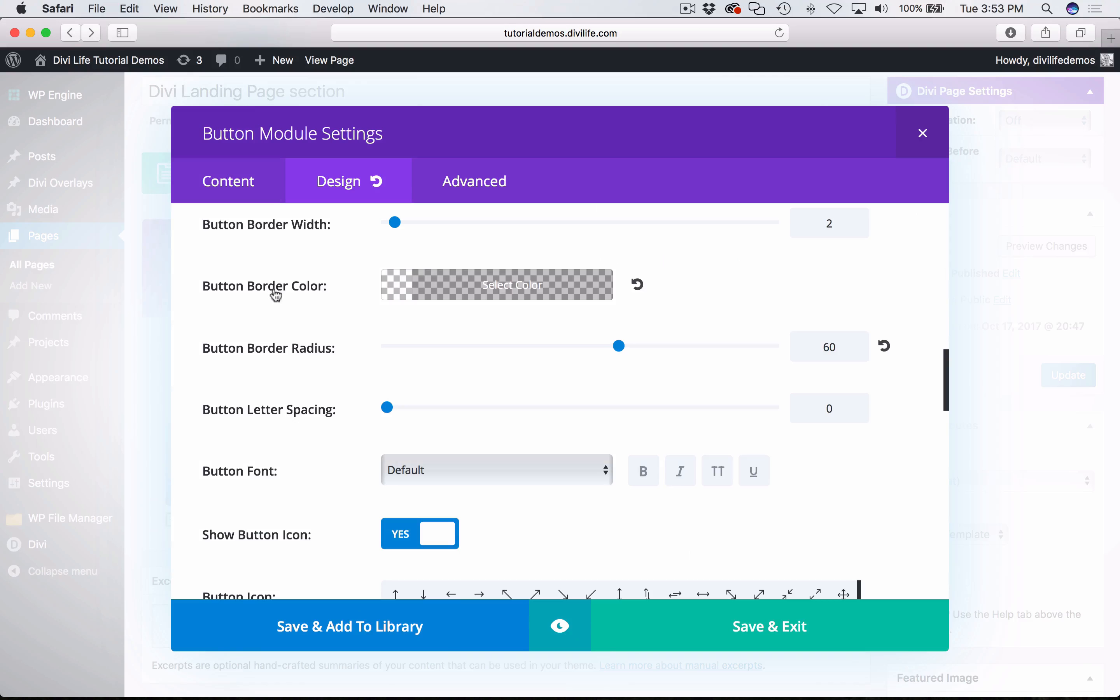
{"action": "scroll", "coordinate": [275, 400], "scroll_direction": "down", "scroll_amount": 3}
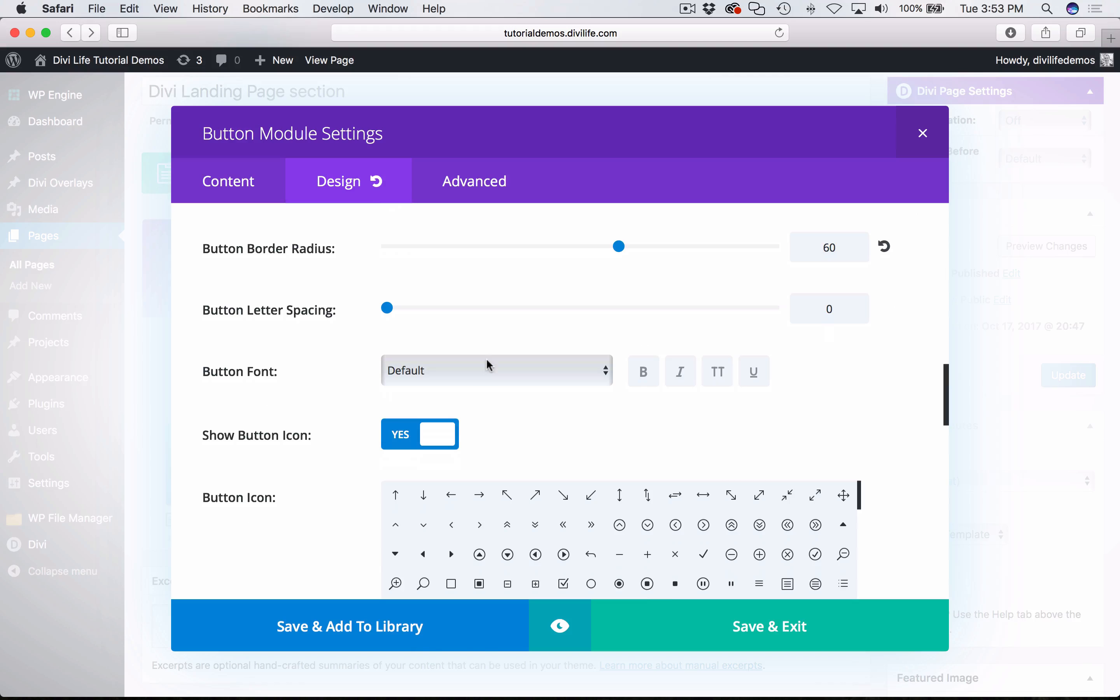
{"action": "left_click", "coordinate": [437, 374]}
{"action": "left_click", "coordinate": [314, 381]}
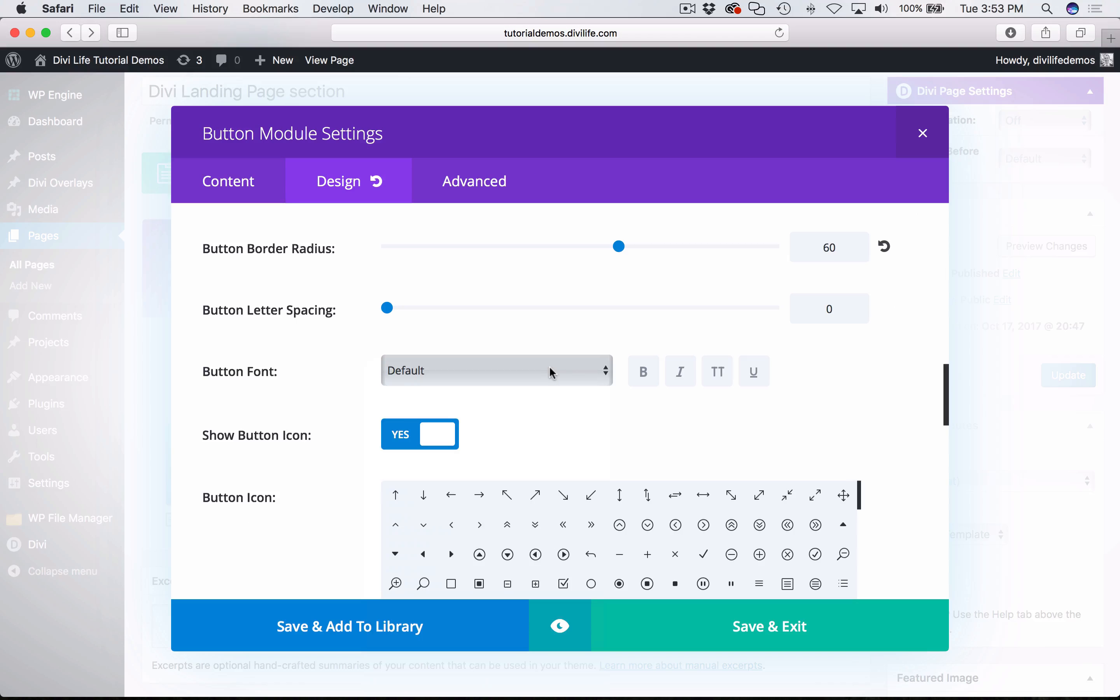
{"action": "left_click", "coordinate": [493, 365]}
{"action": "left_click", "coordinate": [319, 376]}
{"action": "left_click", "coordinate": [649, 380]}
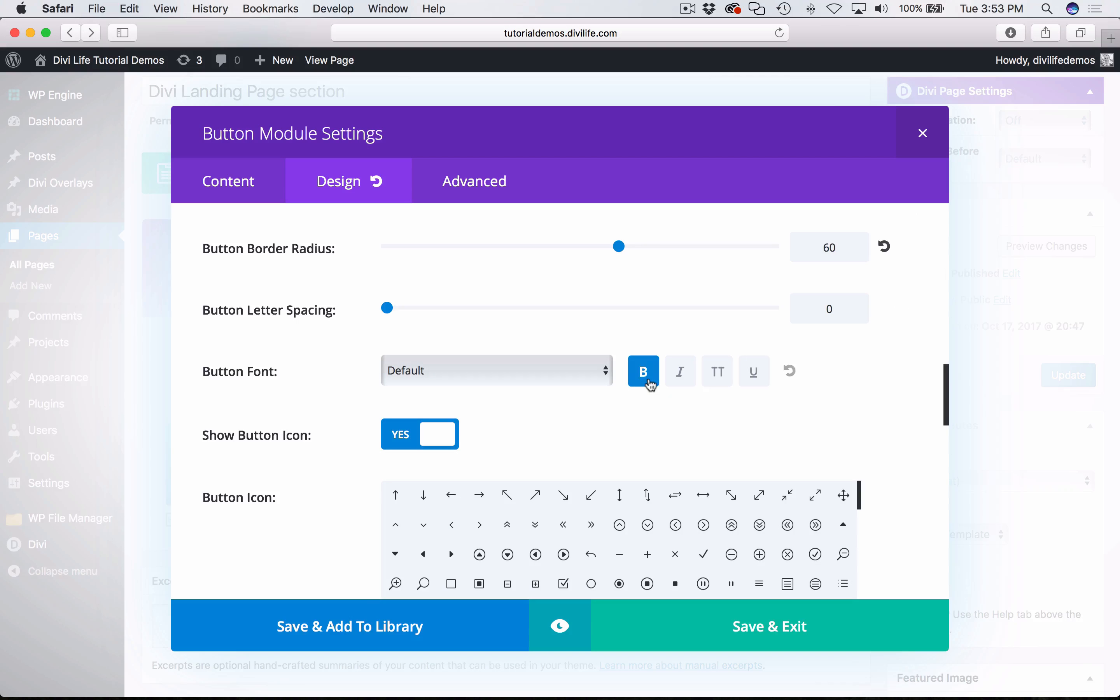
{"action": "left_click", "coordinate": [720, 379]}
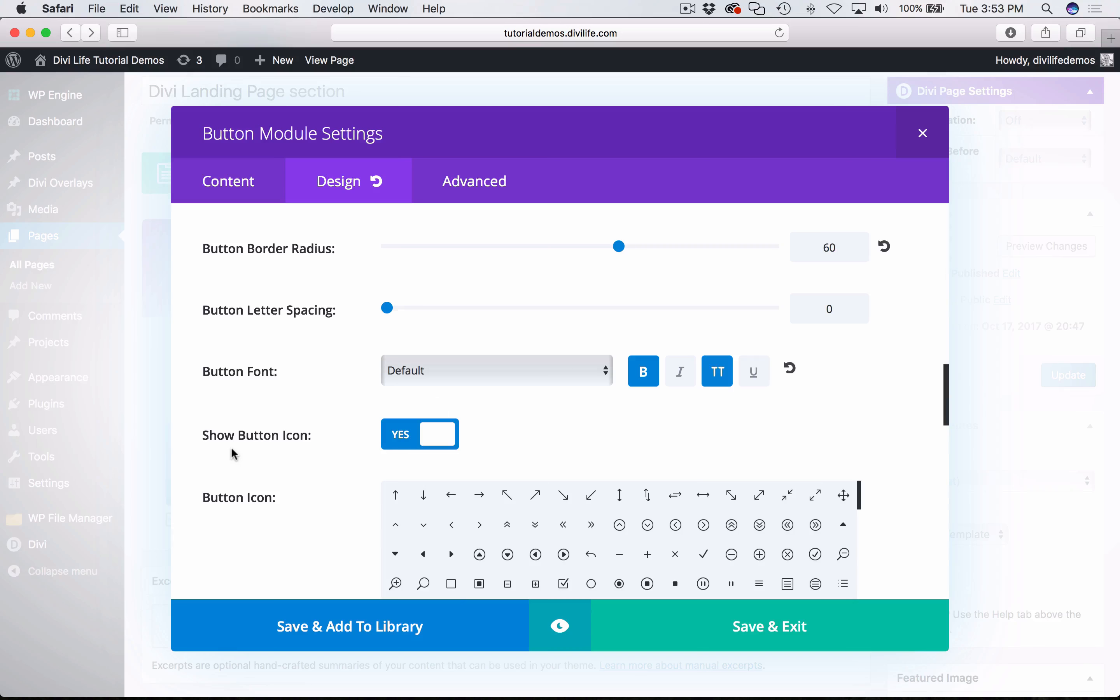
- Check the icon setting in the Chrome tutorial, and set Show Button Icon to No in Safari
{"action": "key", "text": "super+Tab"}
{"action": "key", "text": "super+Tab"}
{"action": "left_click", "coordinate": [424, 435]}
{"action": "scroll", "coordinate": [712, 464], "scroll_direction": "down", "scroll_amount": 5}
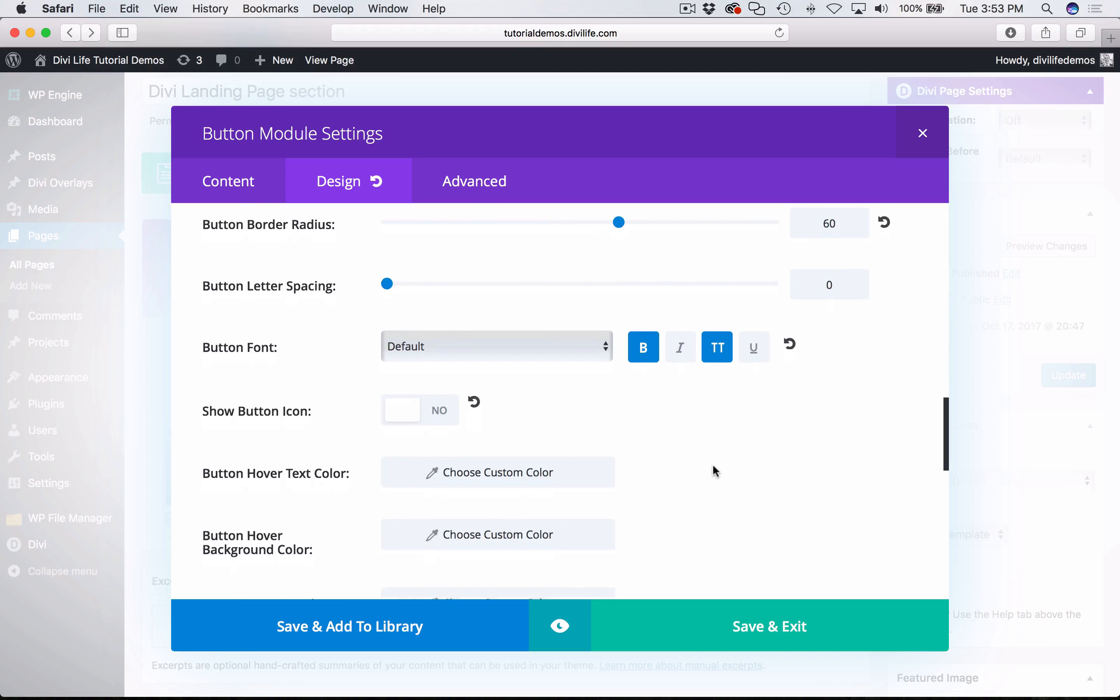
- Look up the custom padding values in the Chrome tutorial, and find the Spacing settings of the button module in Safari
{"action": "key", "text": "super+Tab"}
{"action": "scroll", "coordinate": [461, 388], "scroll_direction": "down", "scroll_amount": 3}
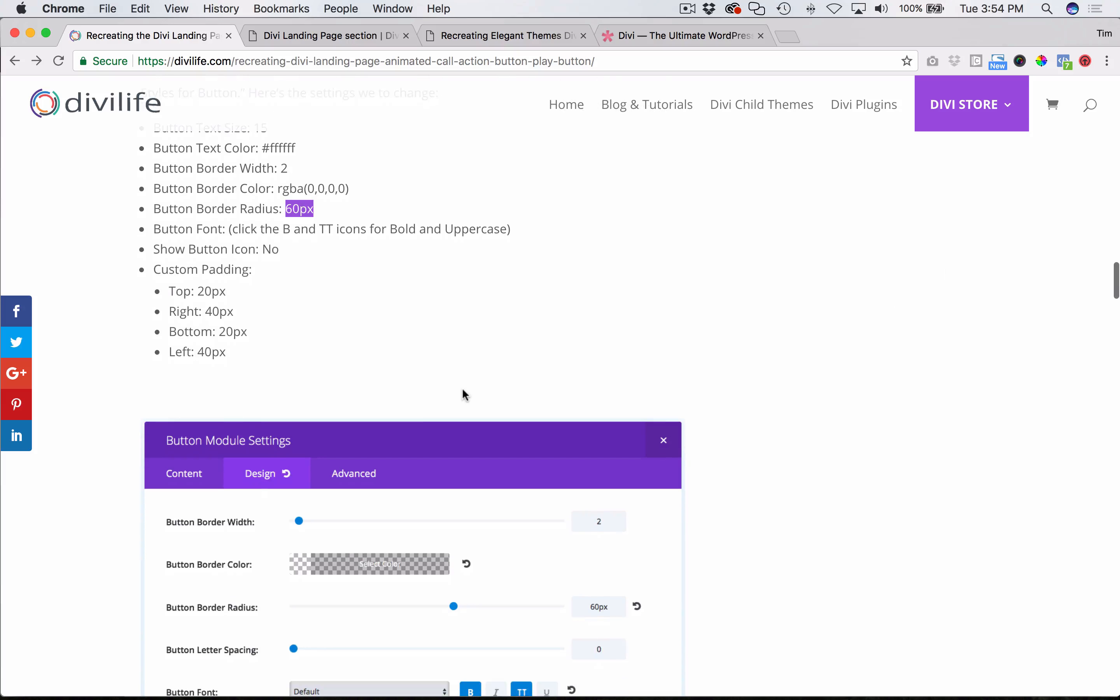
{"action": "scroll", "coordinate": [462, 390], "scroll_direction": "down", "scroll_amount": 1}
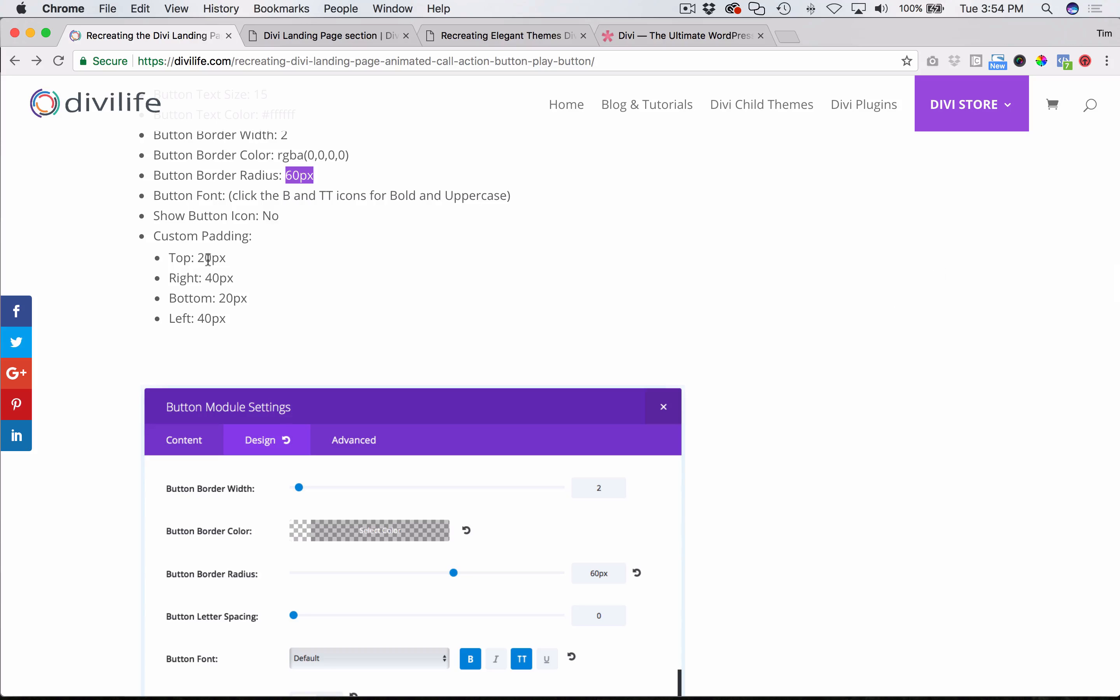
{"action": "key", "text": "super+Tab"}
{"action": "scroll", "coordinate": [771, 410], "scroll_direction": "down", "scroll_amount": 10}
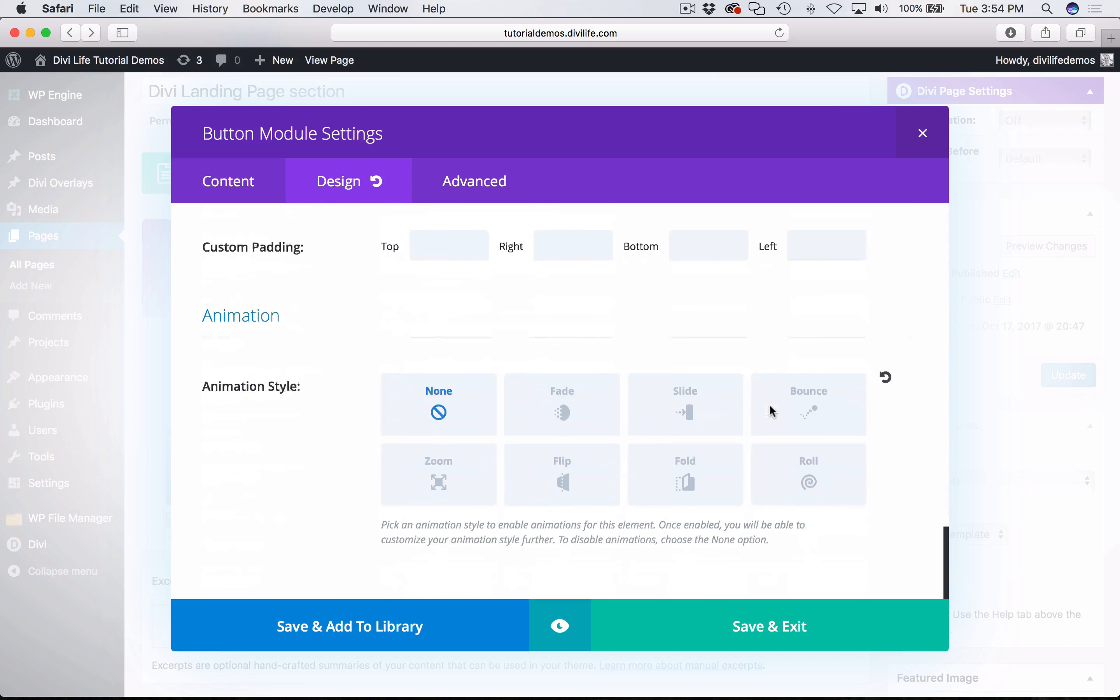
{"action": "scroll", "coordinate": [579, 372], "scroll_direction": "up", "scroll_amount": 2}
{"action": "key", "text": "super+Tab"}
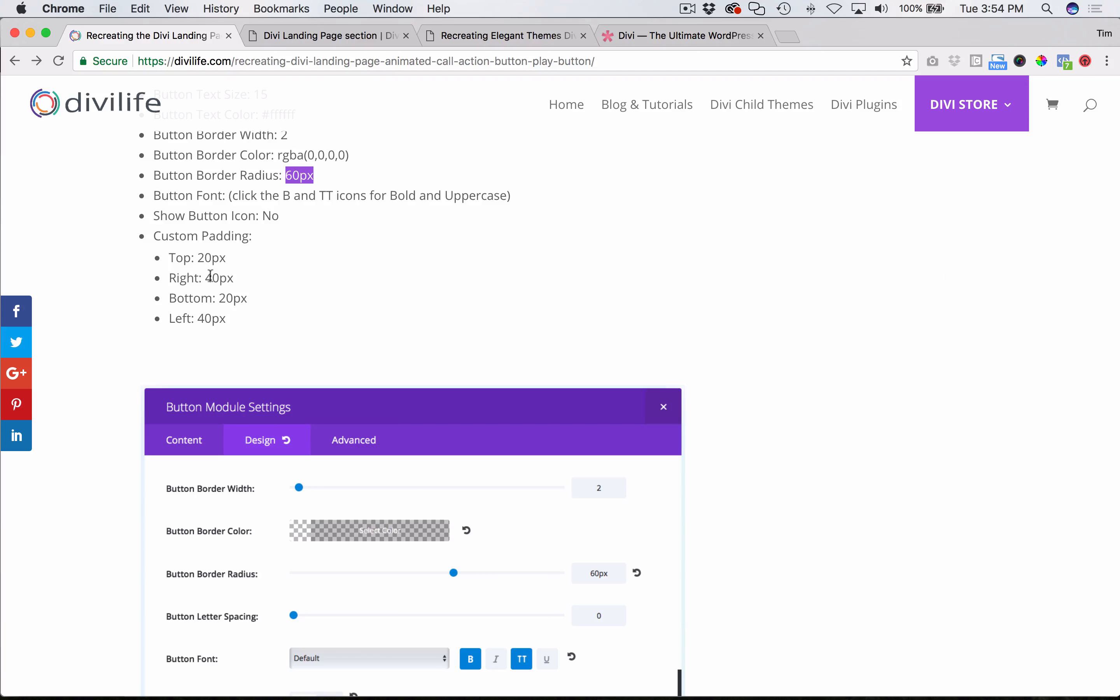
{"action": "key", "text": "super+Tab"}
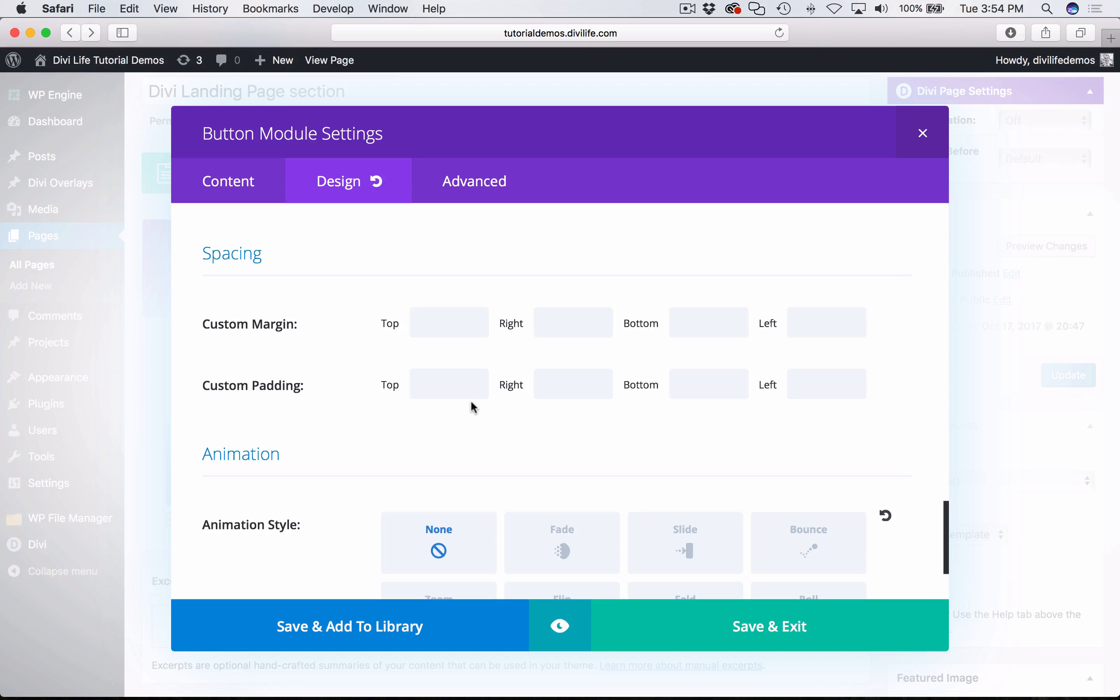
- Set the button's Custom Margin to 20 top, 40 right, 20 bottom and 40 left
{"action": "left_click", "coordinate": [437, 334]}
{"action": "type", "text": "2"}
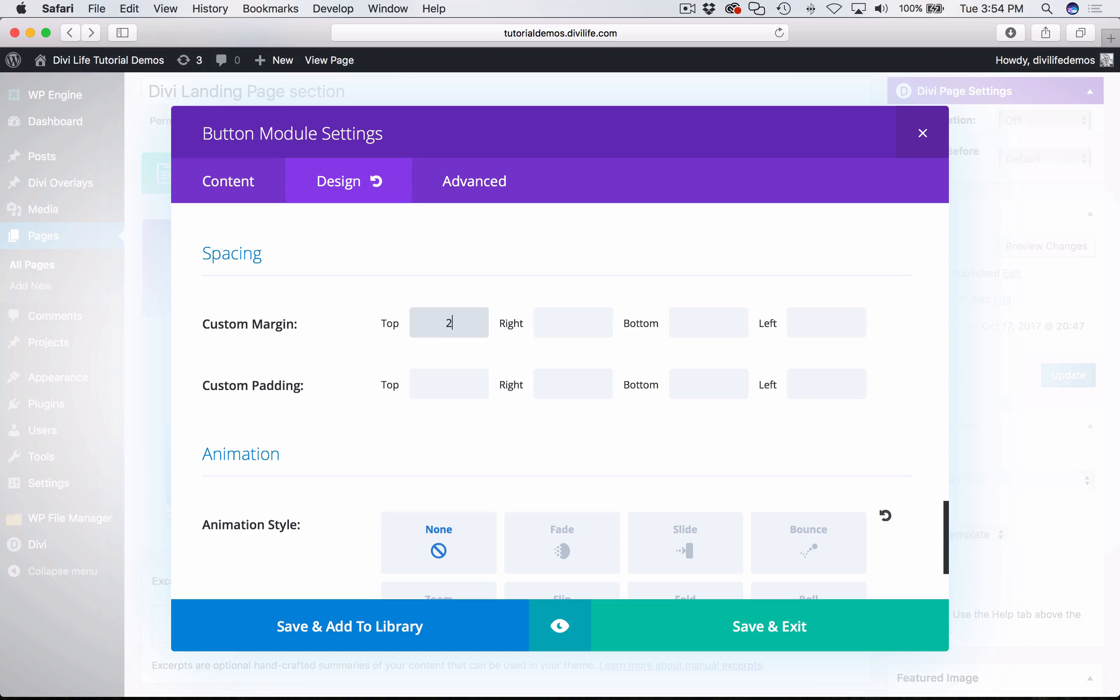
{"action": "type", "text": "0"}
{"action": "key", "text": "Tab"}
{"action": "type", "text": "40"}
{"action": "key", "text": "Tab"}
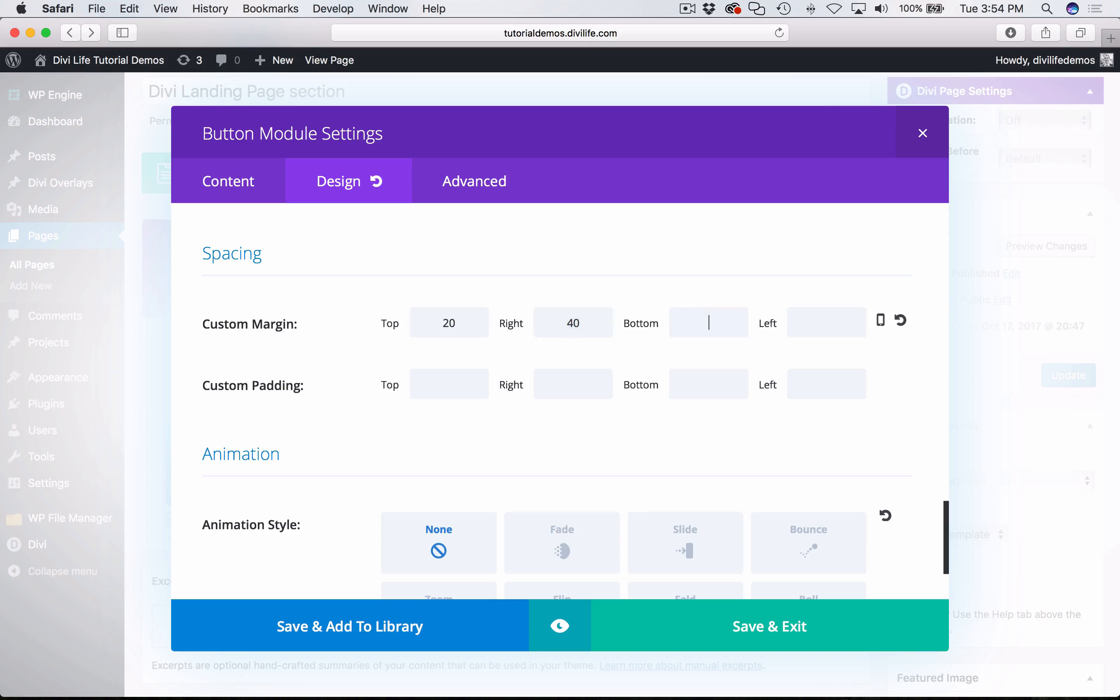
{"action": "type", "text": "20"}
{"action": "key", "text": "Tab"}
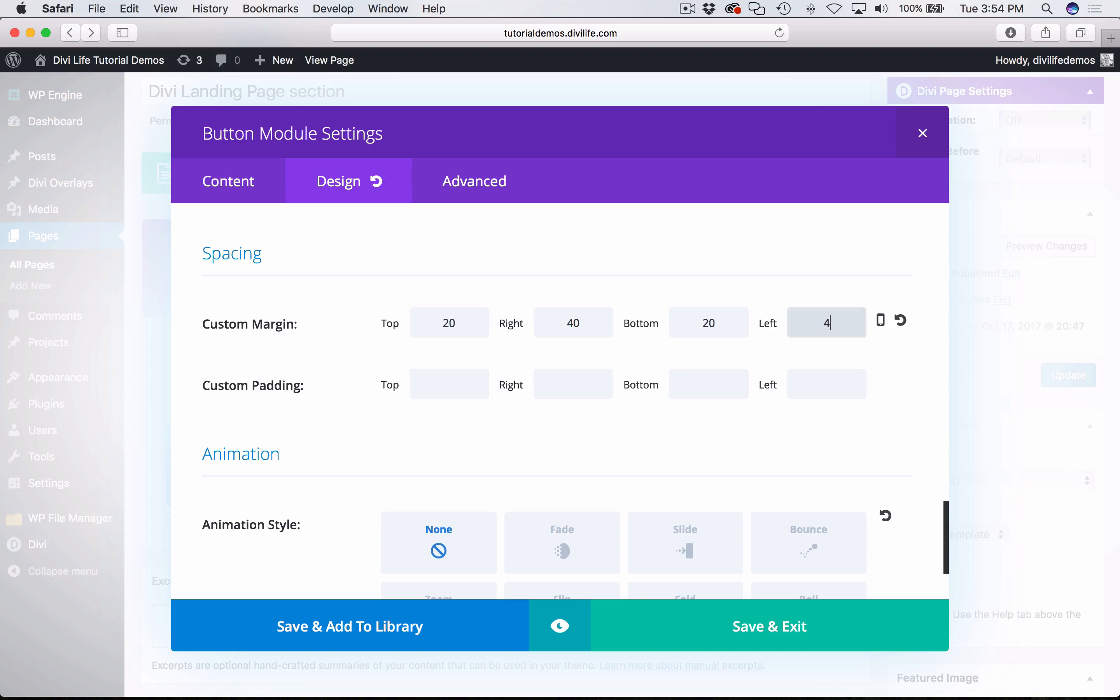
{"action": "left_click", "coordinate": [903, 467]}
- Save and close the button module settings, and update the page
{"action": "scroll", "coordinate": [902, 468], "scroll_direction": "down", "scroll_amount": 3}
{"action": "left_click", "coordinate": [775, 624]}
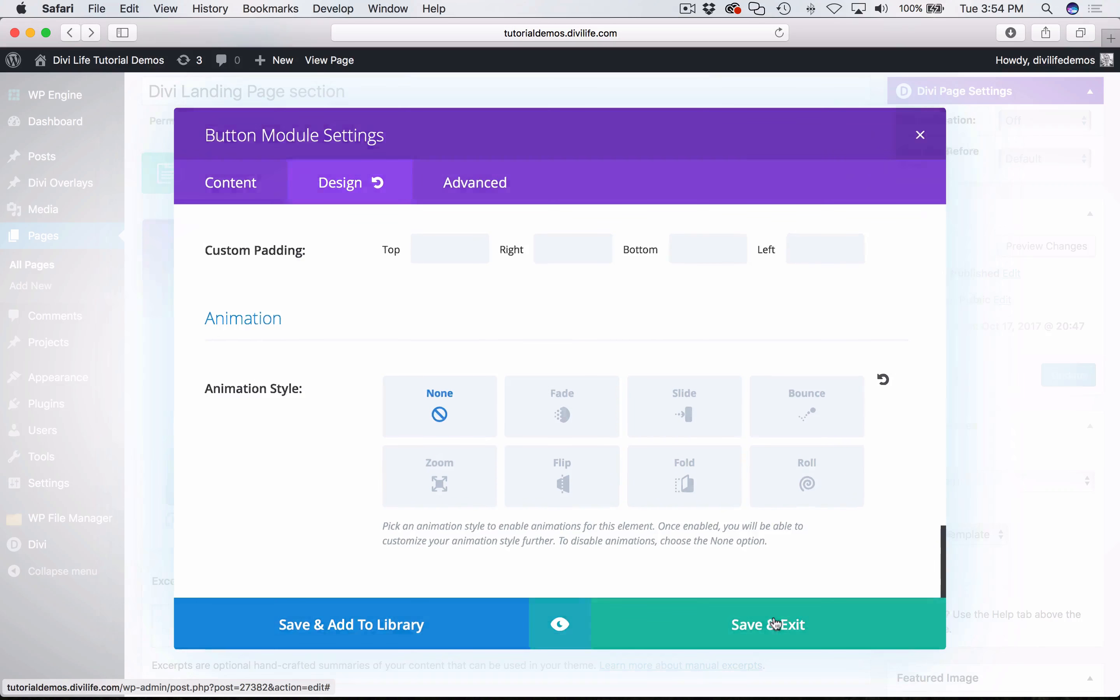
{"action": "left_click", "coordinate": [1069, 376]}
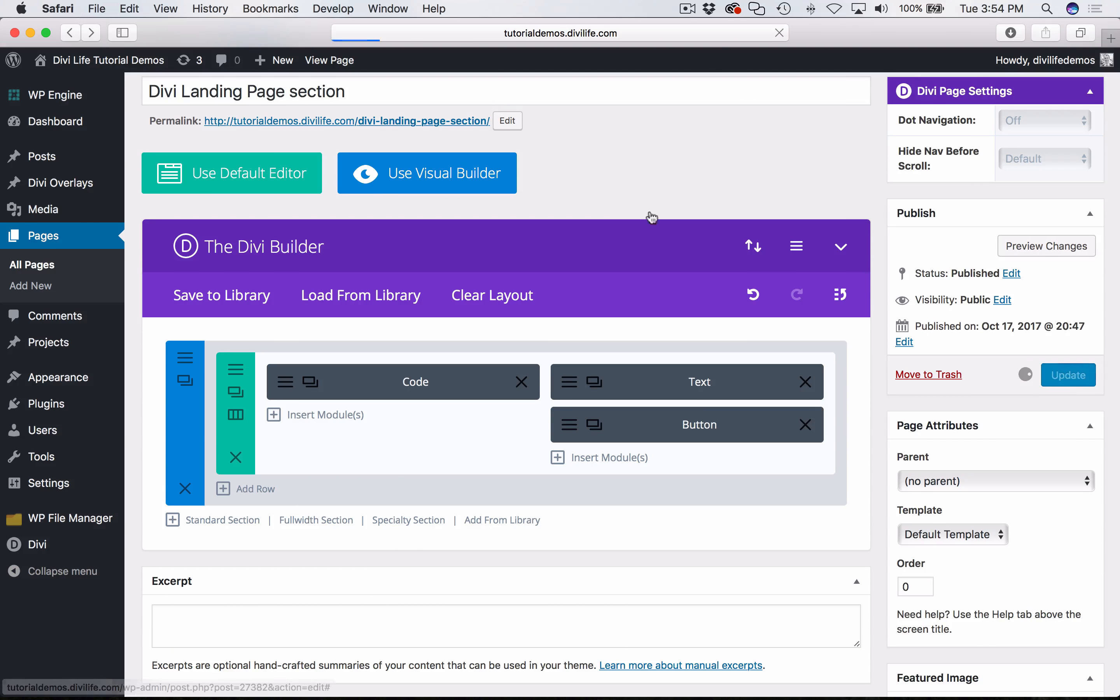
- Switch to the tutorial in Chrome, find the instructions for the button's CSS class, and select the class name et-gallery-button–animated for copying
{"action": "key", "text": "super+Tab"}
{"action": "scroll", "coordinate": [321, 227], "scroll_direction": "down", "scroll_amount": 10}
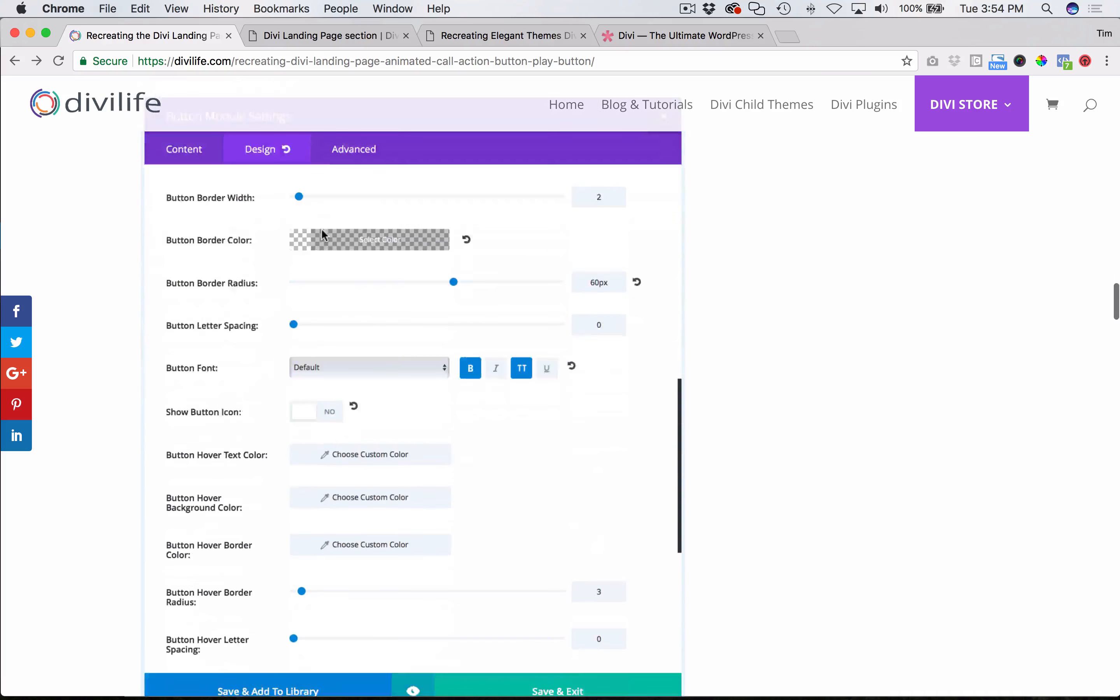
{"action": "scroll", "coordinate": [324, 229], "scroll_direction": "up", "scroll_amount": 6}
{"action": "scroll", "coordinate": [596, 424], "scroll_direction": "down", "scroll_amount": 2}
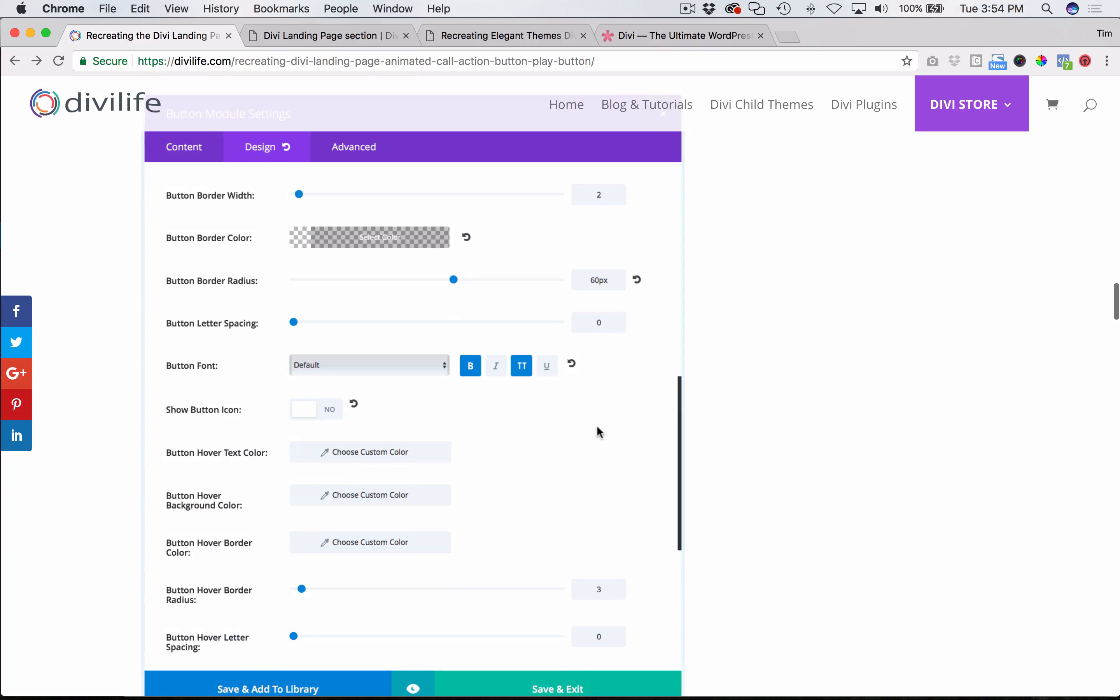
{"action": "scroll", "coordinate": [705, 466], "scroll_direction": "down", "scroll_amount": 10}
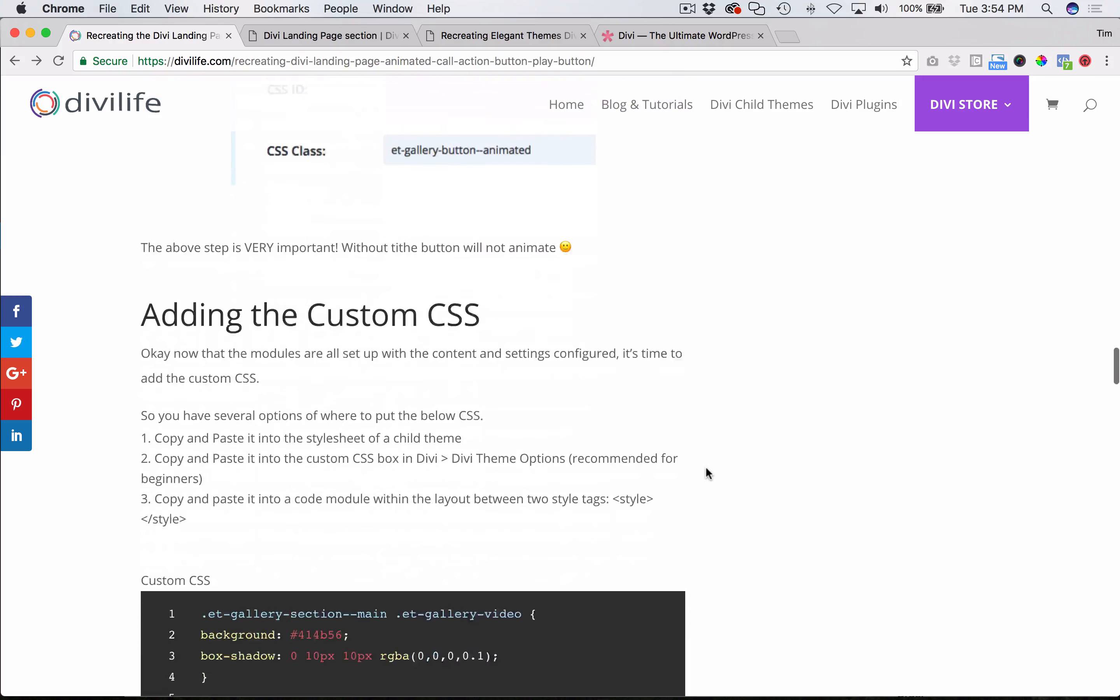
{"action": "scroll", "coordinate": [705, 465], "scroll_direction": "up", "scroll_amount": 2}
{"action": "scroll", "coordinate": [801, 379], "scroll_direction": "up", "scroll_amount": 8}
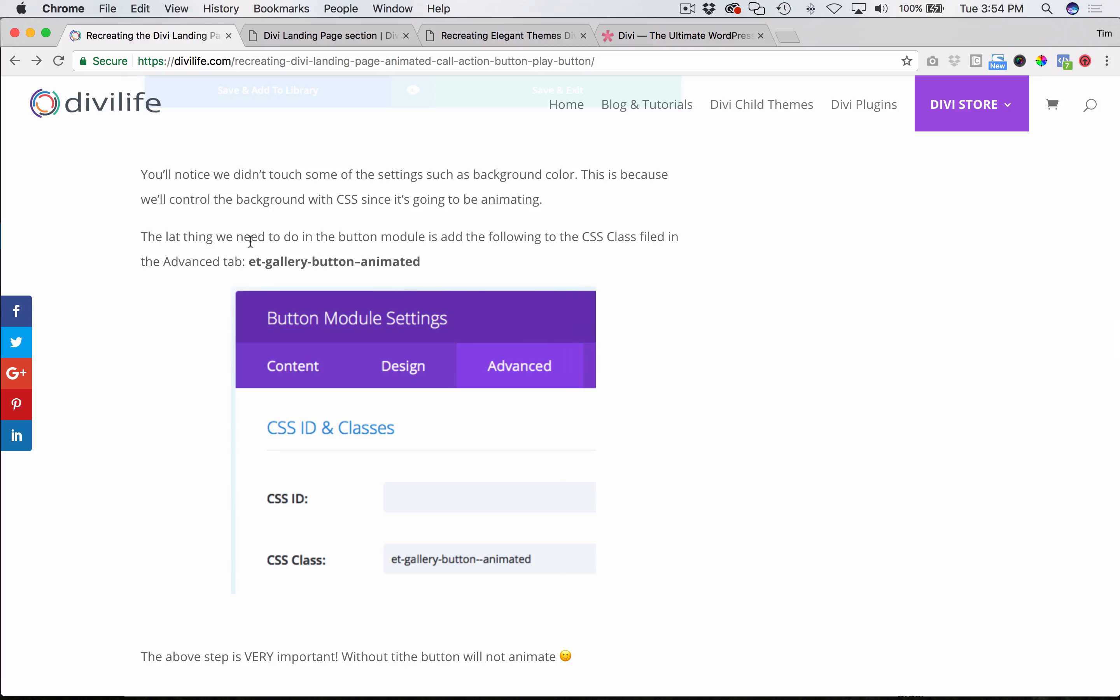
{"action": "left_click_drag", "start_coordinate": [249, 260], "coordinate": [424, 257]}
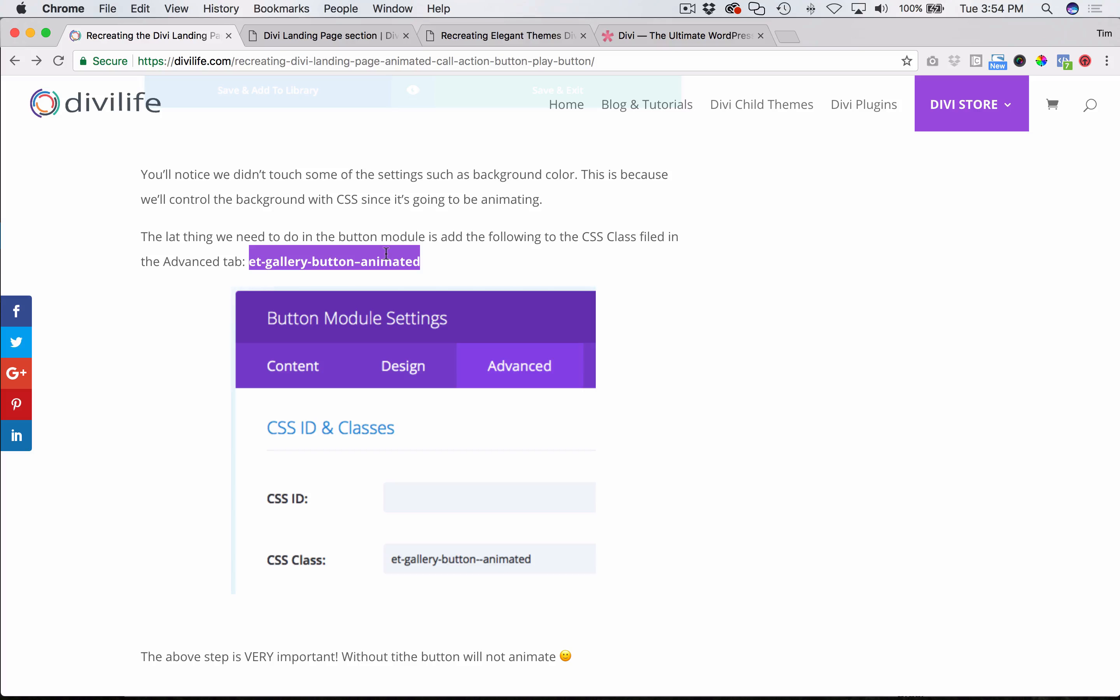
- Switch to Safari, open the Button module's advanced settings, and enter the CSS class et-gallery-button--animated with a double hyphen
{"action": "mouse_move", "coordinate": [303, 678]}
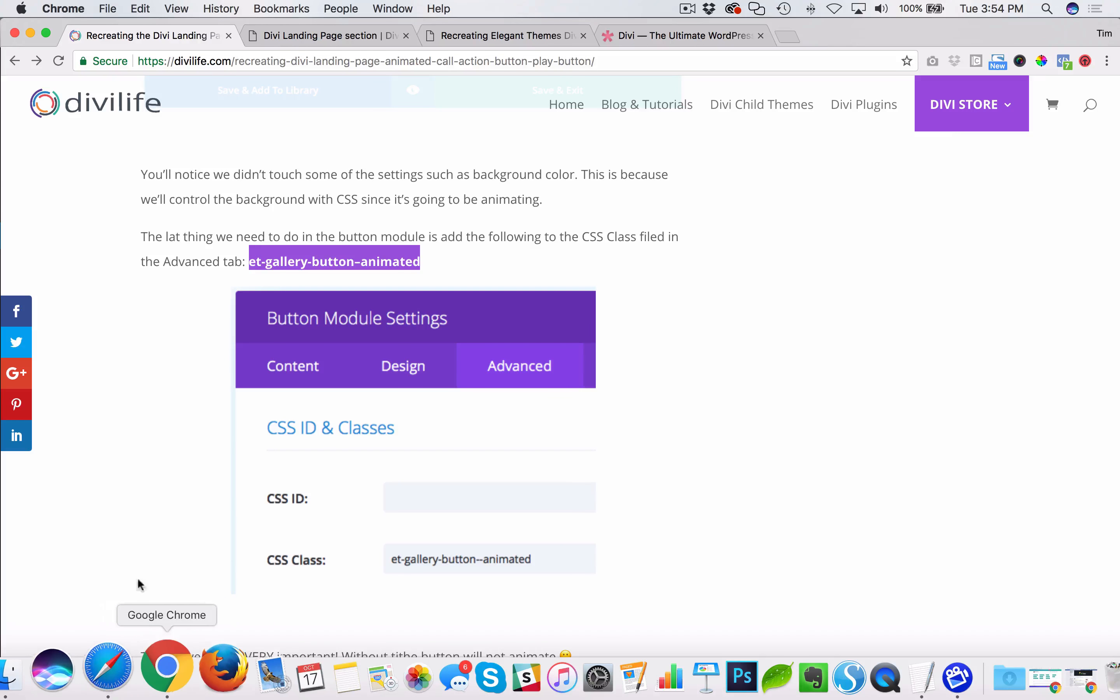
{"action": "key", "text": "super+Tab"}
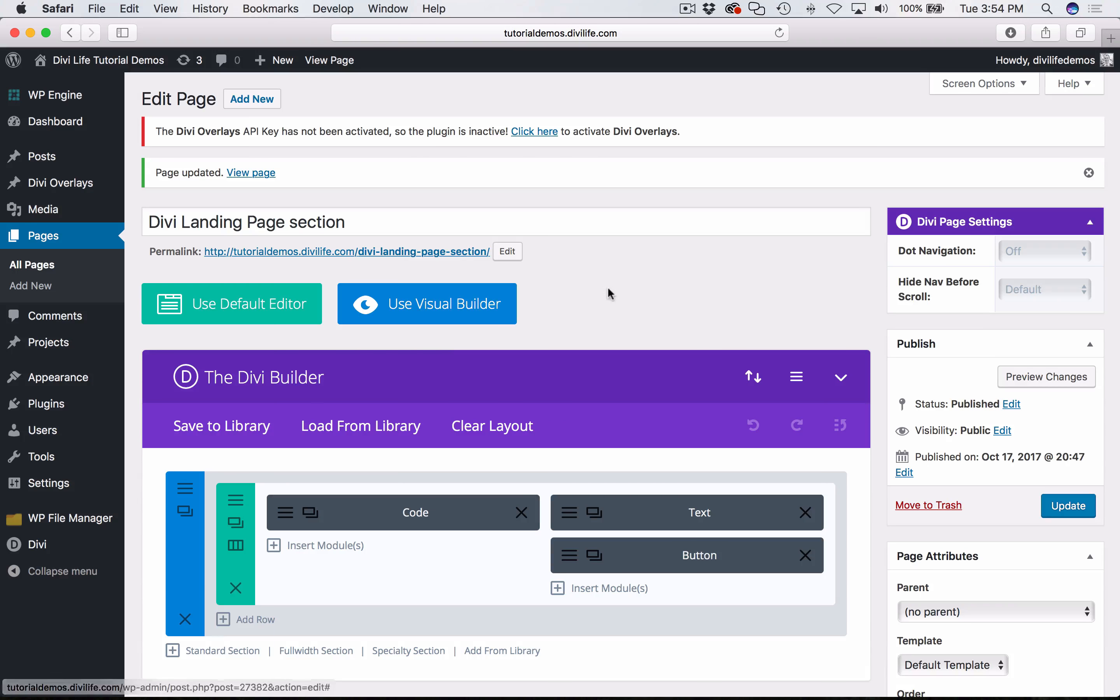
{"action": "left_click", "coordinate": [569, 562]}
{"action": "left_click", "coordinate": [417, 192]}
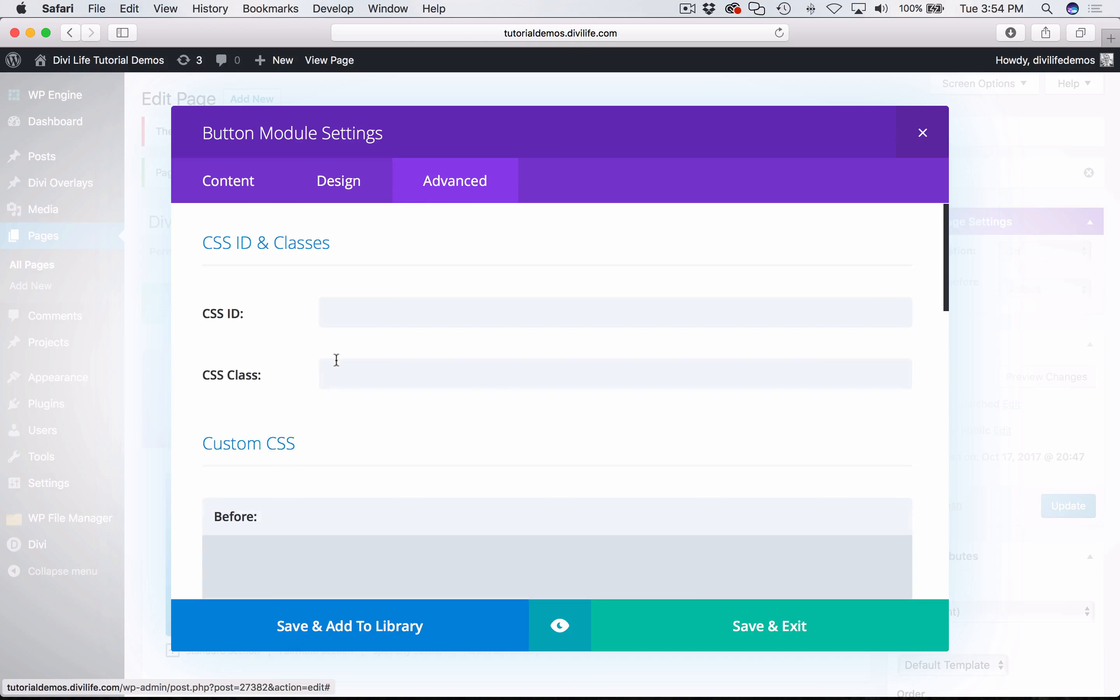
{"action": "left_click", "coordinate": [336, 361]}
{"action": "type", "text": "et-gallery-button-animated"}
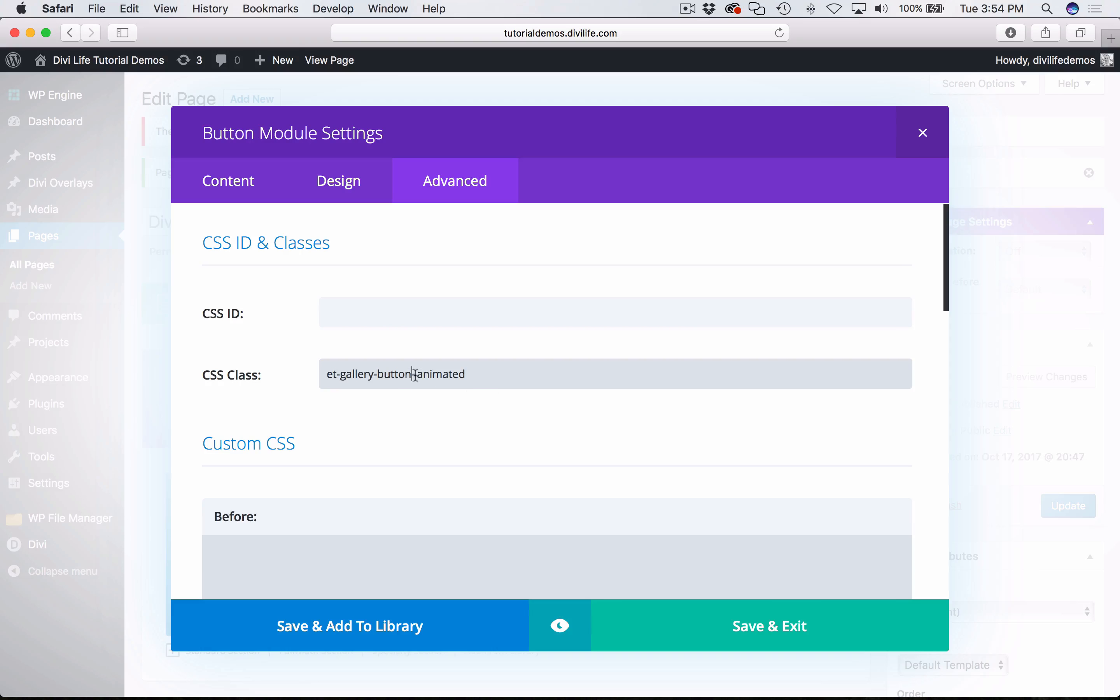
{"action": "type", "text": "-"}
{"action": "left_click_drag", "start_coordinate": [419, 374], "coordinate": [409, 375]}
{"action": "left_click", "coordinate": [436, 369]}
{"action": "left_click_drag", "start_coordinate": [482, 375], "coordinate": [278, 360]}
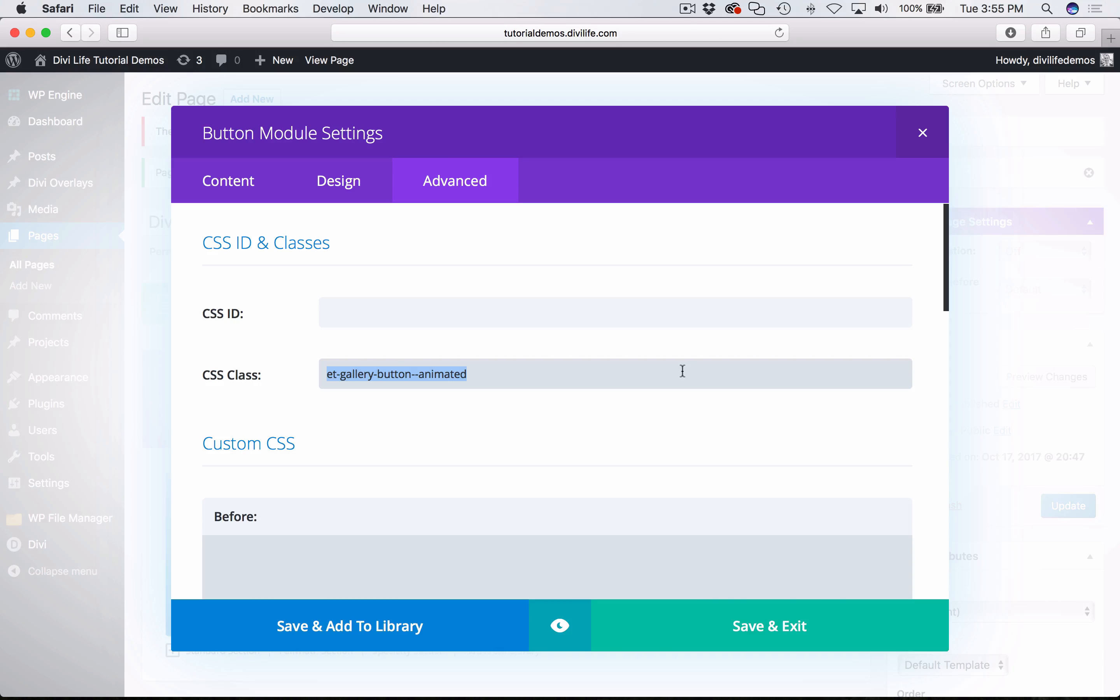
{"action": "left_click", "coordinate": [599, 414]}
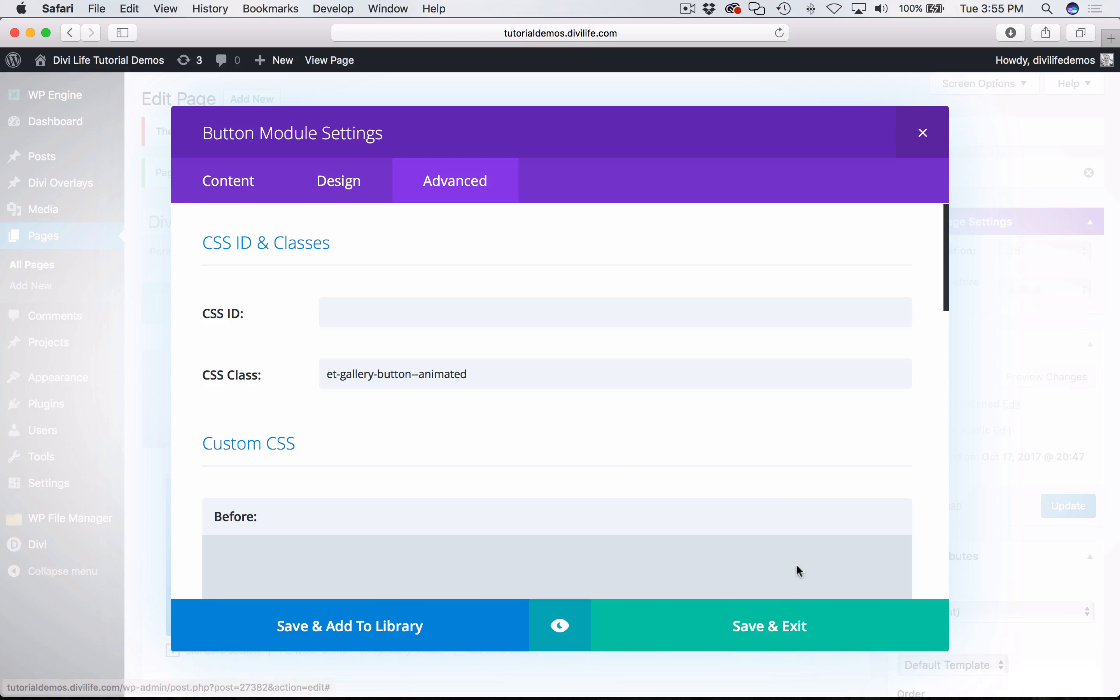
- Save and exit the button module with its CSS class, and update the page again
{"action": "left_click", "coordinate": [764, 630]}
{"action": "scroll", "coordinate": [922, 555], "scroll_direction": "down", "scroll_amount": 2}
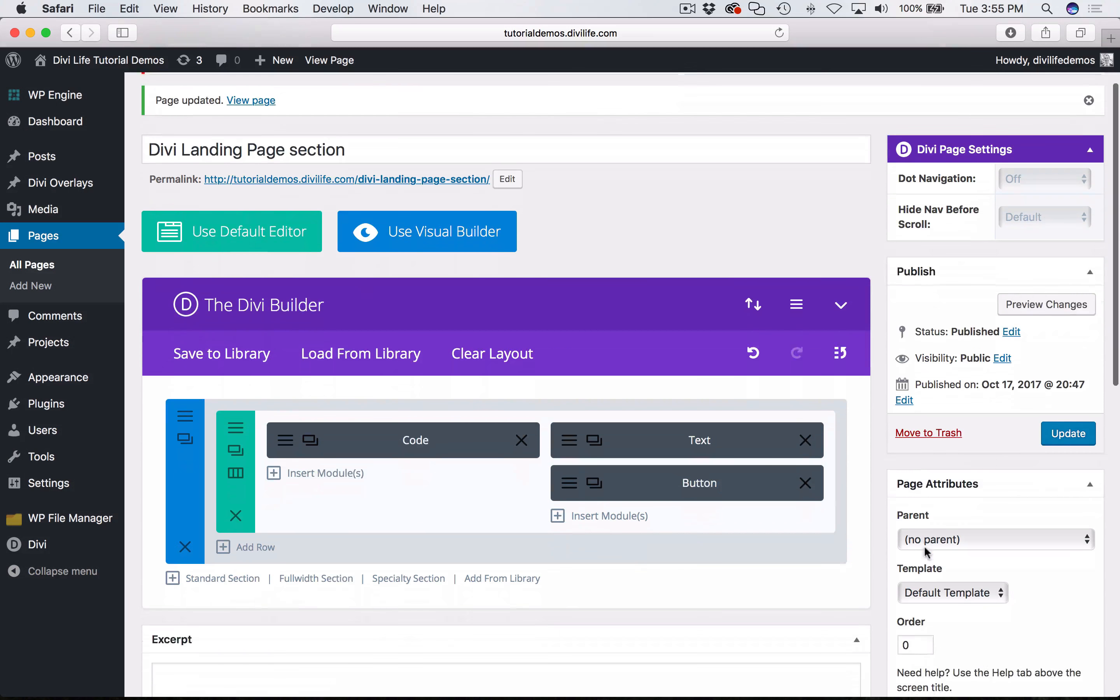
{"action": "left_click", "coordinate": [1069, 429]}
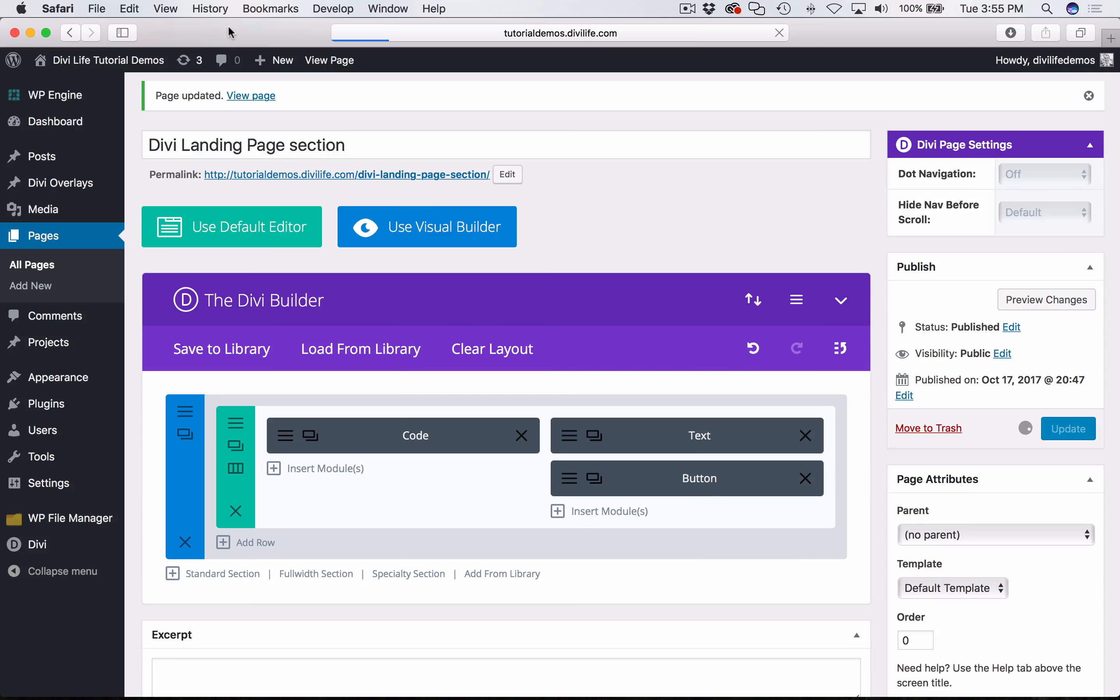
- Switch to the tutorial in Chrome, copy the entire Custom CSS block, lines 1 to 125, and return to the page editor in Safari
{"action": "key", "text": "super+Tab"}
{"action": "scroll", "coordinate": [341, 448], "scroll_direction": "down", "scroll_amount": 10}
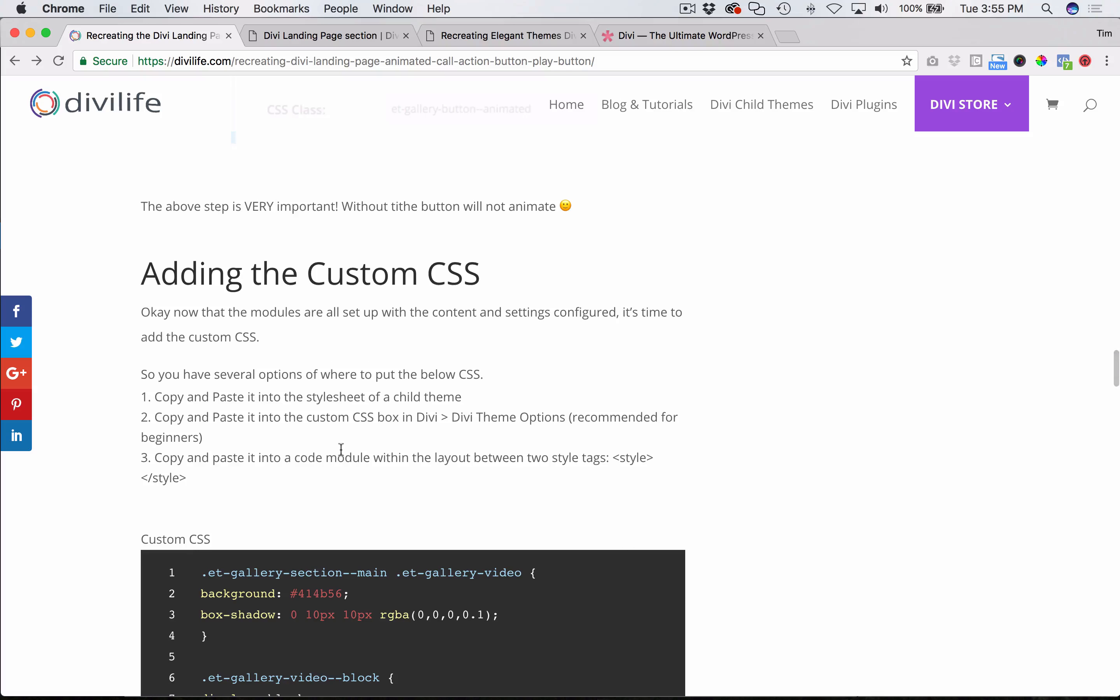
{"action": "scroll", "coordinate": [384, 417], "scroll_direction": "down", "scroll_amount": 3}
{"action": "scroll", "coordinate": [255, 292], "scroll_direction": "down", "scroll_amount": 3}
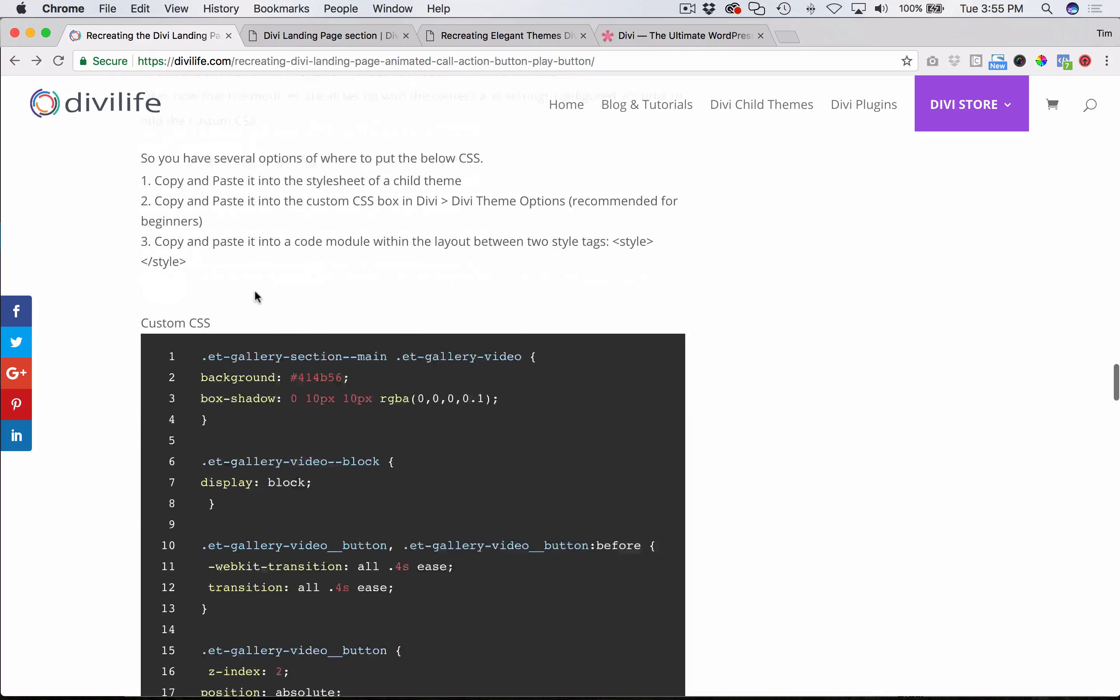
{"action": "left_click_drag", "start_coordinate": [203, 308], "coordinate": [233, 536]}
{"action": "scroll", "coordinate": [305, 421], "scroll_direction": "down", "scroll_amount": 15}
{"action": "scroll", "coordinate": [306, 420], "scroll_direction": "down", "scroll_amount": 20}
{"action": "scroll", "coordinate": [305, 420], "scroll_direction": "down", "scroll_amount": 14}
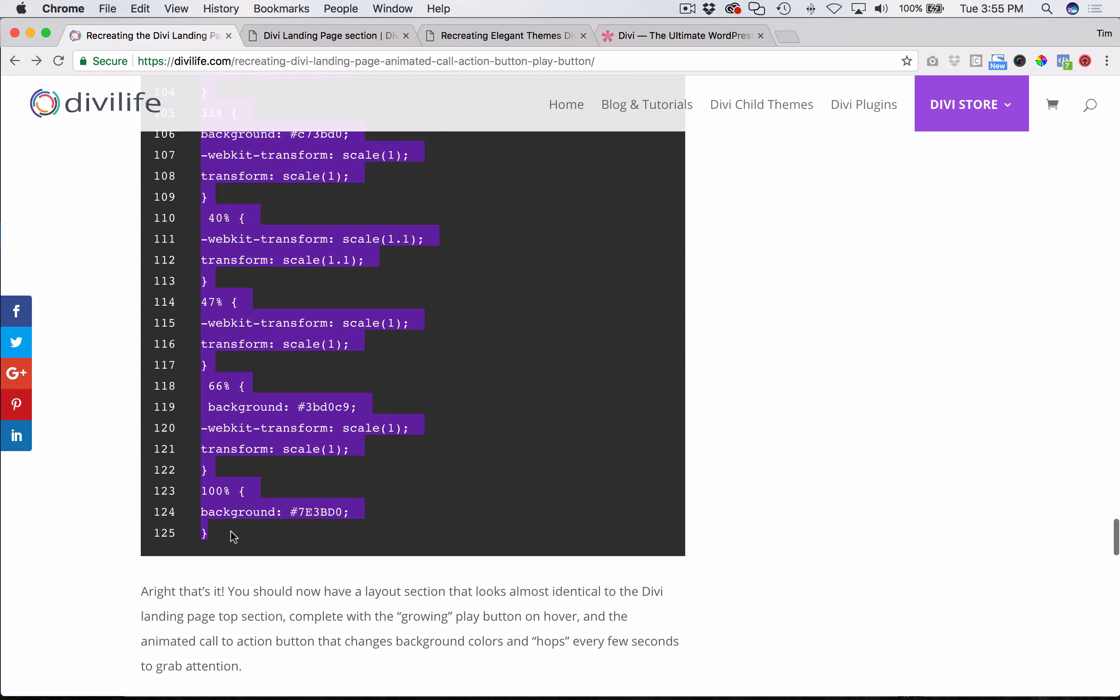
{"action": "scroll", "coordinate": [693, 445], "scroll_direction": "up", "scroll_amount": 10}
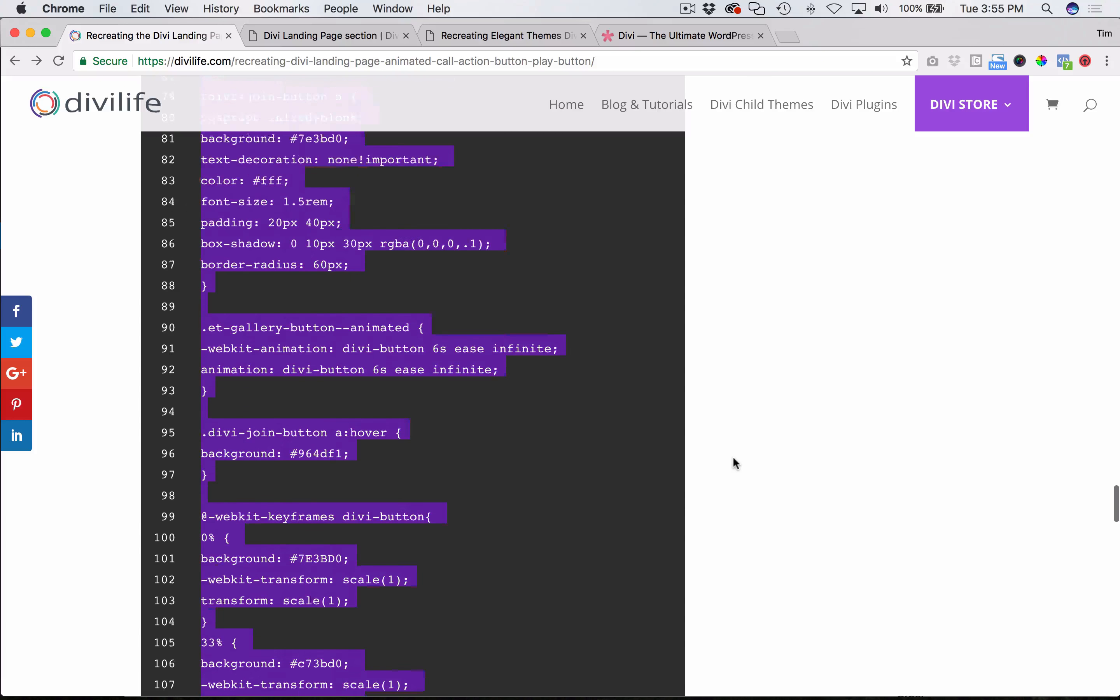
{"action": "scroll", "coordinate": [735, 463], "scroll_direction": "up", "scroll_amount": 20}
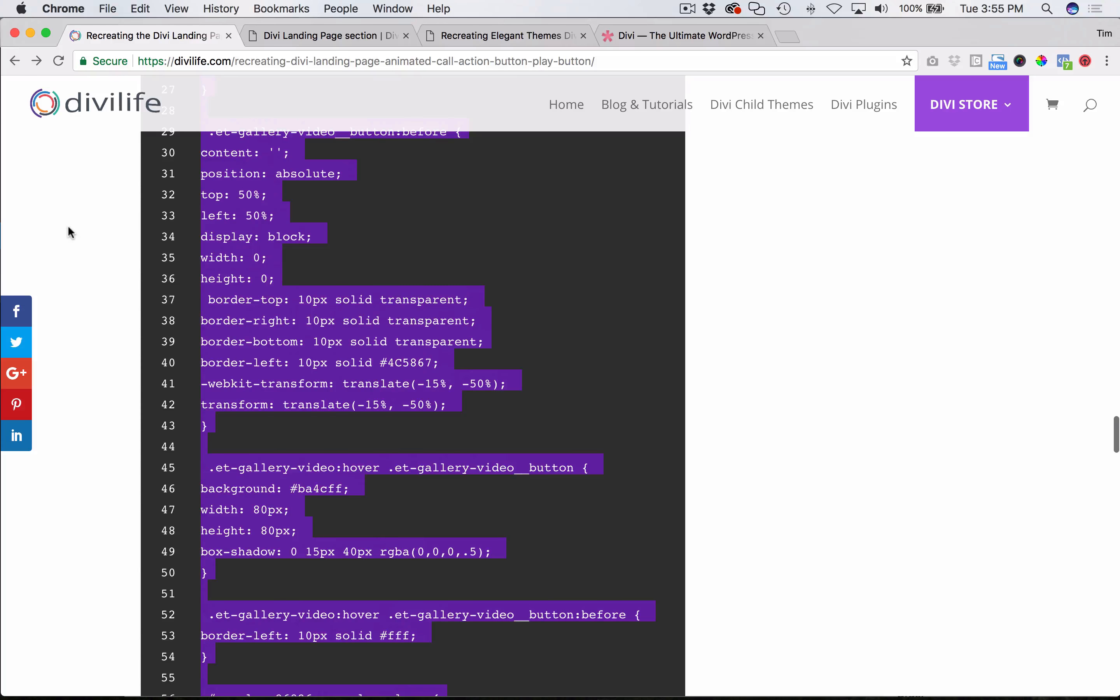
{"action": "scroll", "coordinate": [70, 231], "scroll_direction": "up", "scroll_amount": 6}
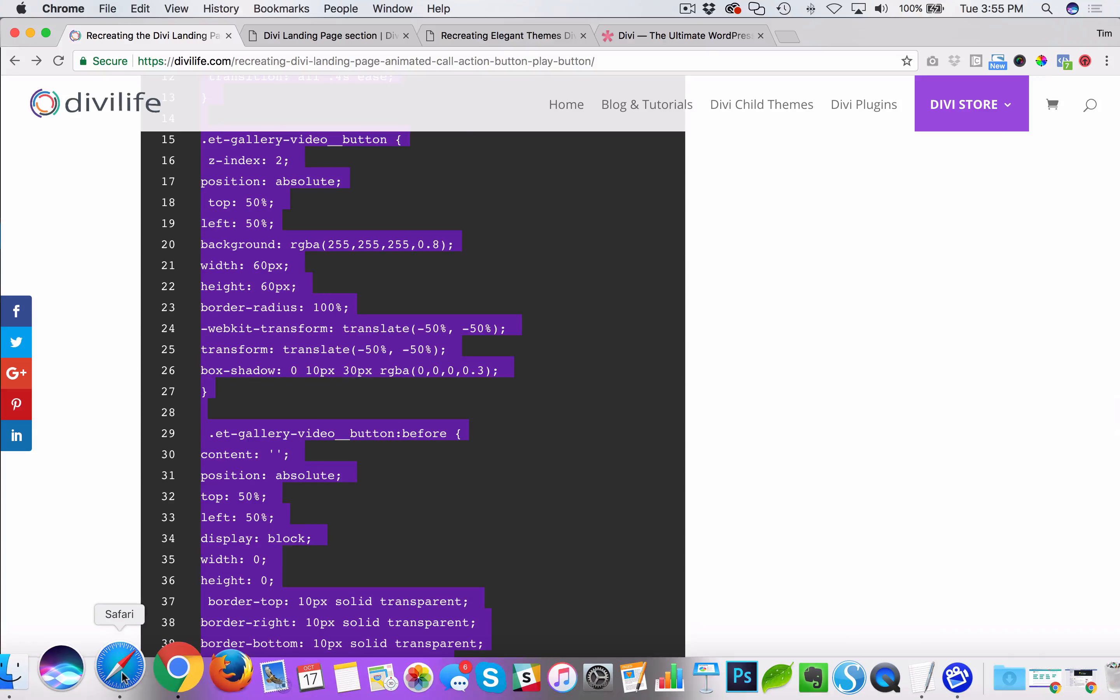
{"action": "left_click", "coordinate": [121, 670]}
{"action": "scroll", "coordinate": [607, 306], "scroll_direction": "down", "scroll_amount": 2}
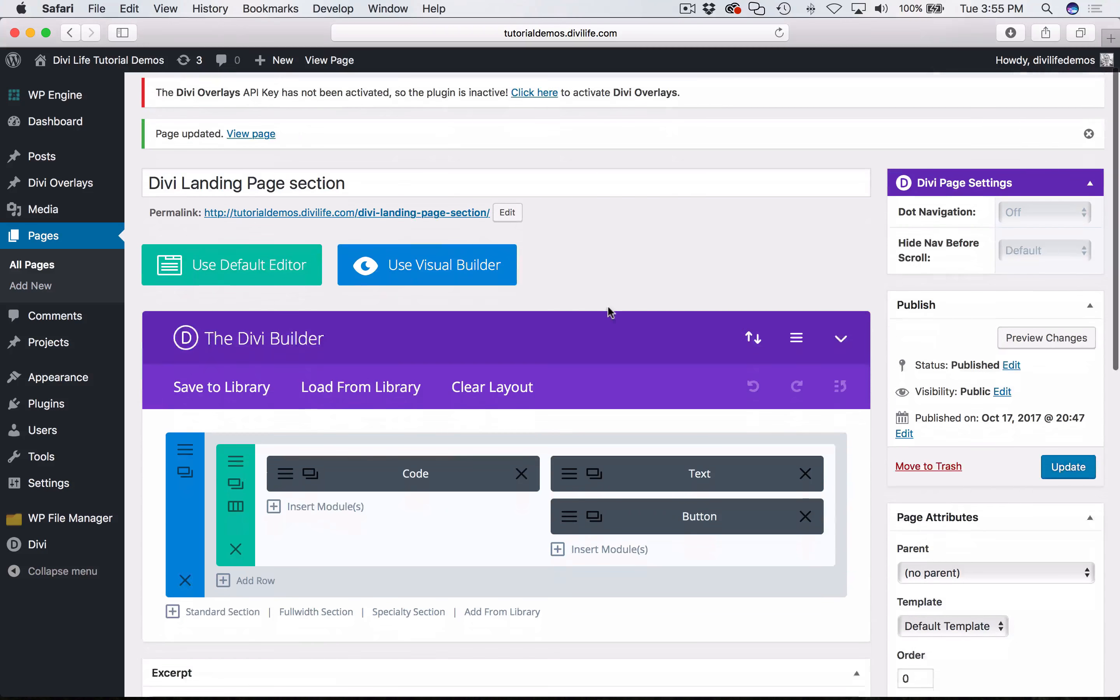
{"action": "scroll", "coordinate": [608, 307], "scroll_direction": "down", "scroll_amount": 3}
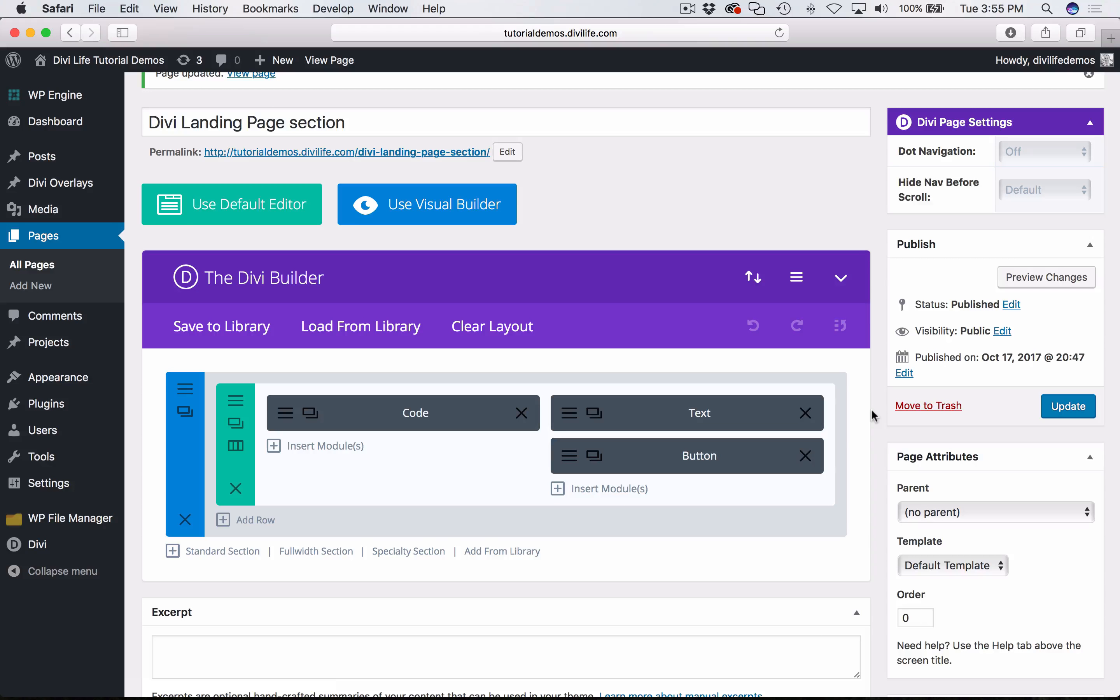
- Open the page's Divi Builder Settings and paste the copied CSS into the Custom CSS field
{"action": "mouse_move", "coordinate": [70, 545]}
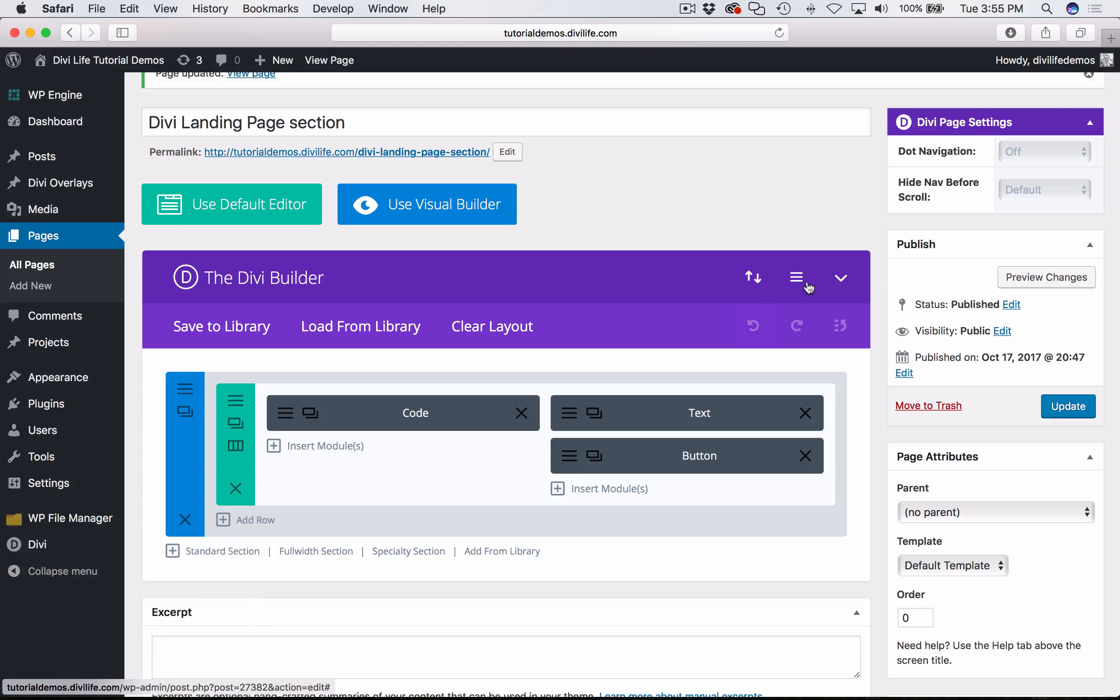
{"action": "left_click", "coordinate": [789, 275]}
{"action": "left_click", "coordinate": [516, 387]}
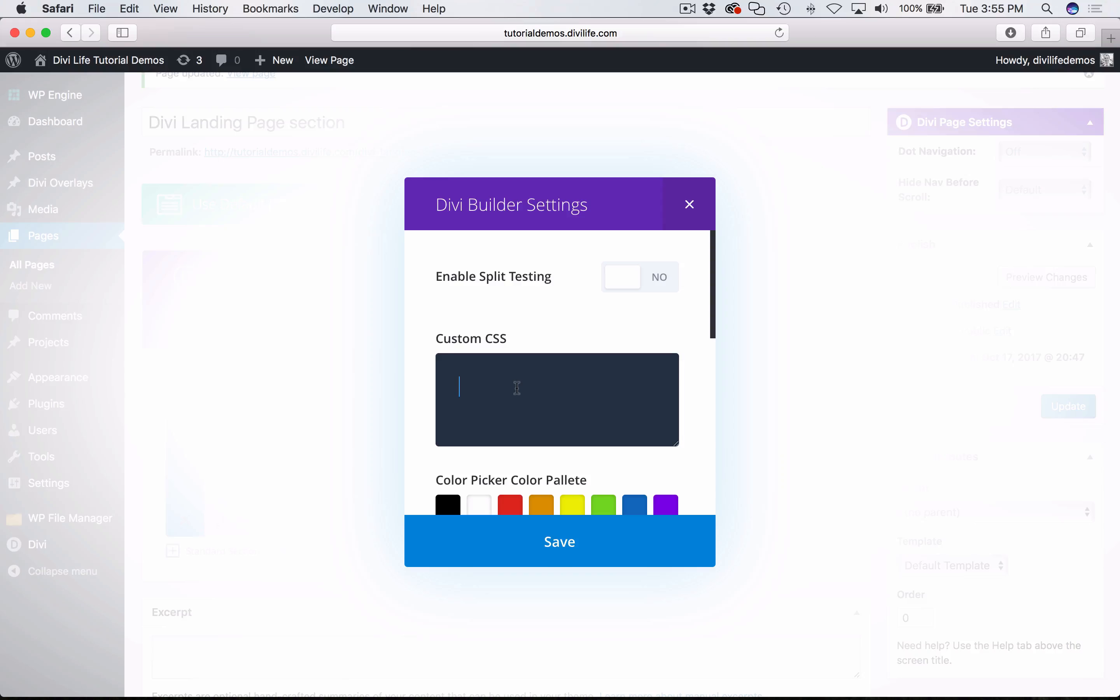
{"action": "key", "text": "super+v"}
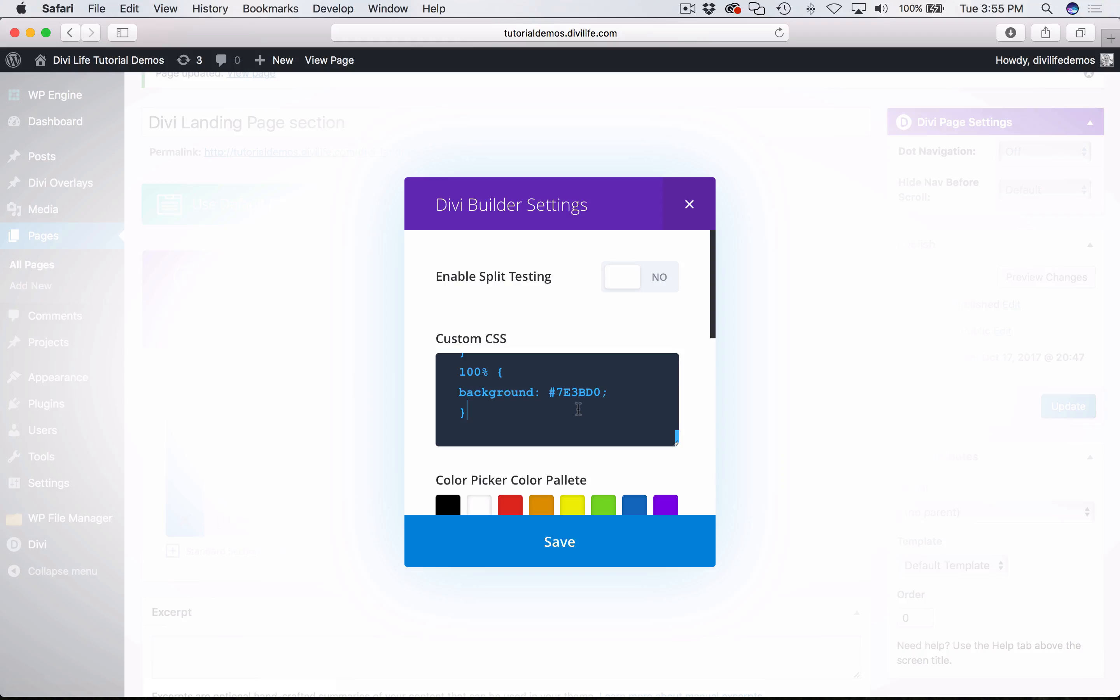
{"action": "scroll", "coordinate": [627, 440], "scroll_direction": "up", "scroll_amount": 2}
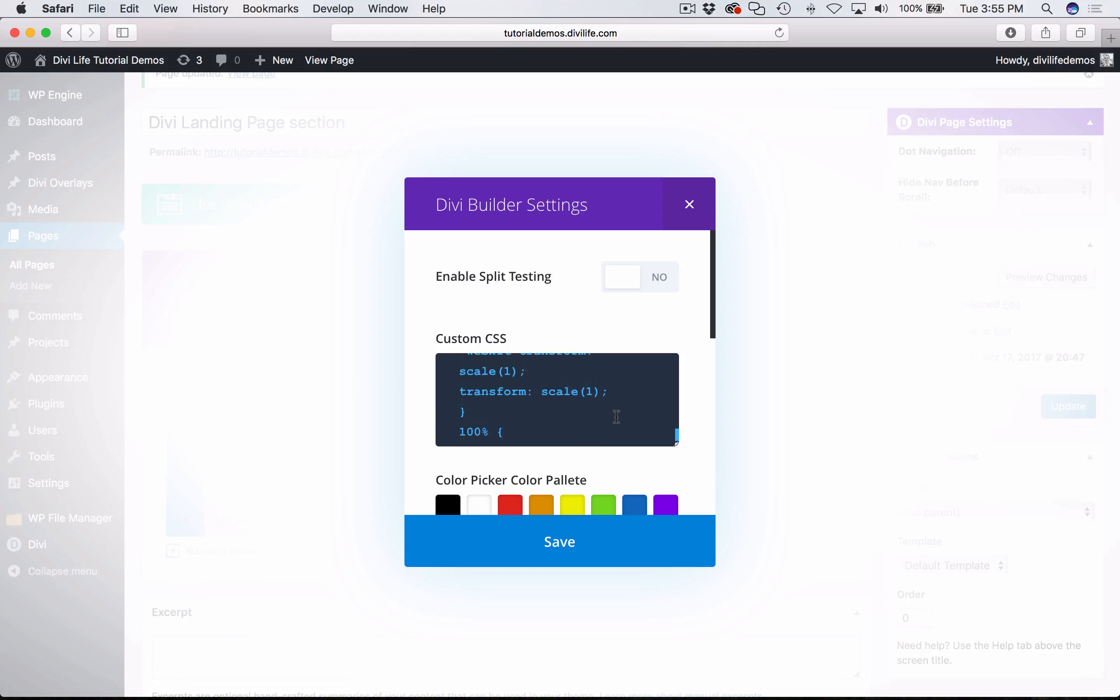
{"action": "scroll", "coordinate": [616, 416], "scroll_direction": "down", "scroll_amount": 5}
{"action": "scroll", "coordinate": [616, 416], "scroll_direction": "down", "scroll_amount": 3}
{"action": "scroll", "coordinate": [707, 297], "scroll_direction": "up", "scroll_amount": 5}
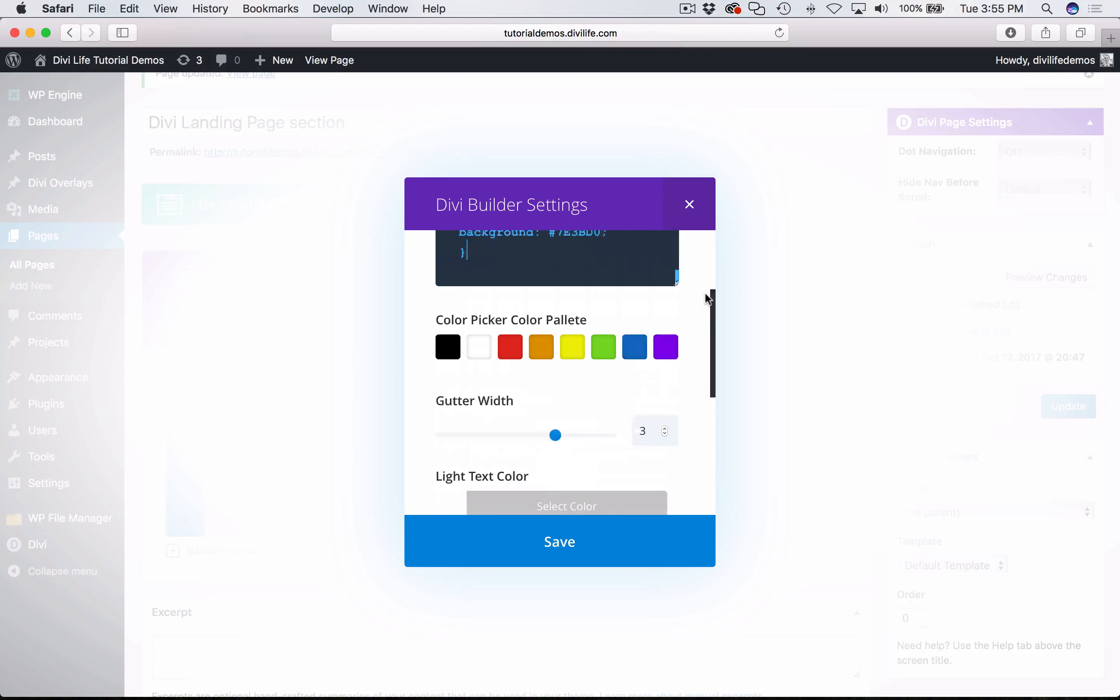
- Clear the pasted code from the Custom CSS field and close the Divi Builder Settings without saving
{"action": "left_click_drag", "start_coordinate": [468, 412], "coordinate": [423, 192]}
{"action": "key", "text": "BackSpace"}
{"action": "key", "text": "super+a"}
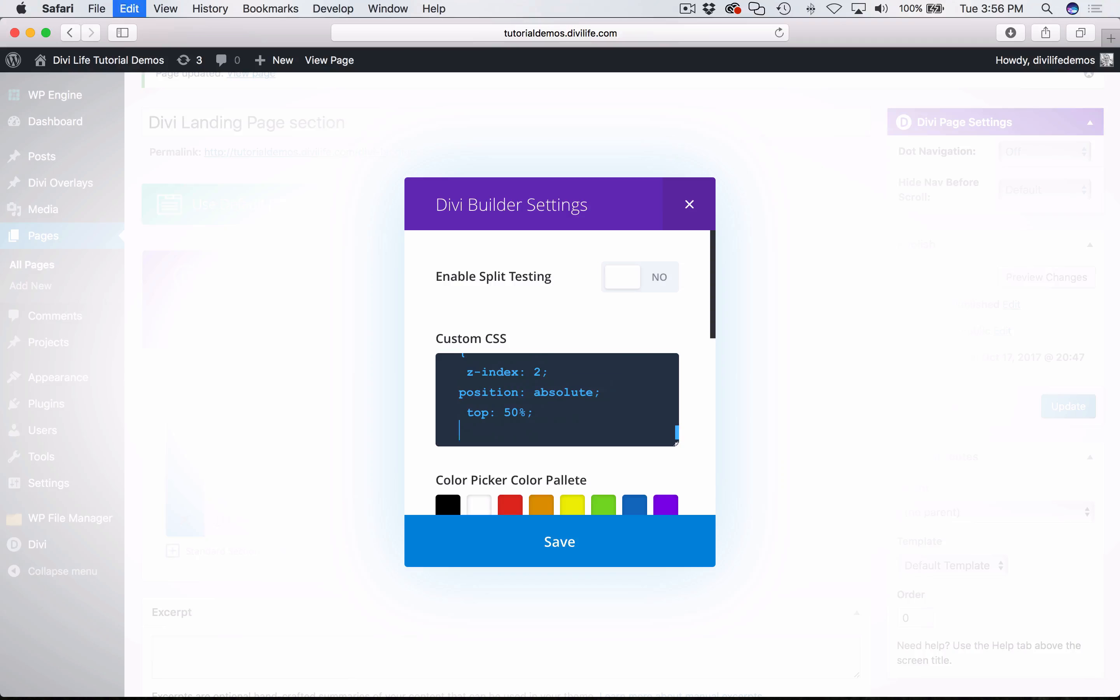
{"action": "key", "text": "BackSpace"}
{"action": "left_click", "coordinate": [689, 205]}
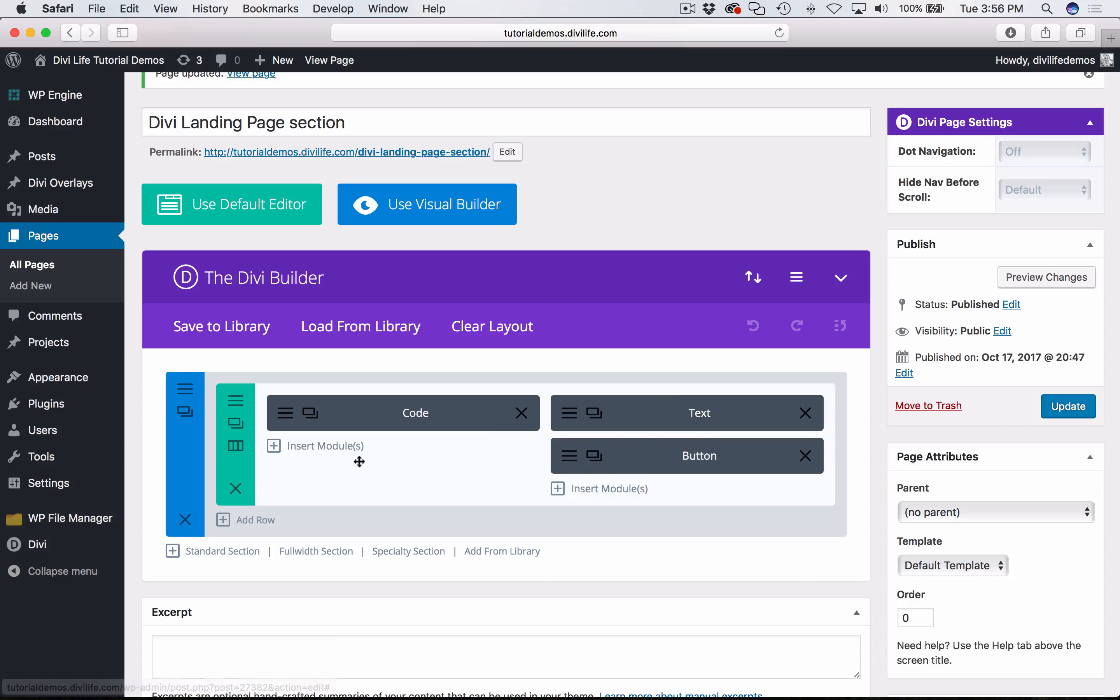
- Add a single-column row below the existing row and insert a Code module in it
{"action": "left_click", "coordinate": [248, 521]}
{"action": "left_click", "coordinate": [330, 324]}
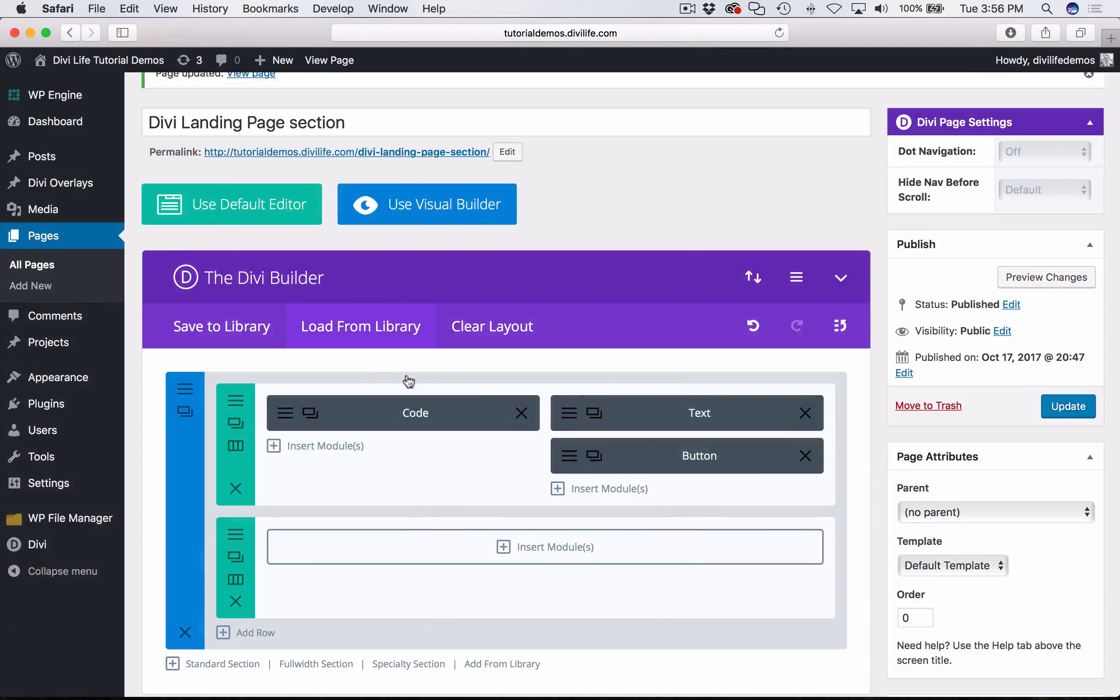
{"action": "left_click", "coordinate": [513, 546]}
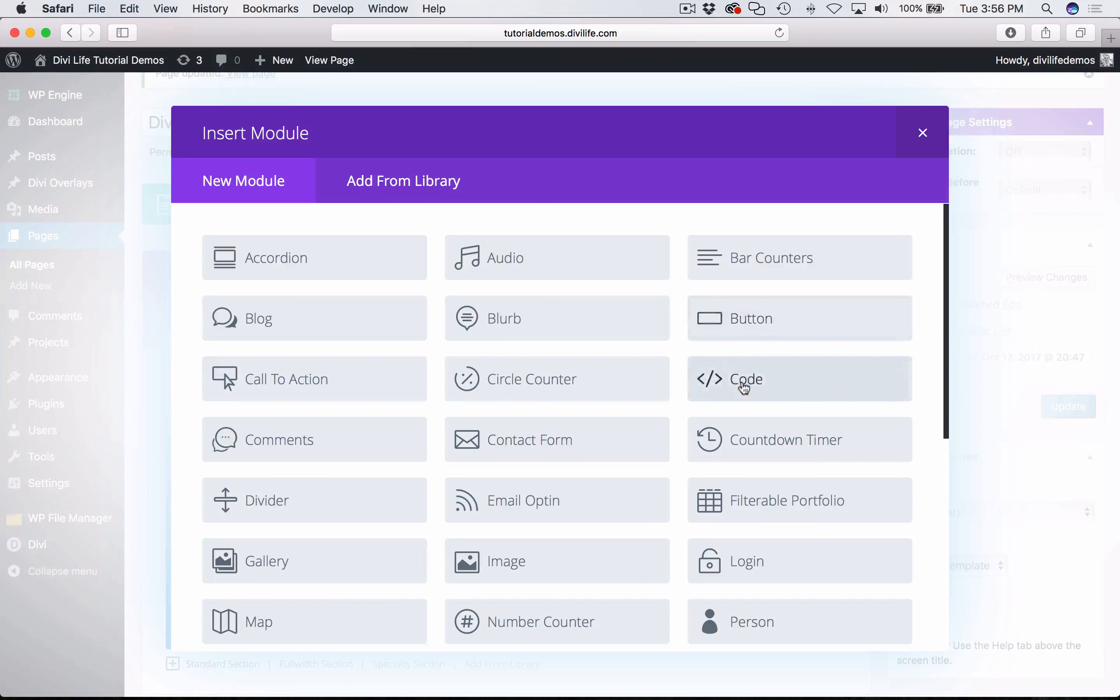
{"action": "left_click", "coordinate": [744, 388]}
- Fill the Code module with the copied CSS wrapped in <style> and </style> tags, check the code, and save and exit
{"action": "type", "text": "<style"}
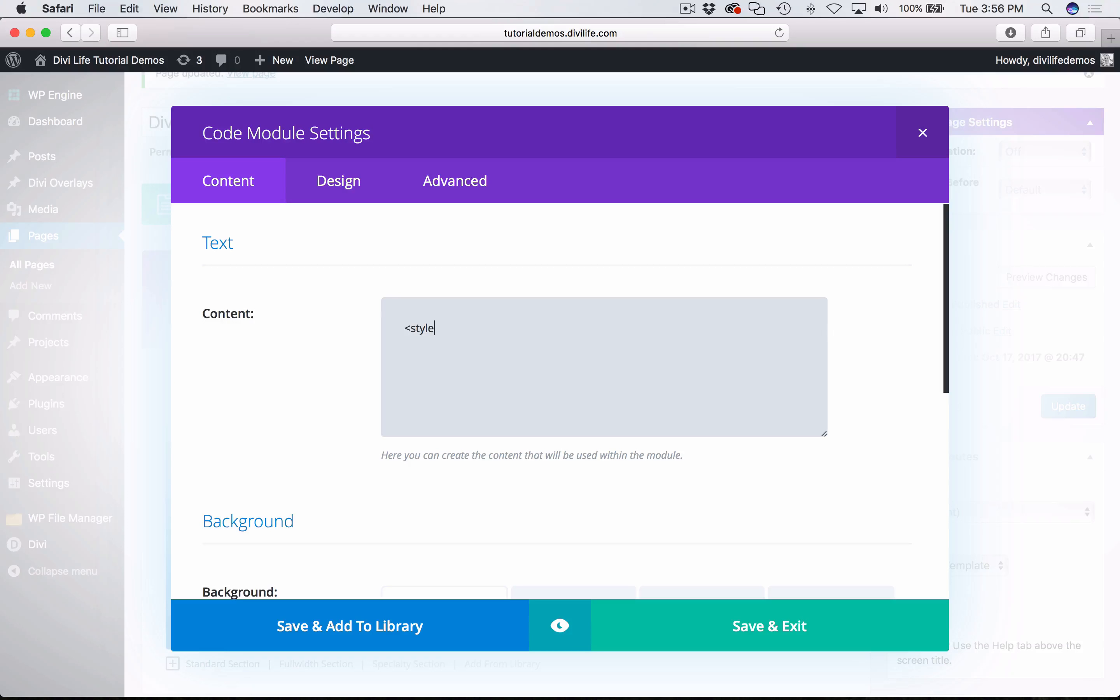
{"action": "type", "text": ">"}
{"action": "key", "text": "super+v"}
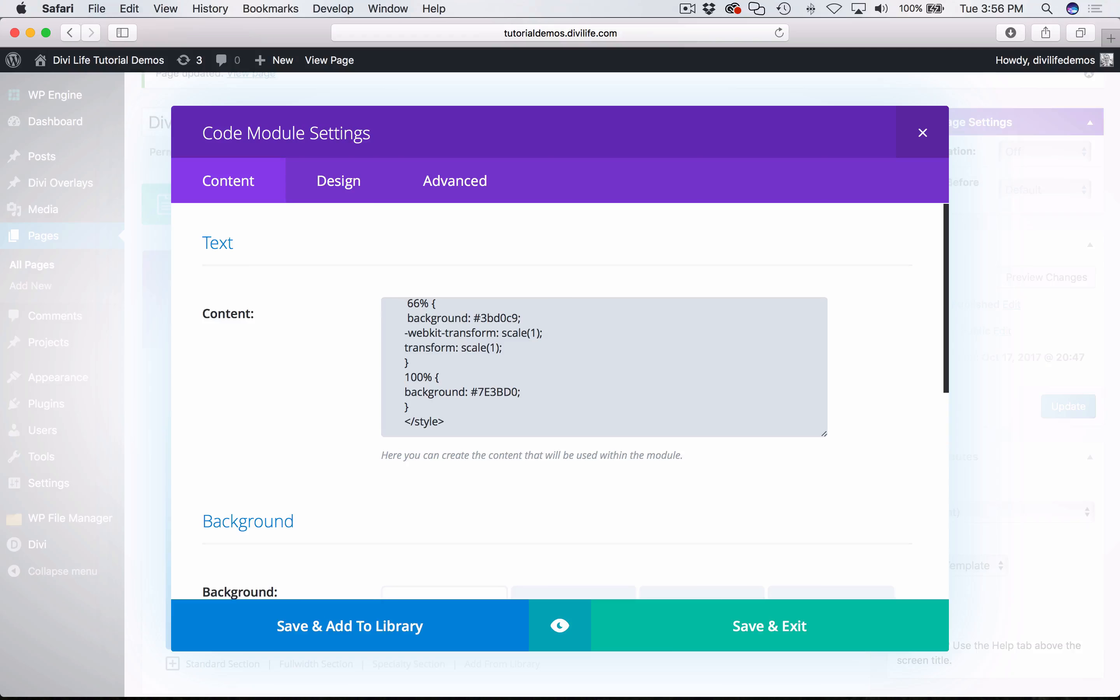
{"action": "scroll", "coordinate": [603, 340], "scroll_direction": "up", "scroll_amount": 15}
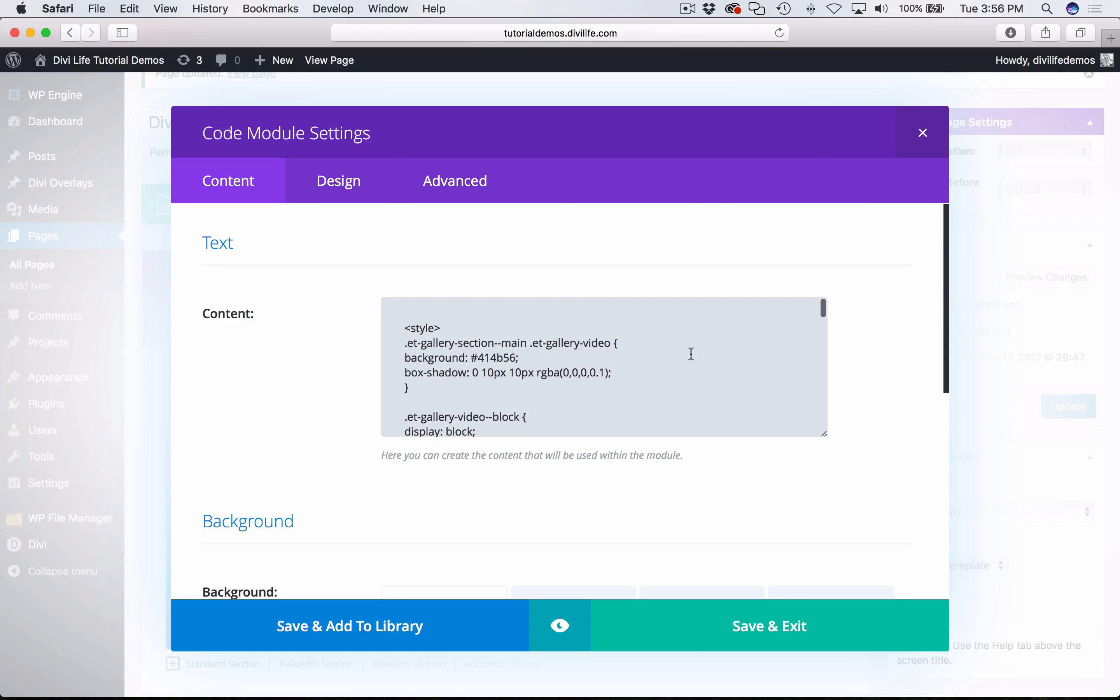
{"action": "scroll", "coordinate": [691, 354], "scroll_direction": "down", "scroll_amount": 15}
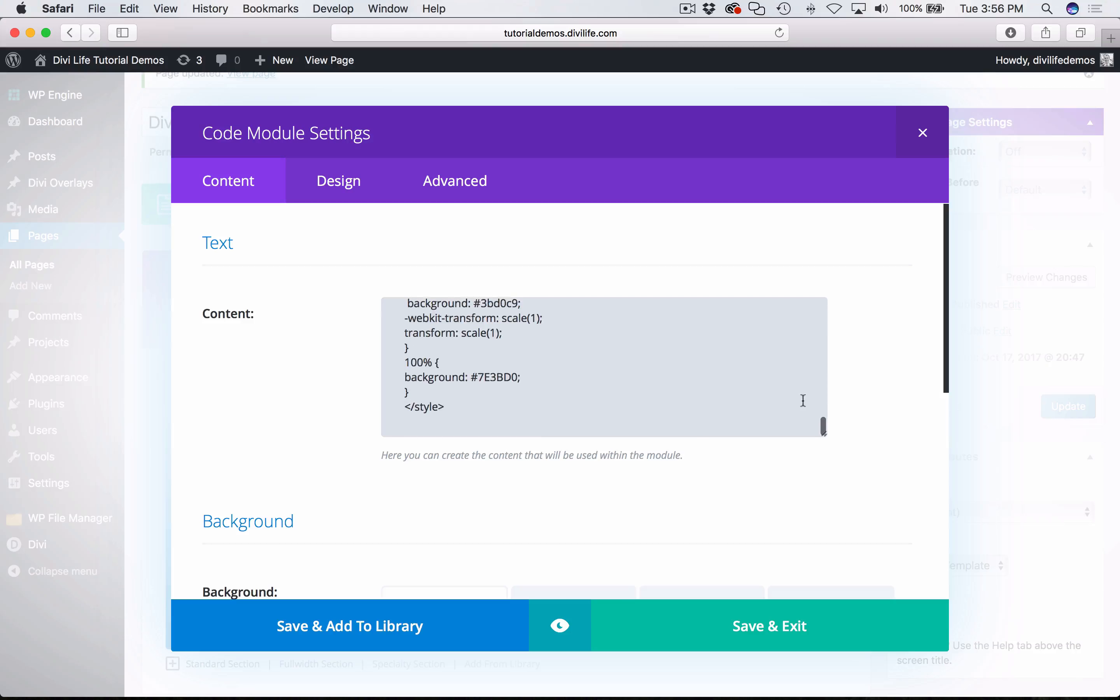
{"action": "scroll", "coordinate": [658, 395], "scroll_direction": "up", "scroll_amount": 5}
{"action": "scroll", "coordinate": [601, 370], "scroll_direction": "down", "scroll_amount": 10}
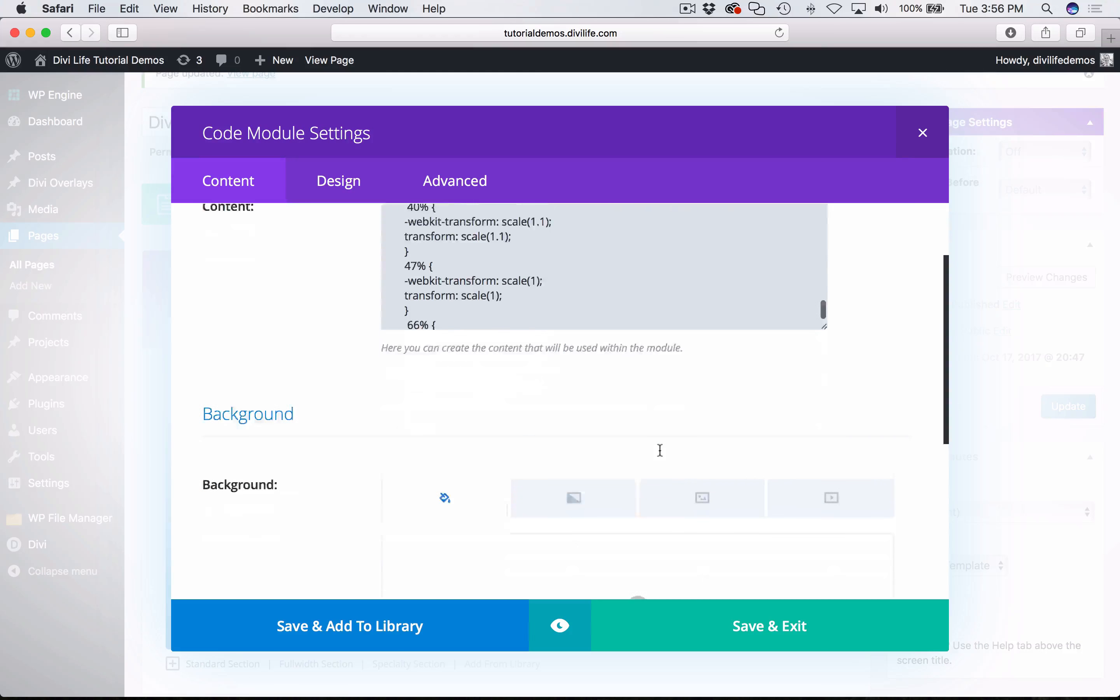
{"action": "left_click", "coordinate": [760, 620]}
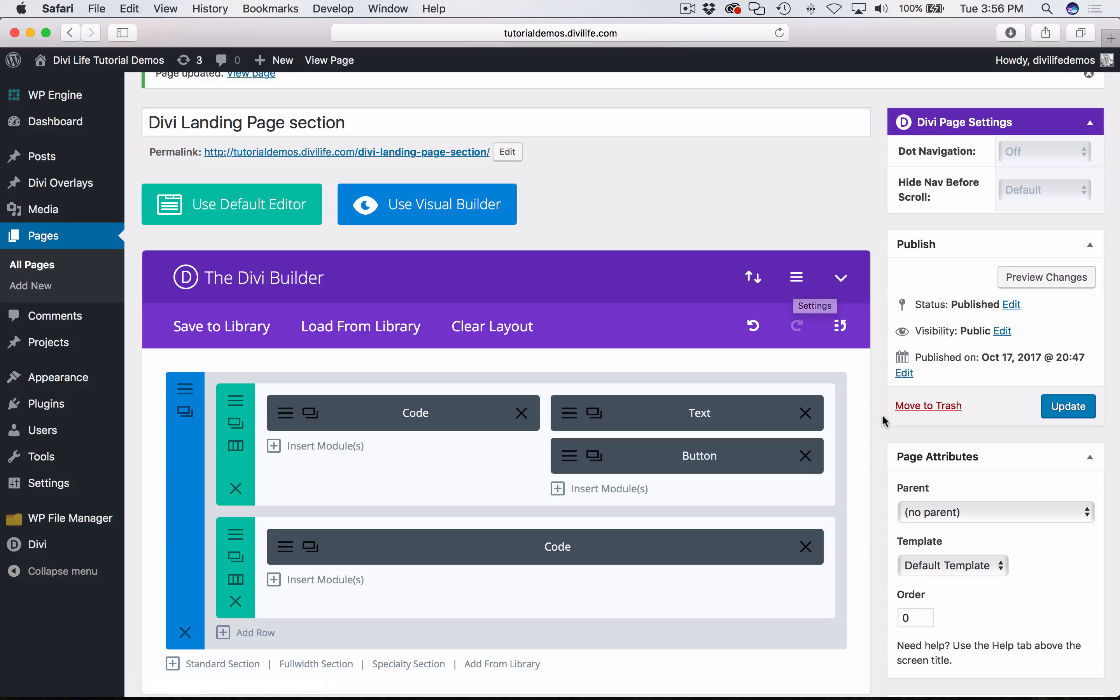
- Update the page and reload the live Divi Landing Page section in Chrome
{"action": "left_click", "coordinate": [1073, 414]}
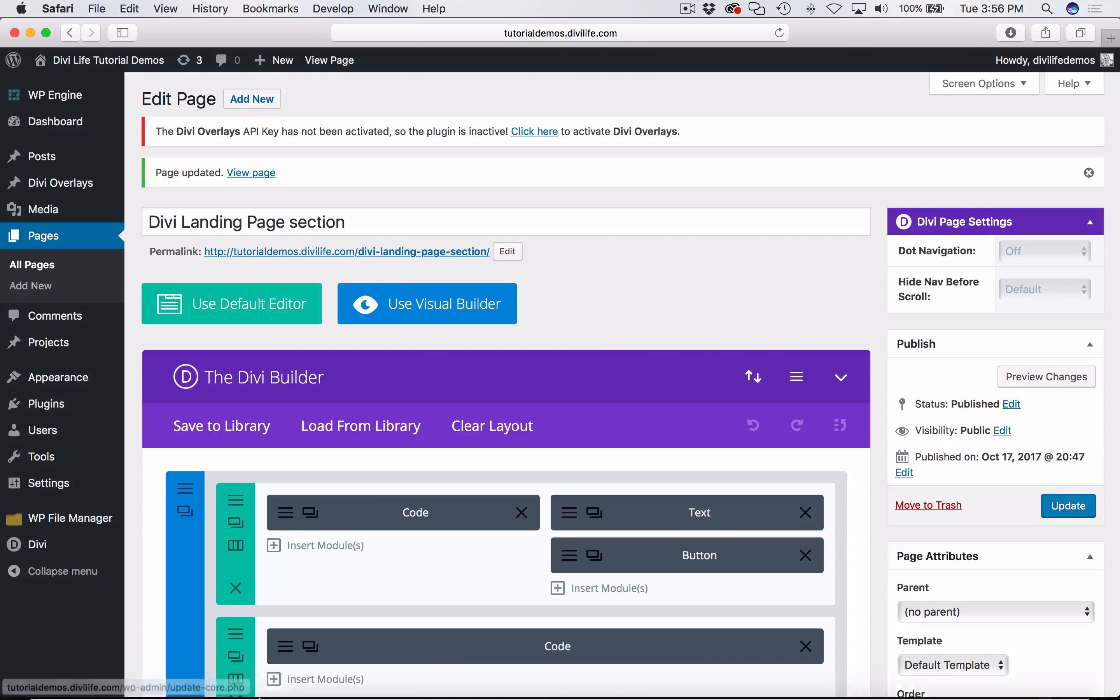
{"action": "mouse_move", "coordinate": [190, 675]}
{"action": "left_click", "coordinate": [127, 676]}
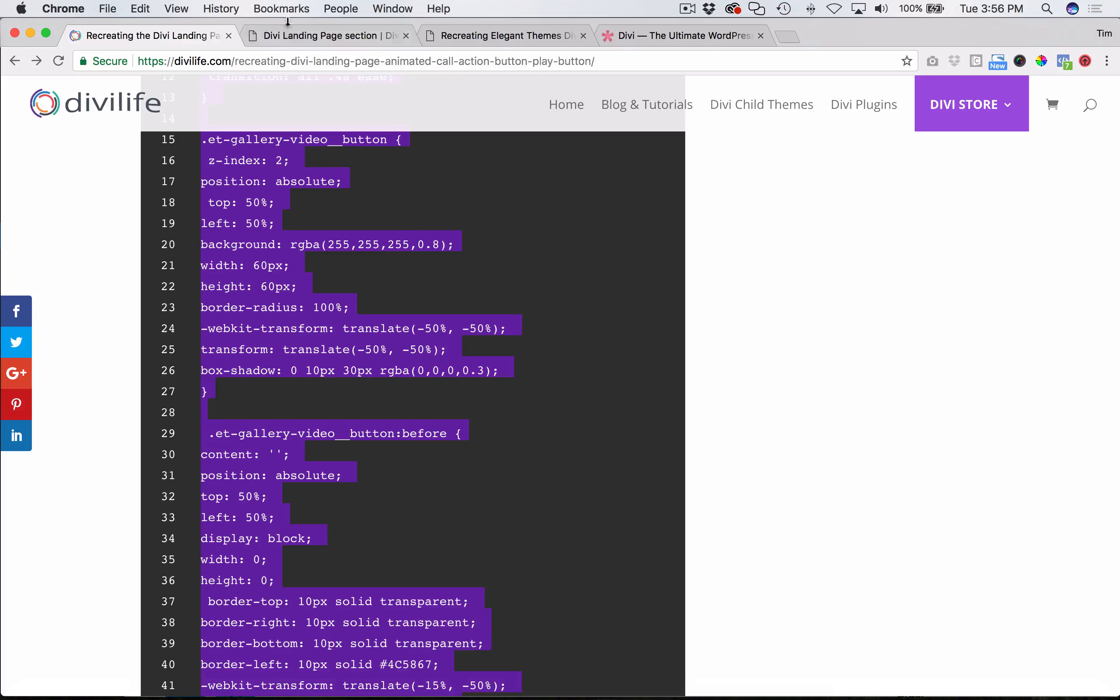
{"action": "left_click", "coordinate": [340, 37]}
{"action": "key", "text": "super+r"}
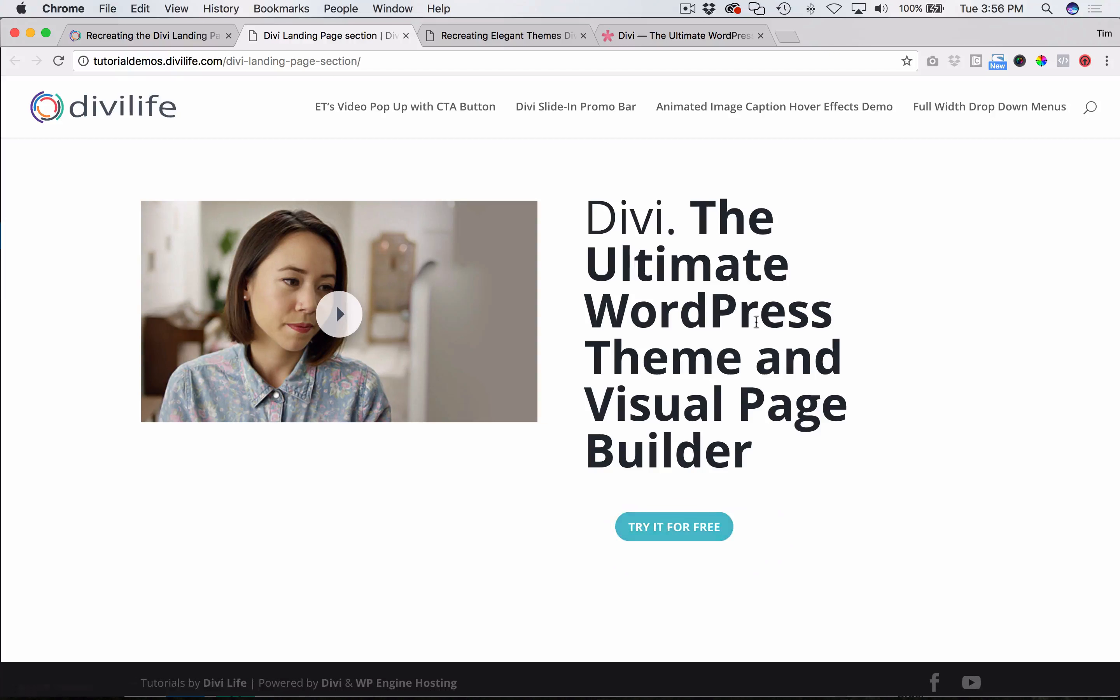
- Compare the heading's width and line breaks on the landing page with the finished reference demo
{"action": "triple_click", "coordinate": [692, 289]}
{"action": "left_click", "coordinate": [762, 302]}
{"action": "left_click", "coordinate": [477, 36]}
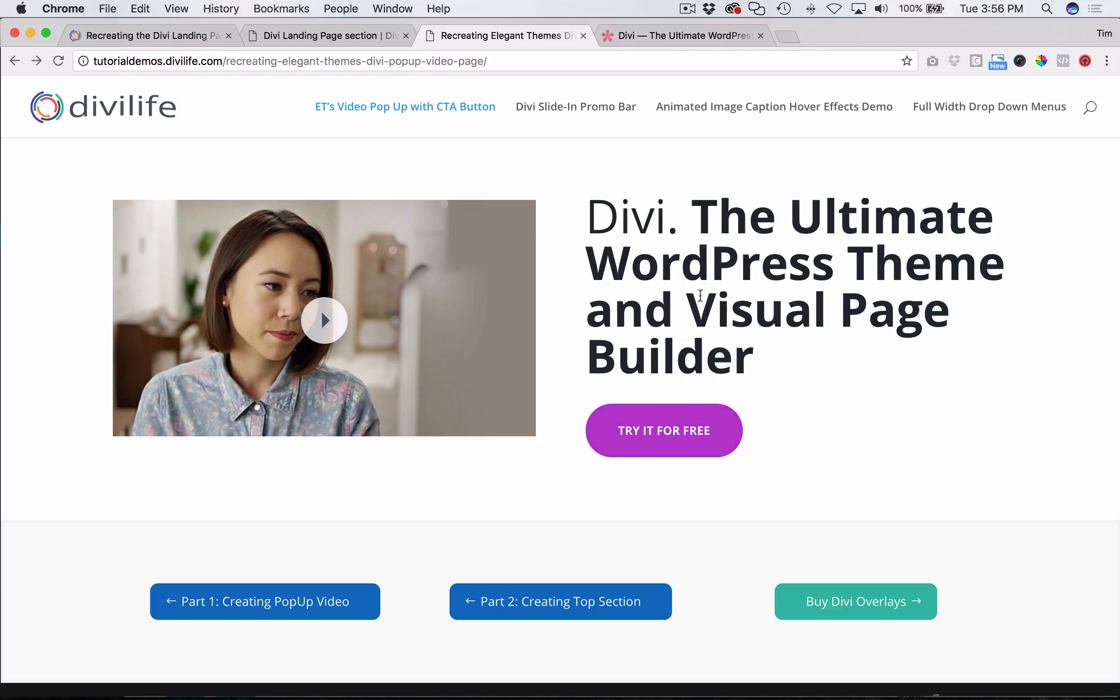
{"action": "left_click", "coordinate": [325, 33]}
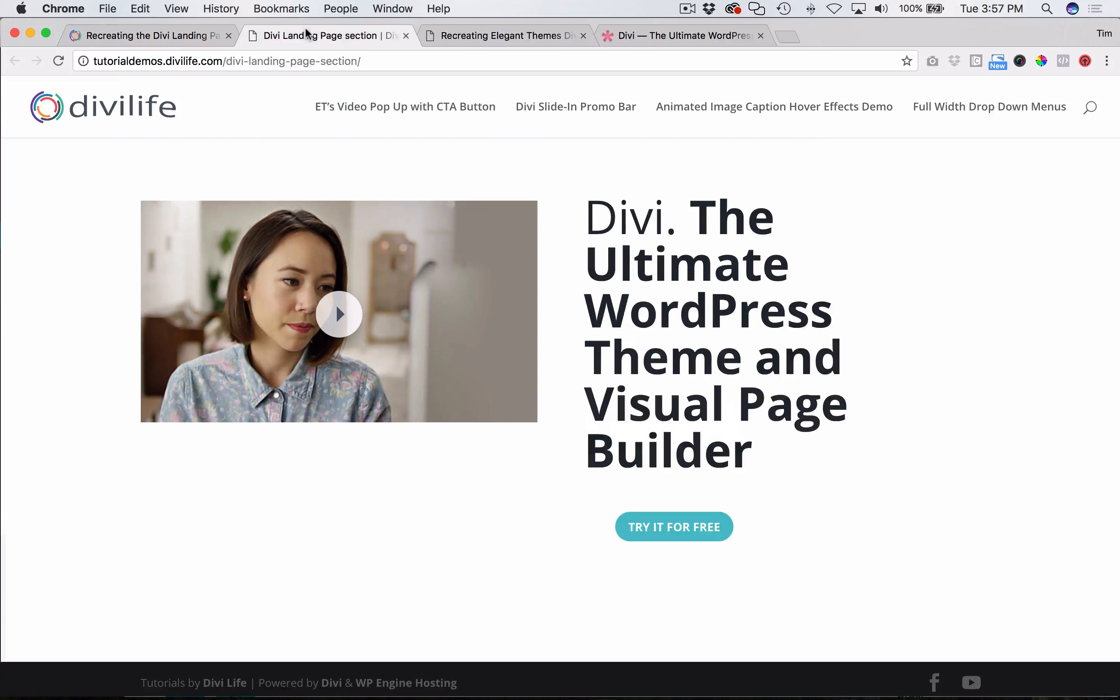
- Back in Safari, enable a custom width for the two-column row in its design settings and set it to 1440px
{"action": "left_click", "coordinate": [113, 666]}
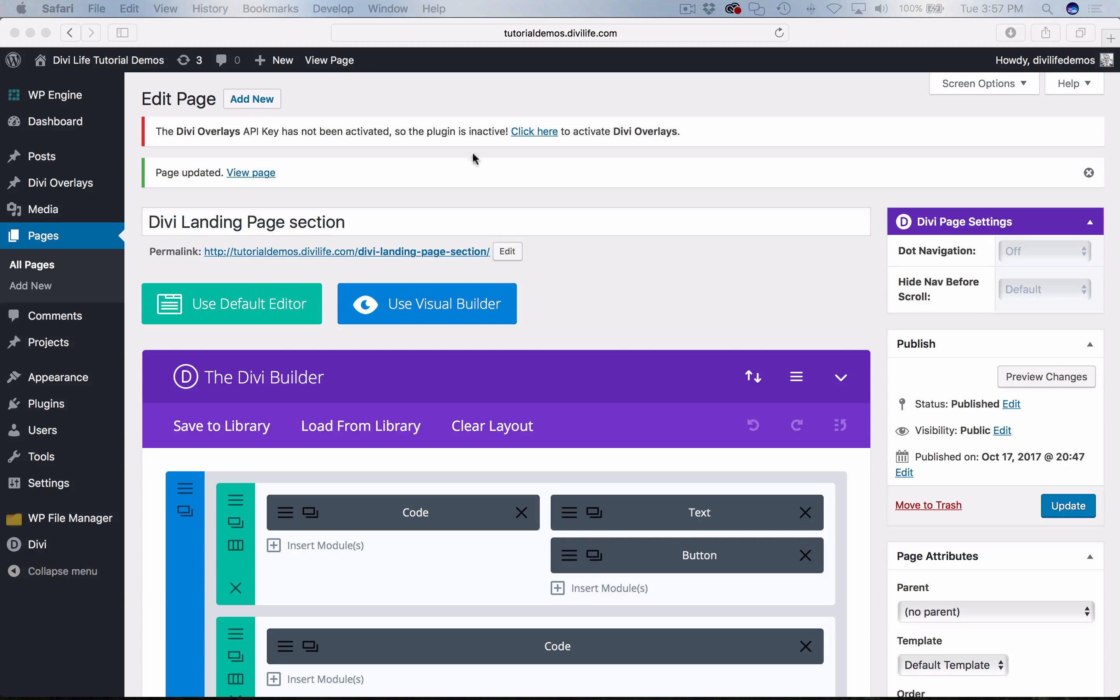
{"action": "left_click", "coordinate": [550, 241]}
{"action": "scroll", "coordinate": [468, 416], "scroll_direction": "down", "scroll_amount": 5}
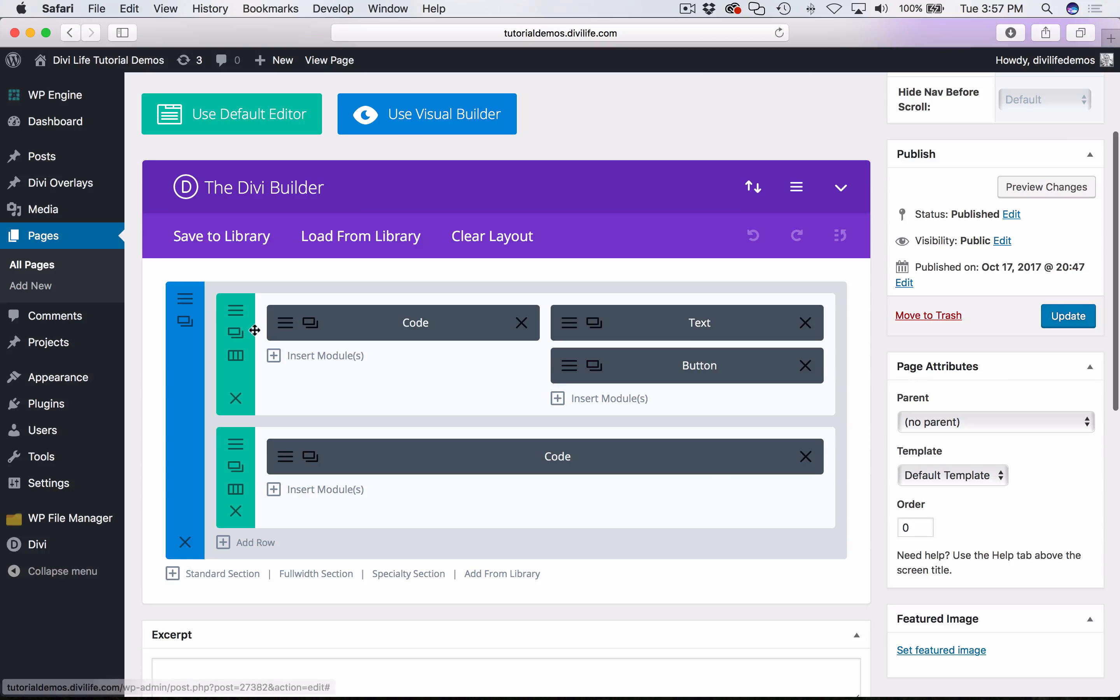
{"action": "left_click", "coordinate": [235, 332]}
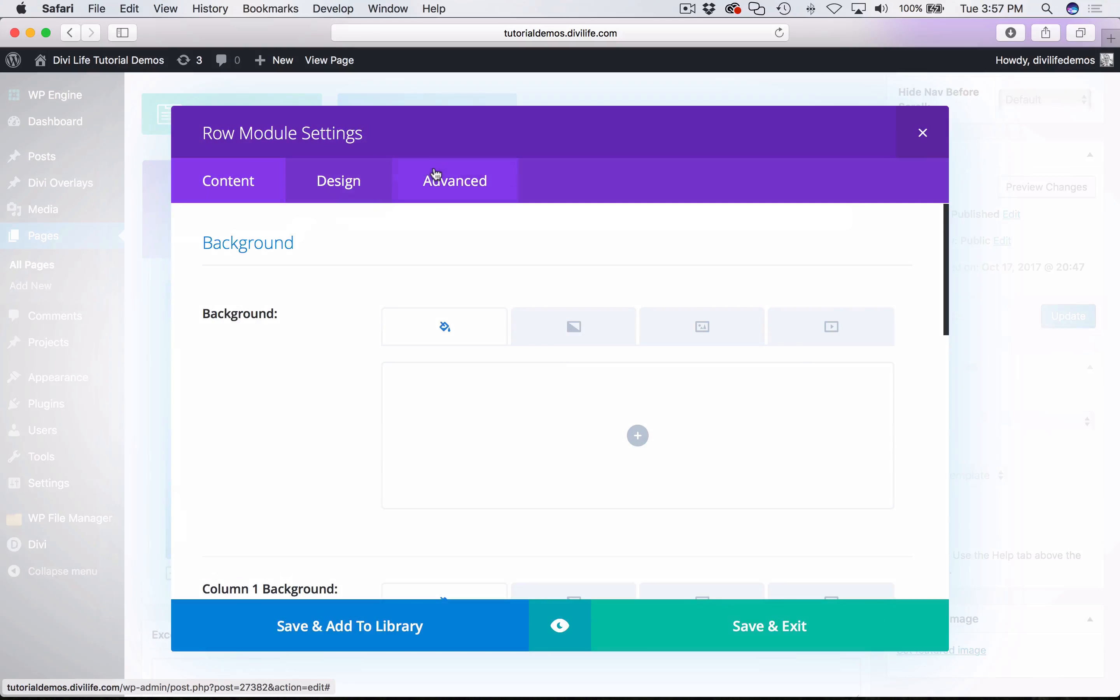
{"action": "left_click", "coordinate": [356, 182]}
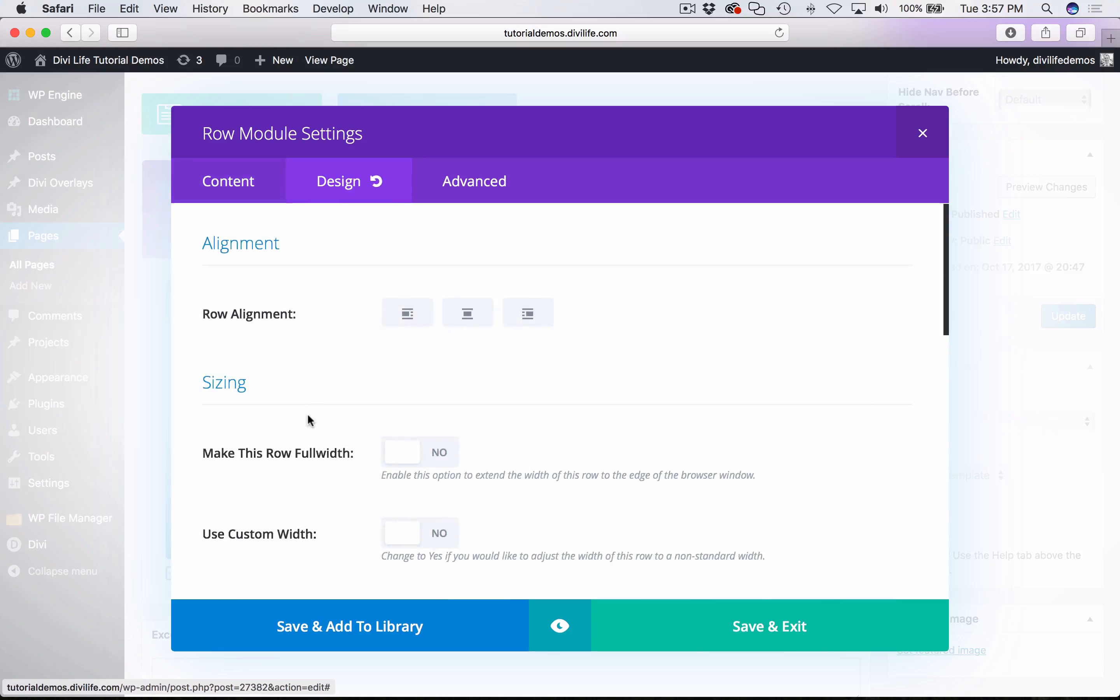
{"action": "scroll", "coordinate": [310, 420], "scroll_direction": "down", "scroll_amount": 2}
{"action": "scroll", "coordinate": [310, 420], "scroll_direction": "down", "scroll_amount": 4}
{"action": "left_click", "coordinate": [414, 315]}
{"action": "scroll", "coordinate": [412, 313], "scroll_direction": "down", "scroll_amount": 2}
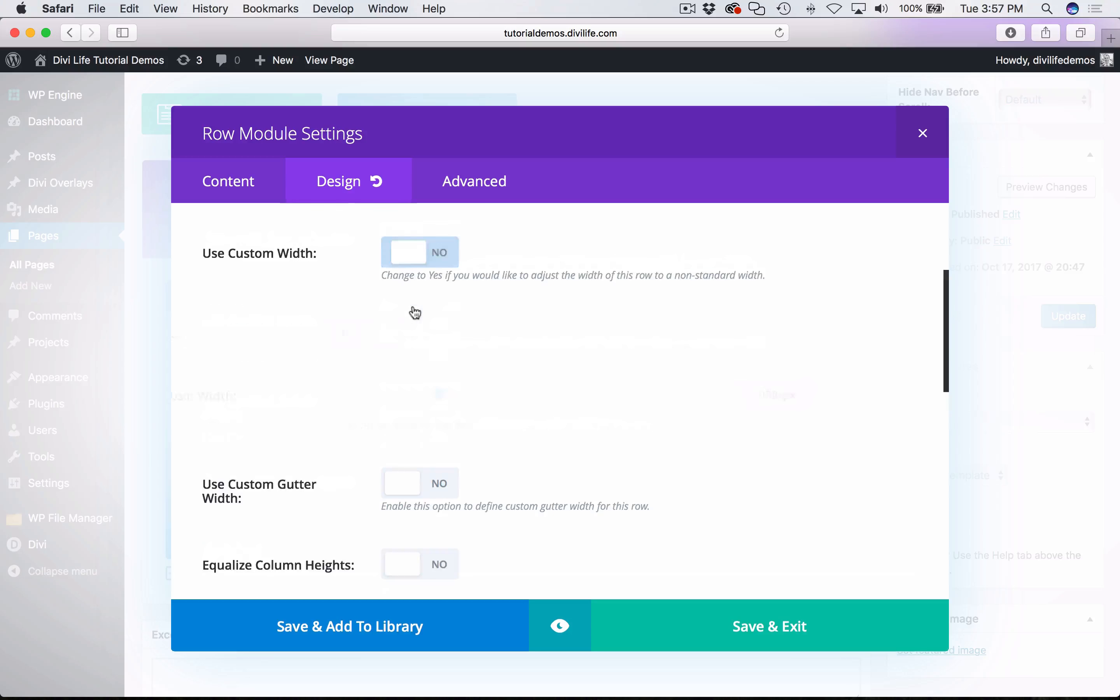
{"action": "left_click_drag", "start_coordinate": [837, 394], "coordinate": [818, 397]}
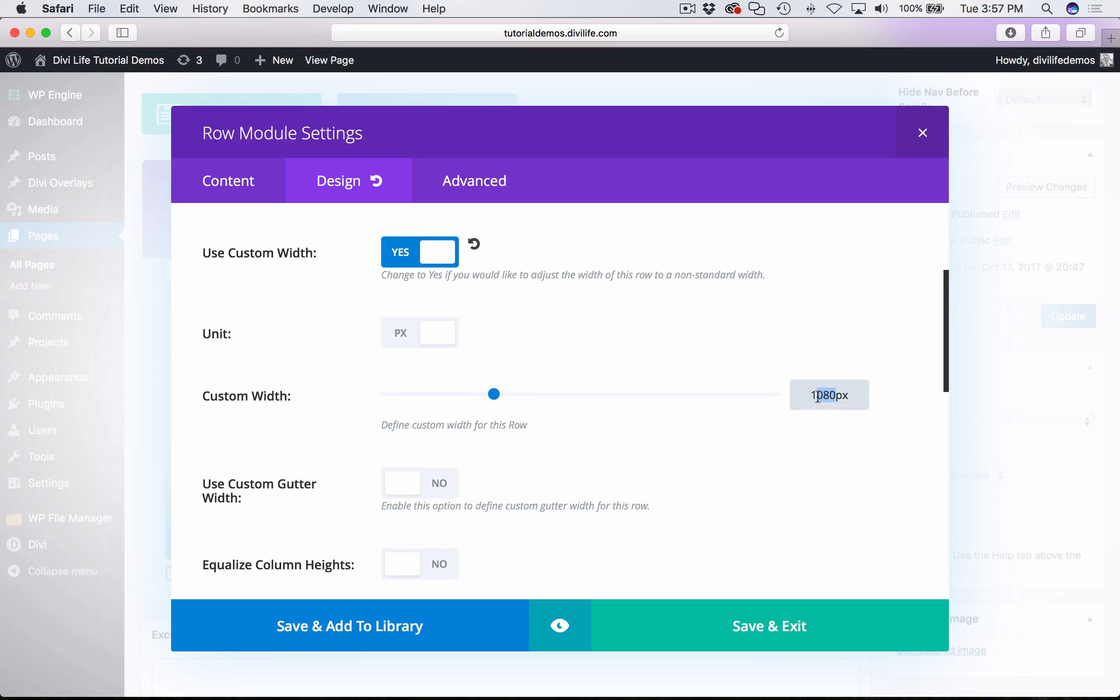
{"action": "type", "text": "440"}
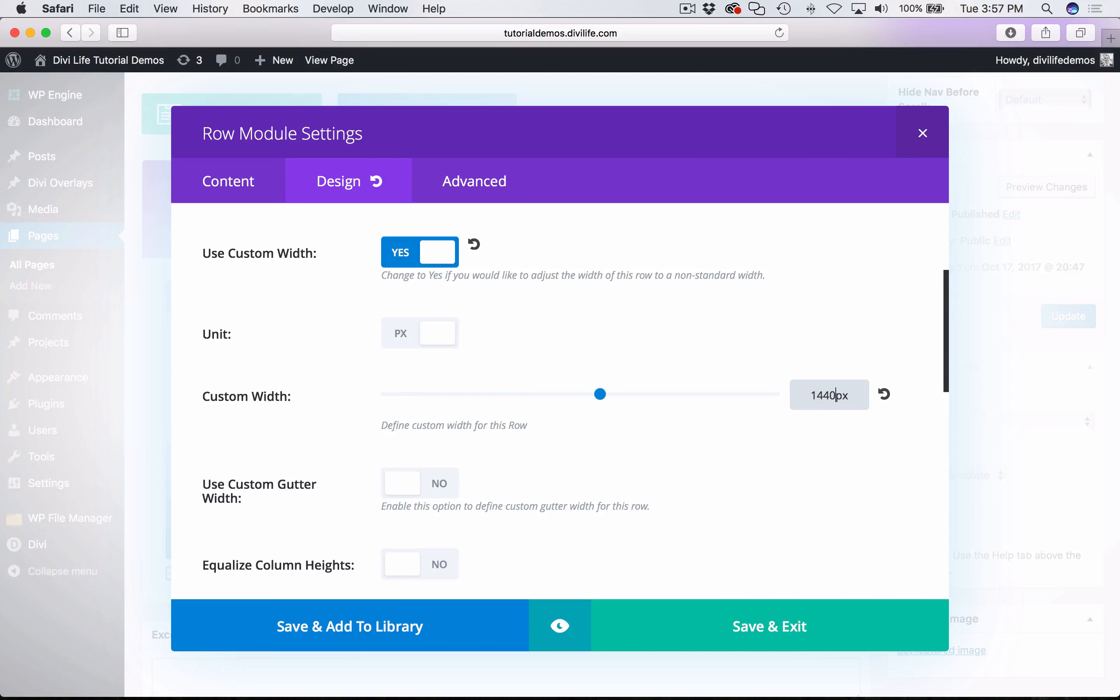
- Save the row settings, update the page, and reload the live Divi Landing Page section in Chrome
{"action": "left_click", "coordinate": [886, 441]}
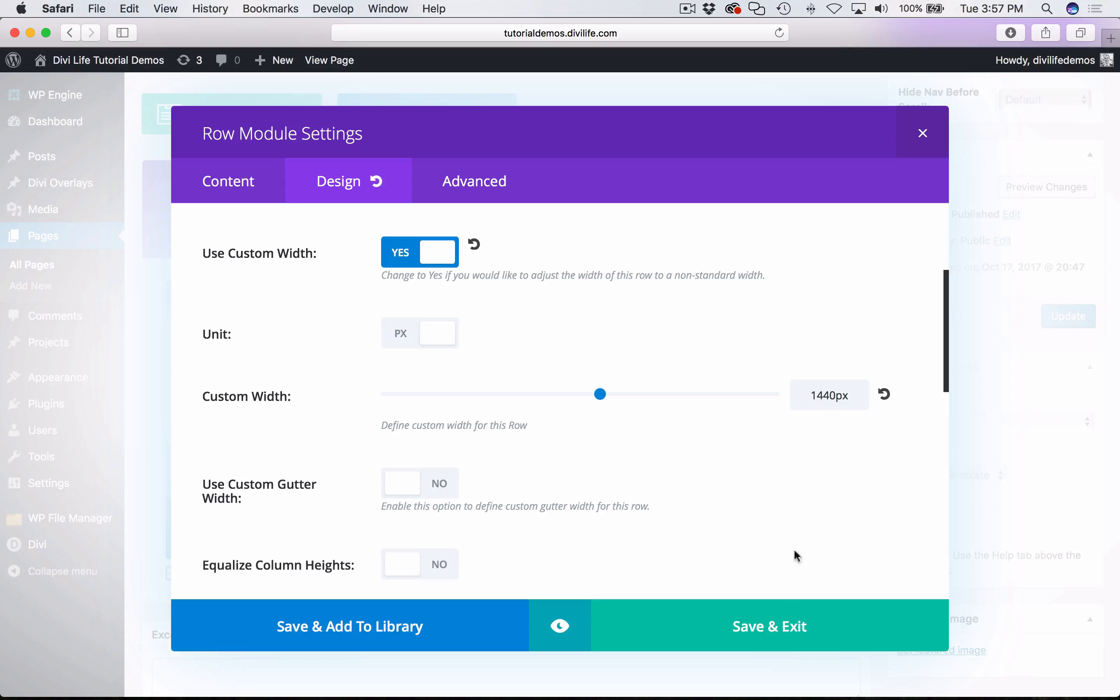
{"action": "left_click", "coordinate": [768, 627]}
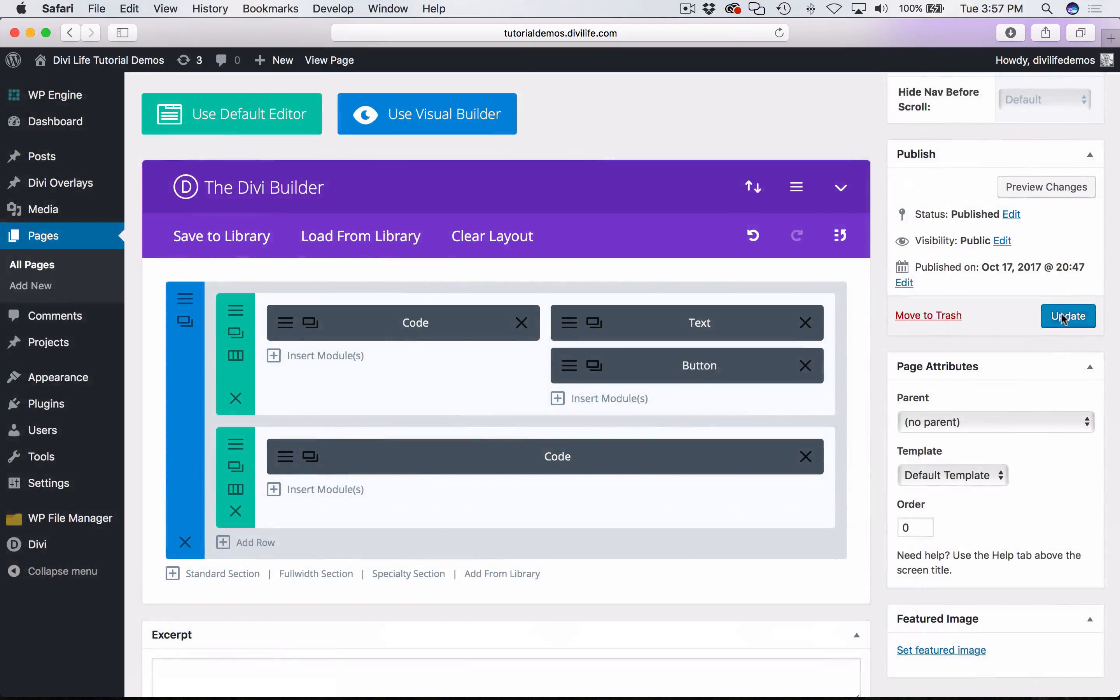
{"action": "left_click", "coordinate": [1062, 316]}
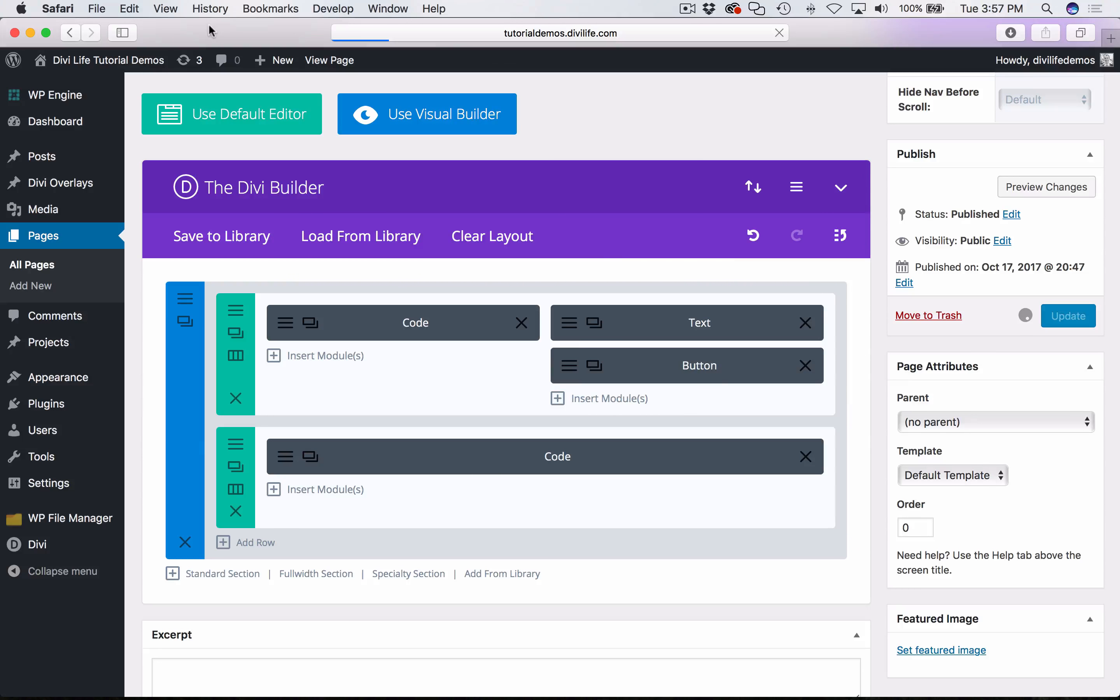
{"action": "key", "text": "super+Tab"}
{"action": "key", "text": "super+r"}
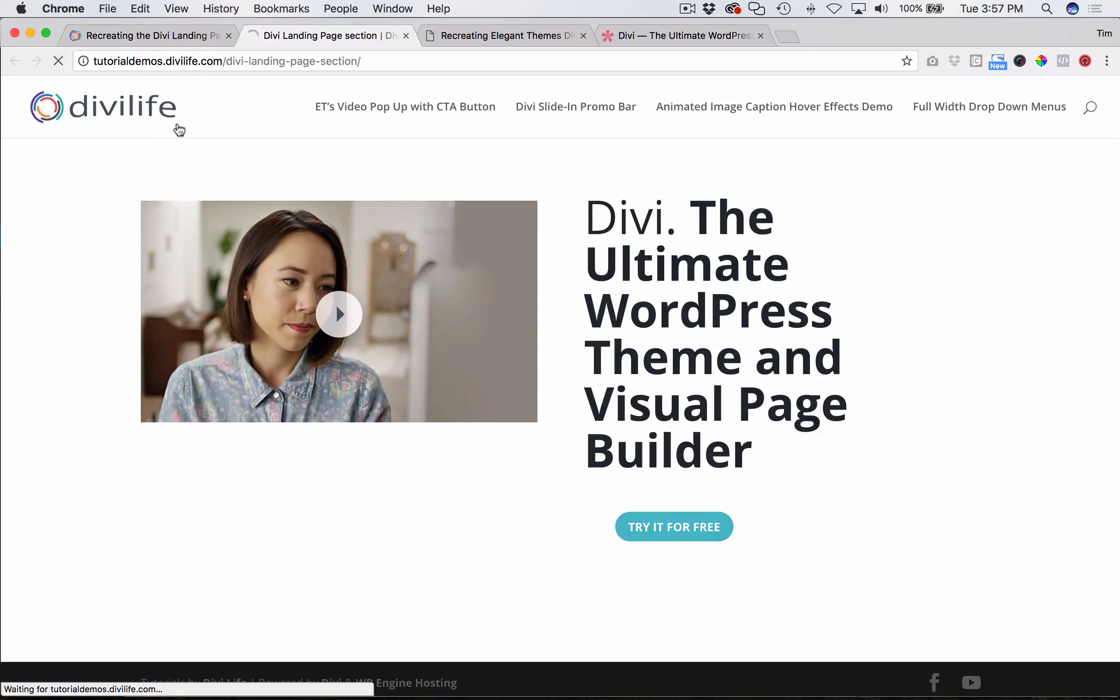
{"action": "left_click", "coordinate": [179, 126]}
{"action": "left_click", "coordinate": [15, 60]}
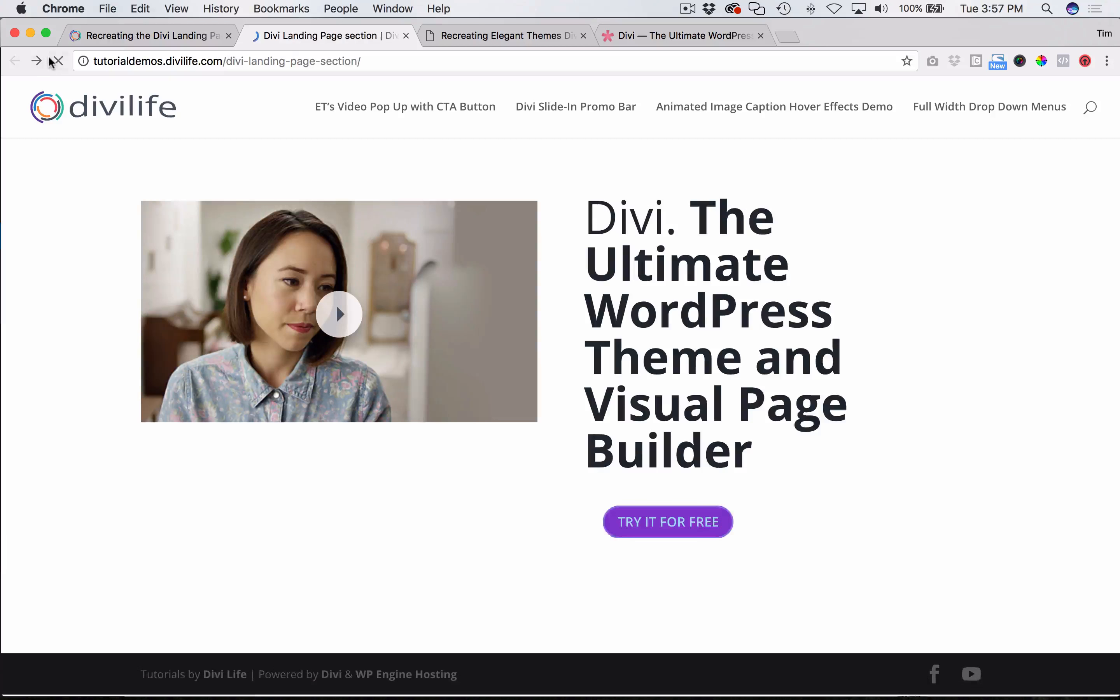
{"action": "left_click", "coordinate": [58, 61]}
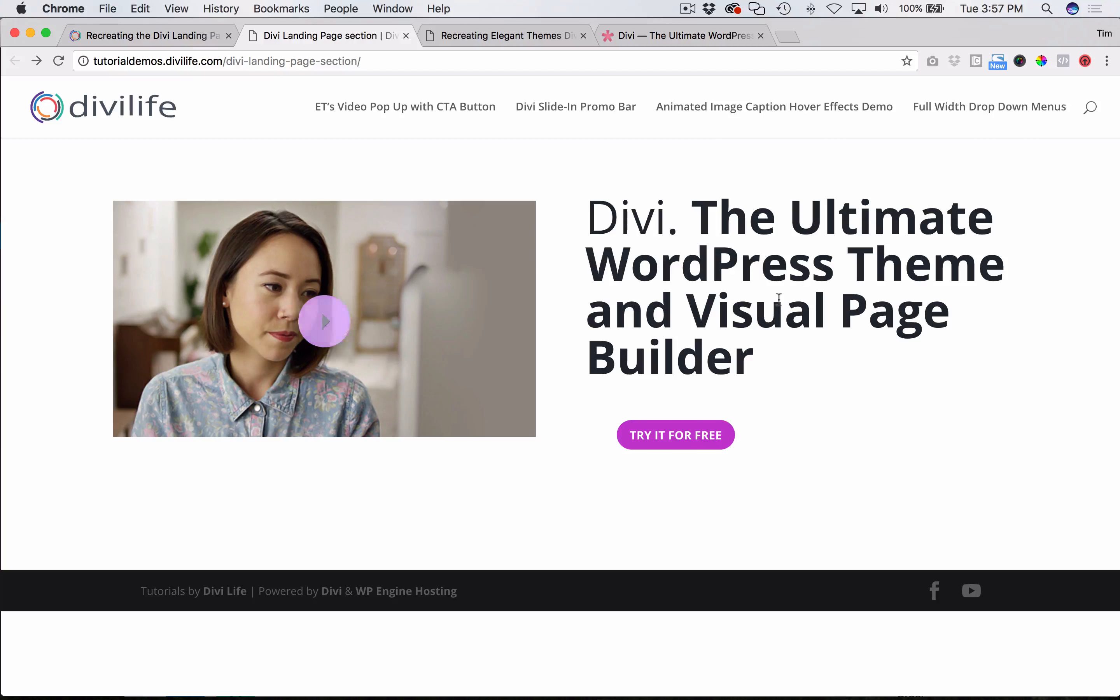
- Compare the landing page's row width and call-to-action button with the finished reference demo
{"action": "left_click", "coordinate": [491, 39]}
{"action": "left_click", "coordinate": [357, 36]}
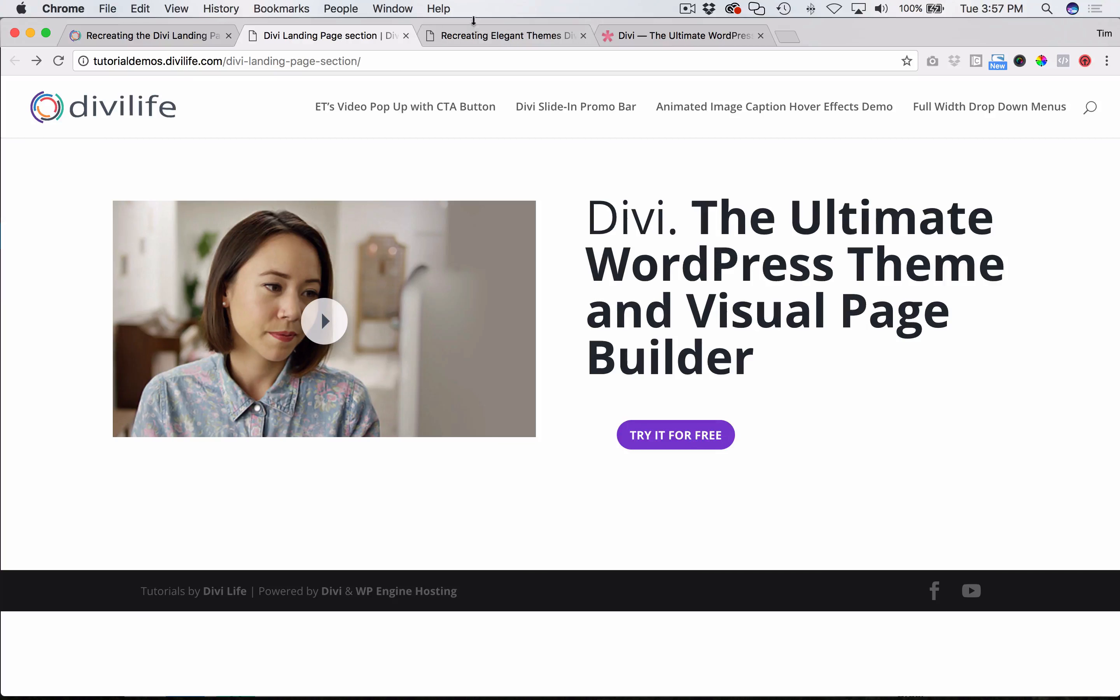
{"action": "left_click", "coordinate": [477, 36]}
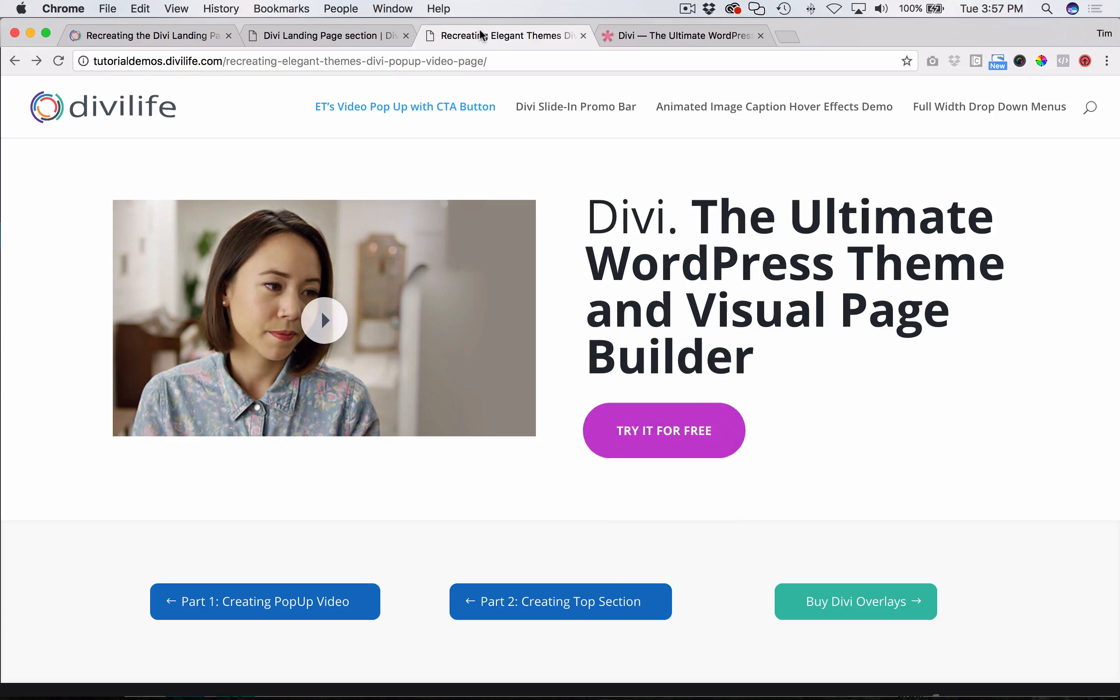
{"action": "left_click", "coordinate": [178, 37]}
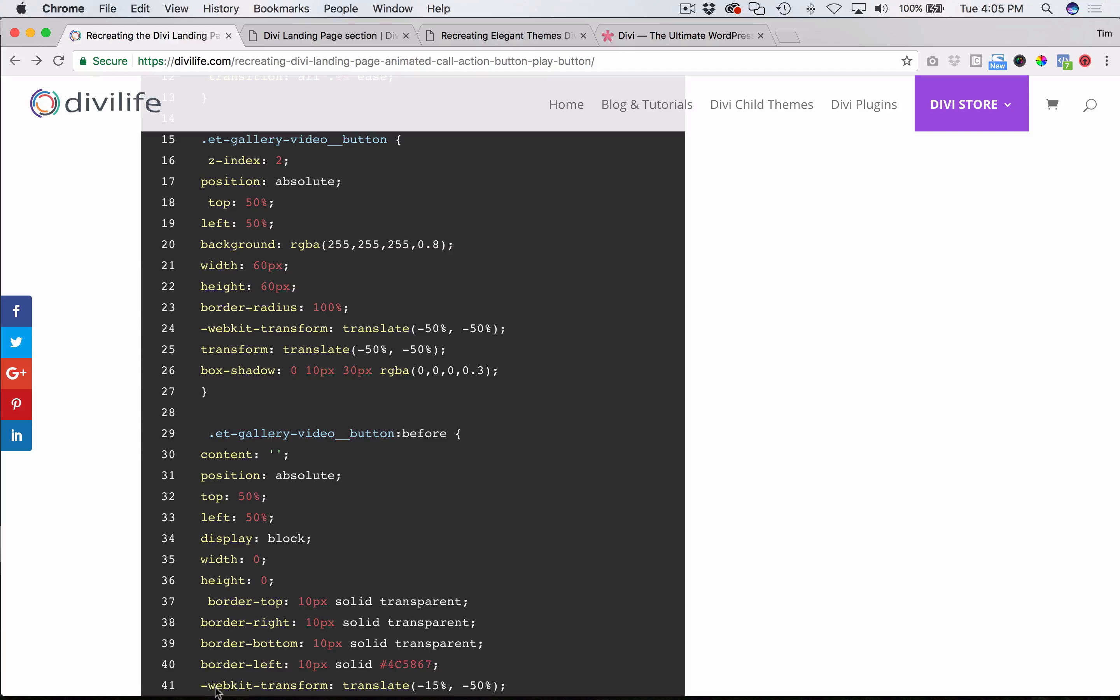
- In Safari's Button module design settings, clear the top, right, bottom and left custom margins
{"action": "left_click", "coordinate": [121, 671]}
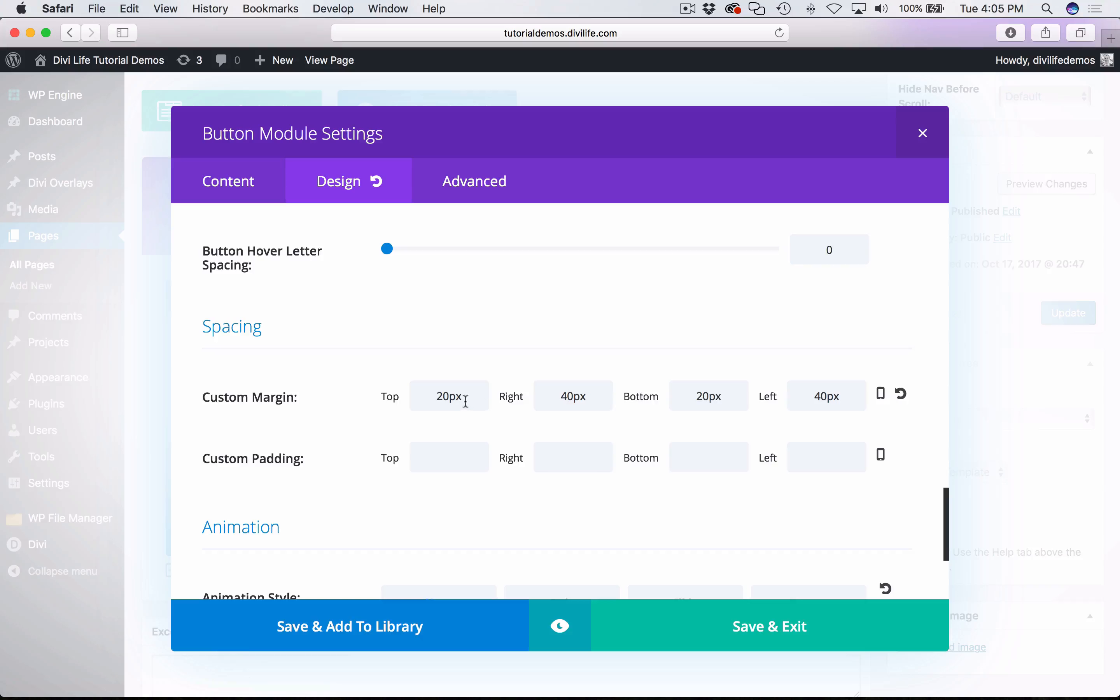
{"action": "double_click", "coordinate": [443, 394]}
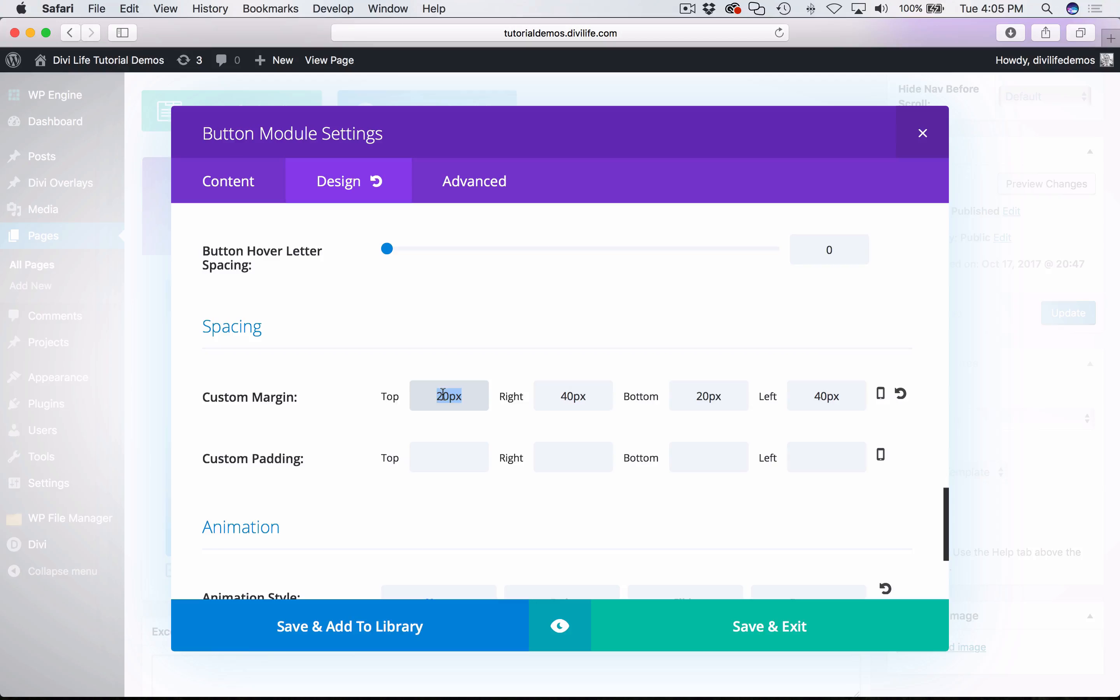
{"action": "key", "text": "BackSpace"}
{"action": "double_click", "coordinate": [560, 398]}
{"action": "key", "text": "BackSpace"}
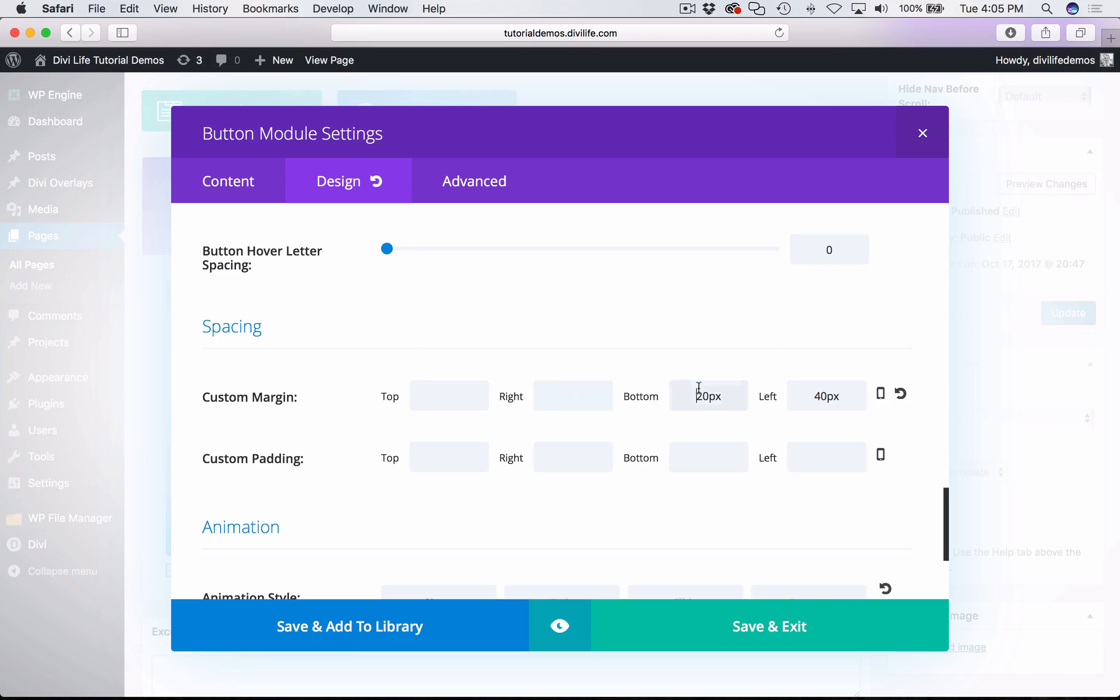
{"action": "double_click", "coordinate": [697, 397]}
{"action": "key", "text": "BackSpace"}
{"action": "left_click", "coordinate": [826, 397]}
{"action": "double_click", "coordinate": [826, 397]}
{"action": "key", "text": "BackSpace"}
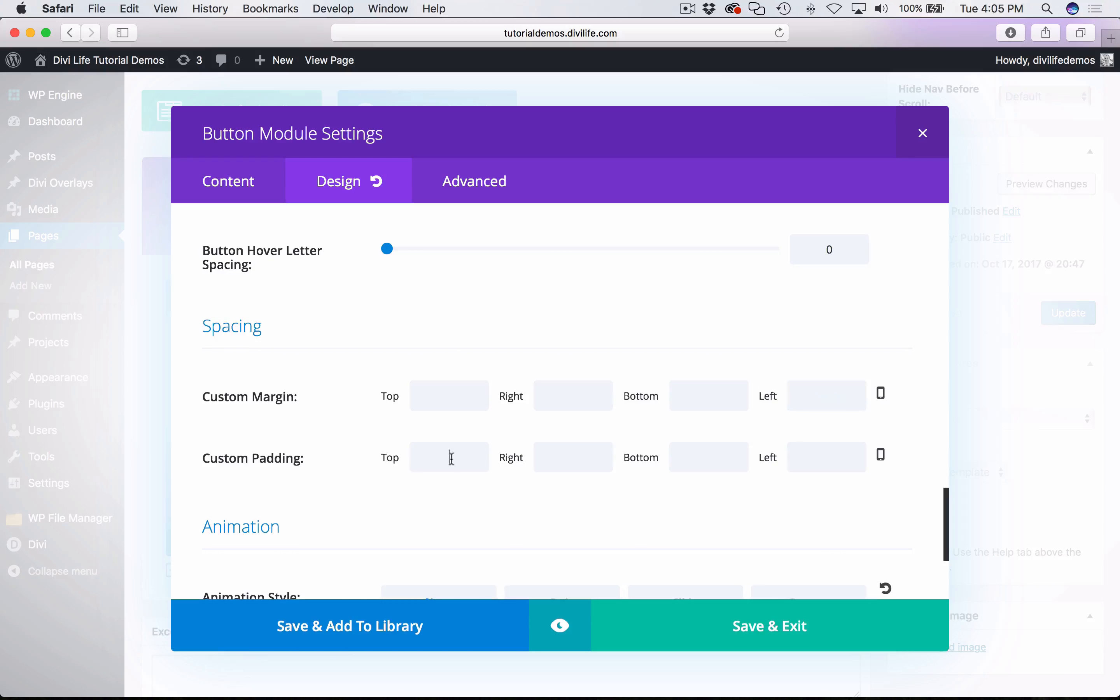
- Set the button's custom padding to 20 top, 40 right, 20 bottom and 40 left, and save and exit
{"action": "left_click", "coordinate": [450, 458]}
{"action": "type", "text": "20"}
{"action": "key", "text": "Tab"}
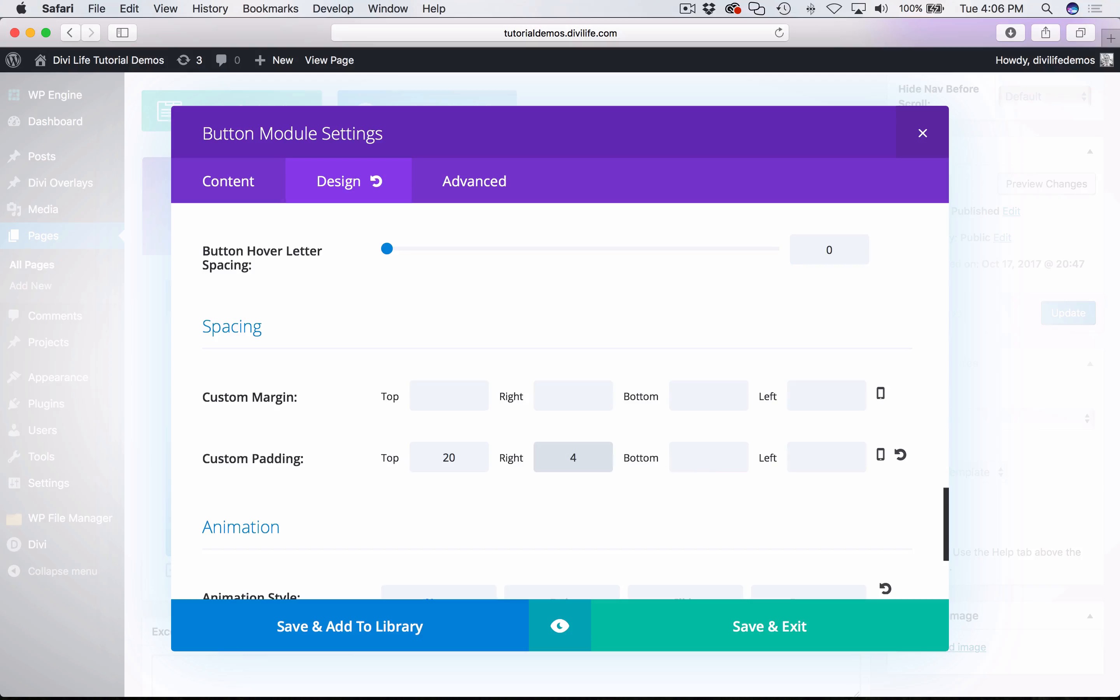
{"action": "type", "text": "40"}
{"action": "left_click", "coordinate": [710, 464]}
{"action": "type", "text": "20"}
{"action": "left_click", "coordinate": [803, 463]}
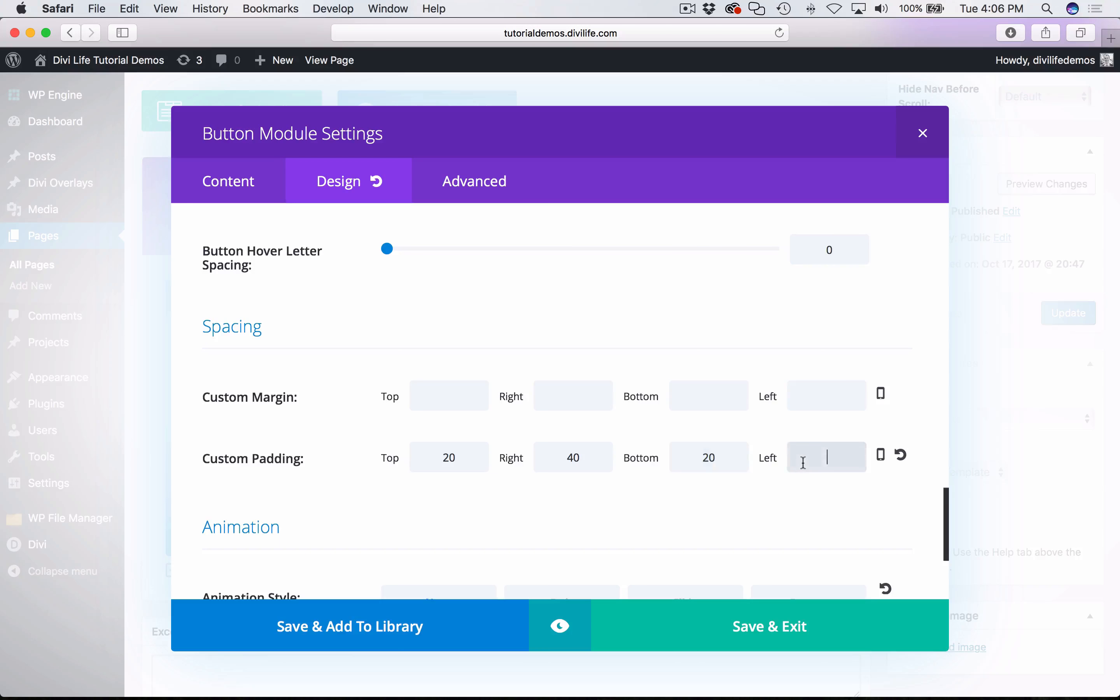
{"action": "left_click", "coordinate": [769, 636]}
- Update the page with the new button spacing and reload the live landing page in Chrome
{"action": "left_click", "coordinate": [1062, 312]}
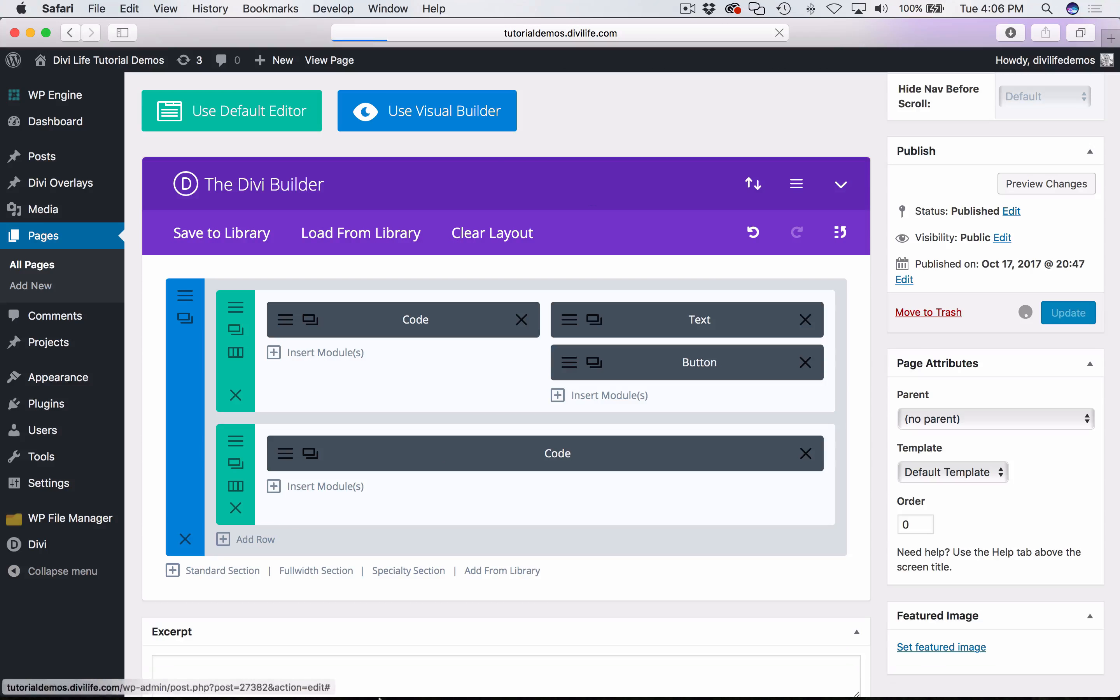
{"action": "left_click", "coordinate": [159, 670]}
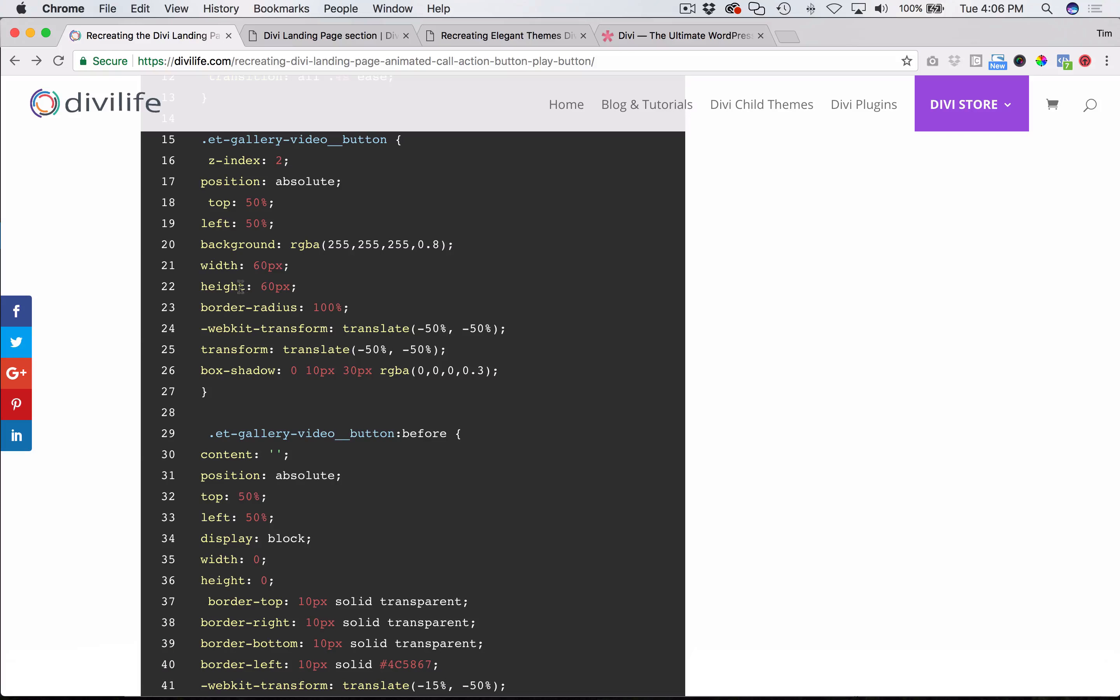
{"action": "left_click", "coordinate": [319, 36]}
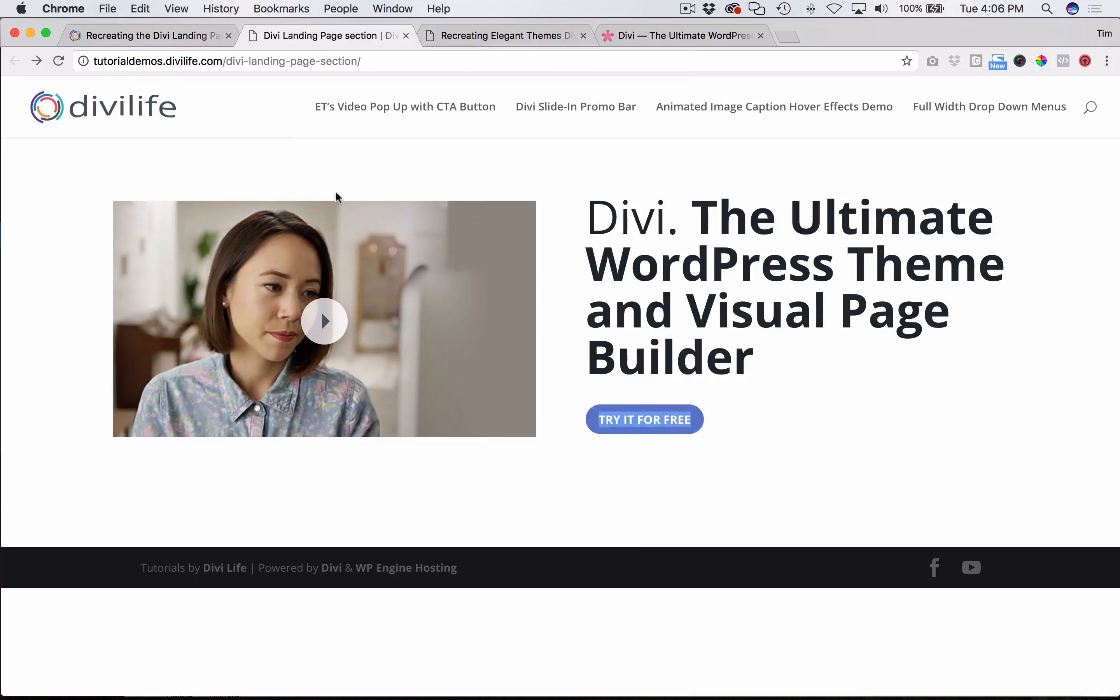
{"action": "left_click", "coordinate": [606, 512]}
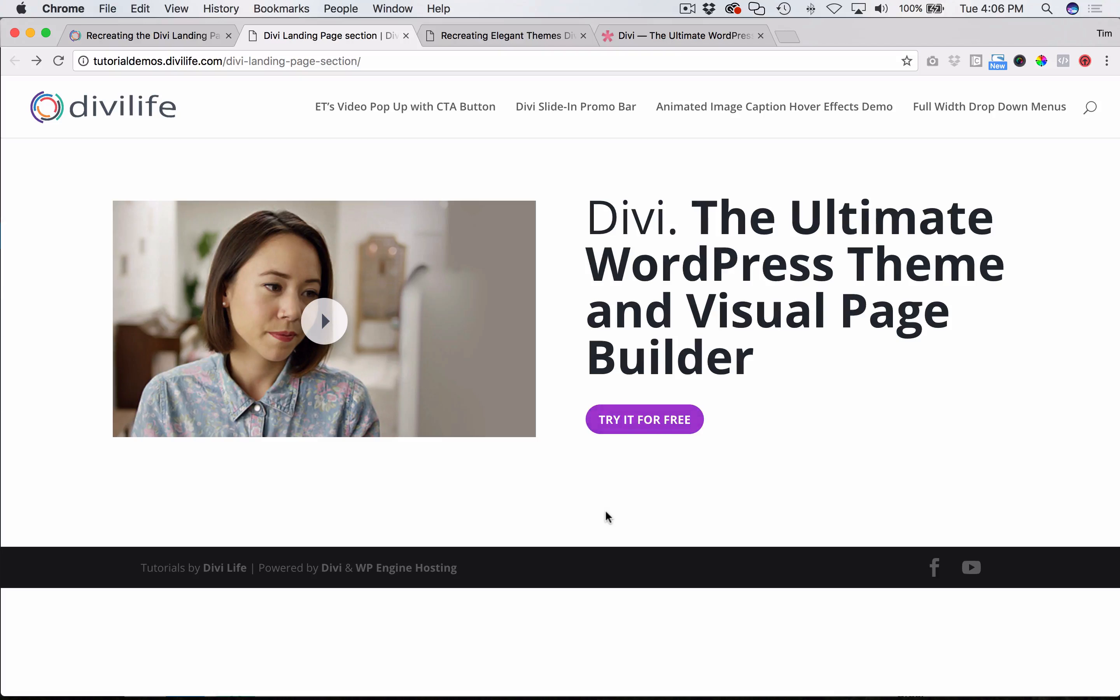
{"action": "key", "text": "super+r"}
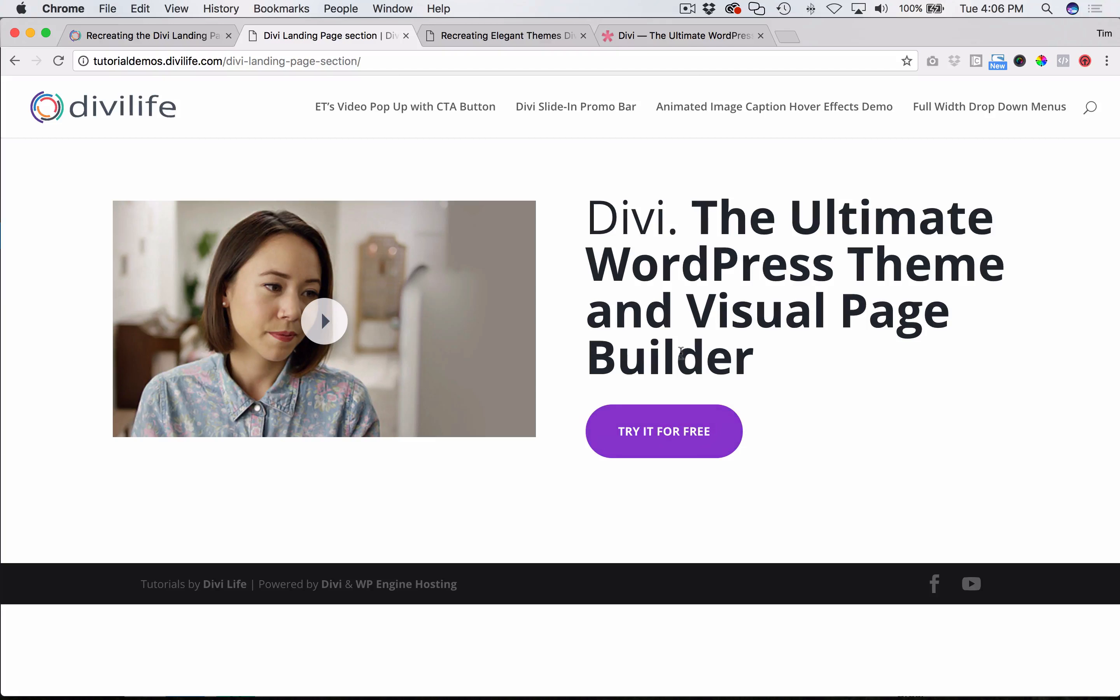
- Compare the padded Try It For Free button on the landing page with the one in the reference demo
{"action": "left_click", "coordinate": [496, 41]}
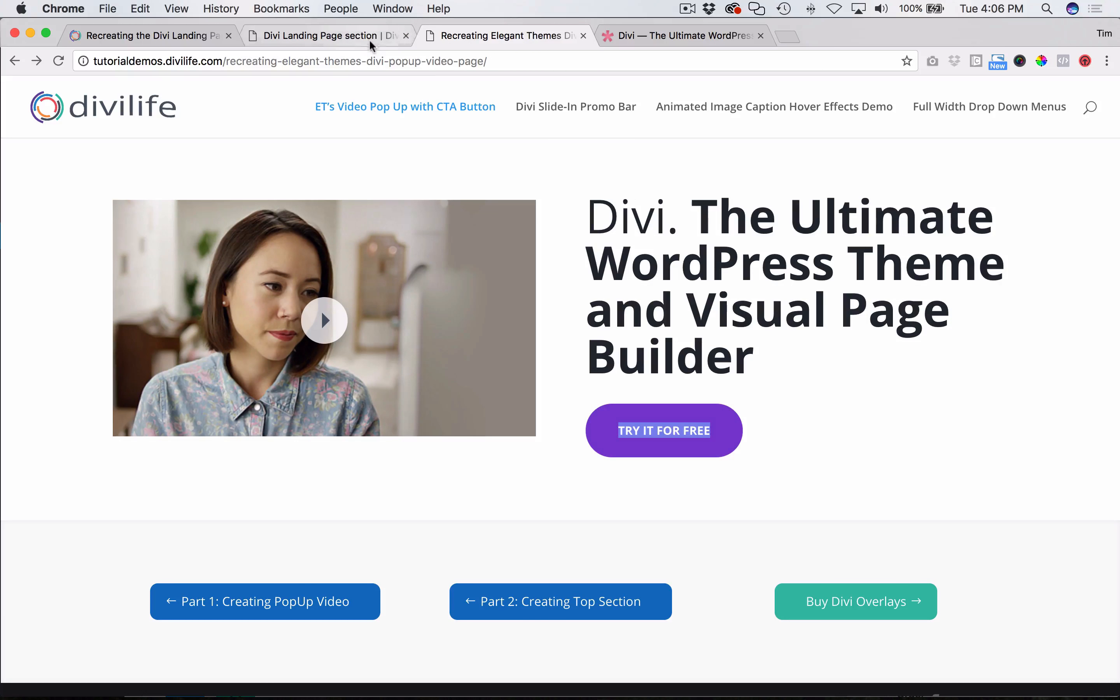
{"action": "left_click", "coordinate": [324, 35]}
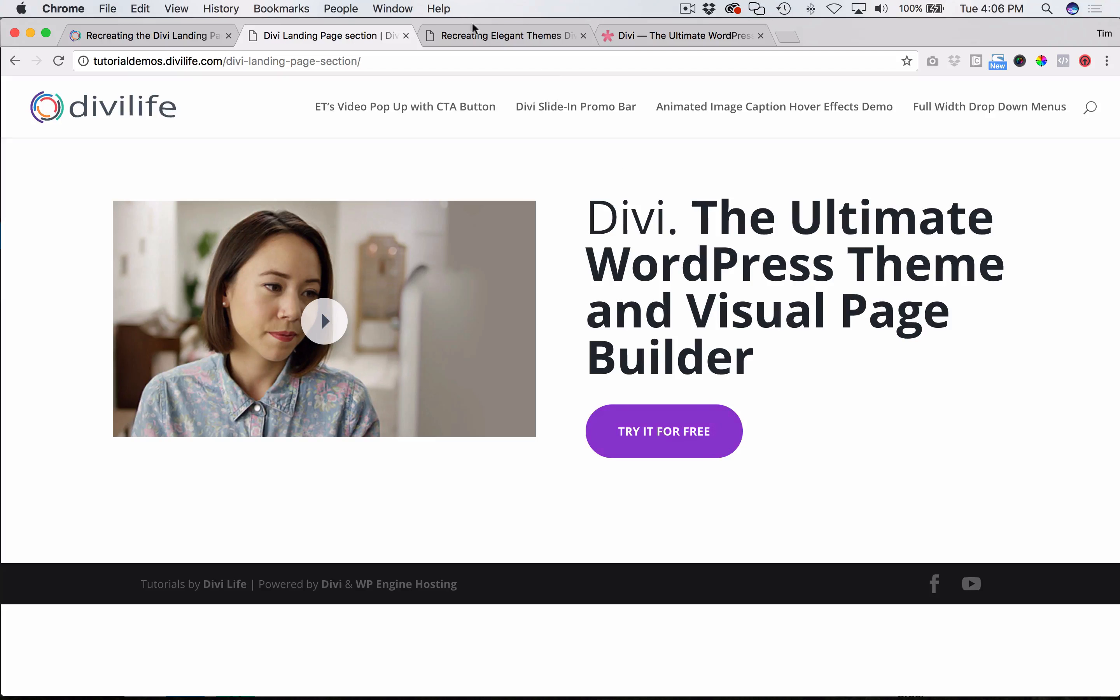
{"action": "left_click", "coordinate": [488, 38]}
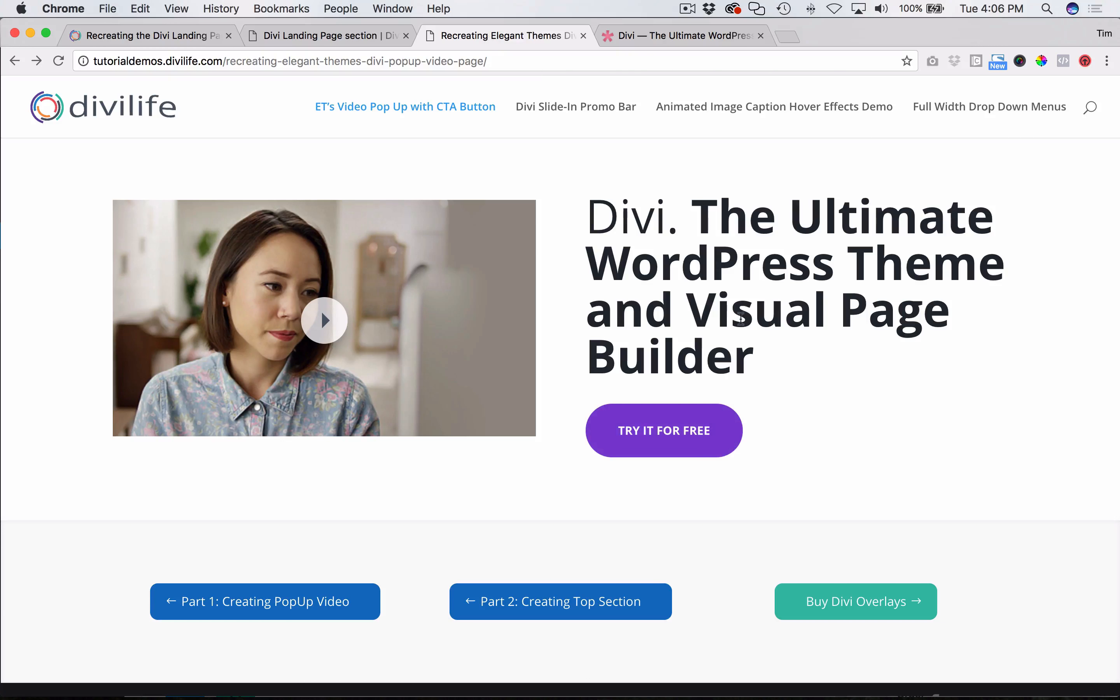
- Play the reference demo's pop-up video, pause it, and close the overlay
{"action": "left_click", "coordinate": [339, 334]}
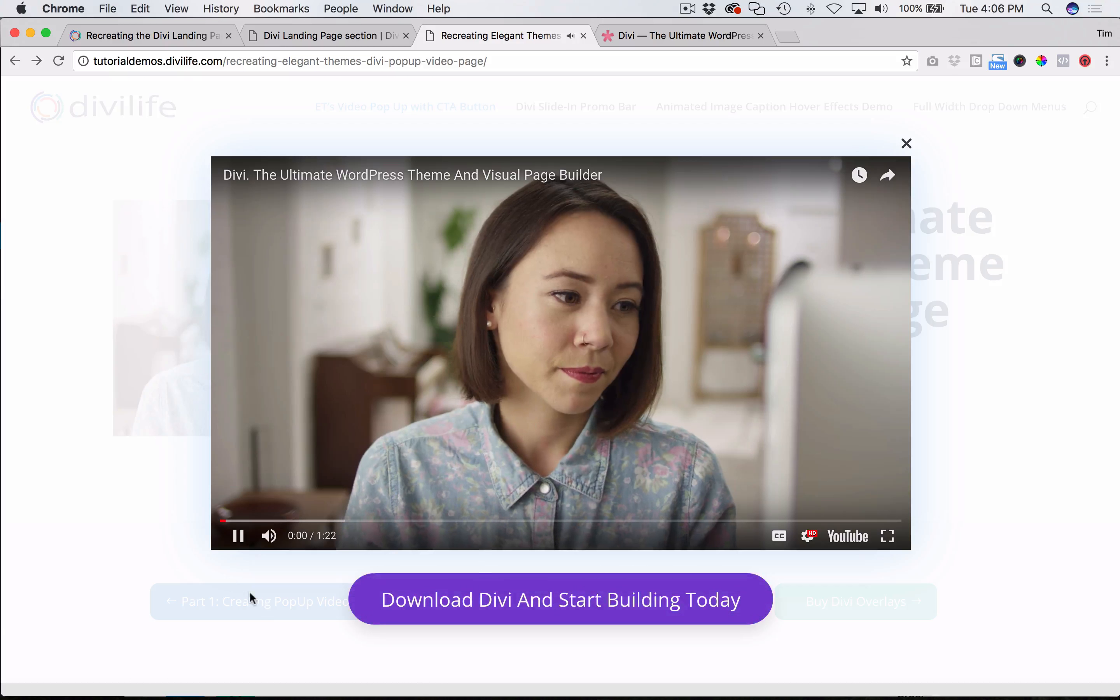
{"action": "left_click", "coordinate": [238, 535]}
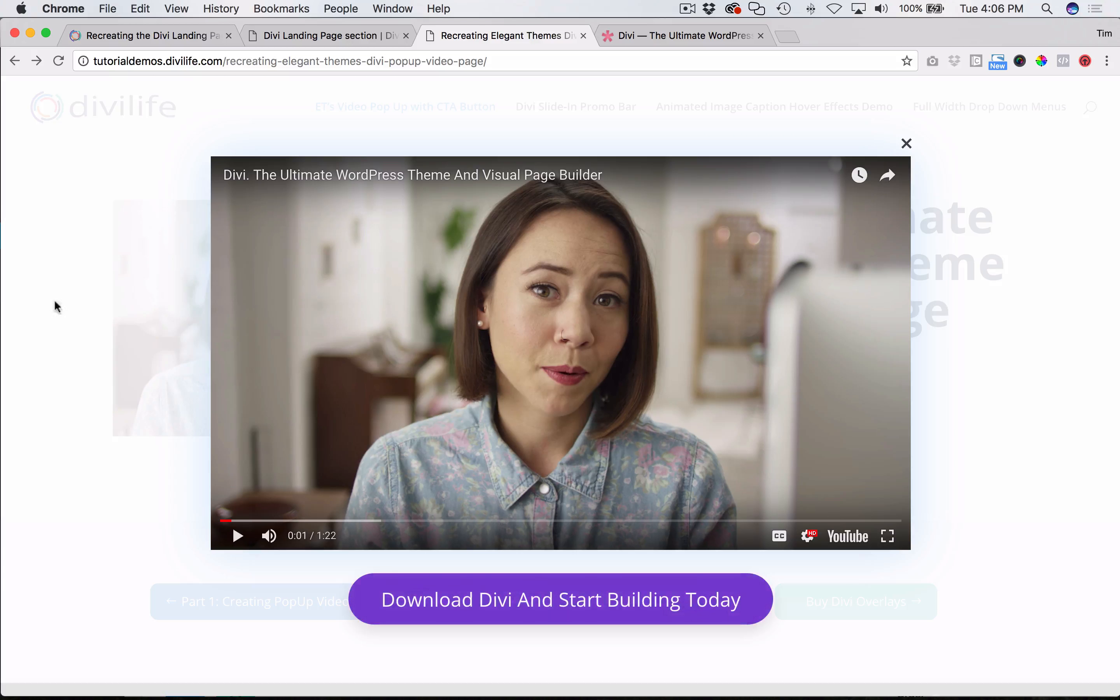
{"action": "left_click", "coordinate": [61, 253]}
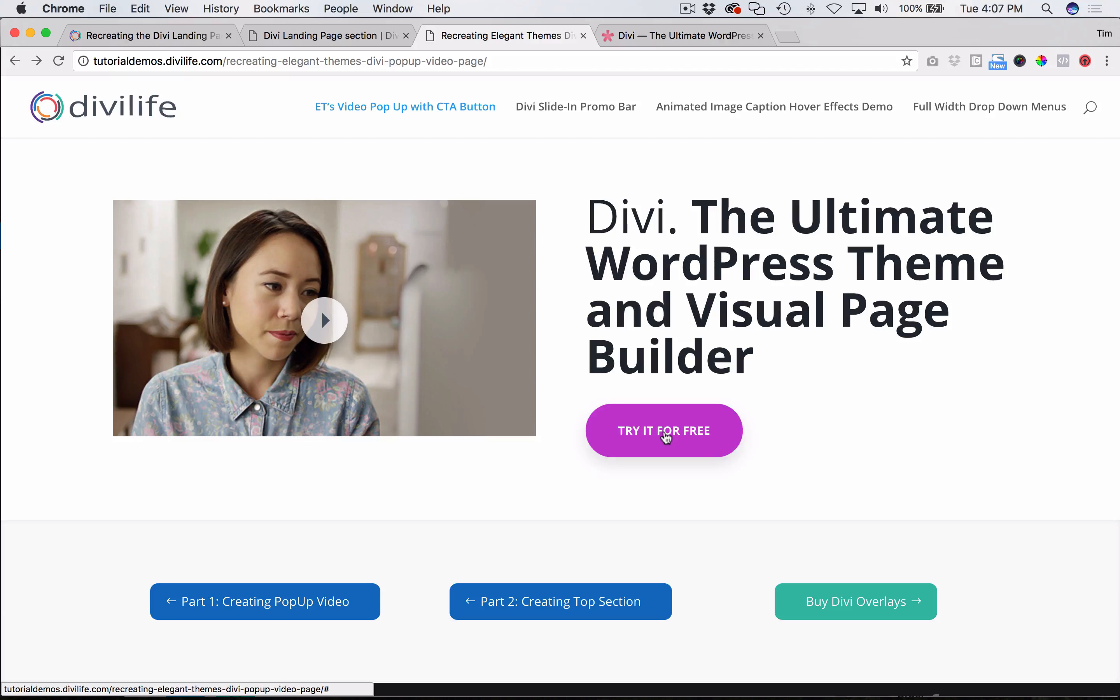
- Switch to Safari and clear the page's entire Divi Builder layout, confirming the loss of its content
{"action": "left_click", "coordinate": [139, 36]}
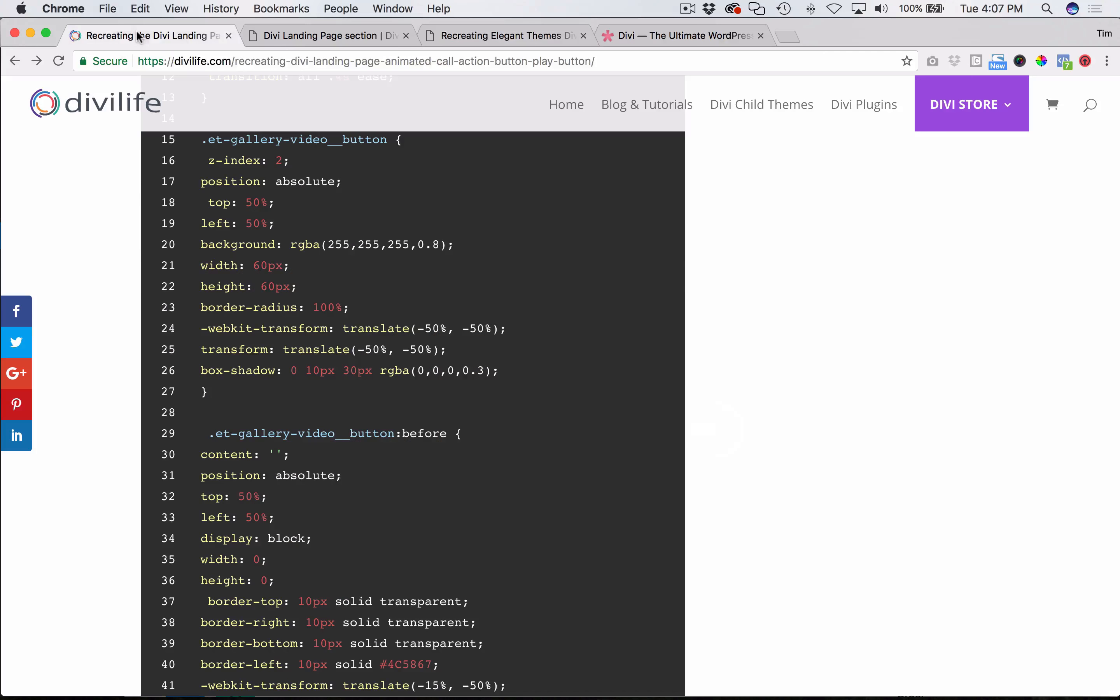
{"action": "left_click", "coordinate": [284, 32]}
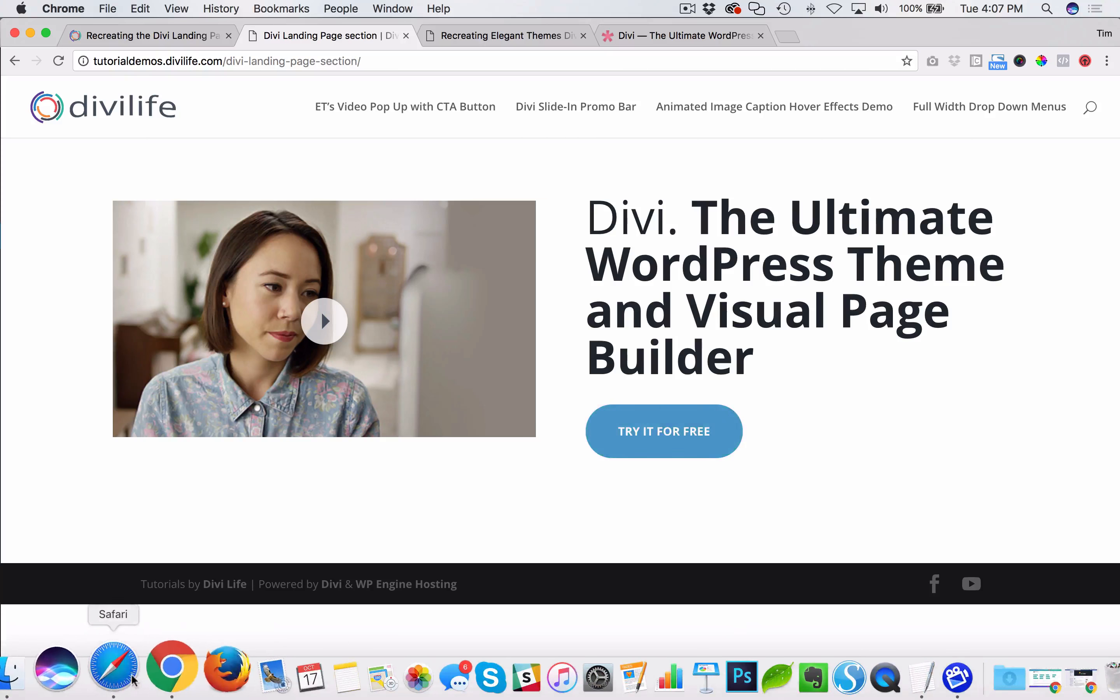
{"action": "left_click", "coordinate": [114, 665]}
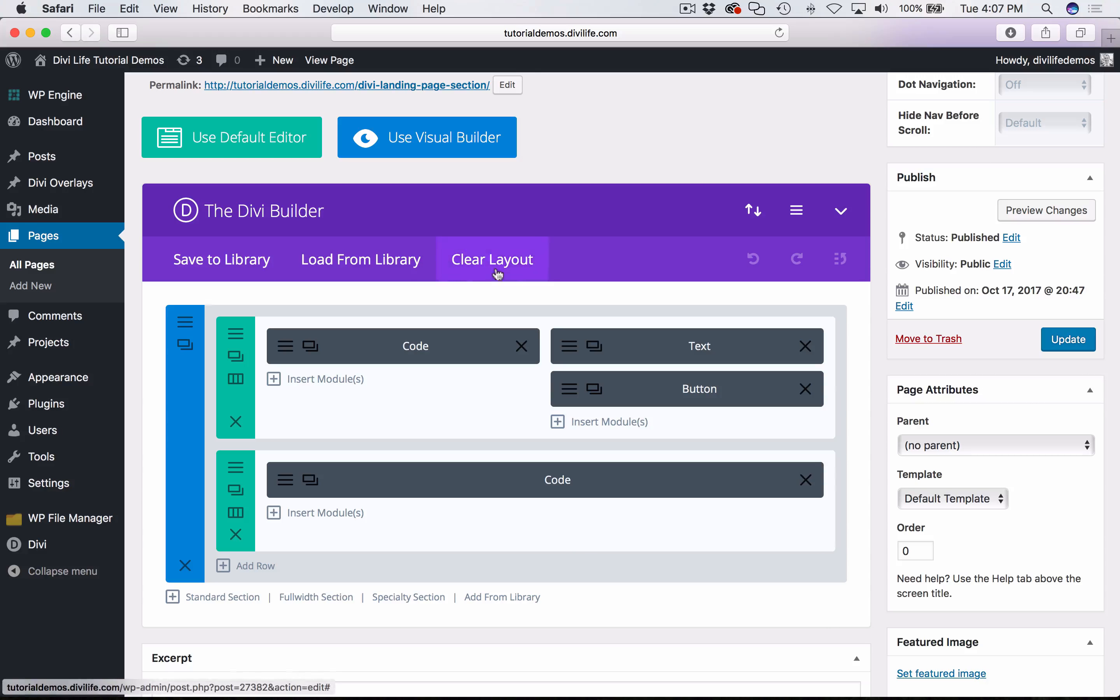
{"action": "left_click", "coordinate": [515, 272]}
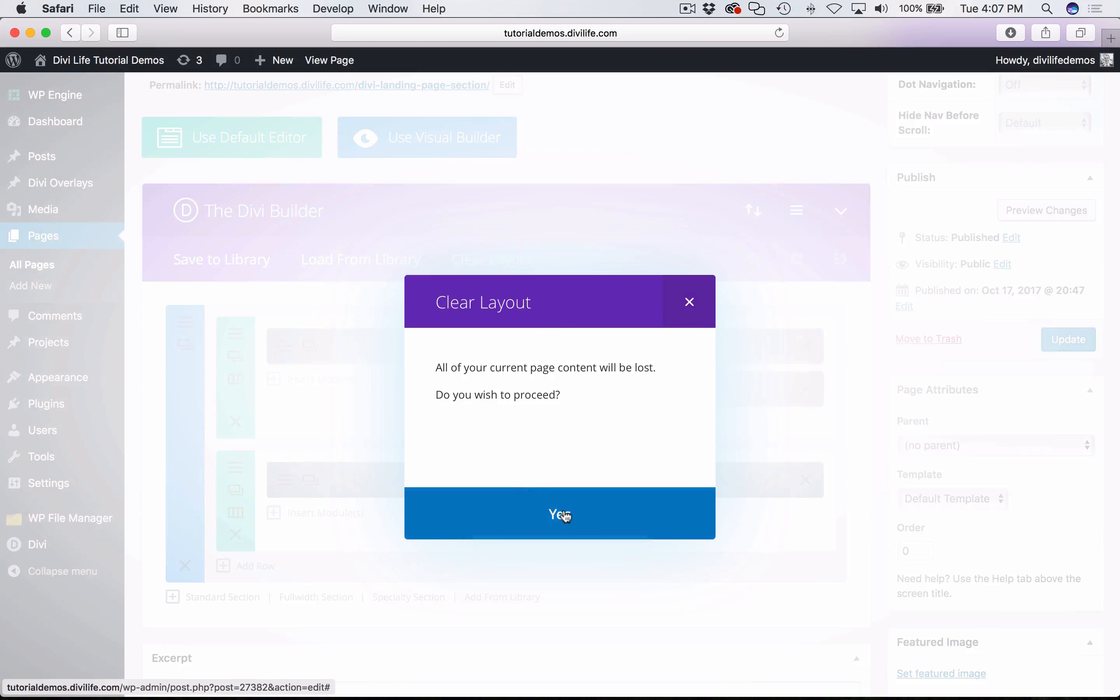
{"action": "left_click", "coordinate": [564, 514]}
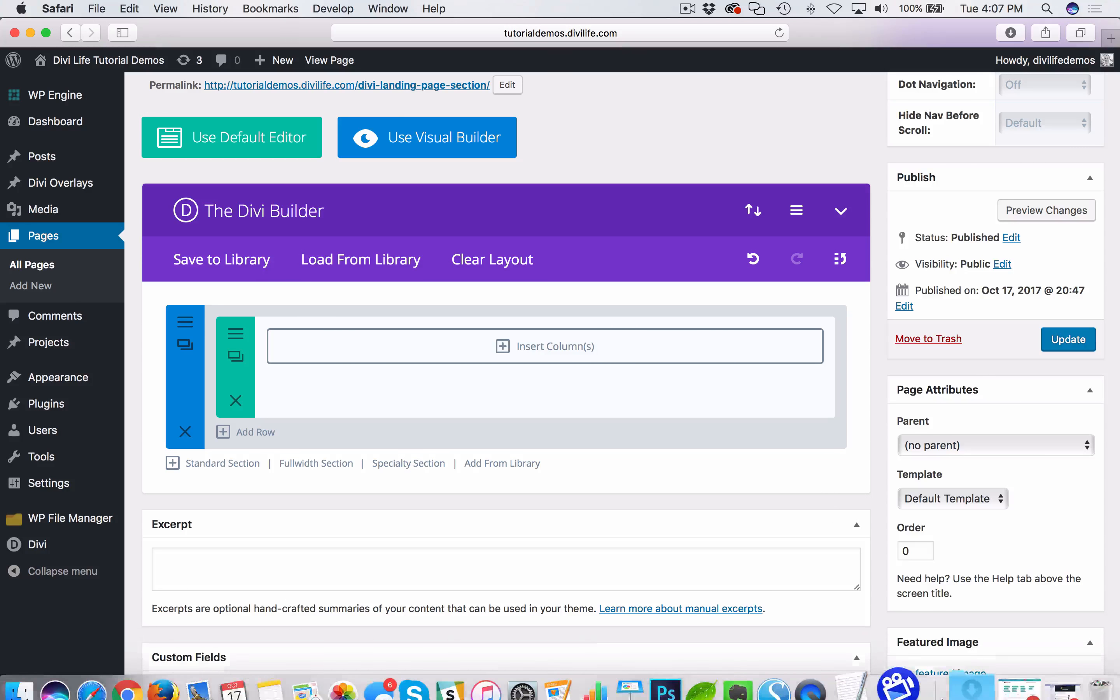
- In Chrome, return to the Divi Life tutorial article and open its free layout download form
{"action": "mouse_move", "coordinate": [582, 680]}
{"action": "left_click", "coordinate": [156, 680]}
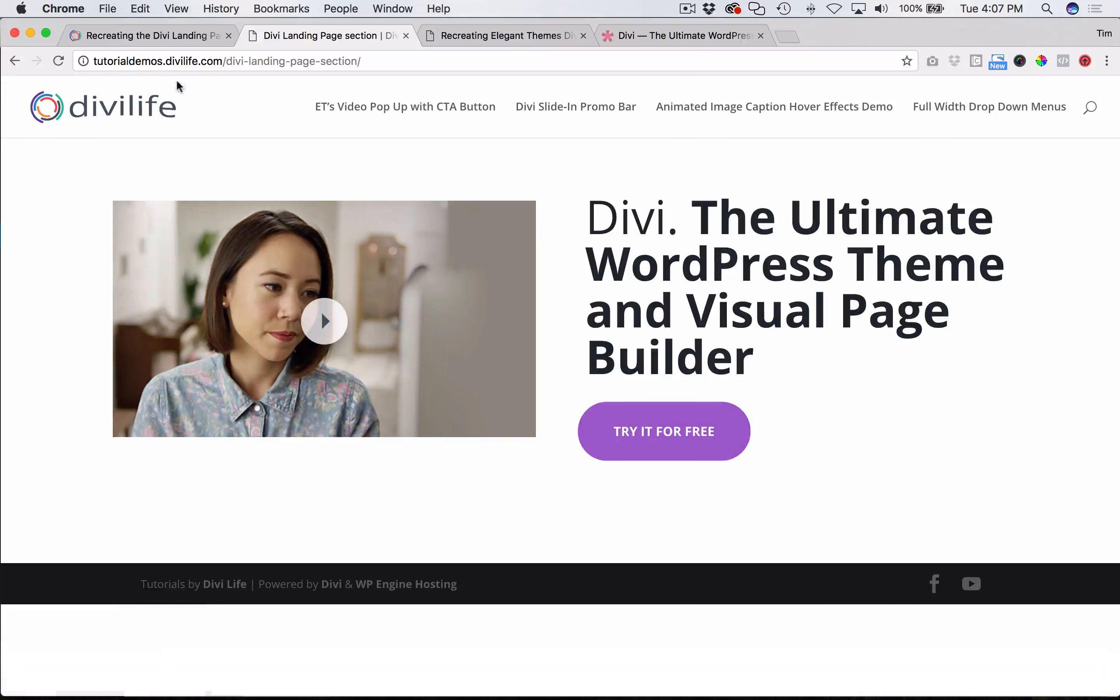
{"action": "left_click", "coordinate": [138, 36]}
{"action": "scroll", "coordinate": [407, 366], "scroll_direction": "up", "scroll_amount": 5}
{"action": "scroll", "coordinate": [410, 372], "scroll_direction": "up", "scroll_amount": 15}
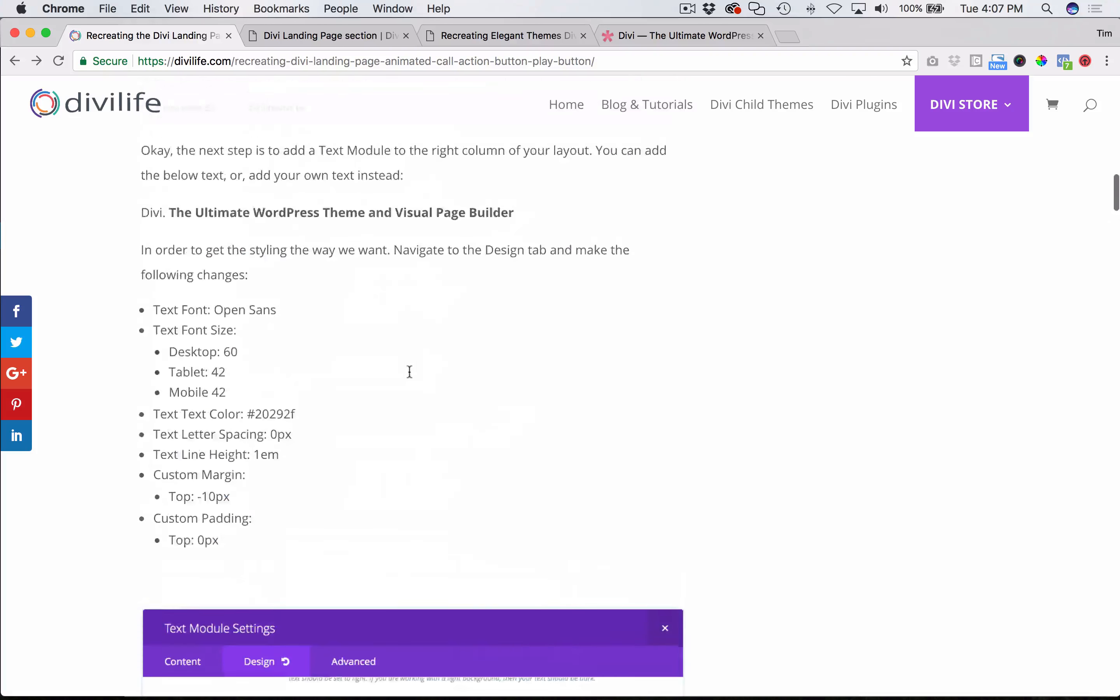
{"action": "scroll", "coordinate": [582, 374], "scroll_direction": "down", "scroll_amount": 6}
{"action": "scroll", "coordinate": [366, 287], "scroll_direction": "down", "scroll_amount": 10}
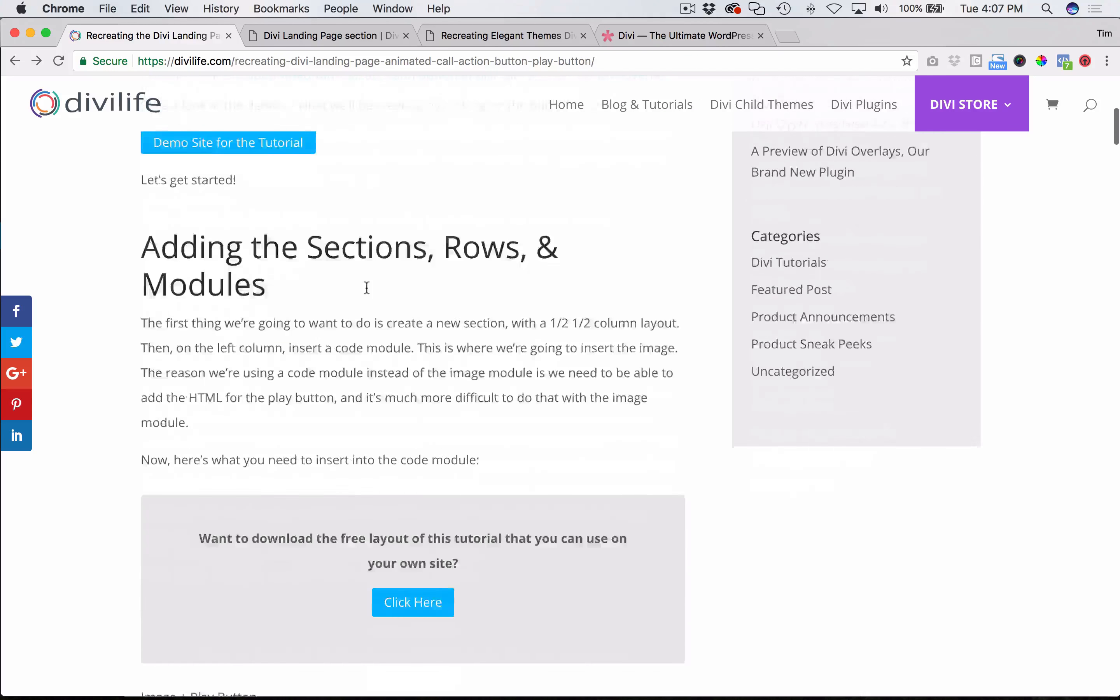
{"action": "left_click", "coordinate": [414, 354]}
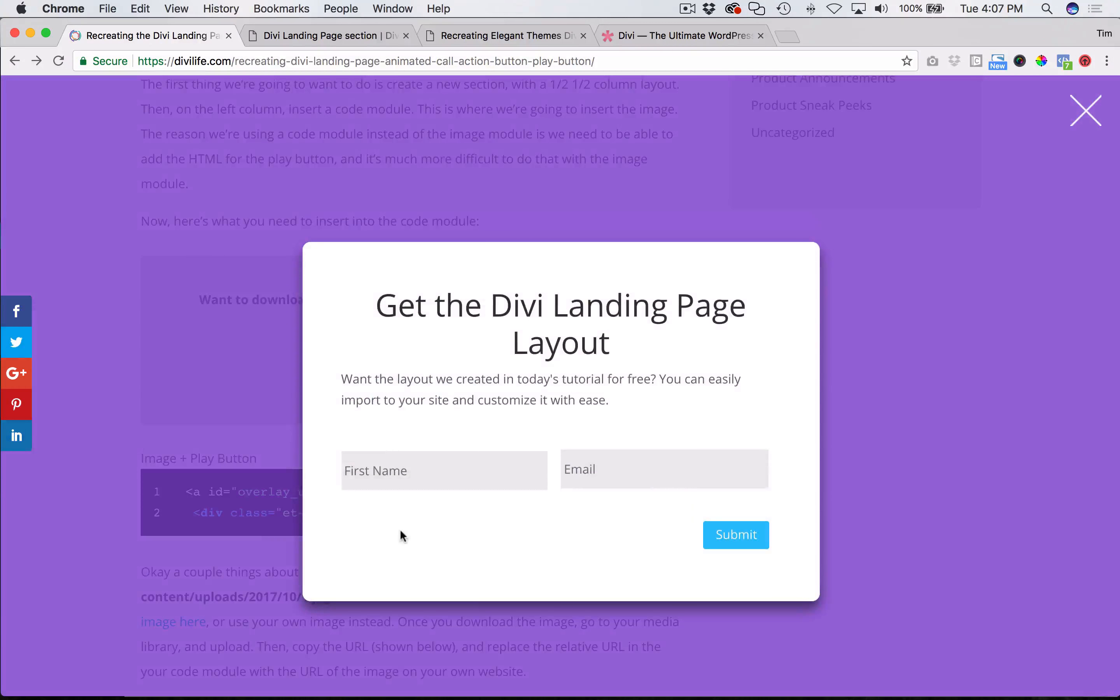
- Request the free landing page layout by submitting a first name and the suggested e-mail address, and close the overlay
{"action": "left_click", "coordinate": [410, 462]}
{"action": "type", "text": "Tim"}
{"action": "key", "text": "Tab"}
{"action": "type", "text": "ti"}
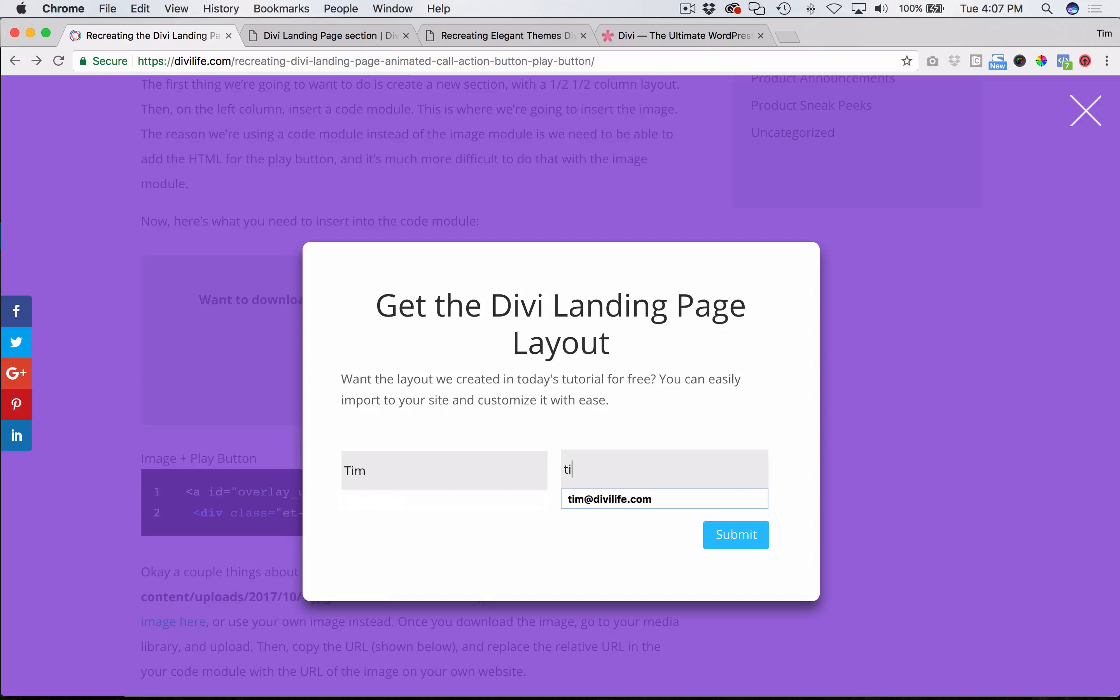
{"action": "type", "text": "m@"}
{"action": "left_click", "coordinate": [603, 500]}
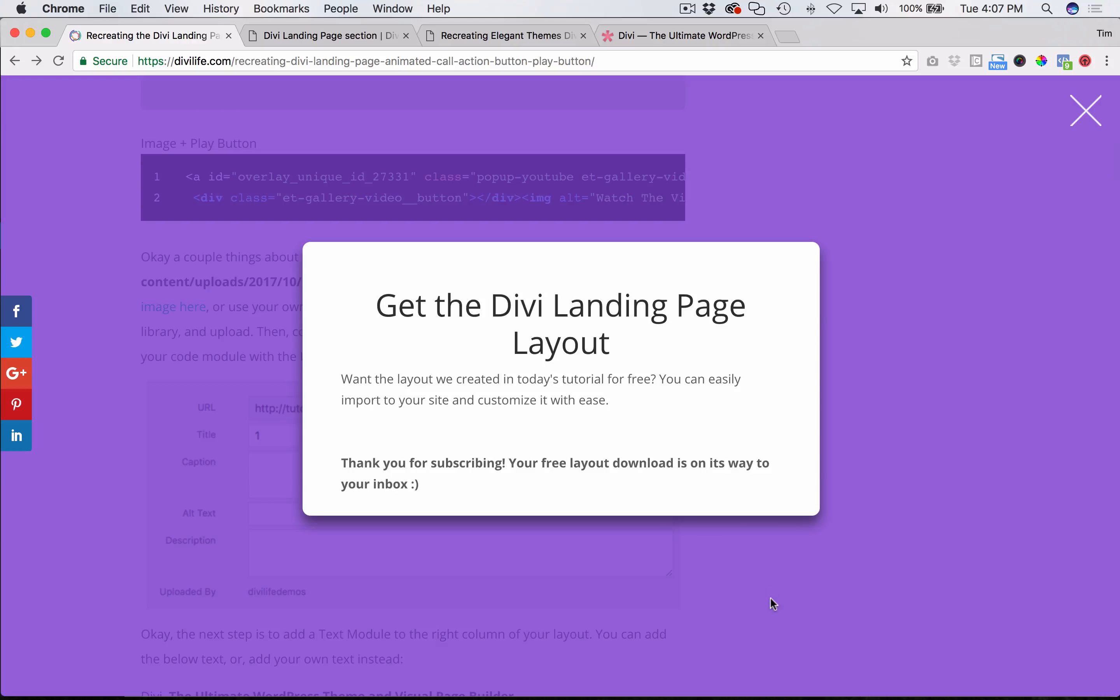
{"action": "left_click", "coordinate": [1085, 110]}
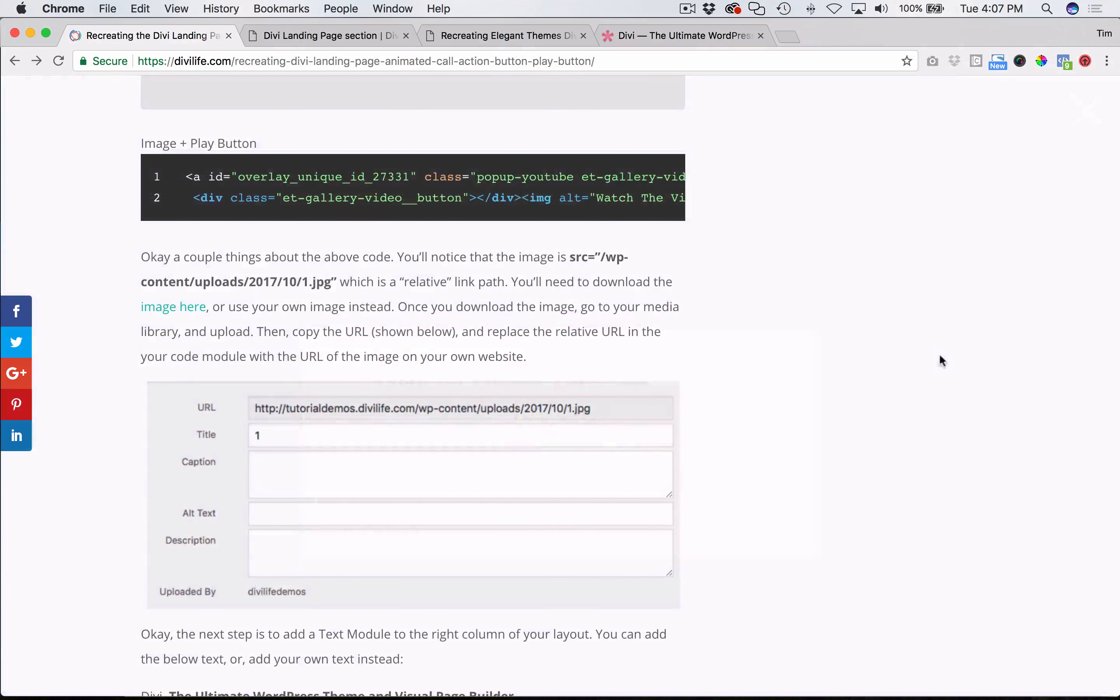
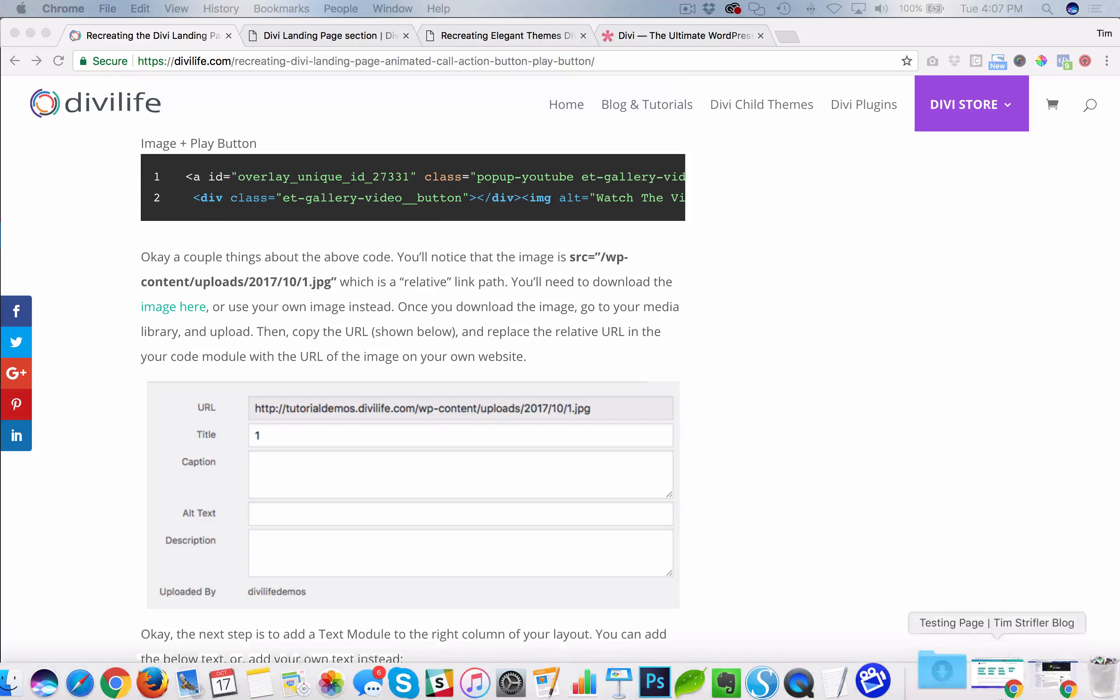
- Unzip divi-landing-layout-section.json.zip from the Downloads folder, and switch to the page editor in Safari
{"action": "left_click", "coordinate": [959, 671]}
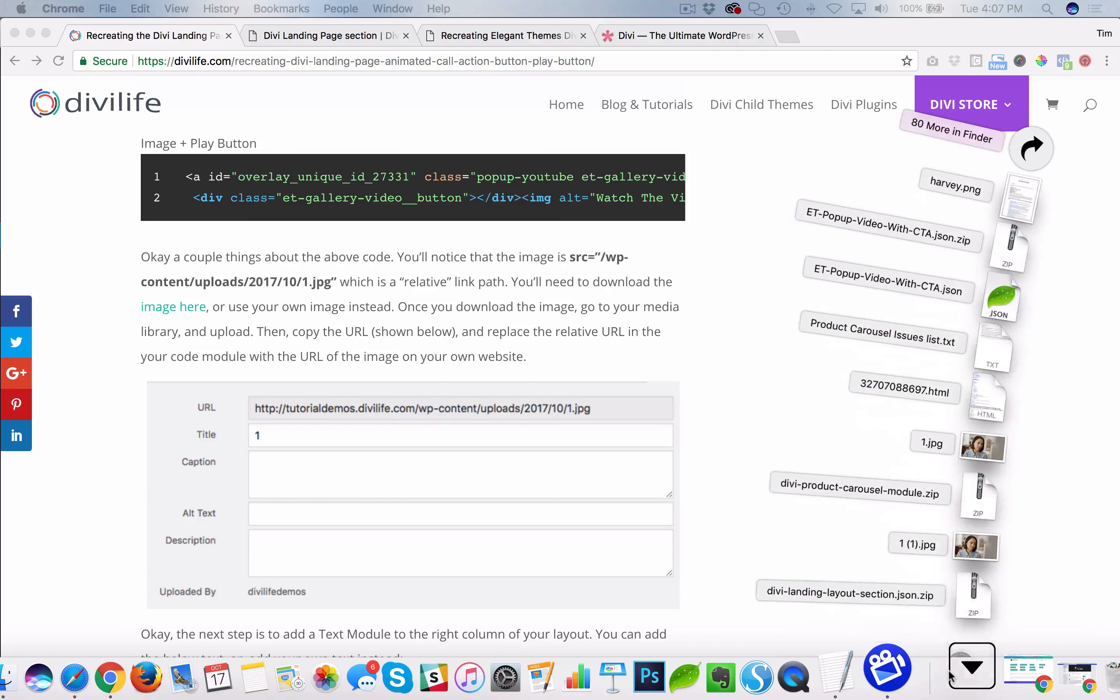
{"action": "left_click", "coordinate": [972, 608]}
{"action": "key", "text": "super+Tab"}
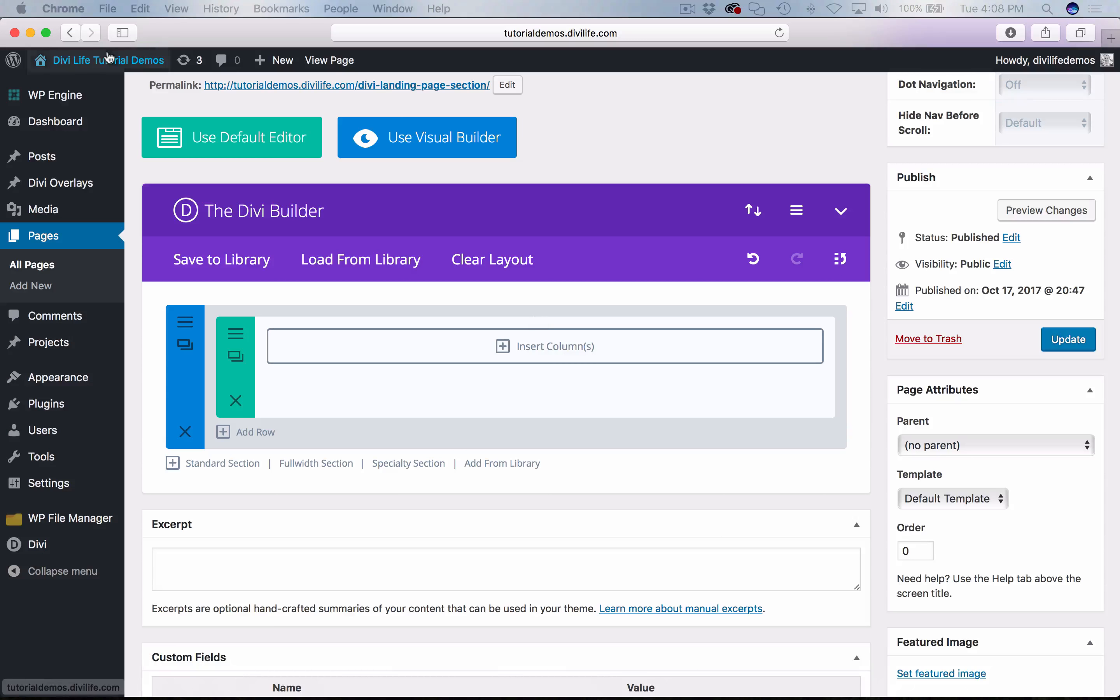
- Import divi-landing-layout-section.json from Downloads into the page's Divi Builder layout and update the page
{"action": "scroll", "coordinate": [833, 209], "scroll_direction": "up", "scroll_amount": 5}
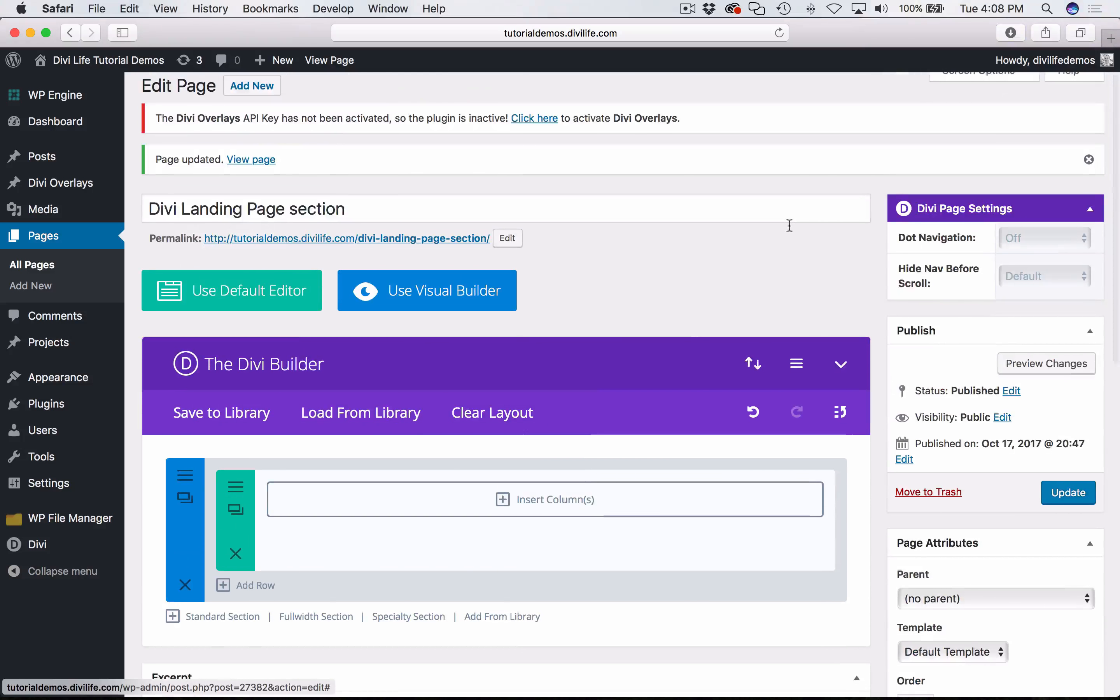
{"action": "scroll", "coordinate": [740, 287], "scroll_direction": "down", "scroll_amount": 2}
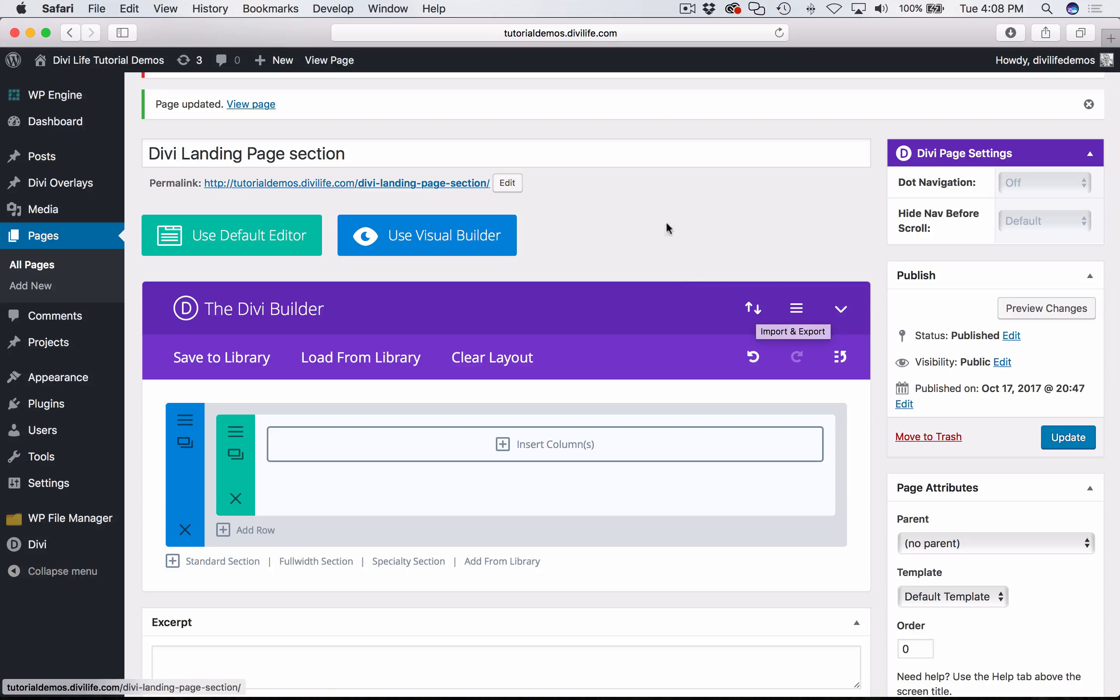
{"action": "left_click", "coordinate": [753, 308]}
{"action": "left_click", "coordinate": [533, 281]}
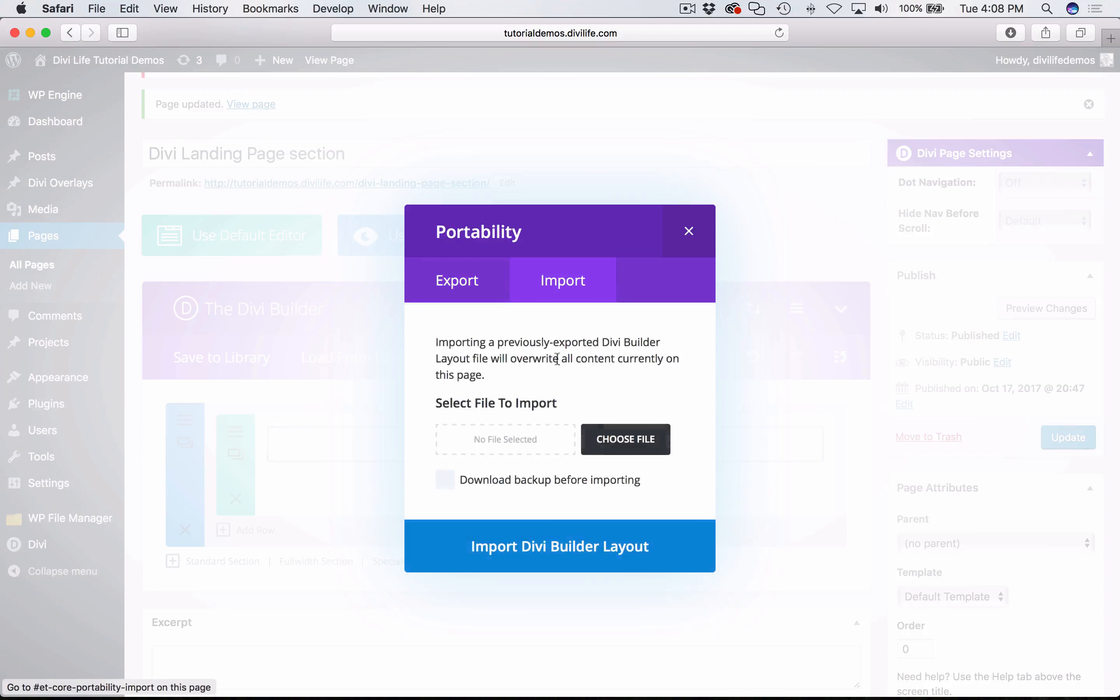
{"action": "left_click", "coordinate": [605, 447]}
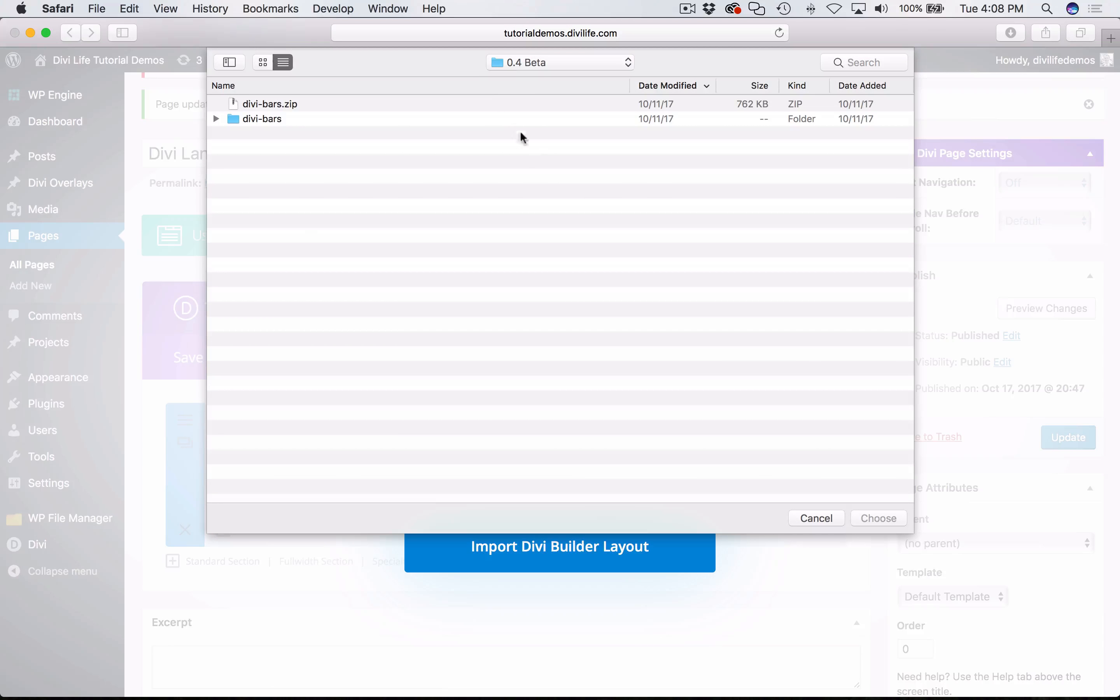
{"action": "left_click", "coordinate": [511, 68]}
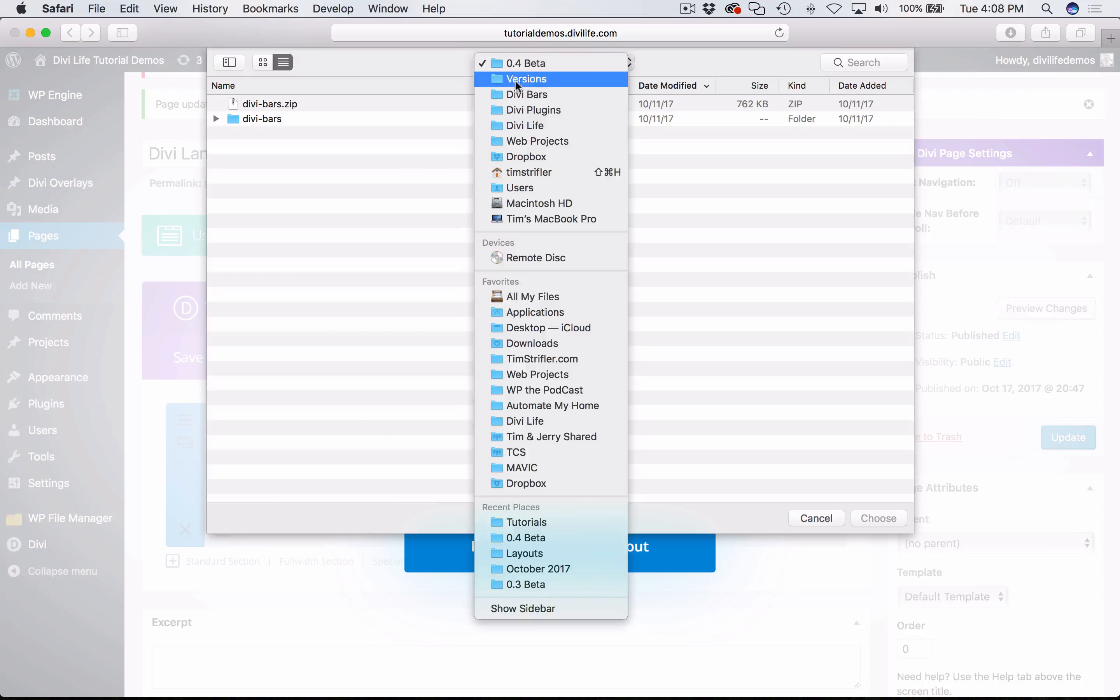
{"action": "left_click", "coordinate": [546, 347]}
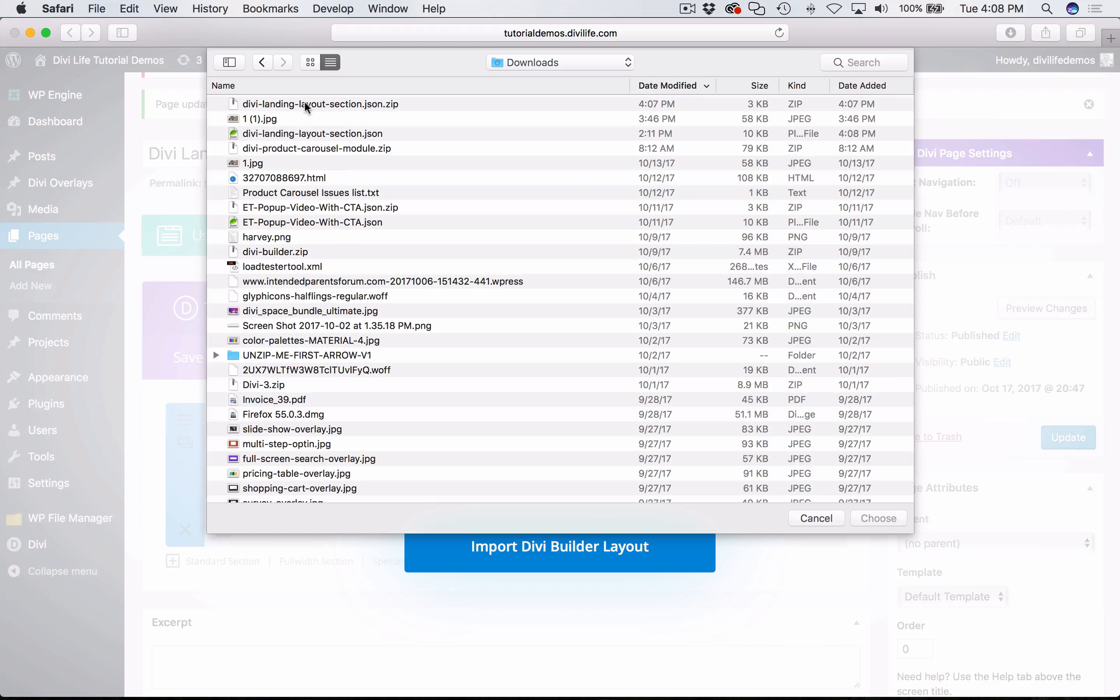
{"action": "left_click", "coordinate": [275, 136]}
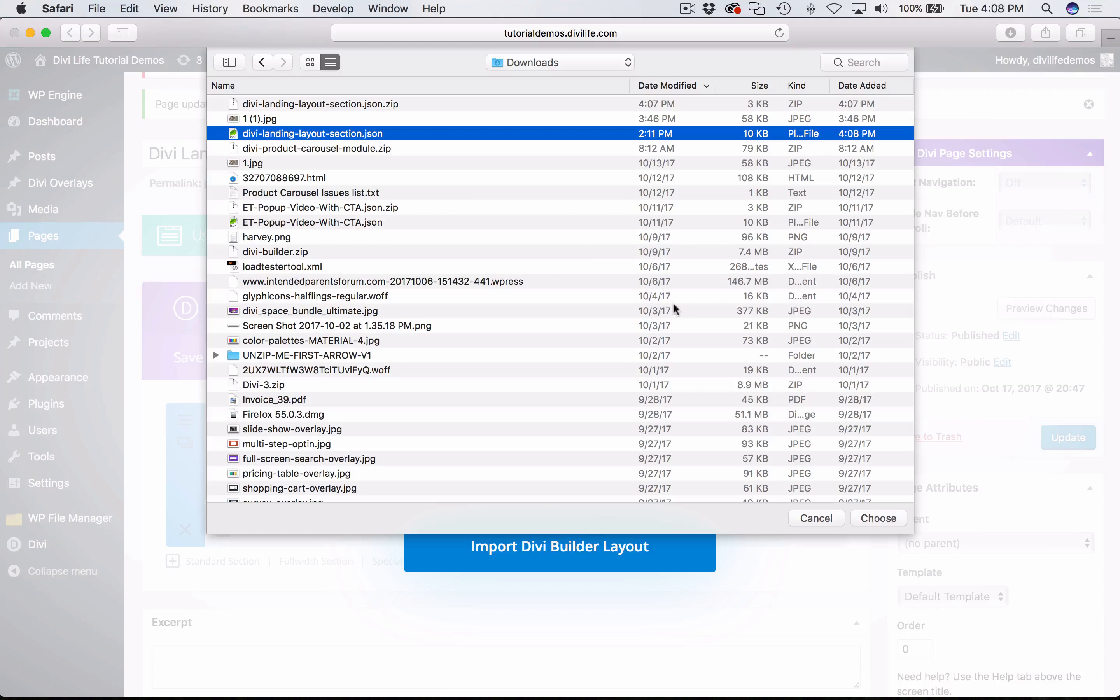
{"action": "left_click", "coordinate": [873, 520]}
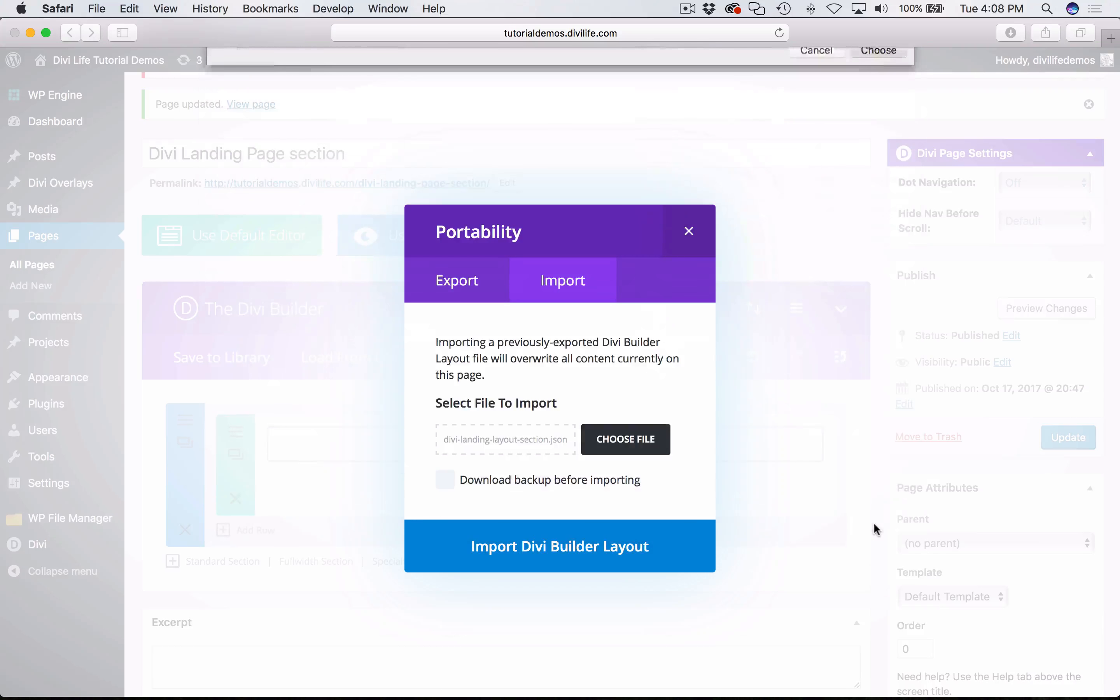
{"action": "left_click", "coordinate": [563, 552]}
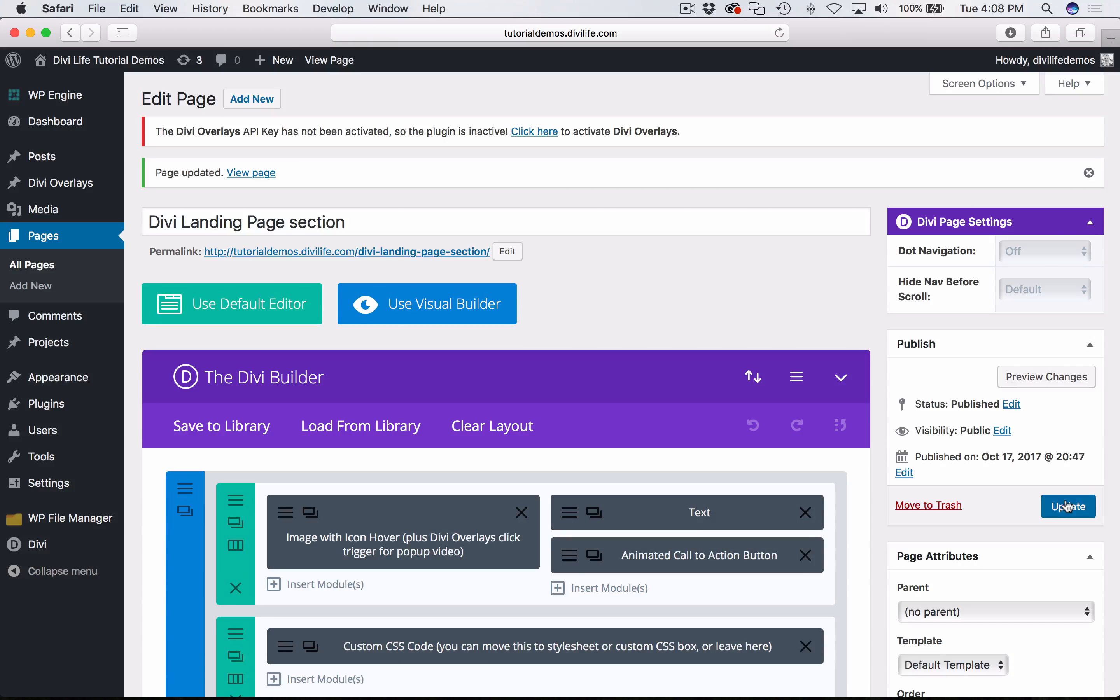
{"action": "left_click", "coordinate": [1067, 505]}
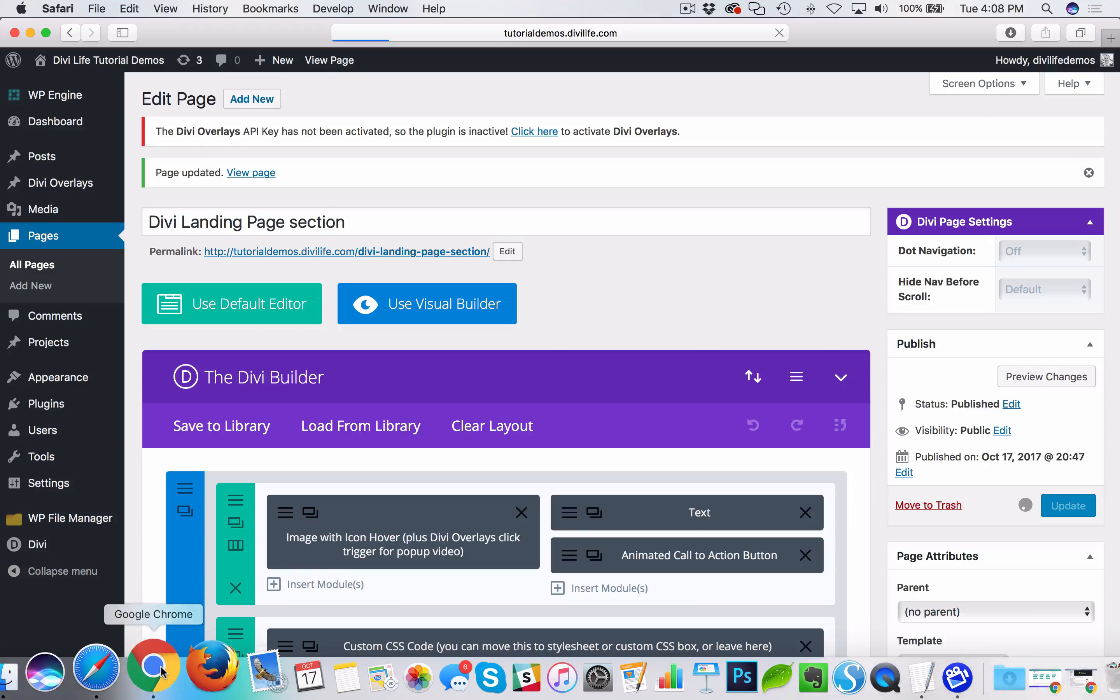
- In Chrome, reload the Divi Landing Page section page, play its pop-up video, and close the overlay
{"action": "left_click", "coordinate": [161, 667]}
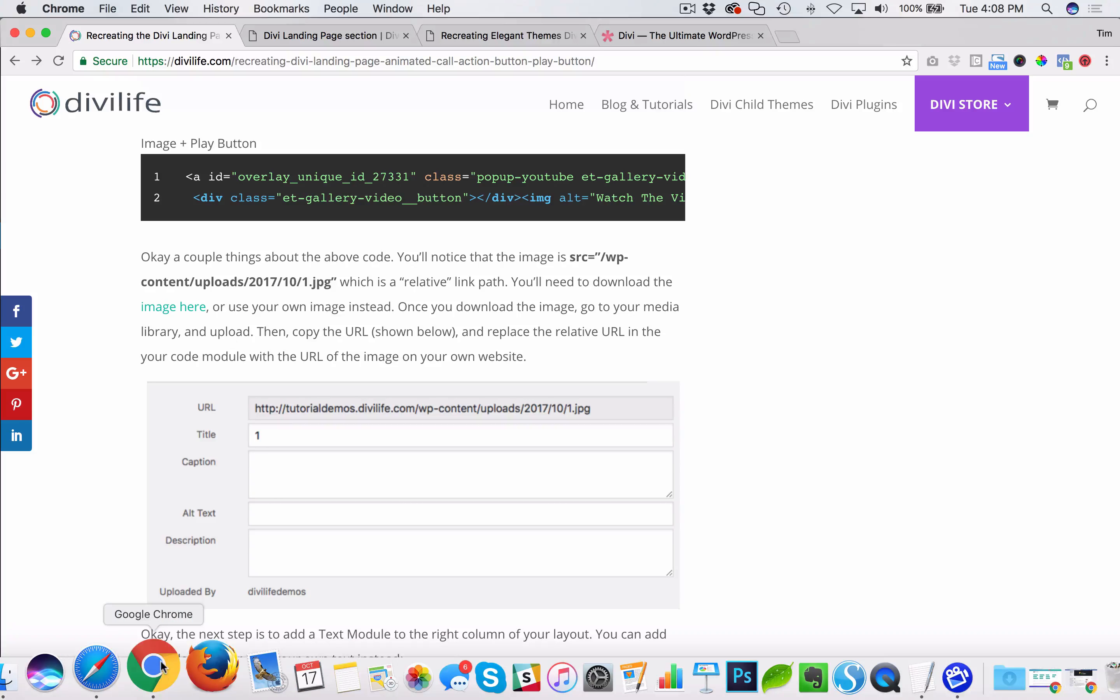
{"action": "left_click", "coordinate": [337, 34]}
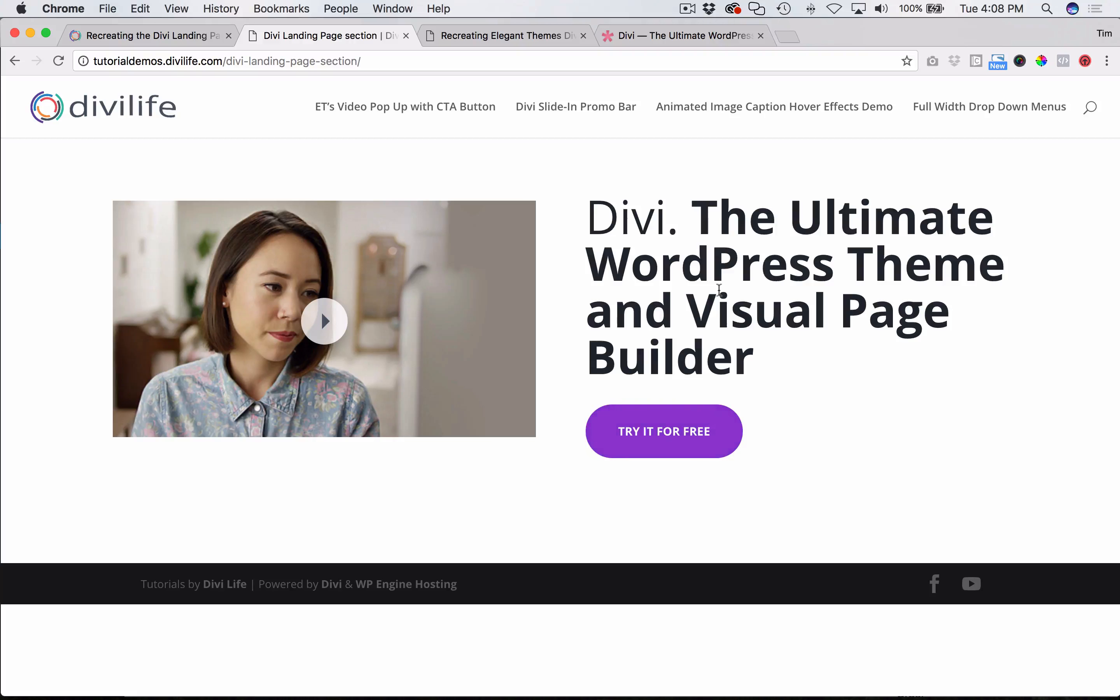
{"action": "key", "text": "super+r"}
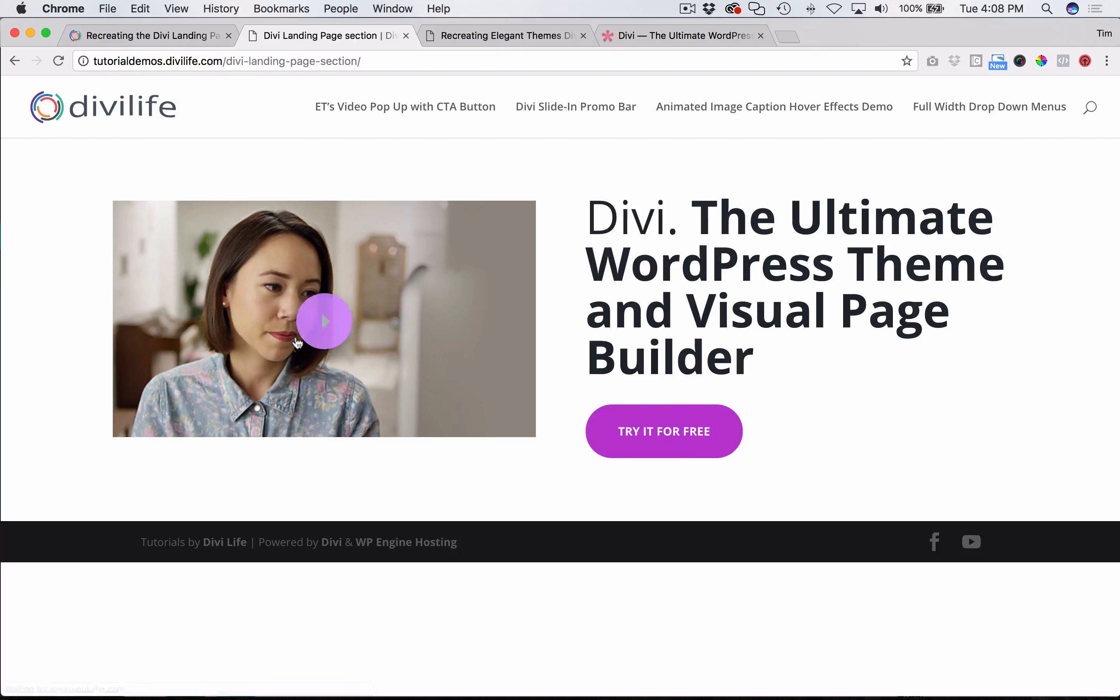
{"action": "left_click", "coordinate": [321, 312]}
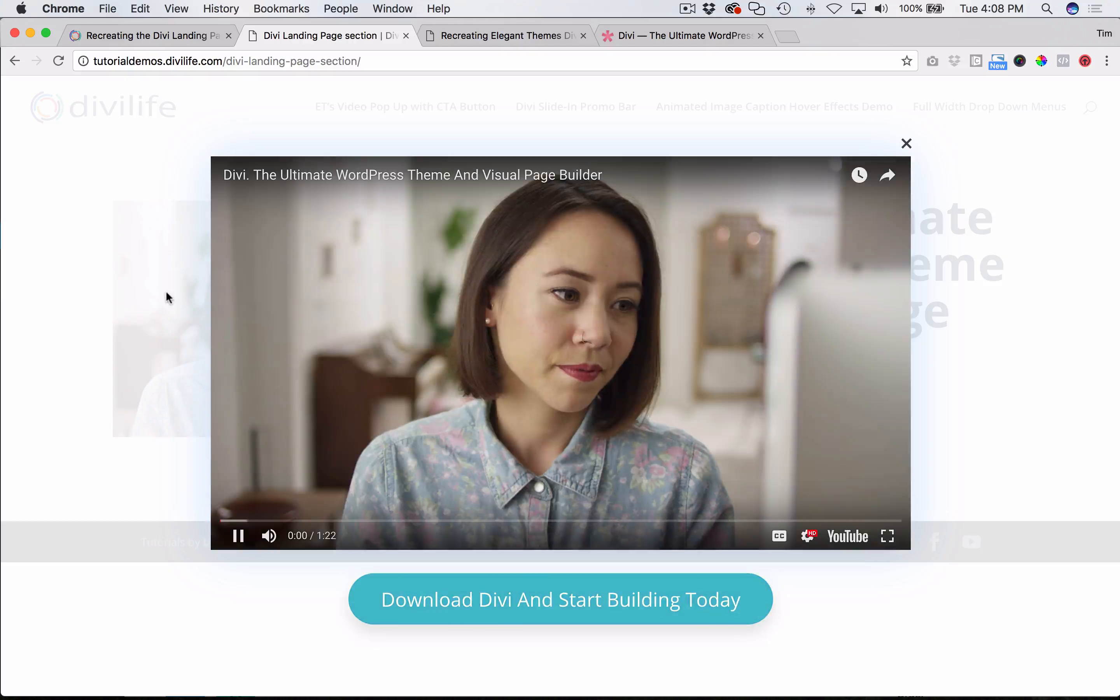
{"action": "left_click", "coordinate": [99, 280]}
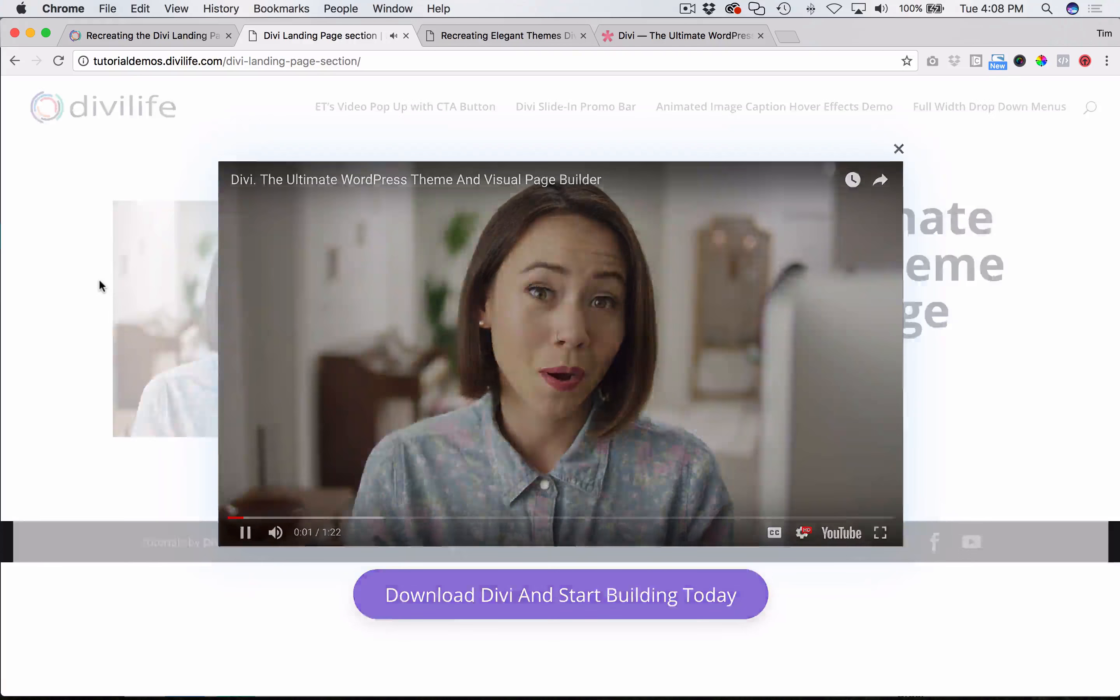
- Return to the page editor in Safari, examine the heading content of the Text module, and close its settings without changes
{"action": "left_click", "coordinate": [148, 35]}
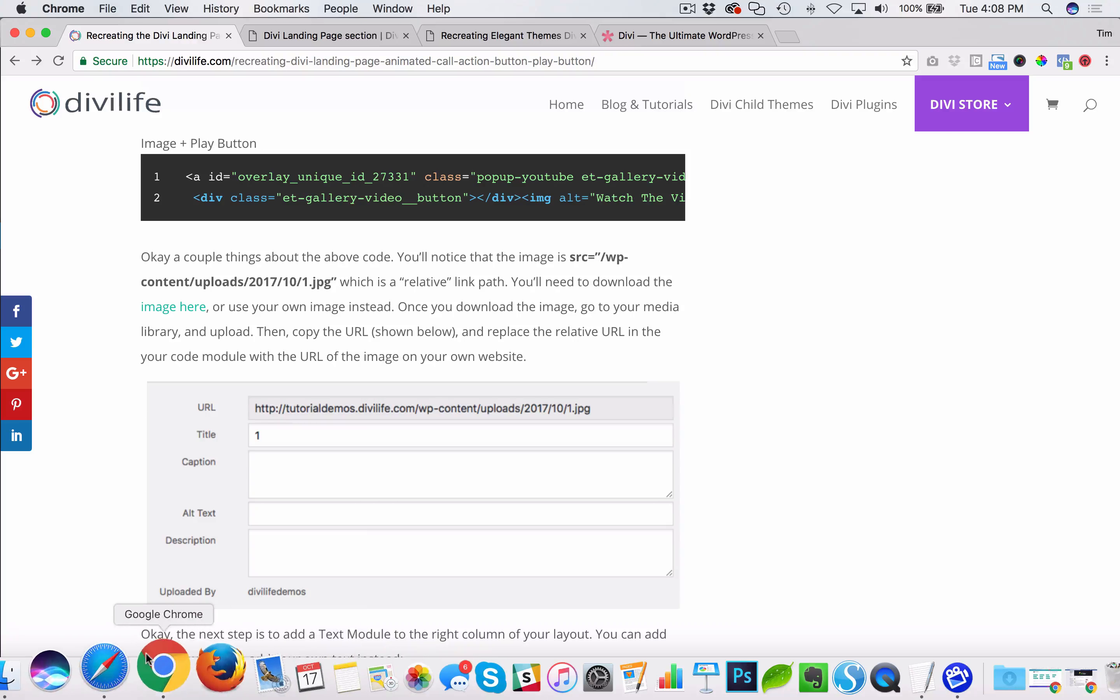
{"action": "left_click", "coordinate": [112, 665]}
{"action": "scroll", "coordinate": [837, 350], "scroll_direction": "down", "scroll_amount": 5}
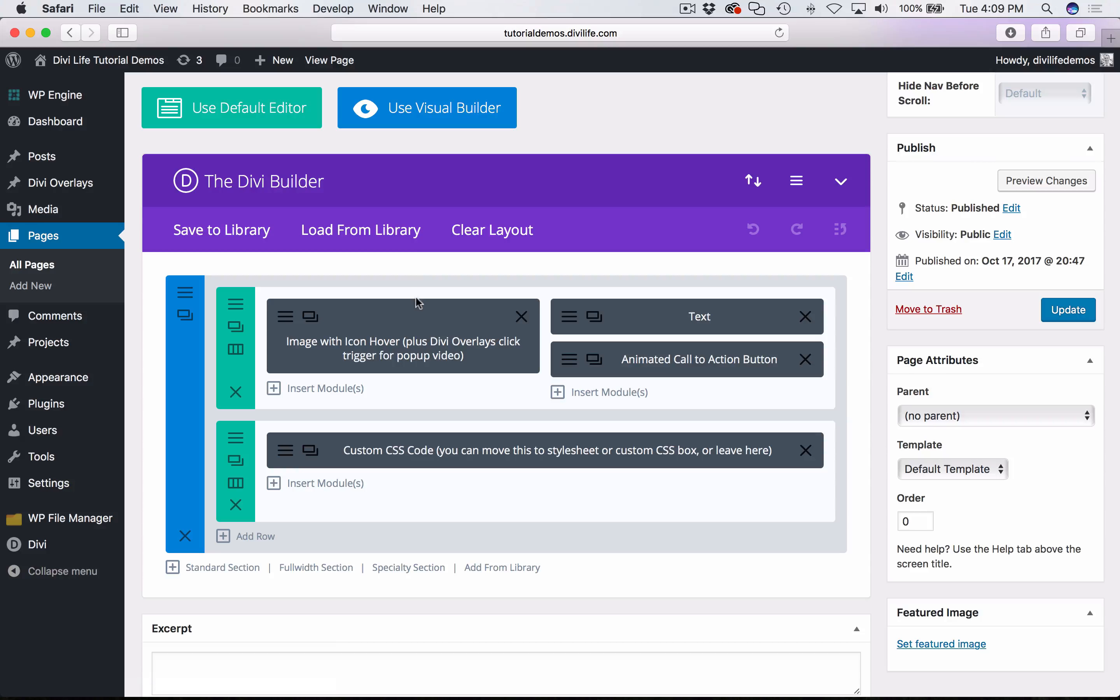
{"action": "left_click", "coordinate": [567, 316]}
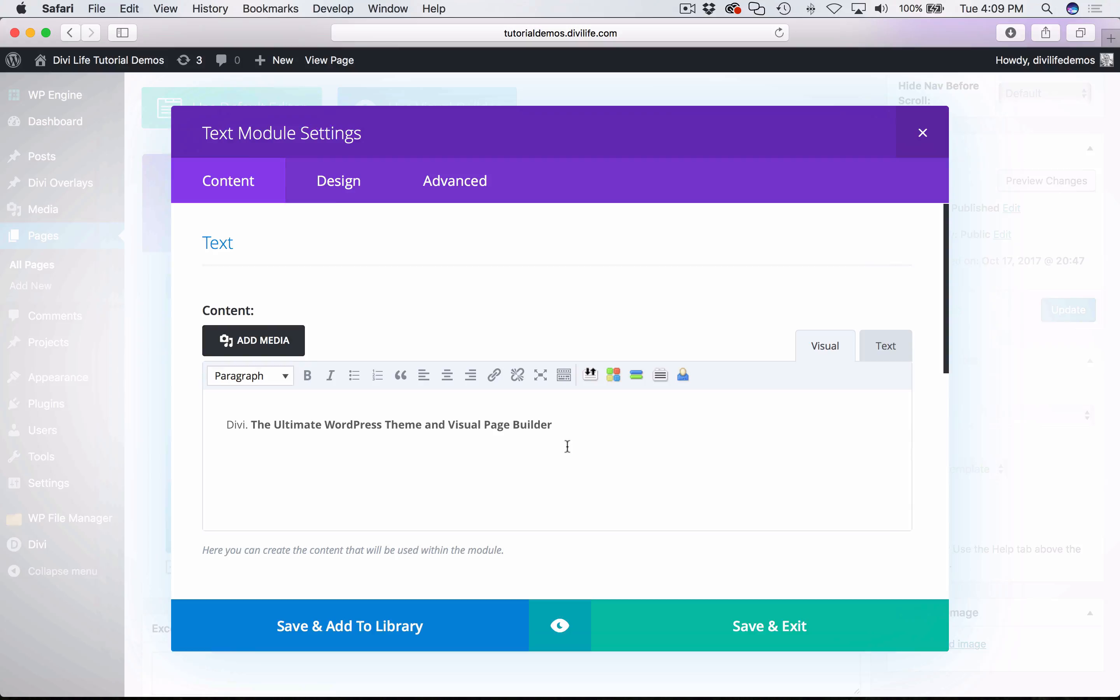
{"action": "left_click_drag", "start_coordinate": [567, 447], "coordinate": [181, 402]}
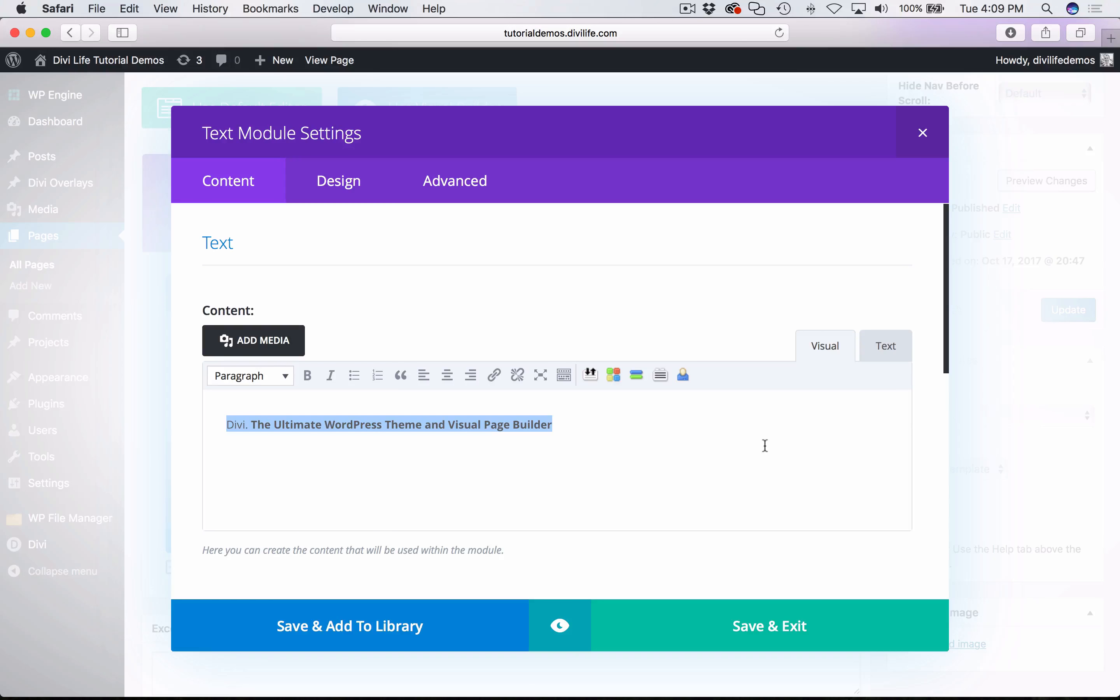
{"action": "left_click", "coordinate": [922, 137]}
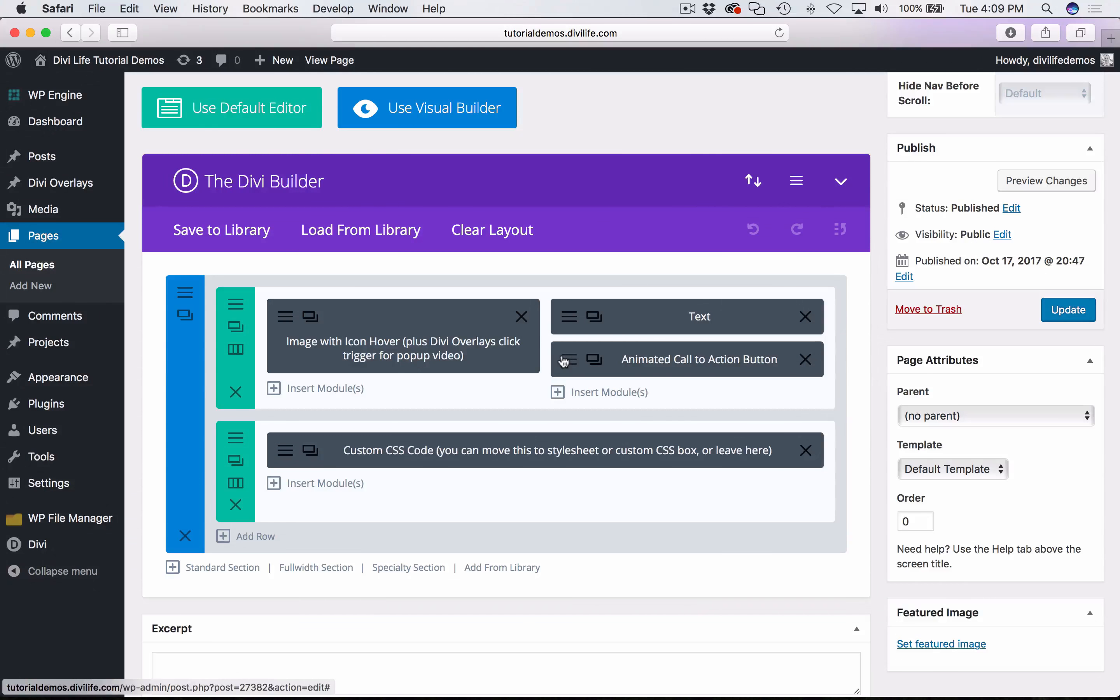
- Set the Animated Call to Action Button's text to "Subscribe Now!", review its design settings, and save the module
{"action": "left_click", "coordinate": [564, 361]}
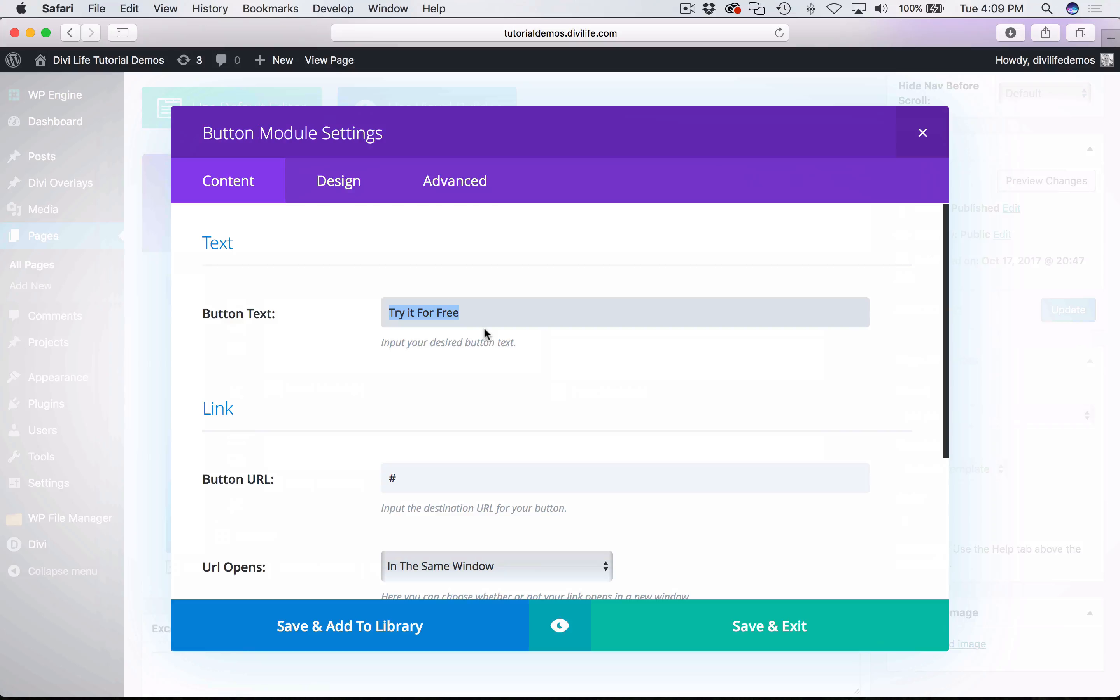
{"action": "type", "text": "Subscribe Now!"}
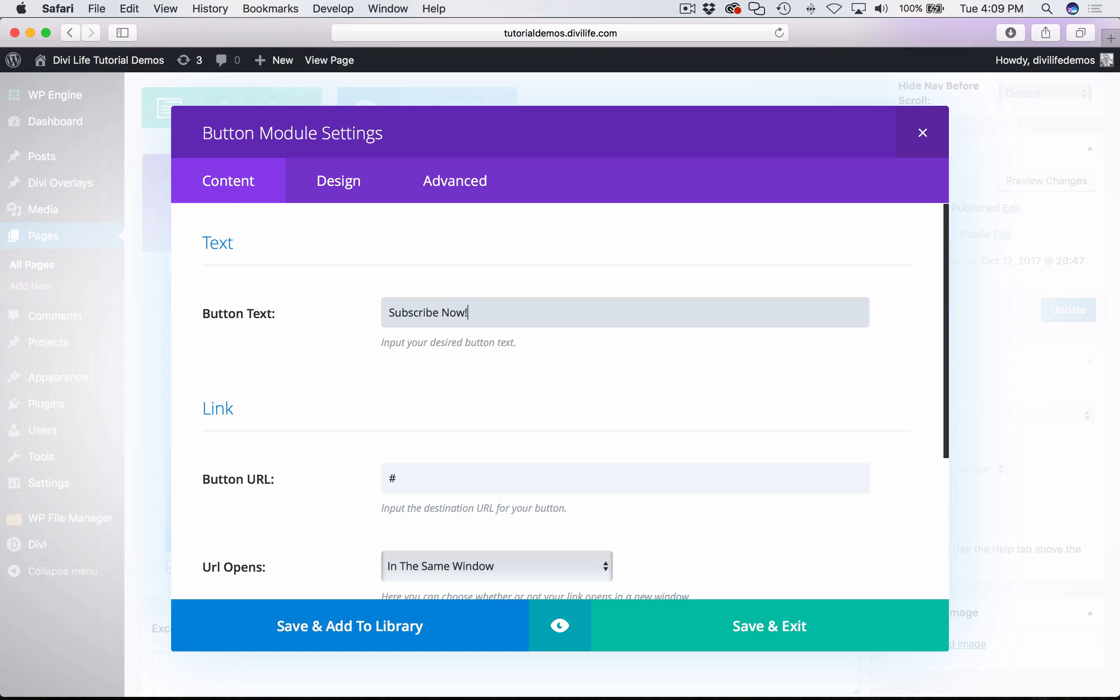
{"action": "scroll", "coordinate": [633, 429], "scroll_direction": "down", "scroll_amount": 5}
{"action": "left_click", "coordinate": [374, 182]}
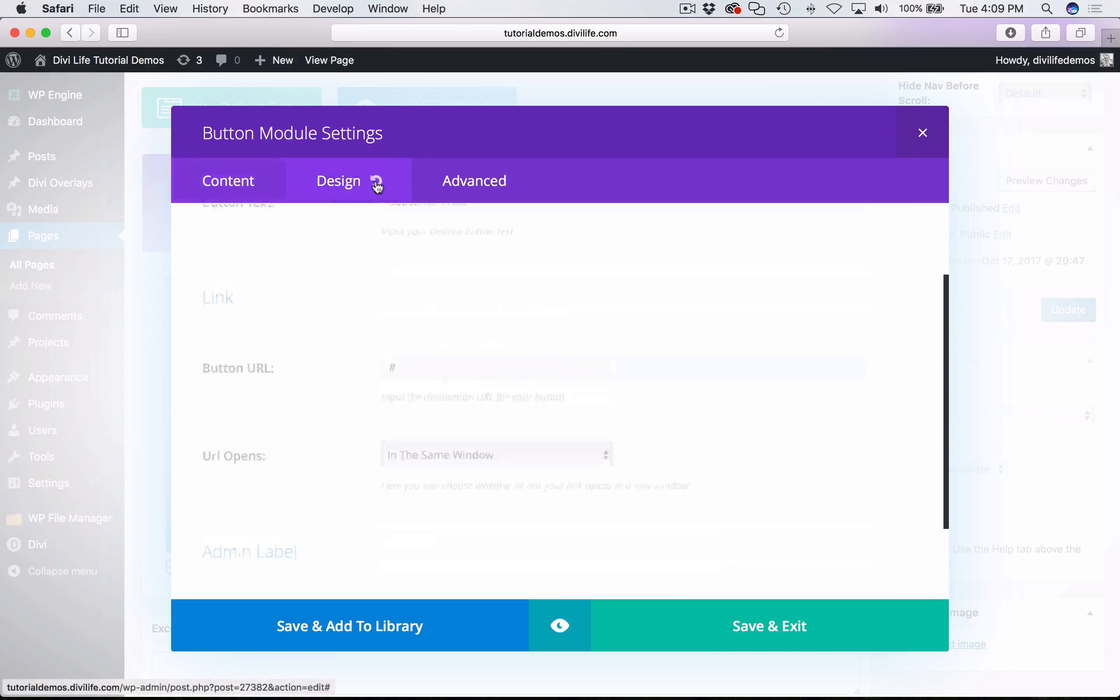
{"action": "scroll", "coordinate": [296, 370], "scroll_direction": "down", "scroll_amount": 15}
{"action": "scroll", "coordinate": [618, 482], "scroll_direction": "up", "scroll_amount": 10}
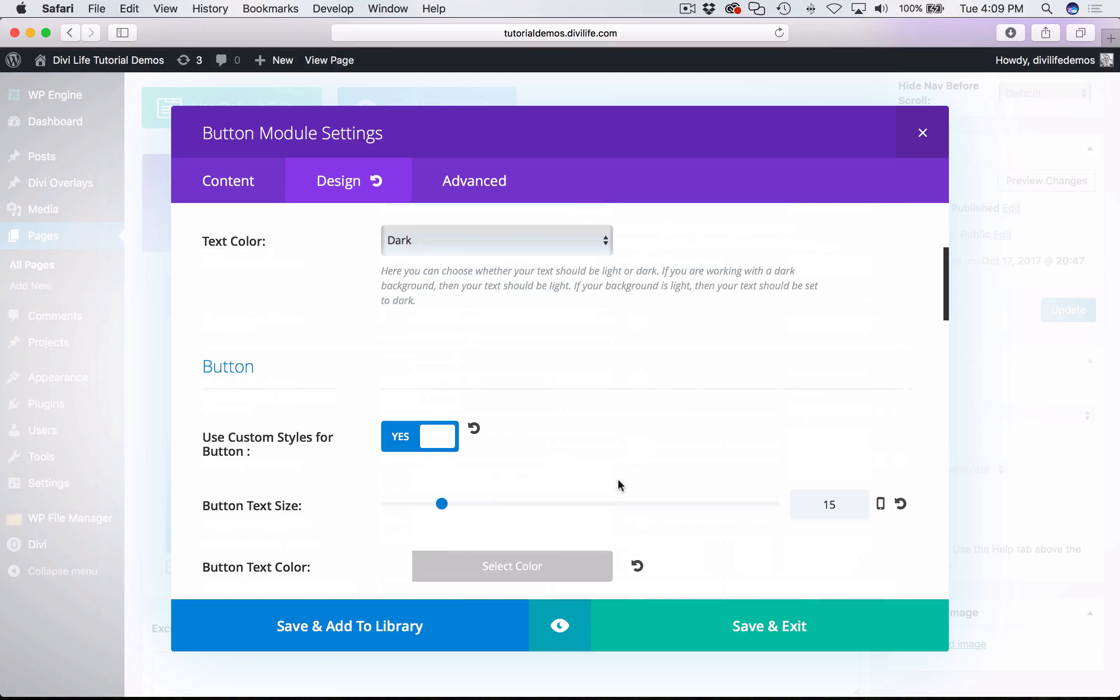
{"action": "left_click", "coordinate": [773, 626]}
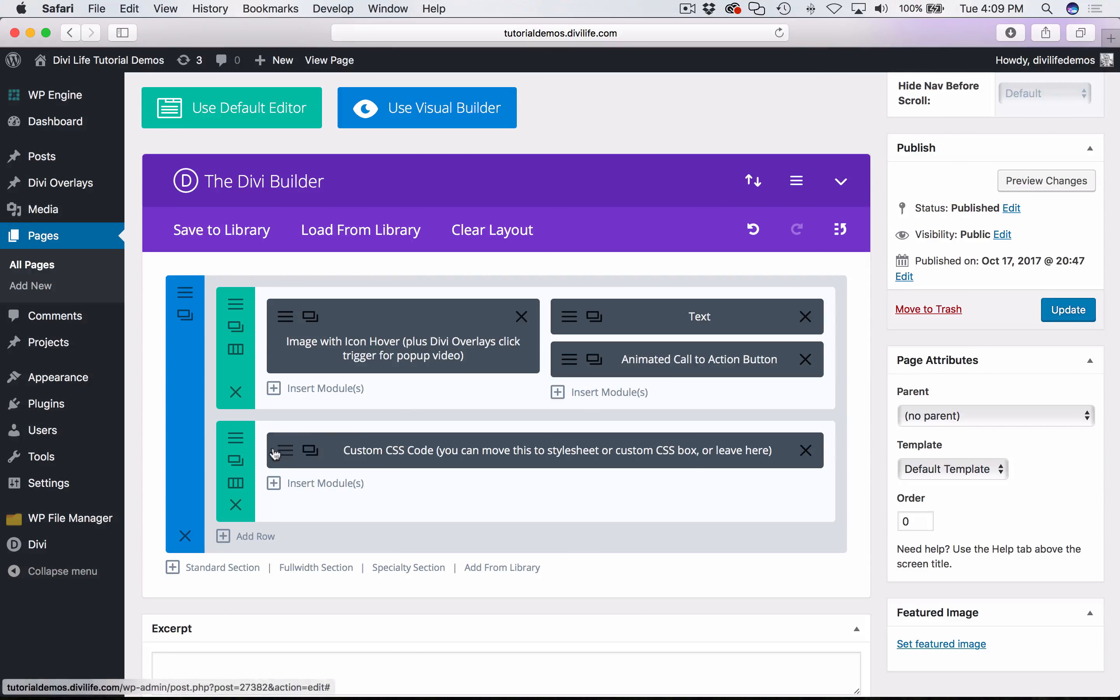
- Switch to Chrome to check the button's hover animation on the Divi Landing Page section page, and return to Safari
{"action": "key", "text": "super+Tab"}
{"action": "left_click", "coordinate": [324, 35]}
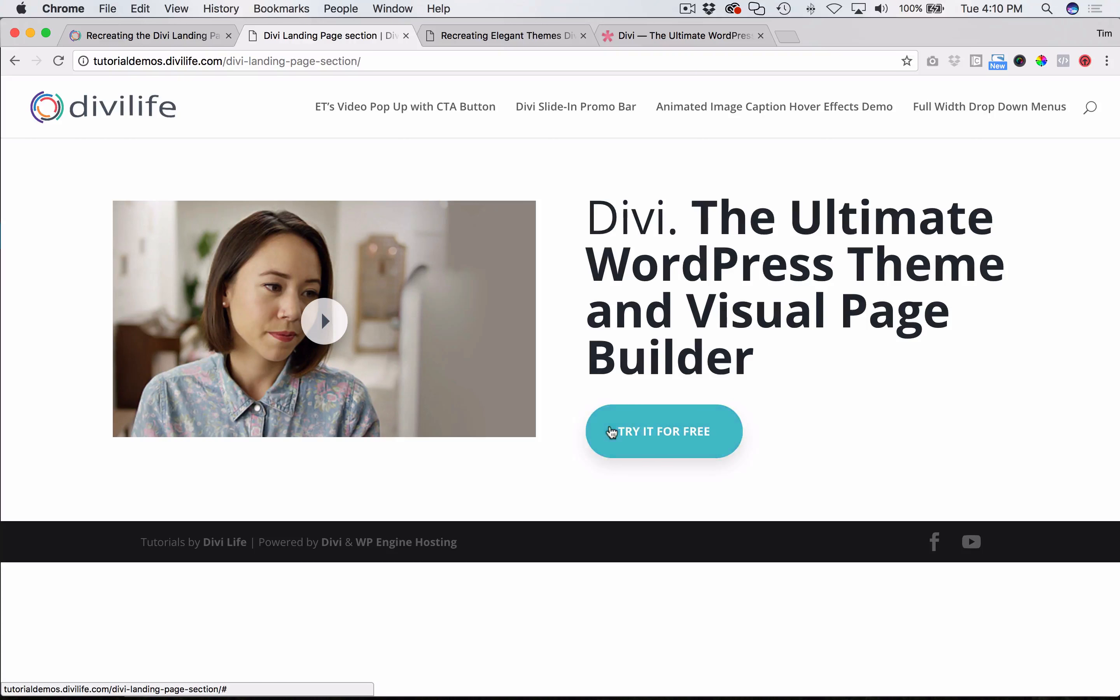
{"action": "left_click", "coordinate": [117, 666]}
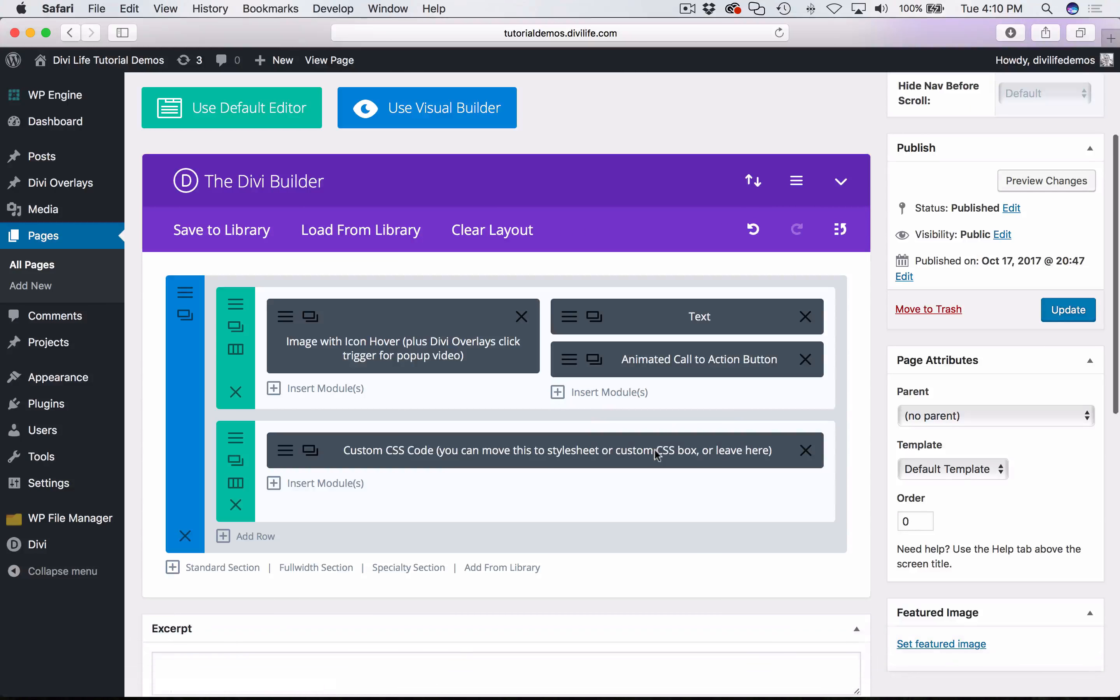
- Open the Divi Builder Settings to view the page's Custom CSS box
{"action": "scroll", "coordinate": [304, 410], "scroll_direction": "down", "scroll_amount": 2}
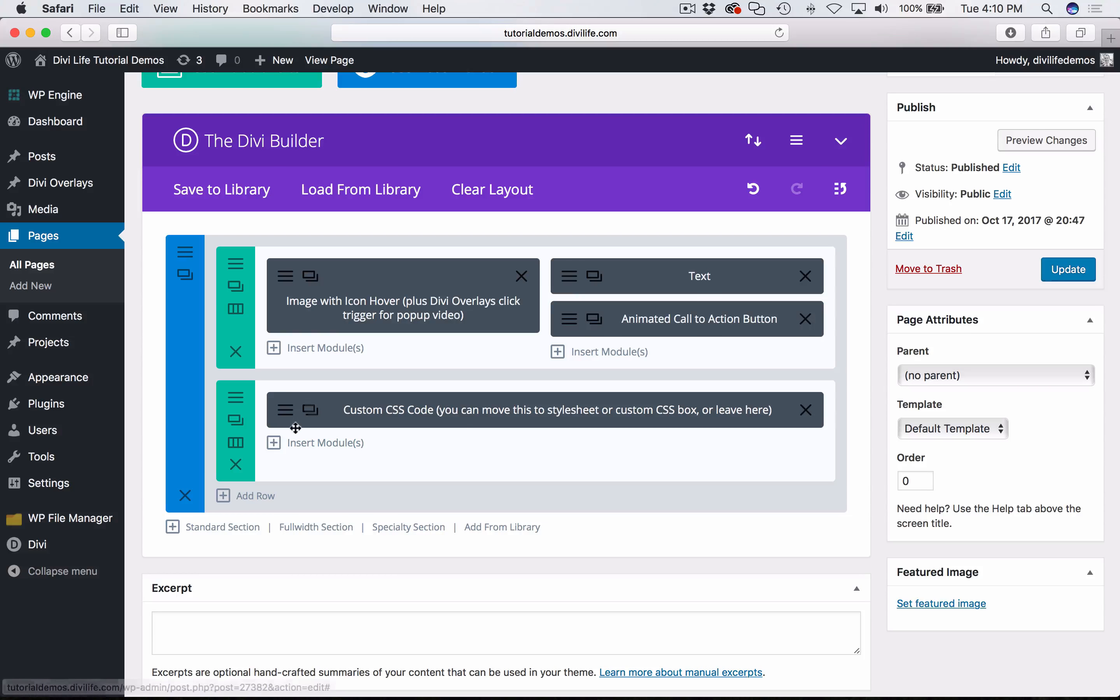
{"action": "left_click", "coordinate": [769, 140]}
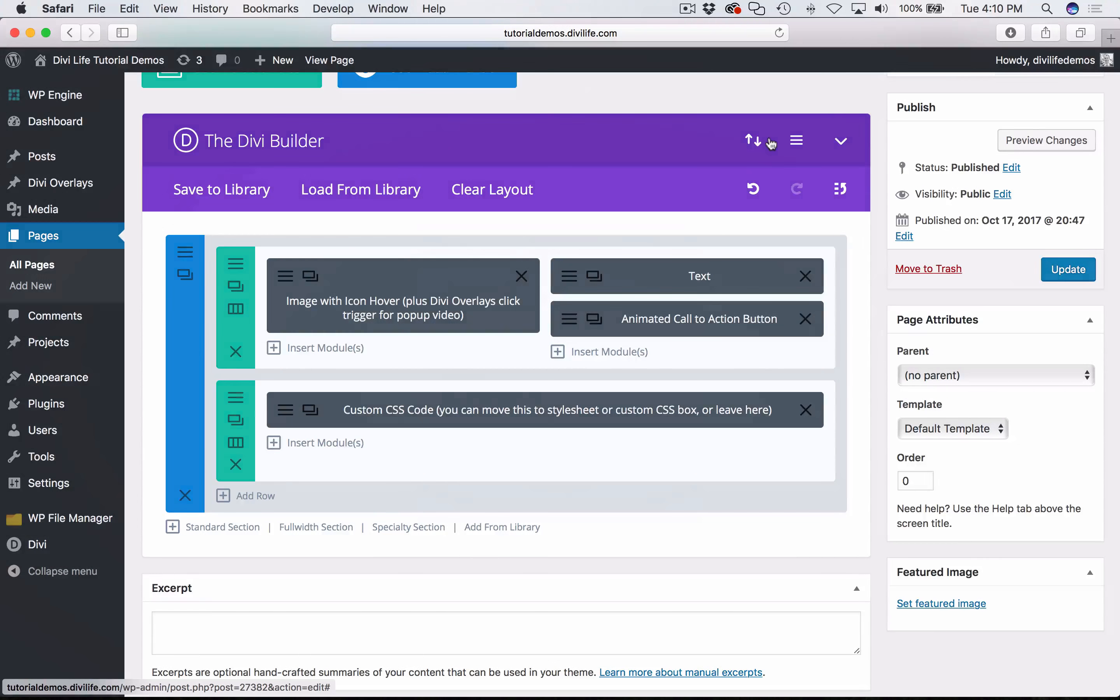
{"action": "left_click", "coordinate": [747, 153]}
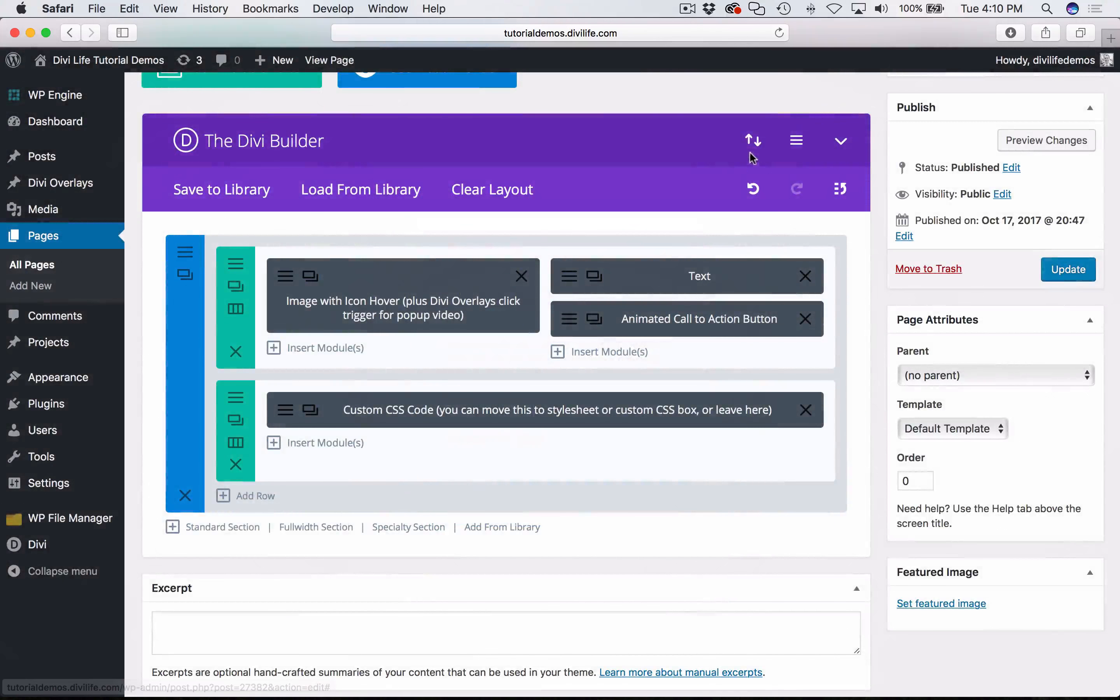
{"action": "left_click", "coordinate": [752, 141]}
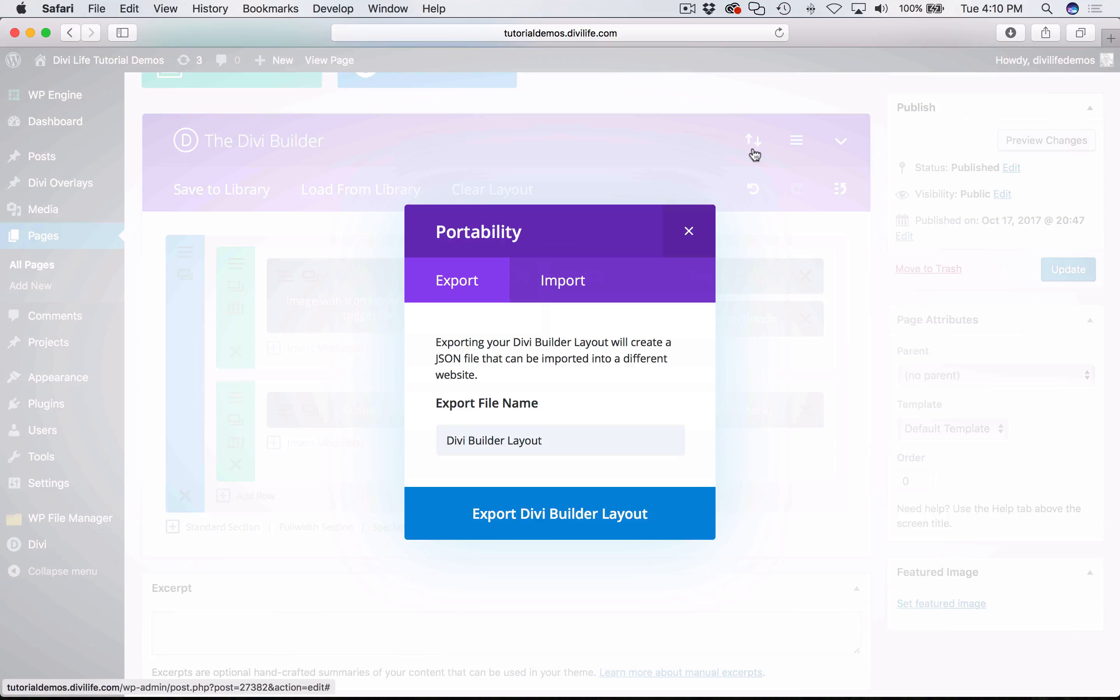
{"action": "left_click", "coordinate": [709, 226]}
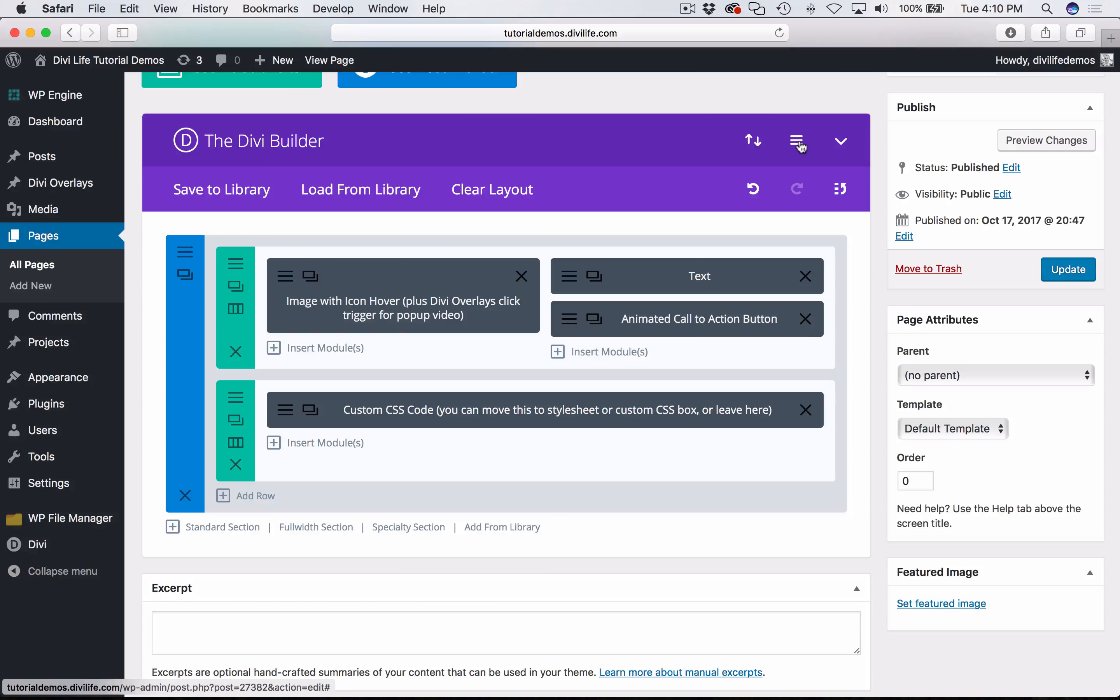
{"action": "left_click", "coordinate": [797, 143]}
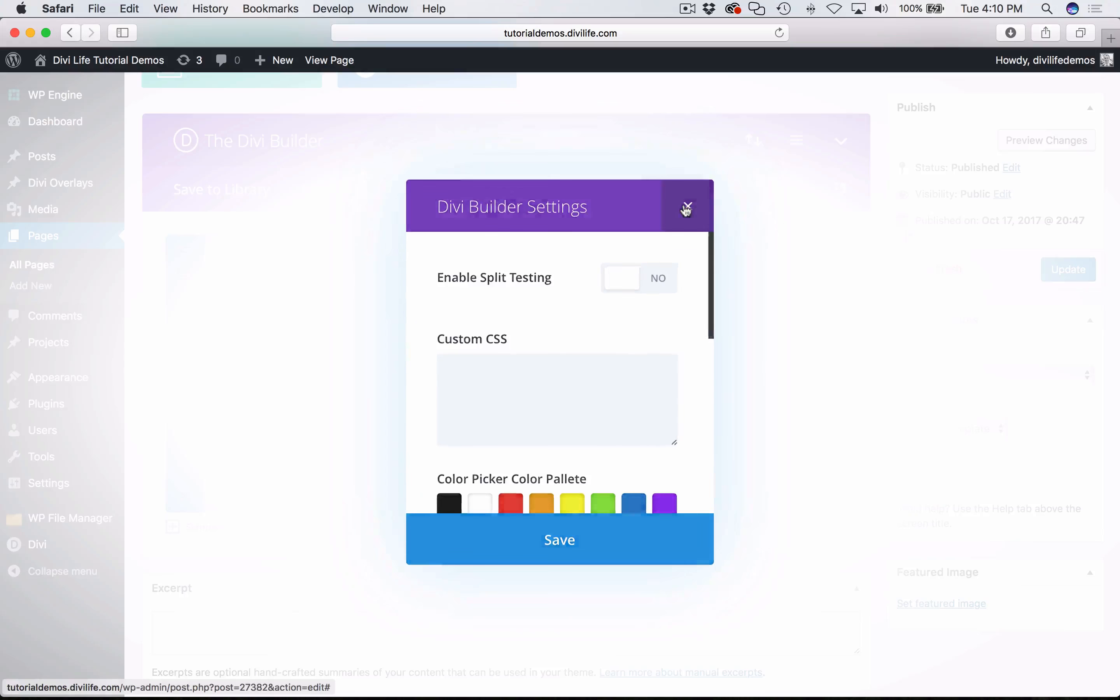
- Close the Divi Builder Settings and open the Custom CSS Code module to examine the divi-button keyframes in its content
{"action": "left_click", "coordinate": [686, 210]}
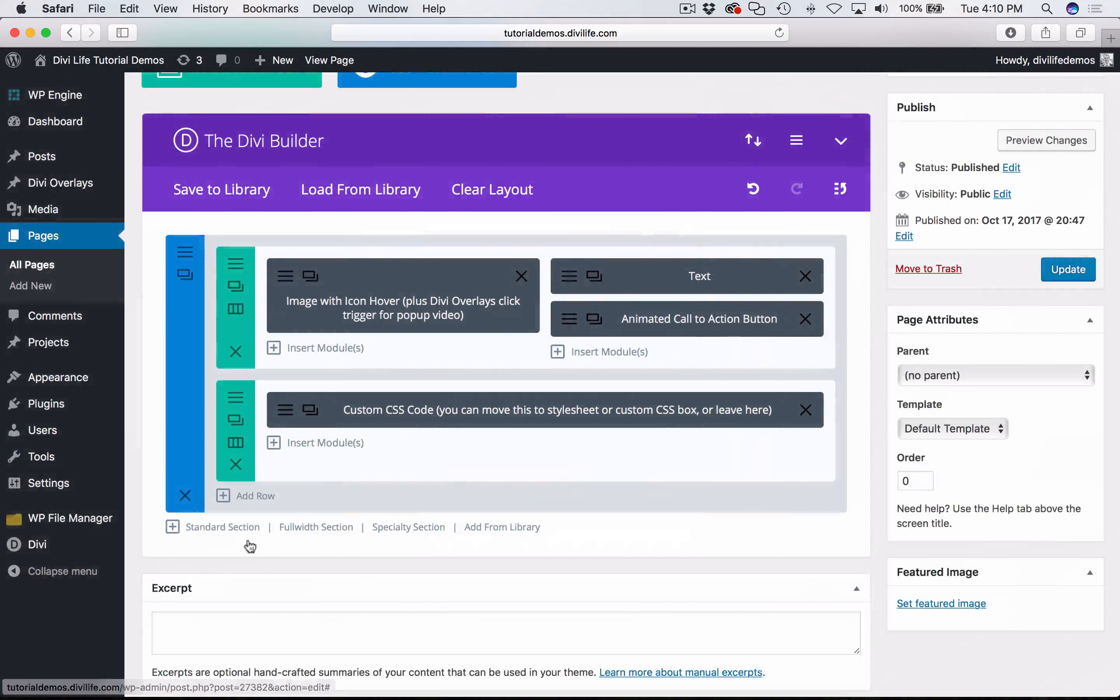
{"action": "left_click", "coordinate": [278, 413]}
{"action": "scroll", "coordinate": [652, 390], "scroll_direction": "down", "scroll_amount": 10}
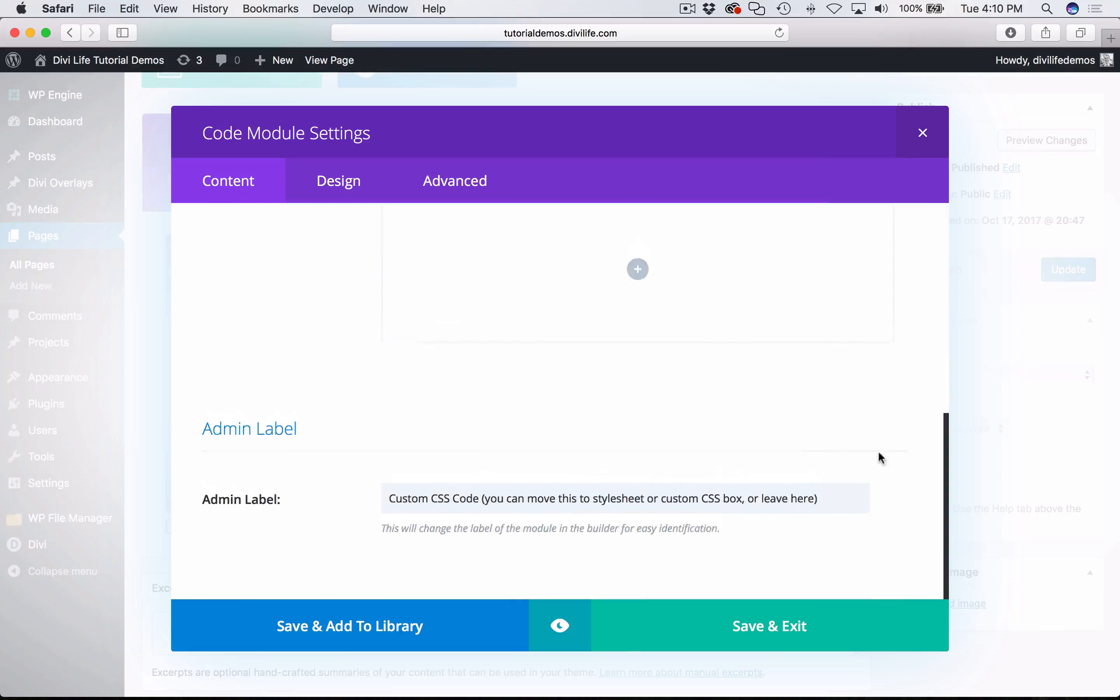
{"action": "scroll", "coordinate": [862, 373], "scroll_direction": "up", "scroll_amount": 6}
{"action": "left_click_drag", "start_coordinate": [821, 376], "coordinate": [816, 604]}
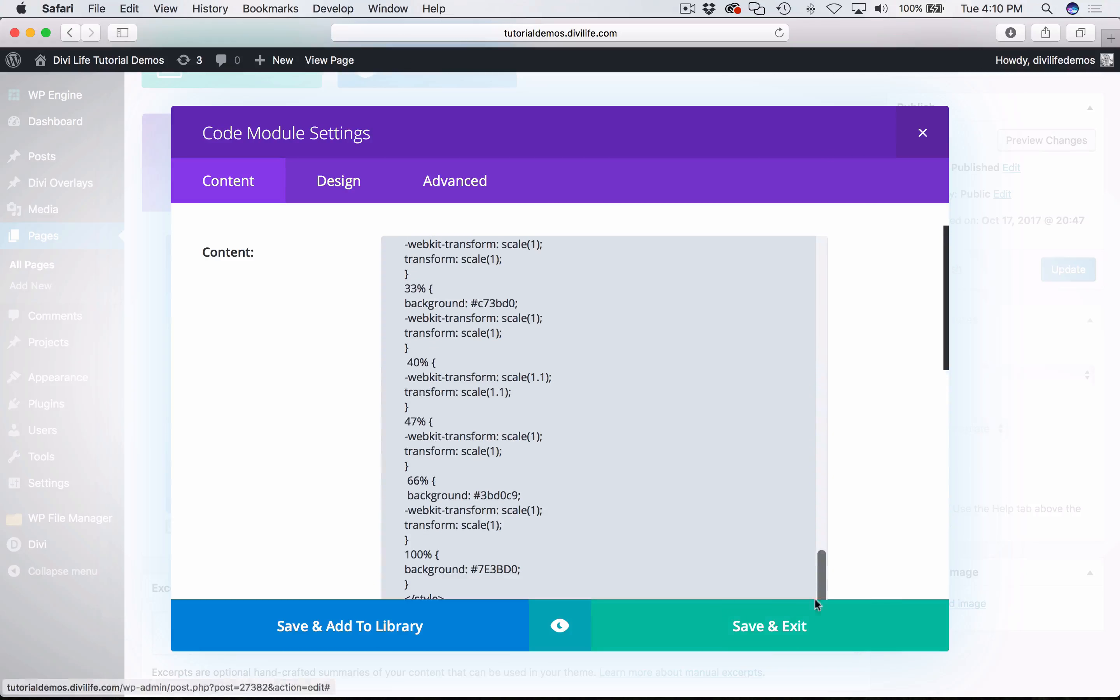
{"action": "scroll", "coordinate": [634, 423], "scroll_direction": "up", "scroll_amount": 5}
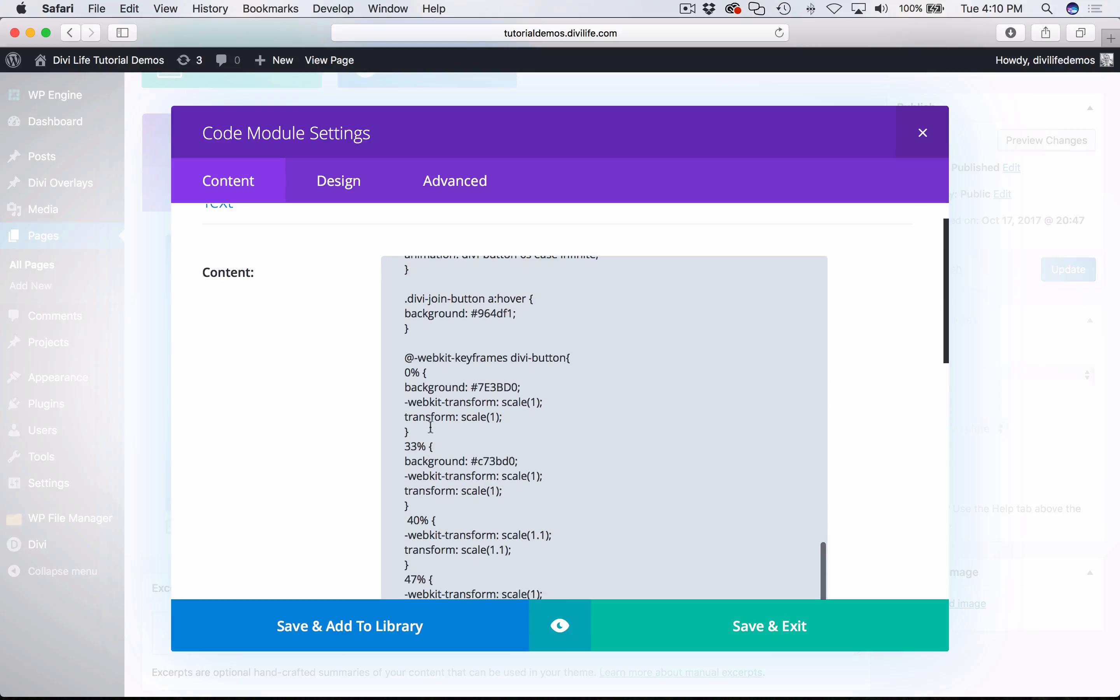
{"action": "scroll", "coordinate": [513, 452], "scroll_direction": "down", "scroll_amount": 2}
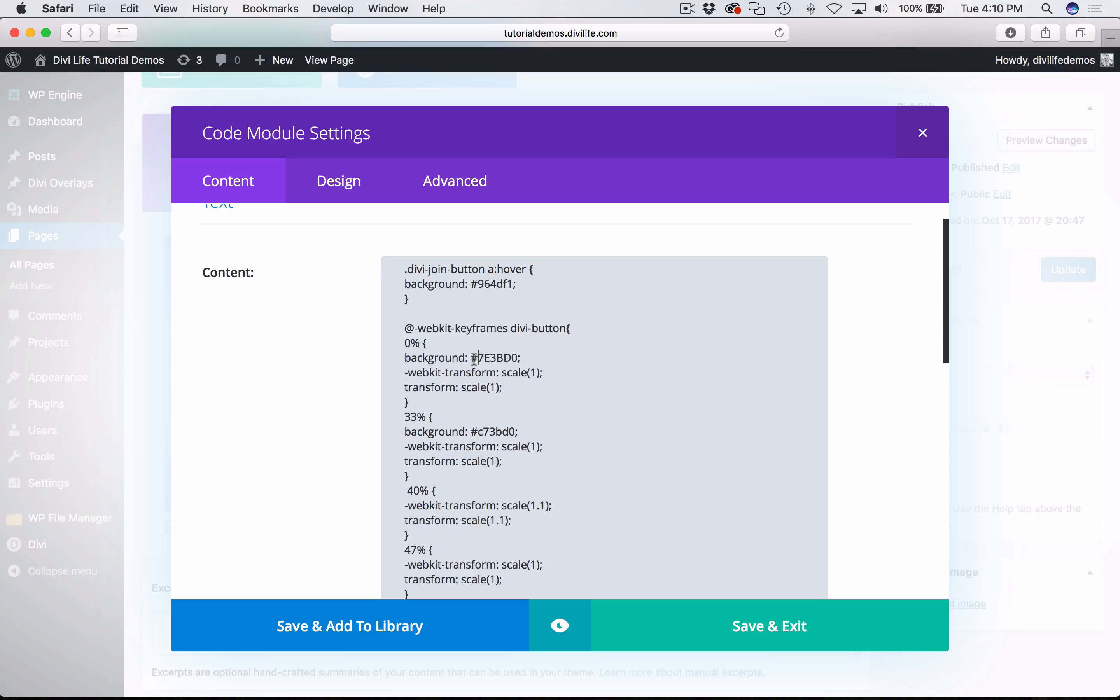
- Copy the Alizarin color from flatuicolors.com in Chrome and set the 0% keyframe's background to #e74c3c in Safari's Code module
{"action": "left_click_drag", "start_coordinate": [472, 358], "coordinate": [509, 358]}
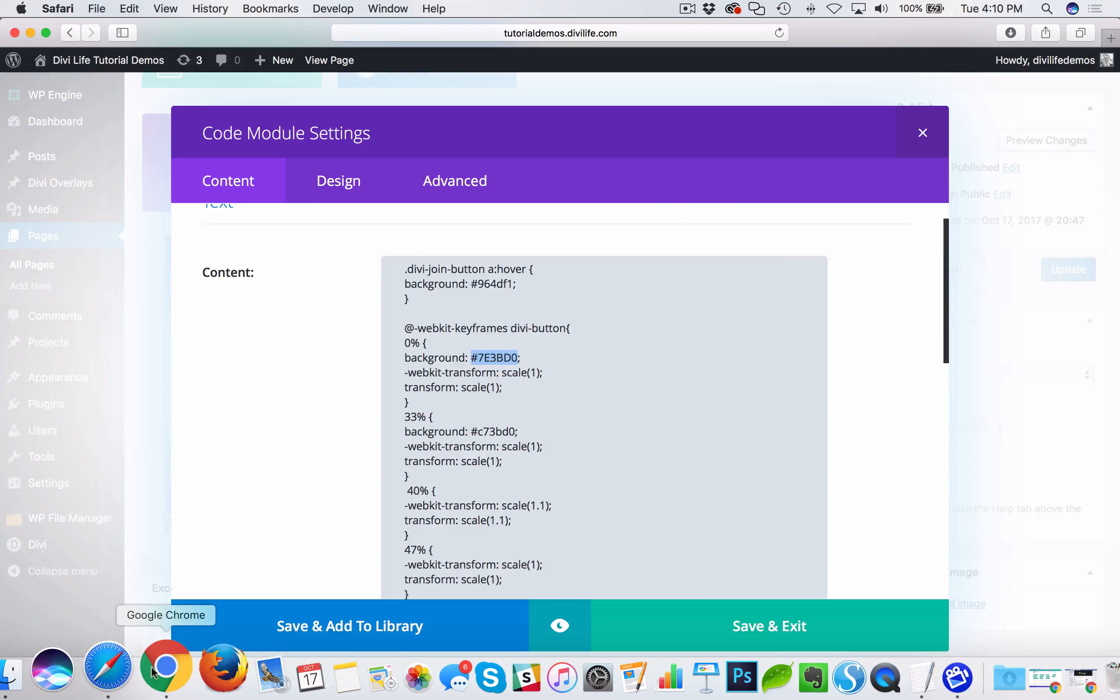
{"action": "left_click", "coordinate": [155, 668]}
{"action": "left_click", "coordinate": [787, 36]}
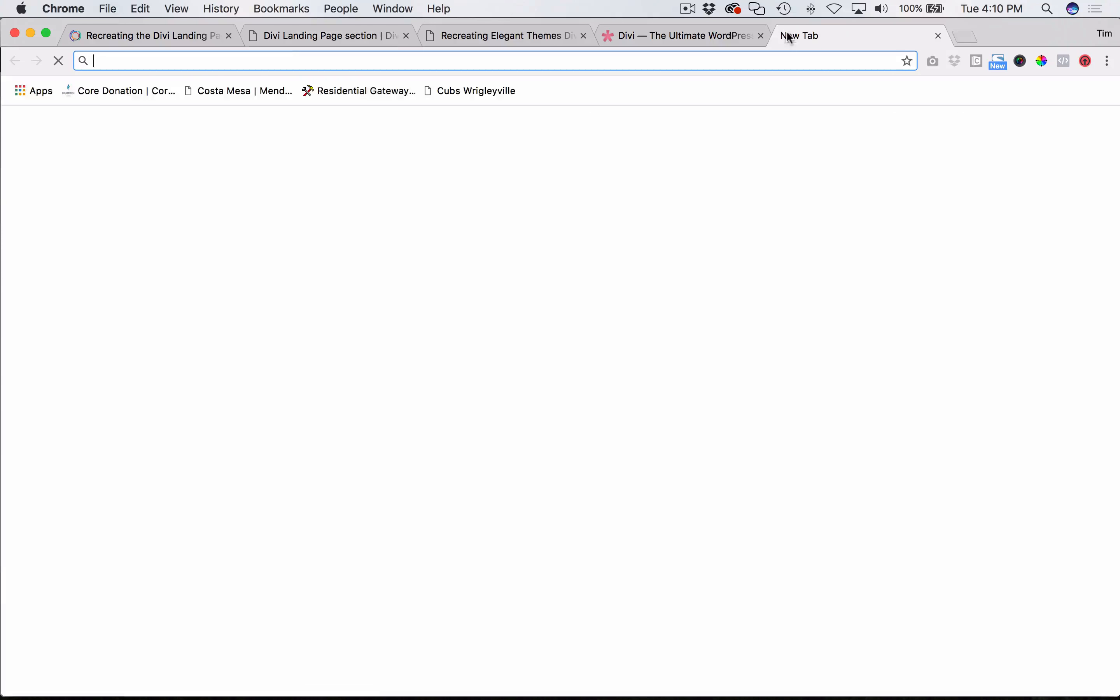
{"action": "type", "text": "flatuicolors.com"}
{"action": "key", "text": "Return"}
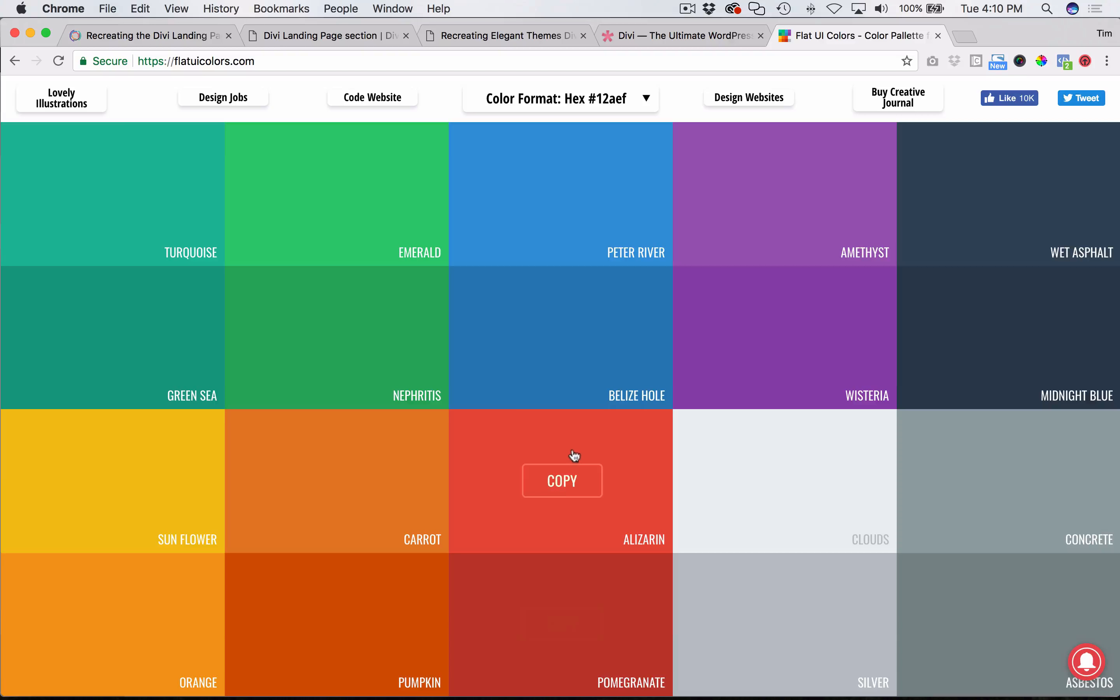
{"action": "left_click", "coordinate": [561, 481]}
{"action": "key", "text": "super+Tab"}
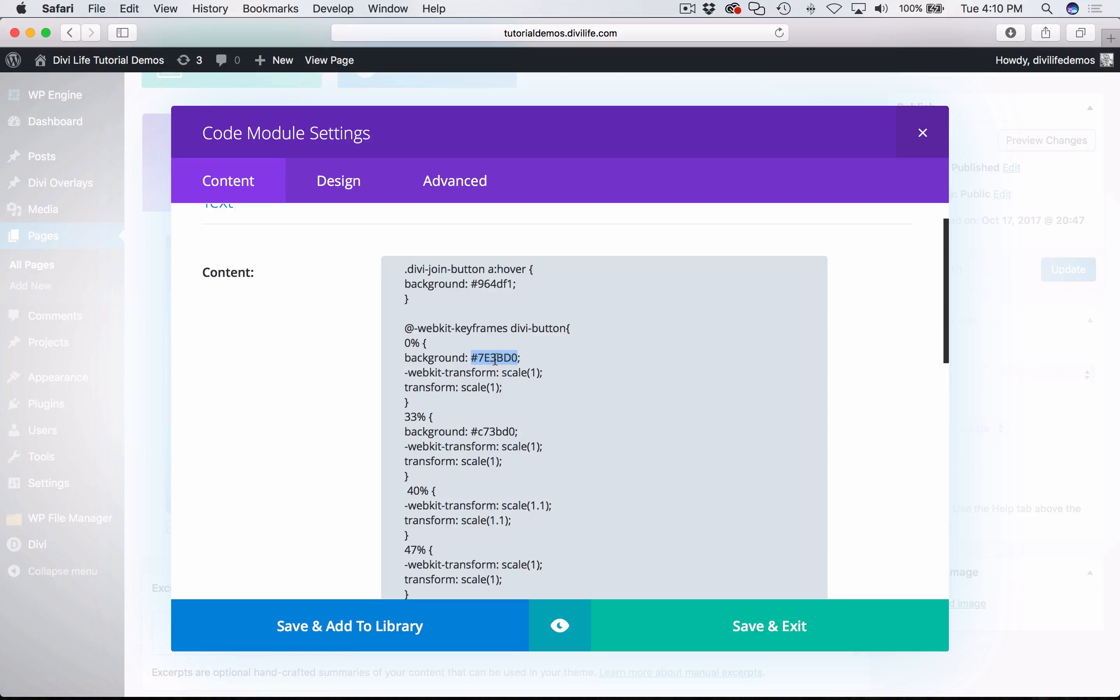
{"action": "scroll", "coordinate": [495, 359], "scroll_direction": "up", "scroll_amount": 1}
{"action": "key", "text": "super+v"}
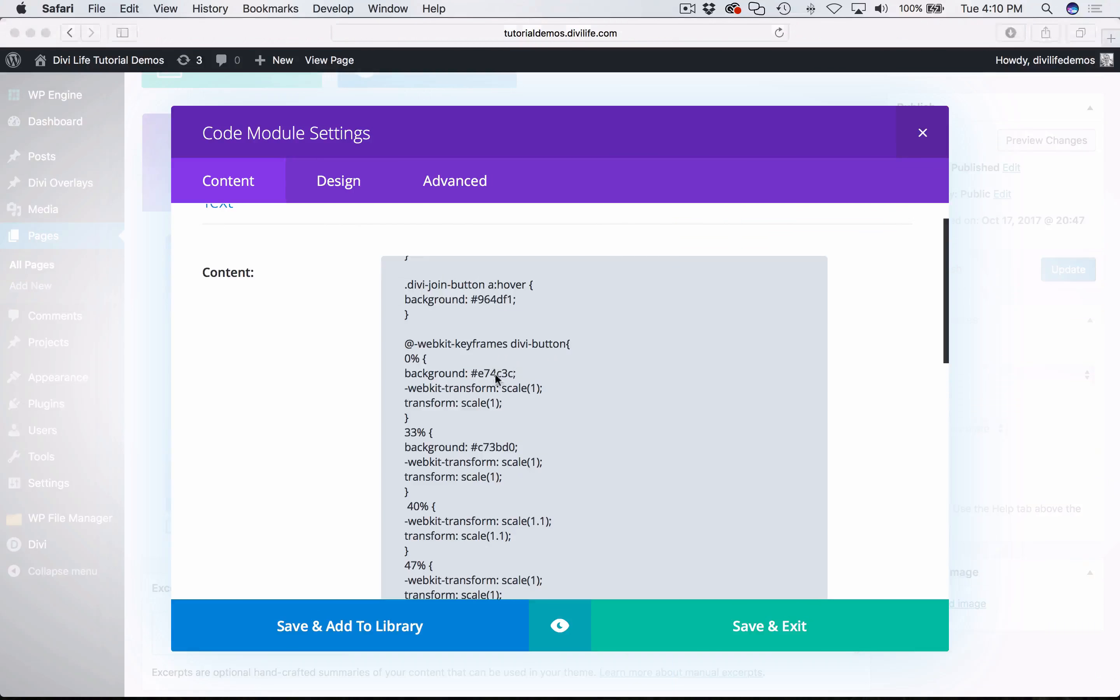
- Copy the Peter River color from the Chrome palette and set the 33% keyframe's background to #3498db in Safari
{"action": "key", "text": "super+Tab"}
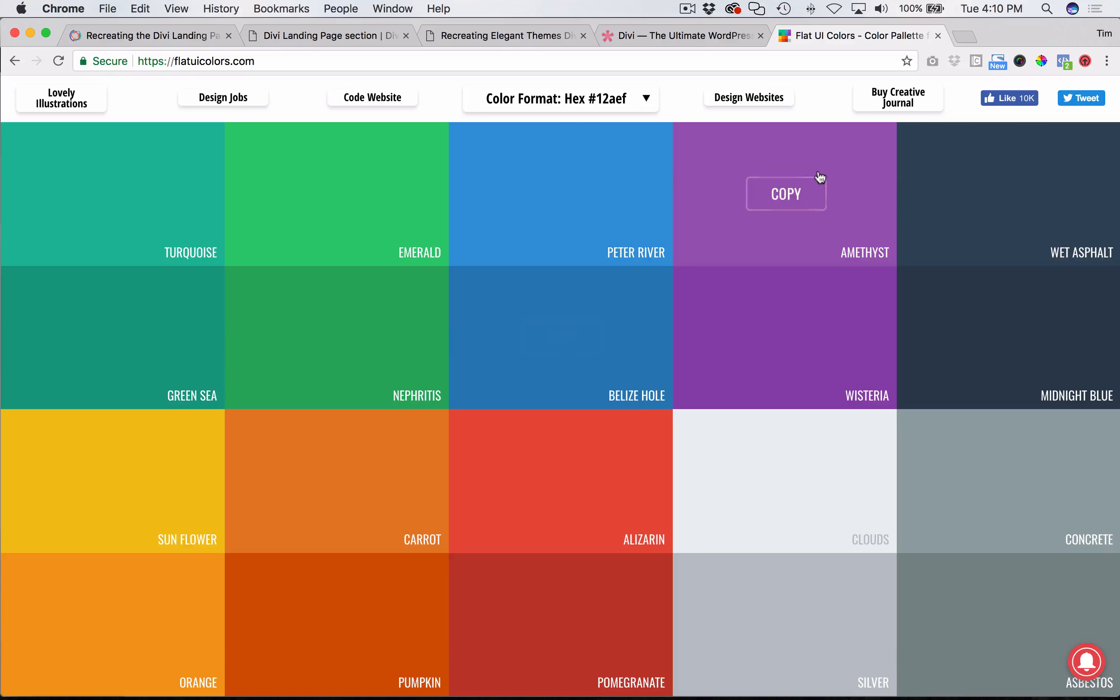
{"action": "left_click", "coordinate": [584, 175]}
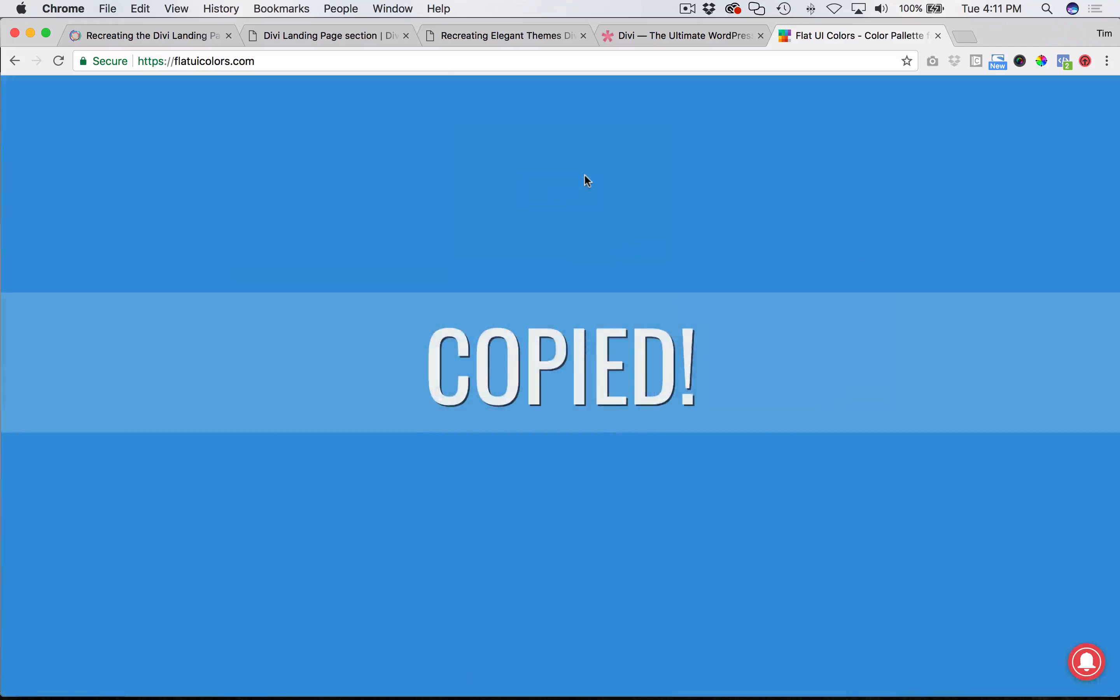
{"action": "key", "text": "super+Tab"}
{"action": "scroll", "coordinate": [543, 415], "scroll_direction": "down", "scroll_amount": 3}
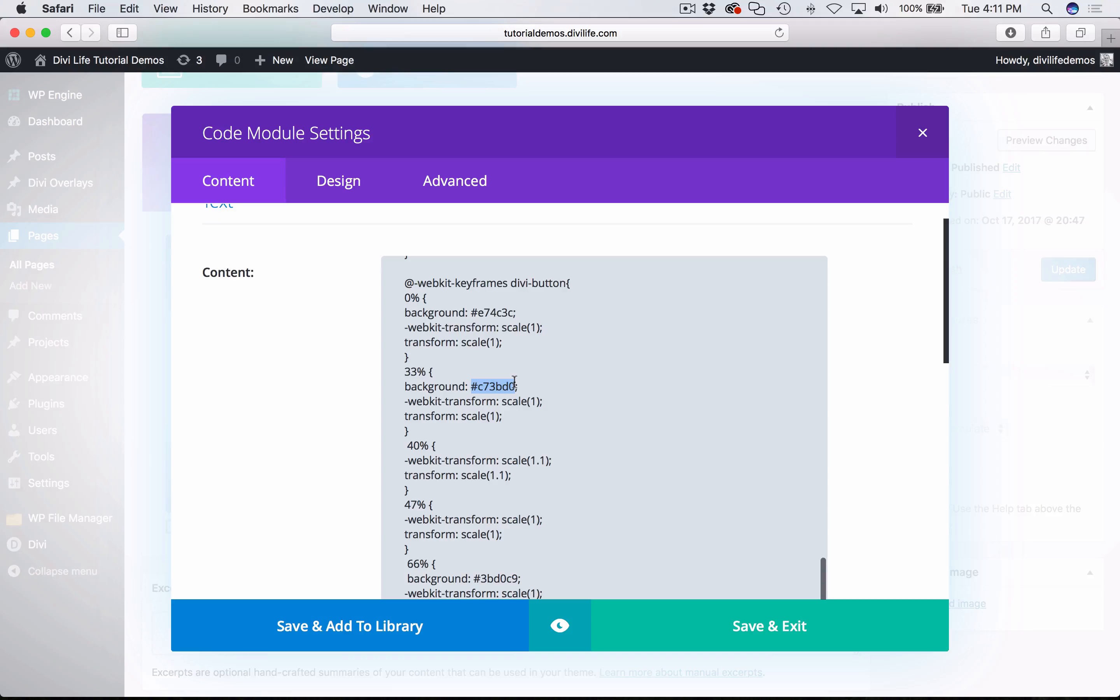
{"action": "key", "text": "super+v"}
- Copy the Emerald color from the Chrome palette and set the 66% keyframe's background to #2ecc71 in Safari
{"action": "scroll", "coordinate": [512, 451], "scroll_direction": "down", "scroll_amount": 3}
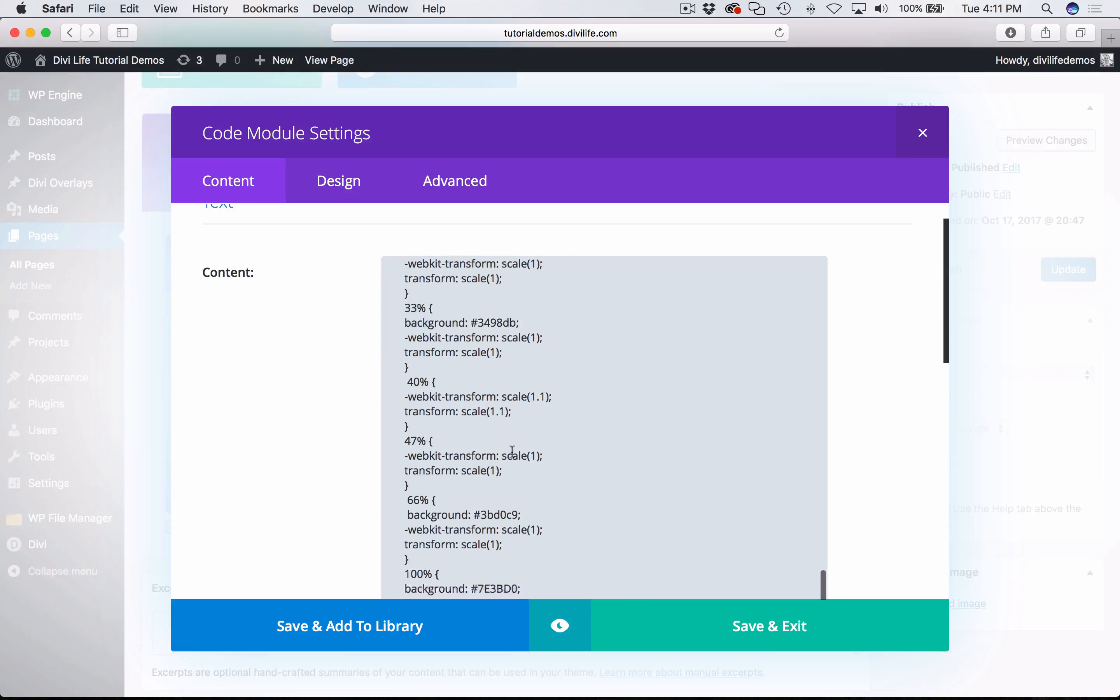
{"action": "key", "text": "super+Tab"}
{"action": "mouse_move", "coordinate": [546, 510]}
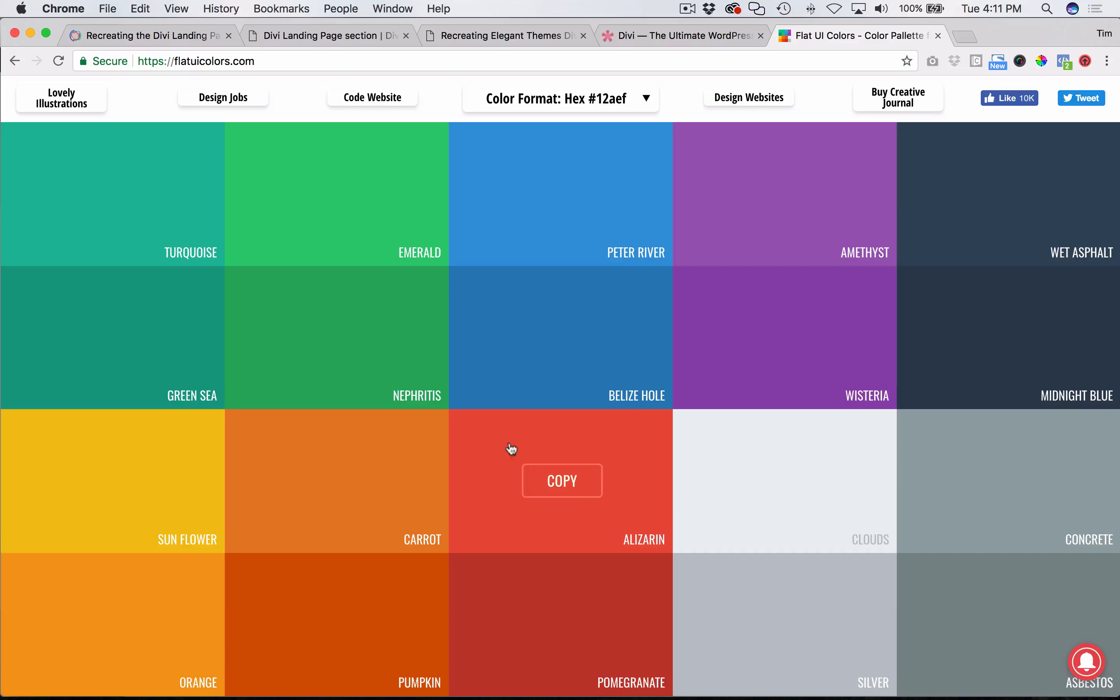
{"action": "left_click", "coordinate": [348, 240]}
{"action": "key", "text": "super+Tab"}
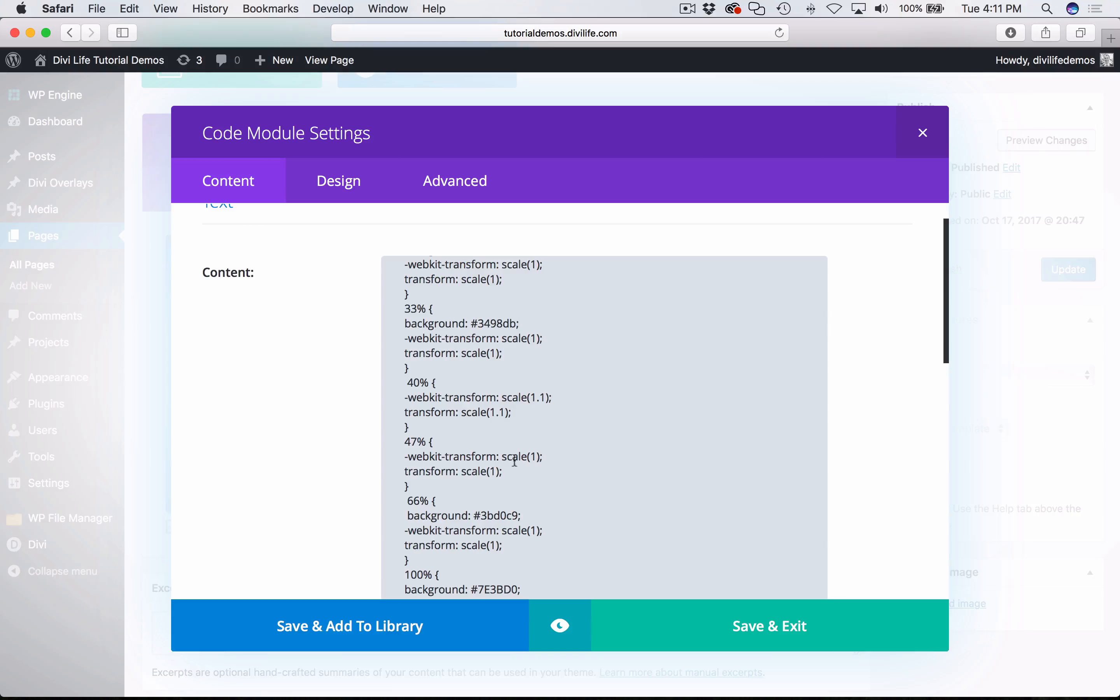
{"action": "left_click_drag", "start_coordinate": [477, 515], "coordinate": [513, 515]}
{"action": "key", "text": "BackSpace"}
{"action": "key", "text": "super+v"}
- Copy Alizarin from the Chrome palette, set the 100% keyframe's background to that color in Safari, and save the Code module
{"action": "key", "text": "super+Tab"}
{"action": "mouse_move", "coordinate": [518, 521]}
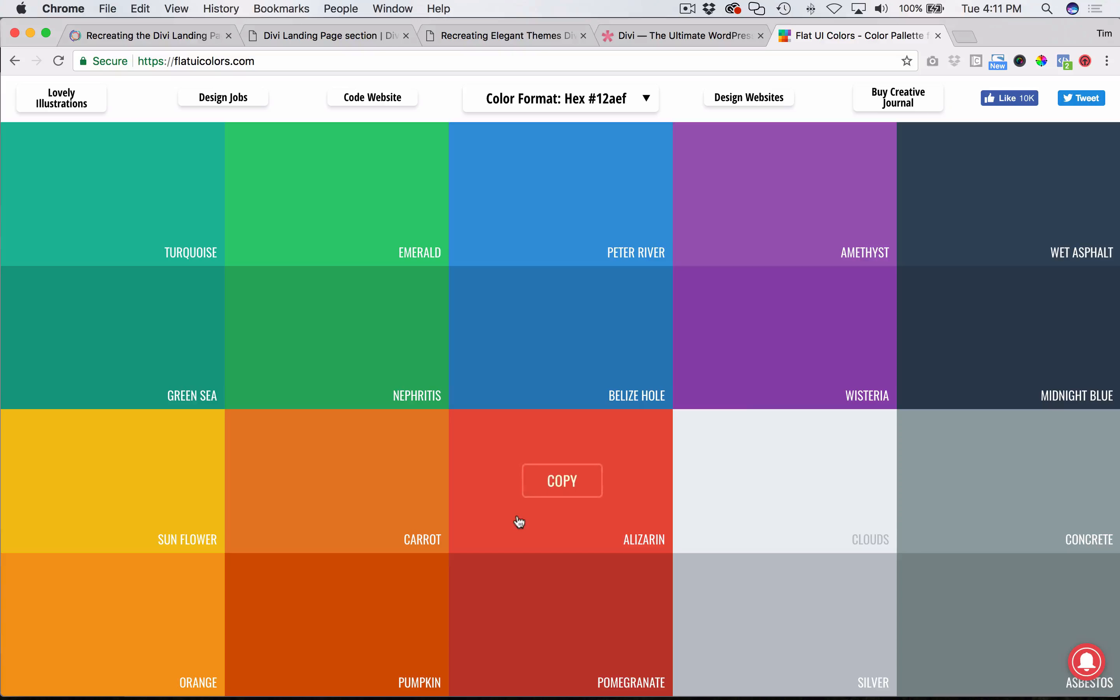
{"action": "key", "text": "super+Tab"}
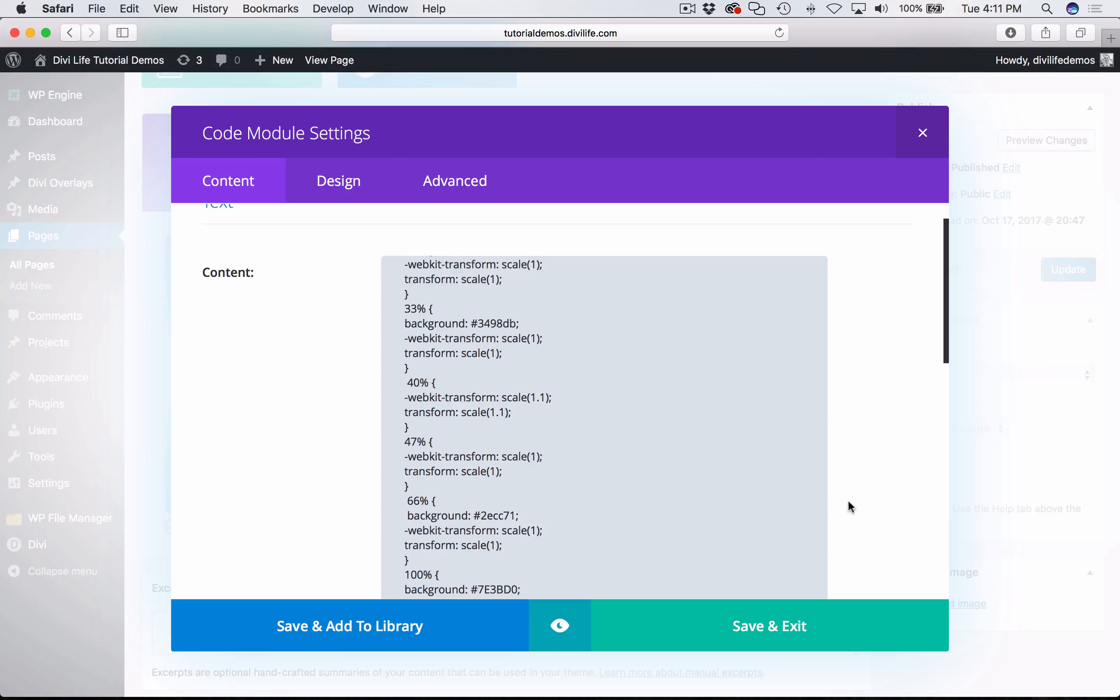
{"action": "scroll", "coordinate": [891, 513], "scroll_direction": "down", "scroll_amount": 5}
{"action": "key", "text": "super+Tab"}
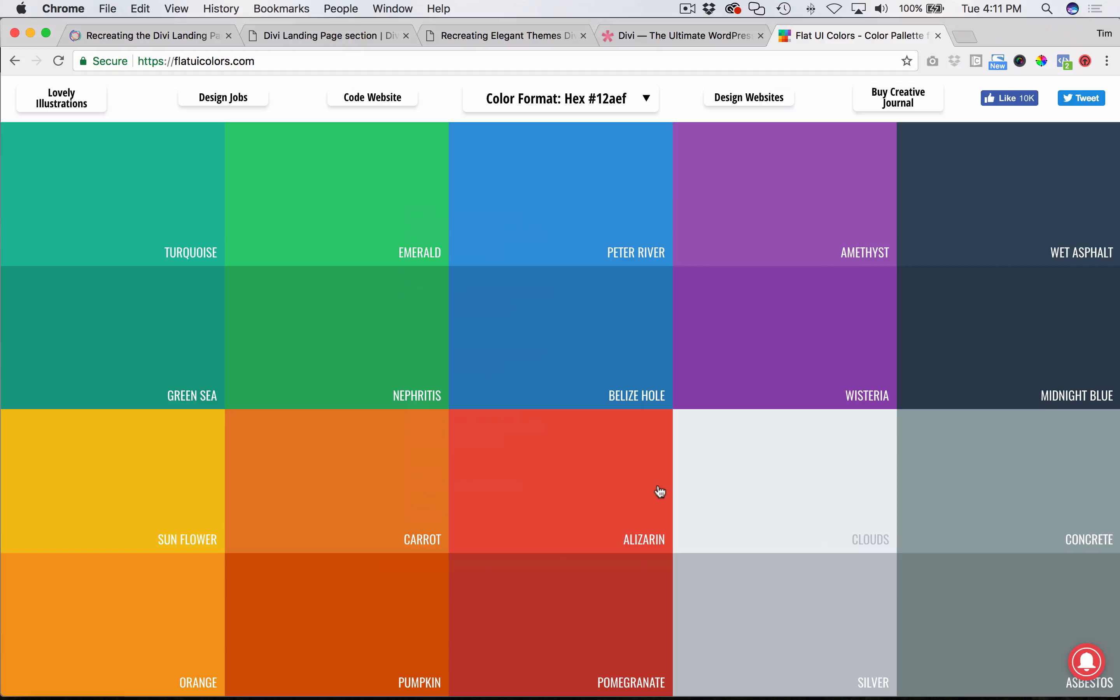
{"action": "mouse_move", "coordinate": [570, 527]}
{"action": "left_click", "coordinate": [561, 496]}
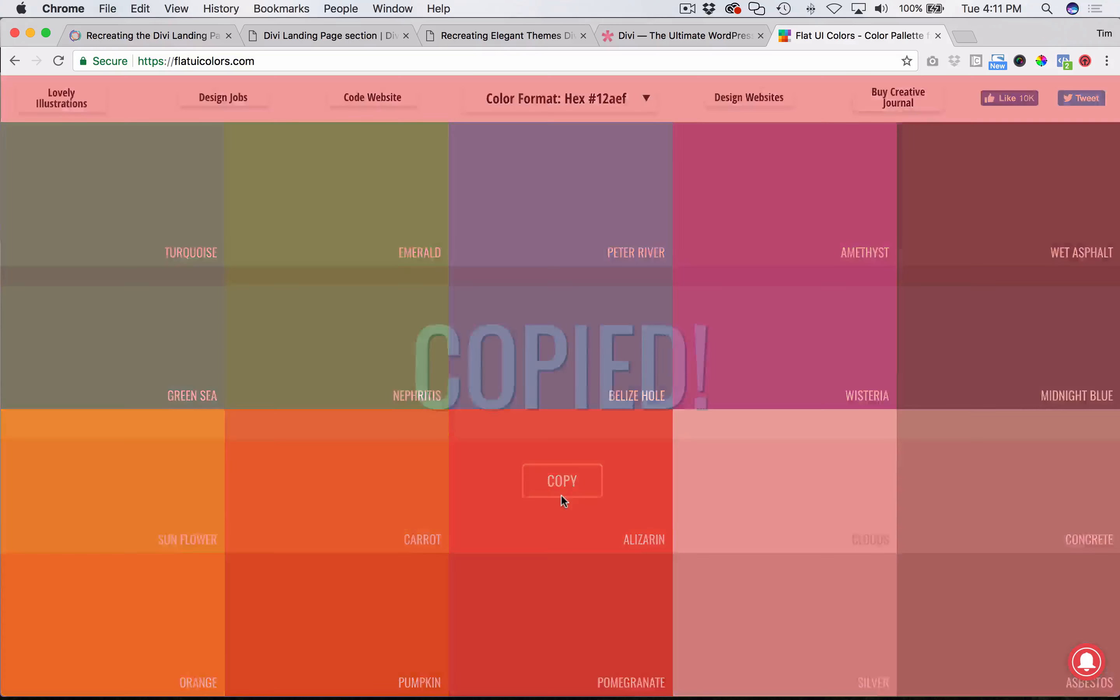
{"action": "key", "text": "super+Tab"}
{"action": "left_click_drag", "start_coordinate": [473, 478], "coordinate": [506, 482]}
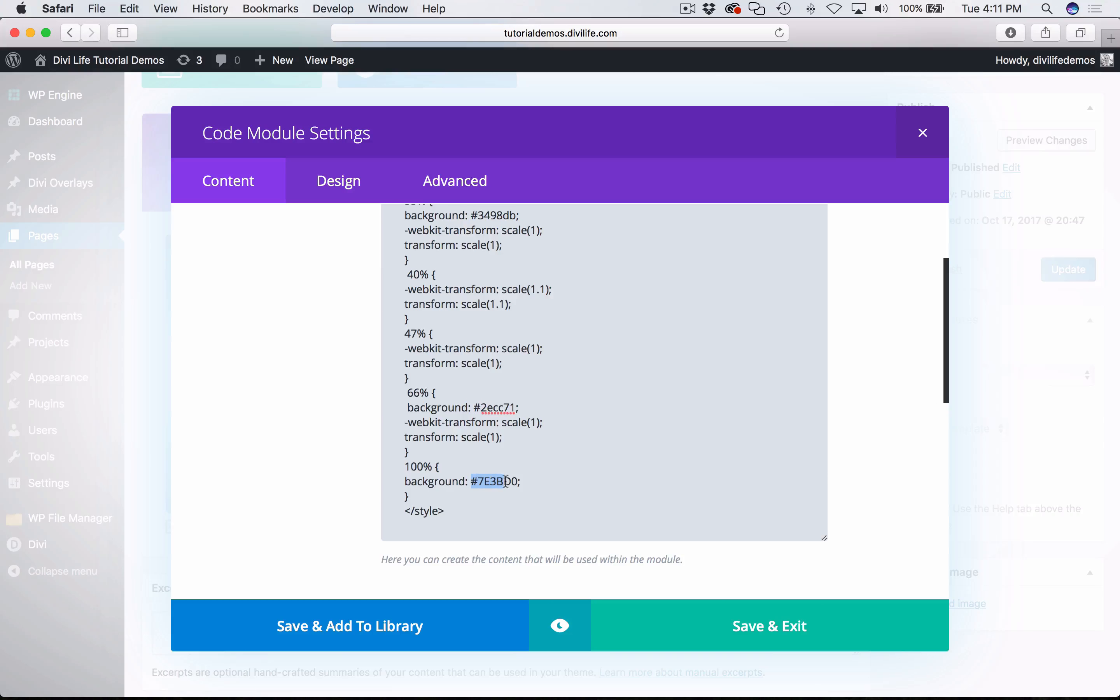
{"action": "key", "text": "super+v"}
{"action": "left_click_drag", "start_coordinate": [520, 480], "coordinate": [477, 481]}
{"action": "key", "text": "super+v"}
{"action": "left_click", "coordinate": [710, 627]}
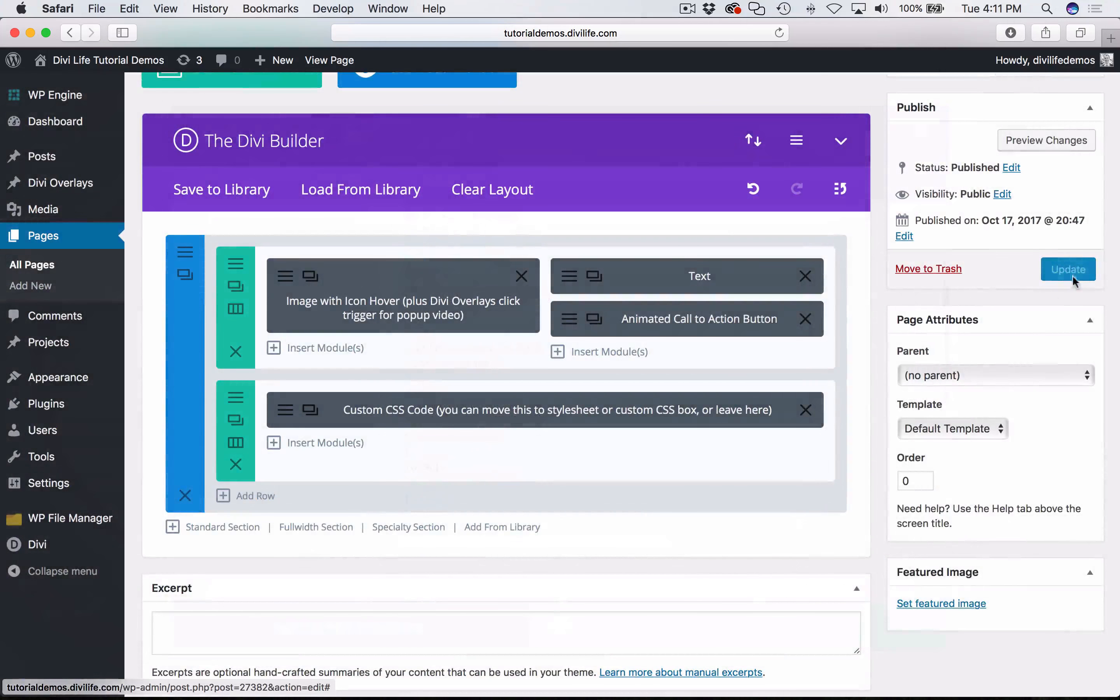
- Update the page and reload the Divi Landing Page section page in Chrome to check the button's text and animated colors
{"action": "left_click", "coordinate": [1077, 268]}
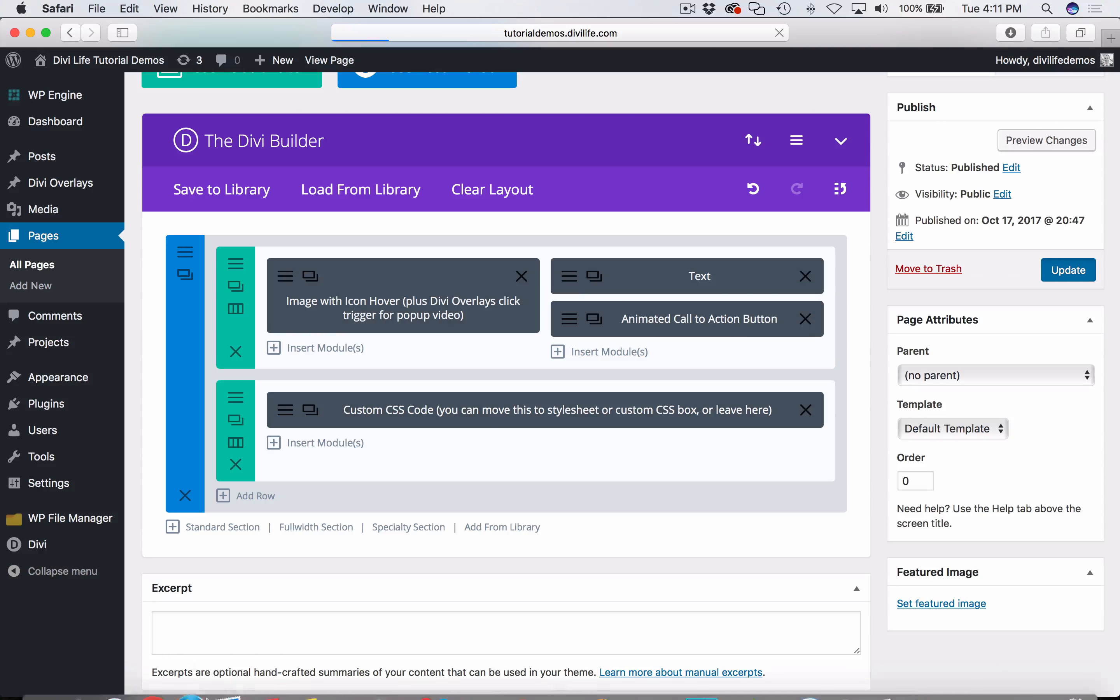
{"action": "left_click", "coordinate": [152, 668]}
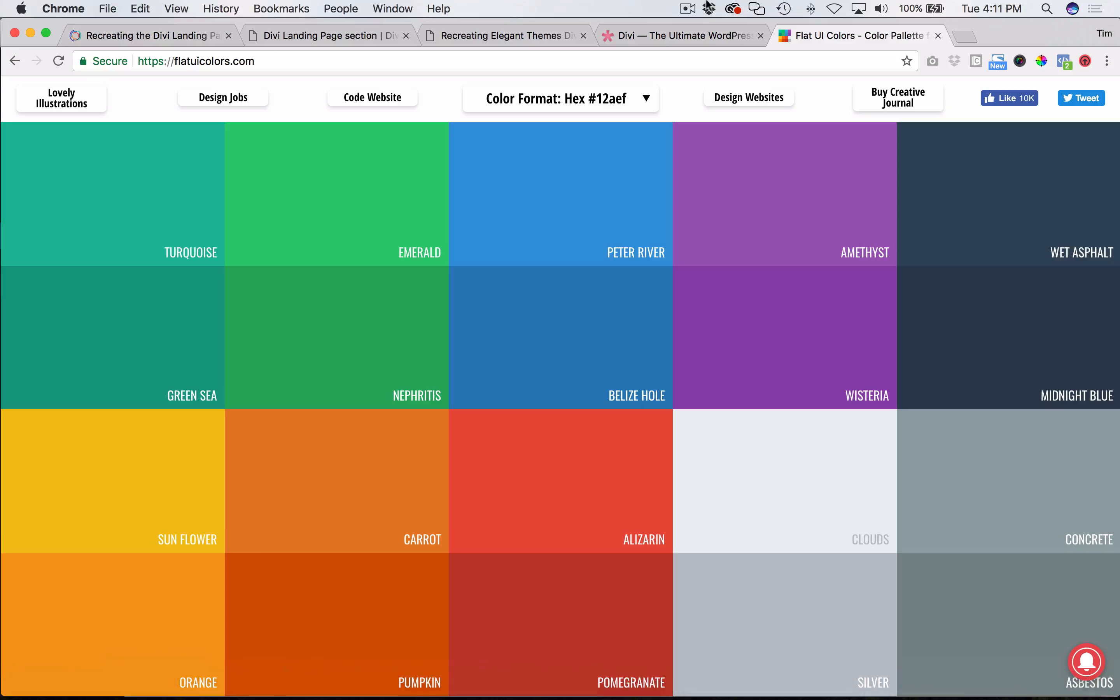
{"action": "left_click", "coordinate": [331, 33]}
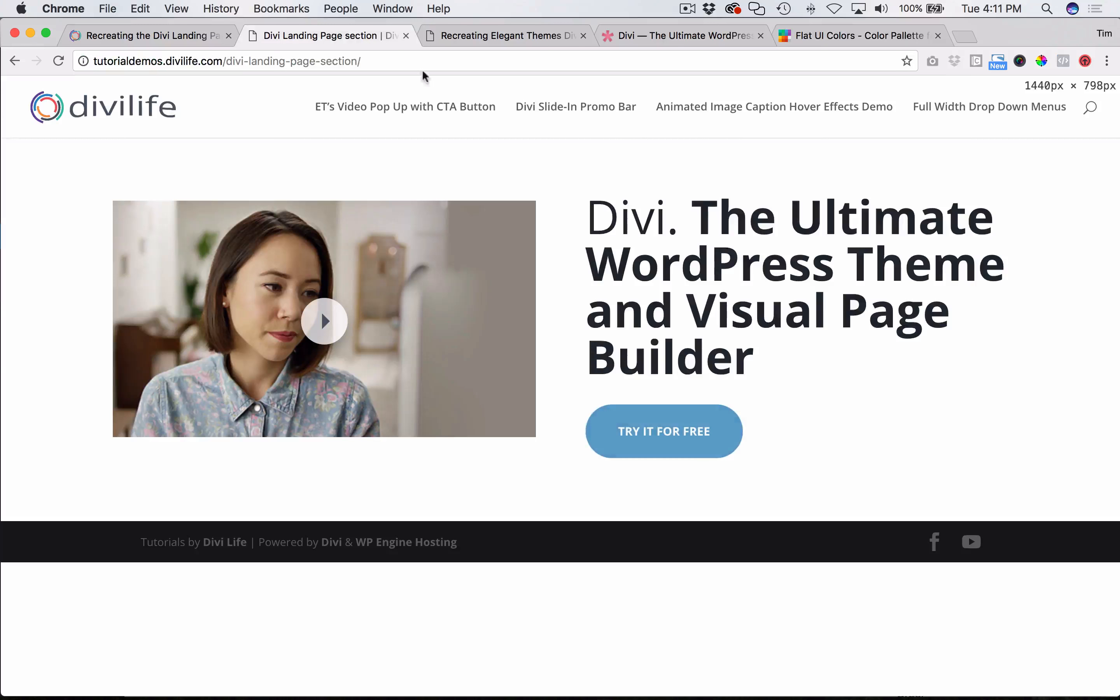
{"action": "key", "text": "super+r"}
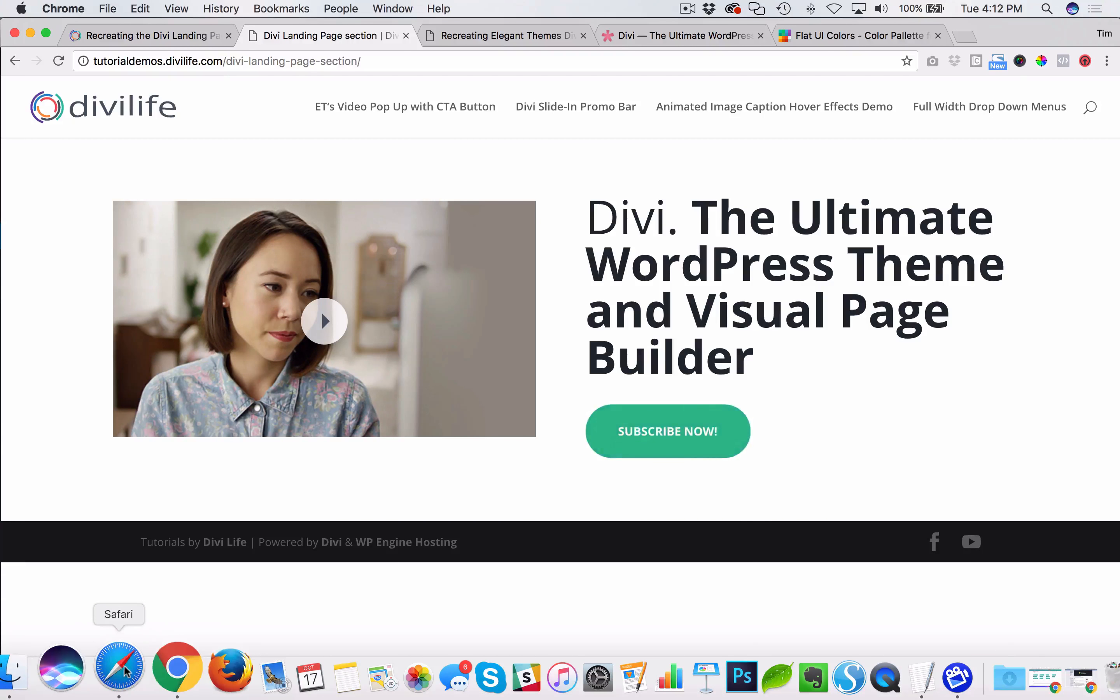
- Return to Safari, examine the image source path in the Image with Icon Hover module, and close its settings without changes
{"action": "left_click", "coordinate": [117, 670]}
{"action": "scroll", "coordinate": [646, 569], "scroll_direction": "down", "scroll_amount": 1}
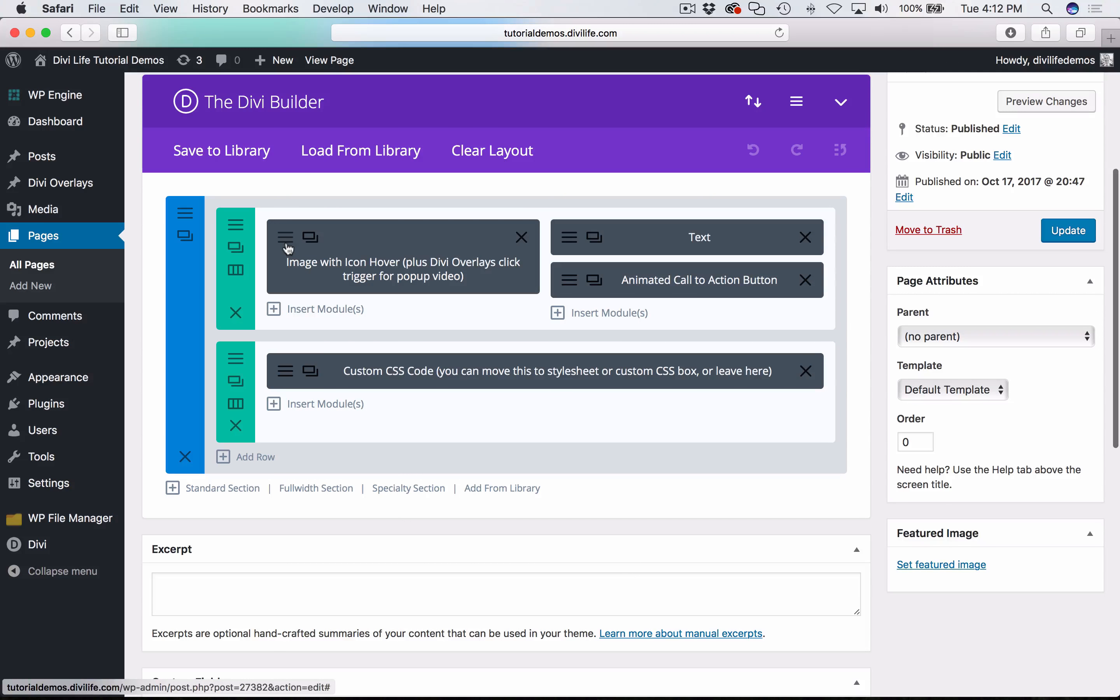
{"action": "left_click", "coordinate": [305, 240]}
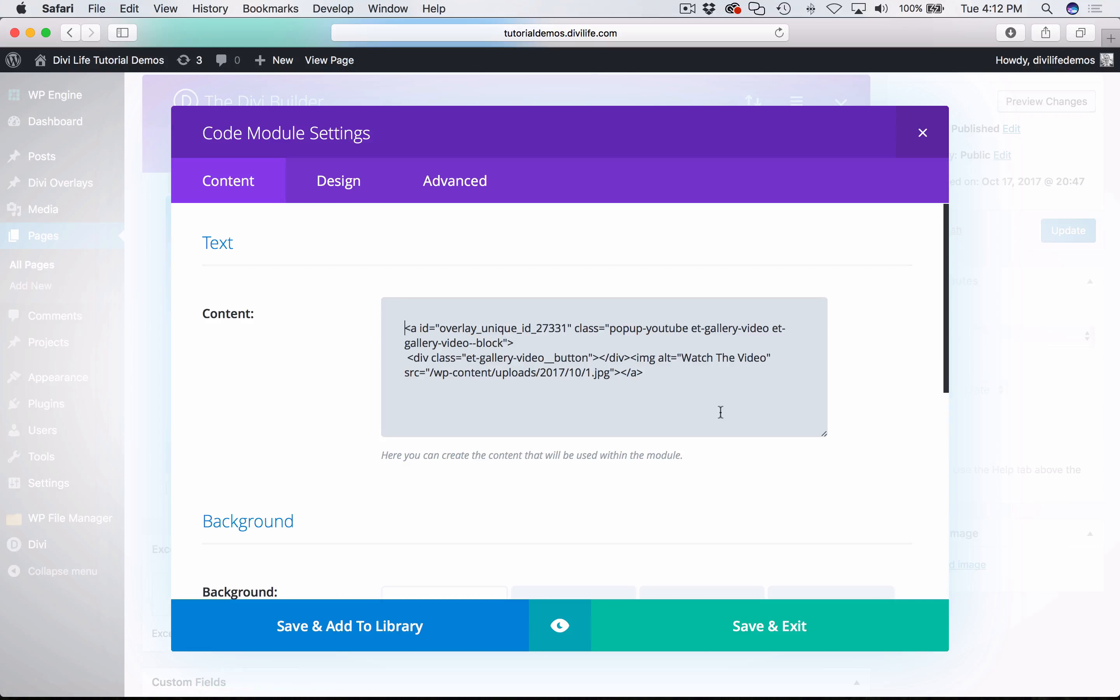
{"action": "left_click_drag", "start_coordinate": [558, 371], "coordinate": [427, 372]}
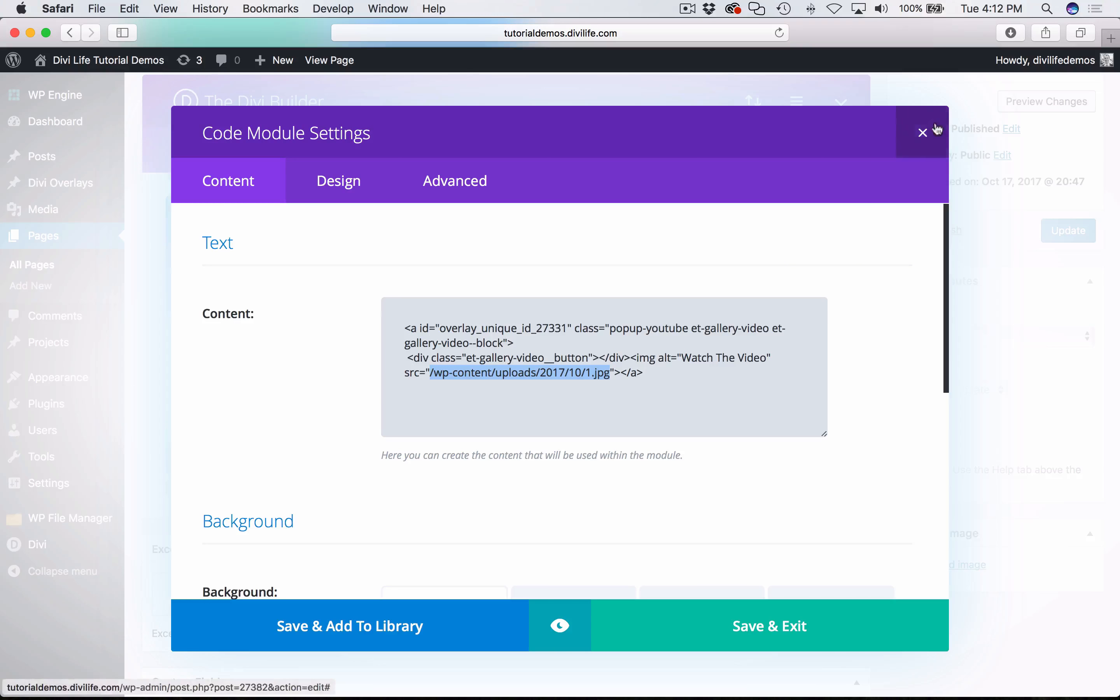
{"action": "left_click", "coordinate": [922, 133]}
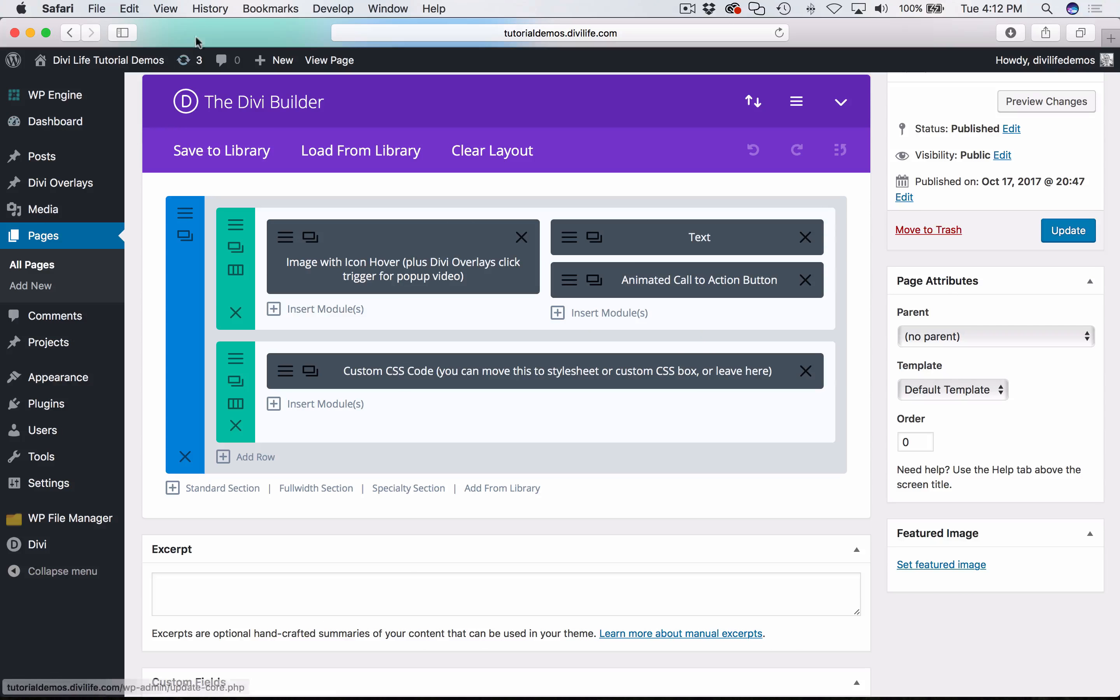
- Switch to Chrome and open divilife.com in a new tab
{"action": "mouse_move", "coordinate": [199, 692]}
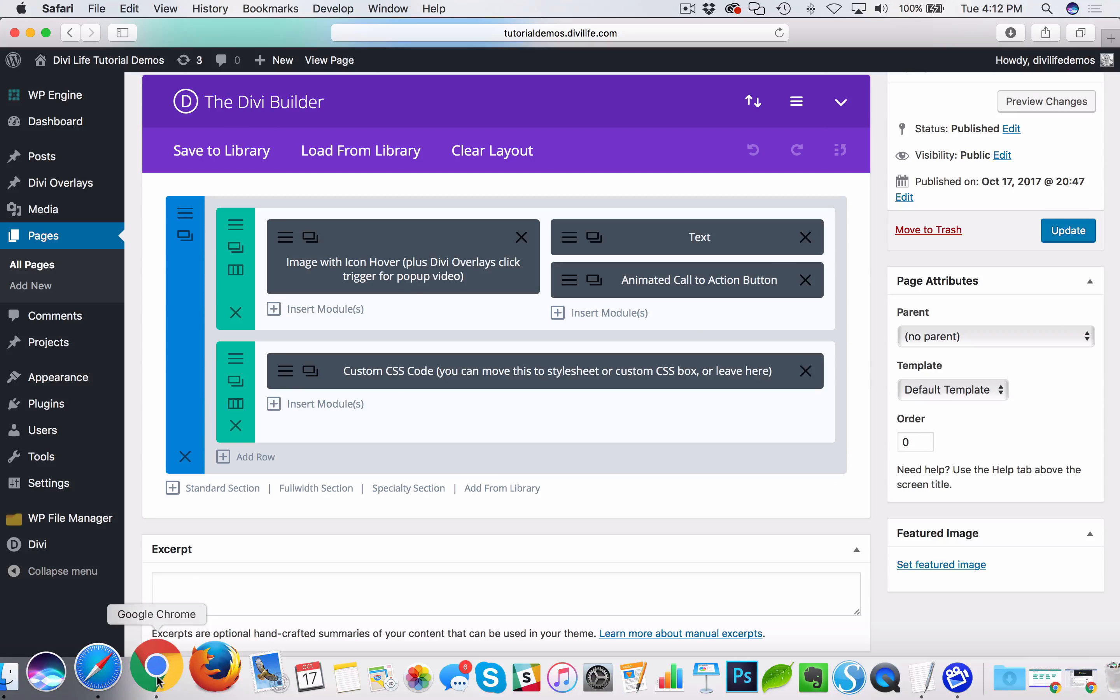
{"action": "scroll", "coordinate": [207, 401], "scroll_direction": "up", "scroll_amount": 3}
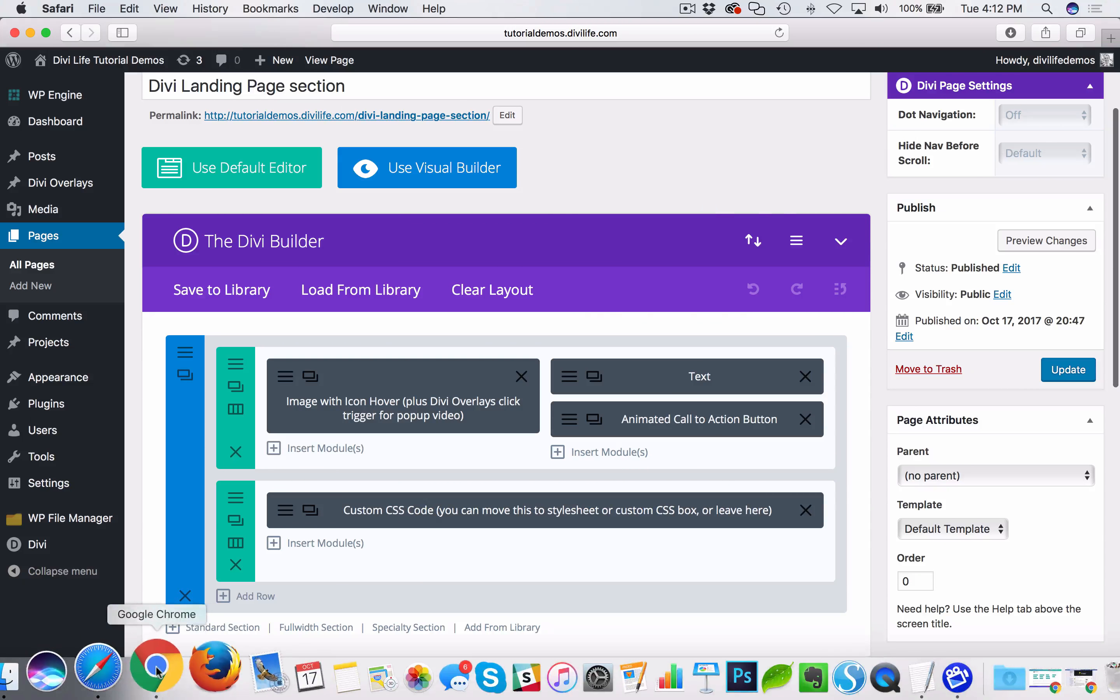
{"action": "left_click", "coordinate": [155, 666]}
{"action": "left_click", "coordinate": [958, 36]}
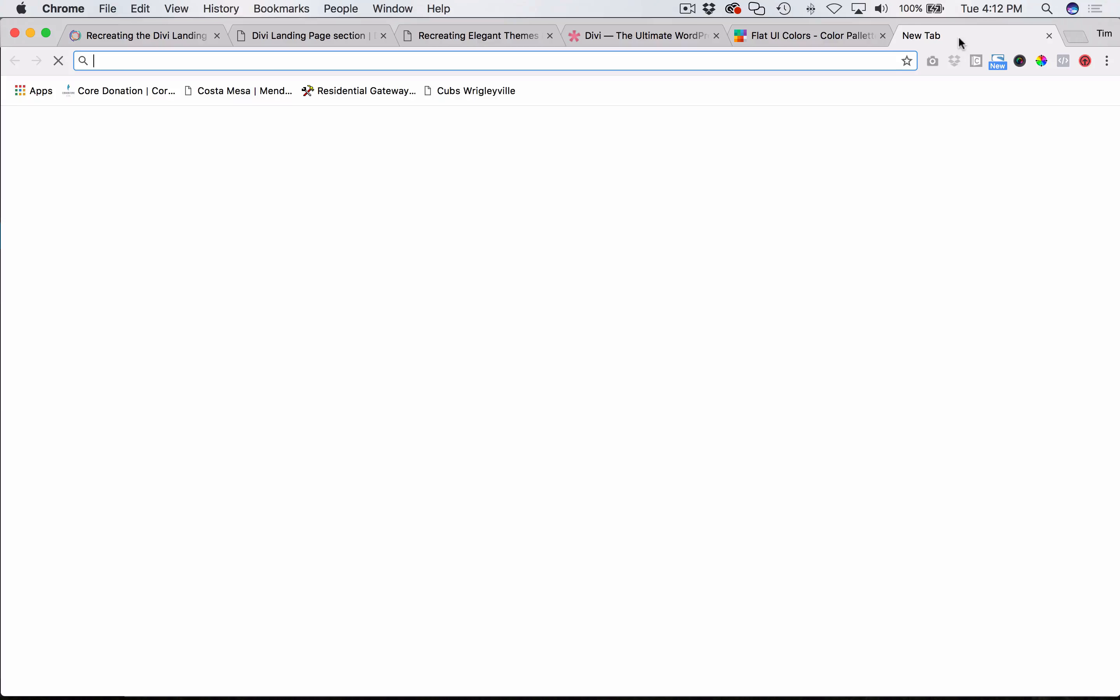
{"action": "type", "text": "divi;"}
{"action": "key", "text": "BackSpace"}
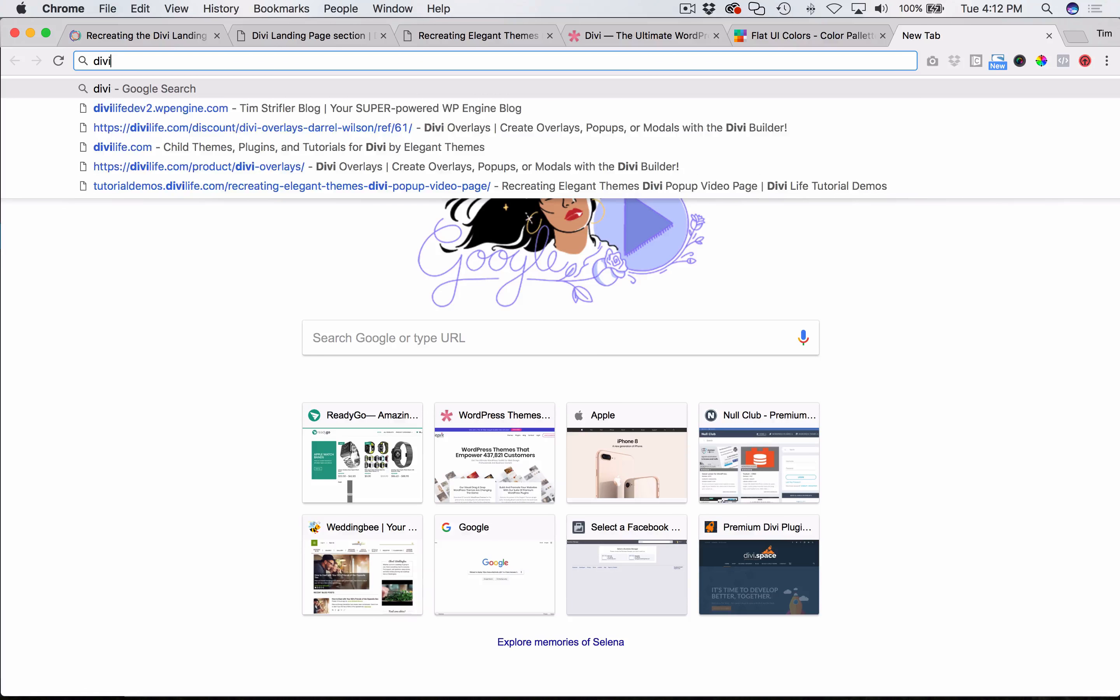
{"action": "type", "text": "life.com"}
{"action": "key", "text": "Delete"}
{"action": "key", "text": "Return"}
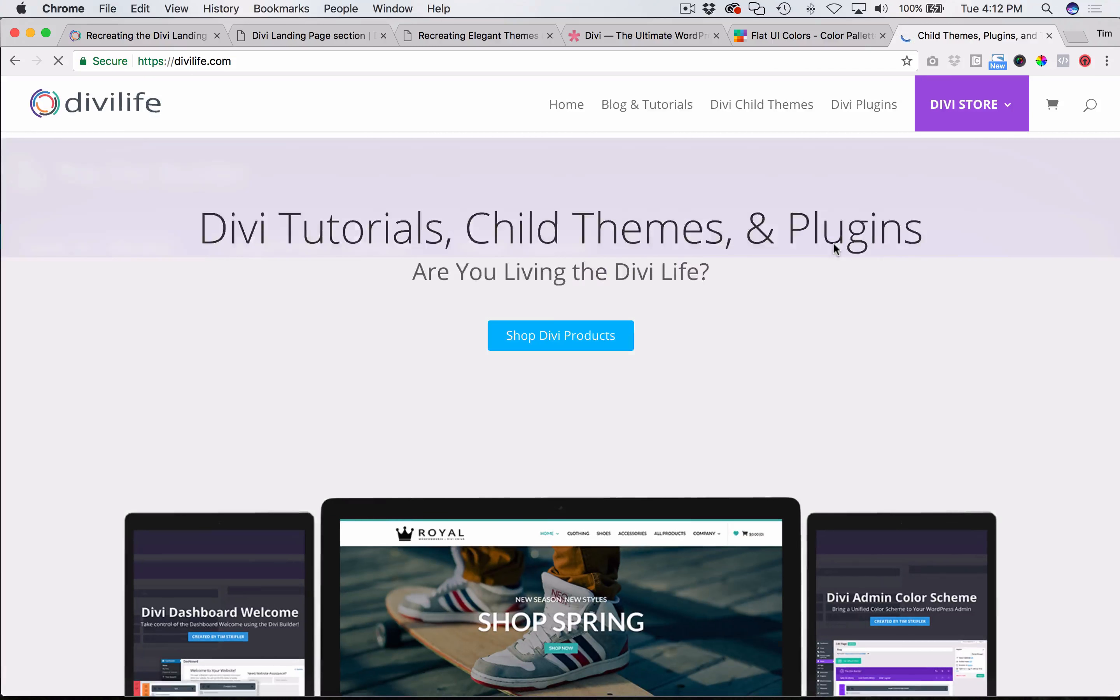
- Open the Divi Overlays 2.0 announcement from the recent Divi tutorials and blog posts on the home page
{"action": "scroll", "coordinate": [1002, 506], "scroll_direction": "down", "scroll_amount": 10}
{"action": "scroll", "coordinate": [1002, 506], "scroll_direction": "down", "scroll_amount": 5}
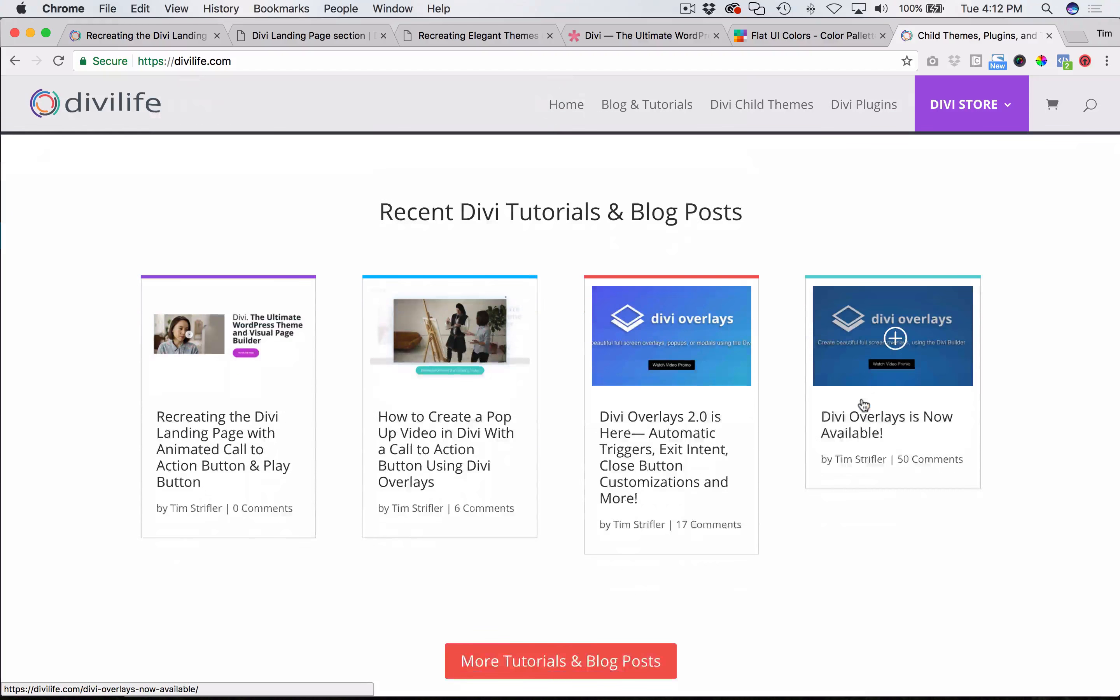
{"action": "left_click", "coordinate": [653, 299]}
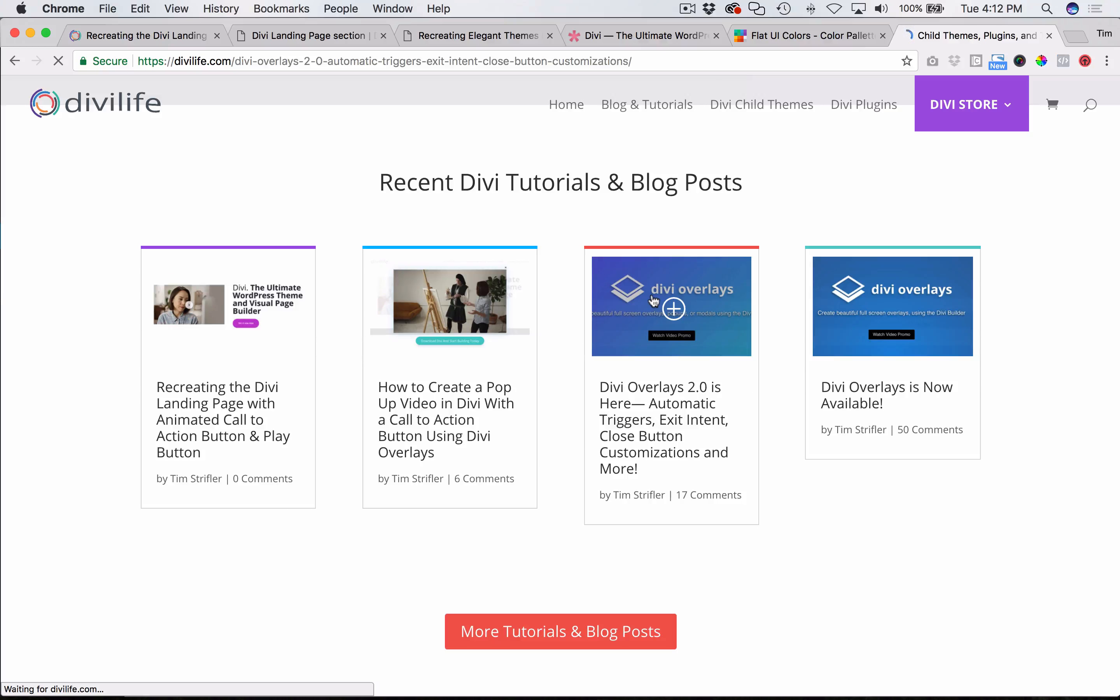
- Look through the Divi Overlays 2.0 post's animated demo images for one to use as the video thumbnail
{"action": "scroll", "coordinate": [115, 361], "scroll_direction": "down", "scroll_amount": 4}
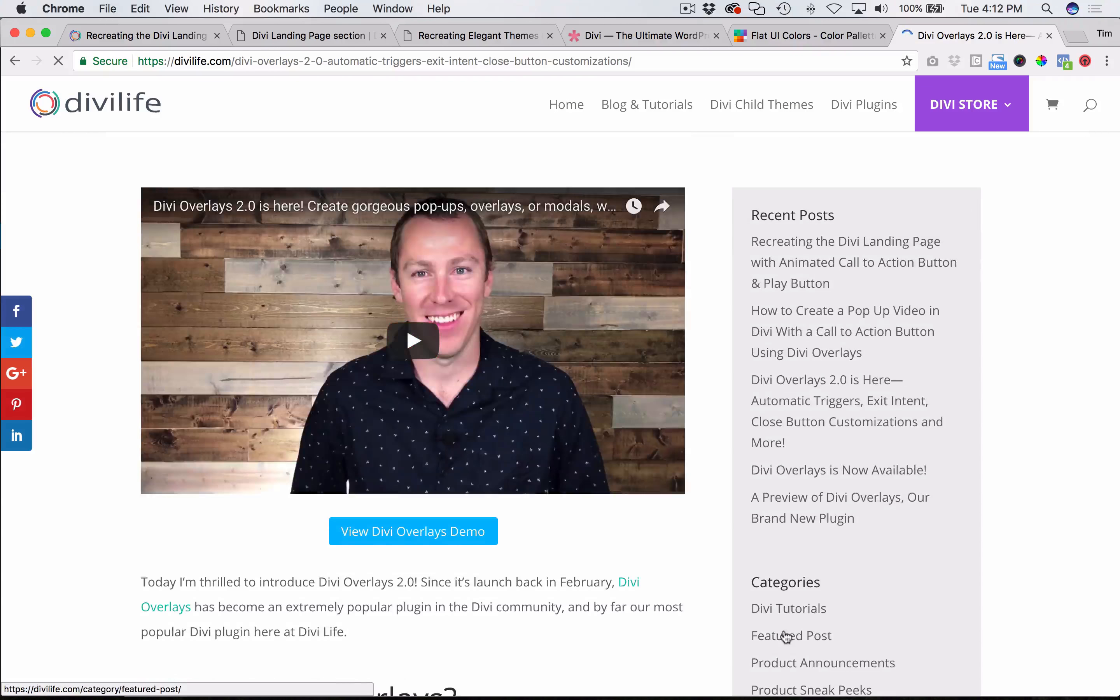
{"action": "scroll", "coordinate": [782, 628], "scroll_direction": "down", "scroll_amount": 15}
{"action": "scroll", "coordinate": [783, 628], "scroll_direction": "down", "scroll_amount": 4}
{"action": "scroll", "coordinate": [783, 628], "scroll_direction": "up", "scroll_amount": 12}
{"action": "scroll", "coordinate": [783, 628], "scroll_direction": "down", "scroll_amount": 20}
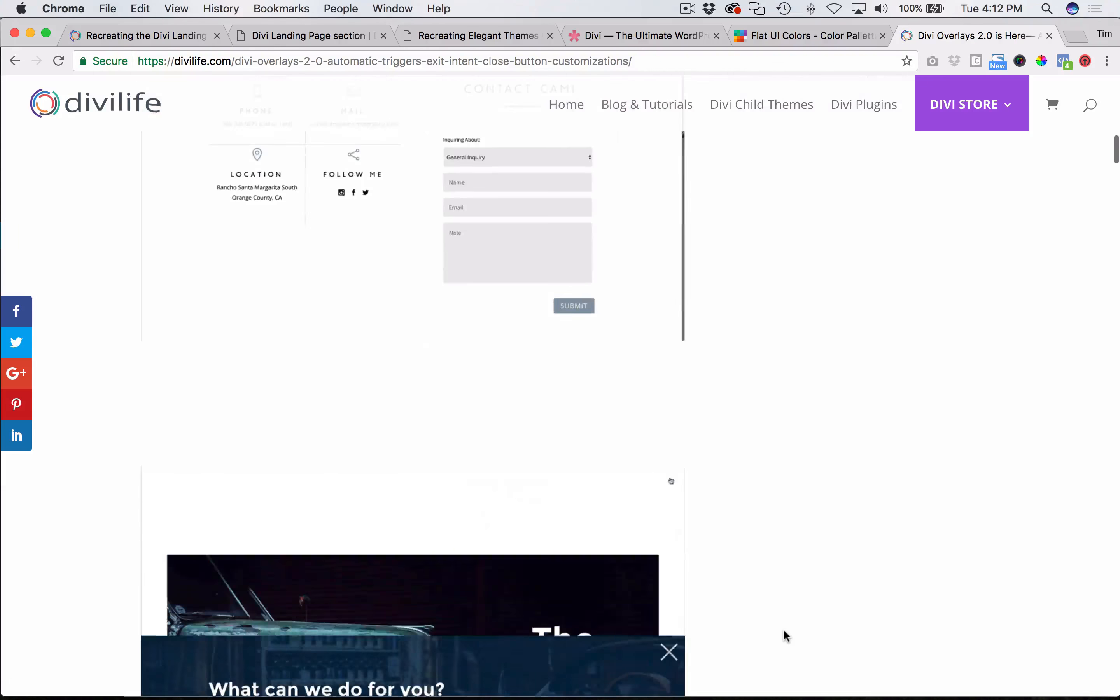
{"action": "scroll", "coordinate": [783, 628], "scroll_direction": "down", "scroll_amount": 20}
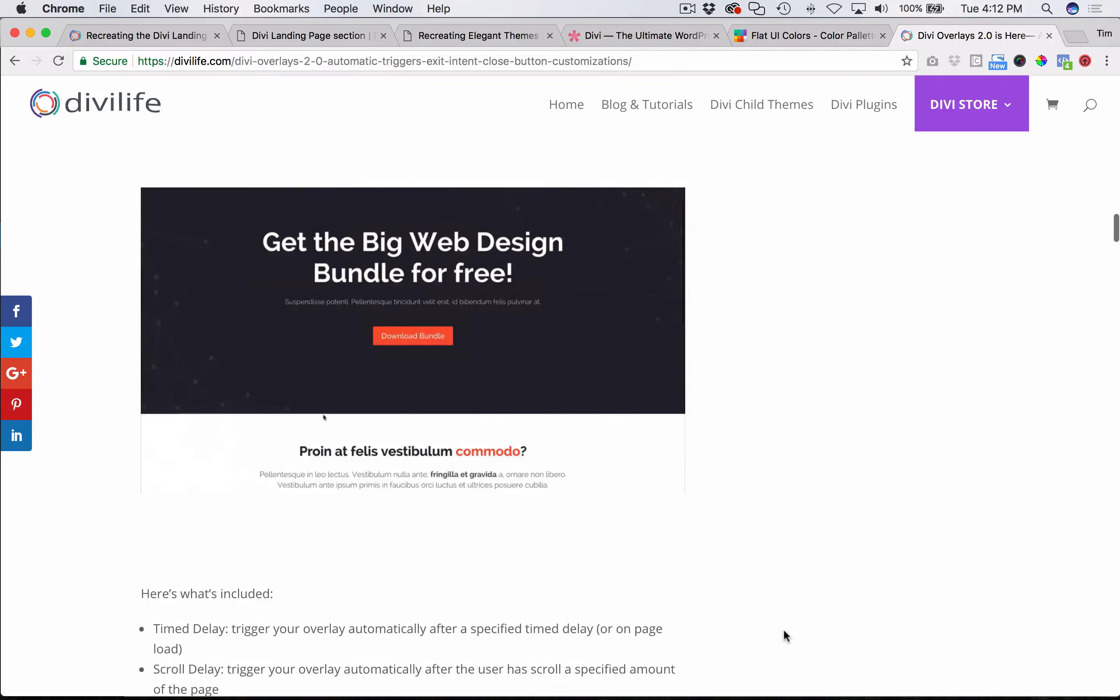
{"action": "scroll", "coordinate": [783, 628], "scroll_direction": "down", "scroll_amount": 20}
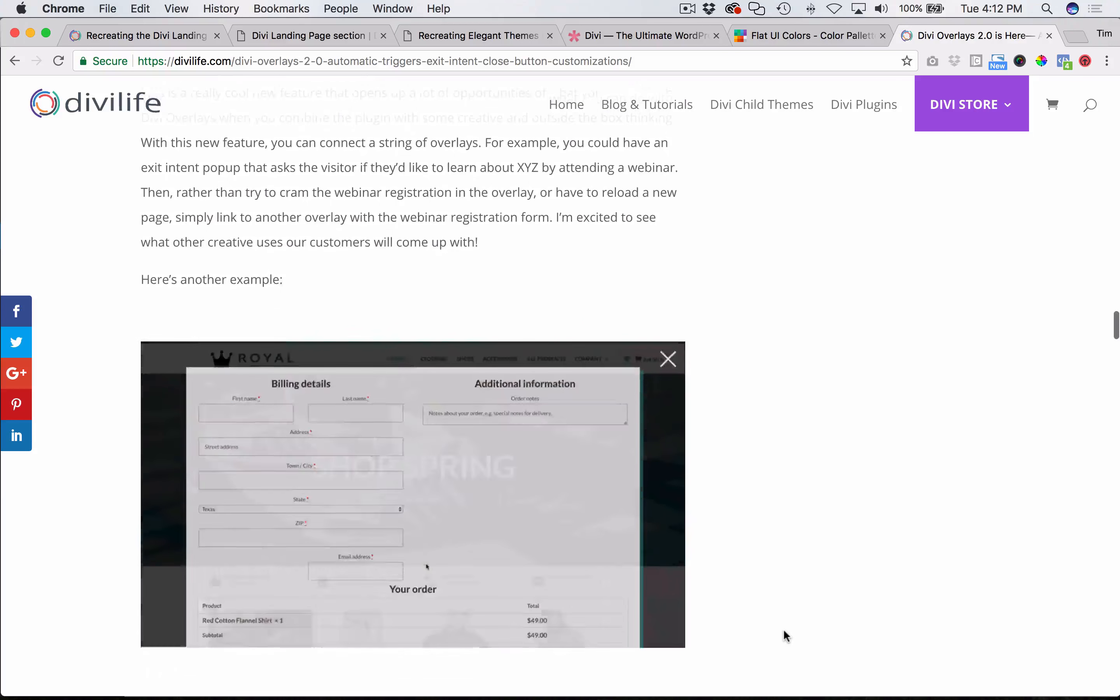
{"action": "scroll", "coordinate": [783, 628], "scroll_direction": "up", "scroll_amount": 20}
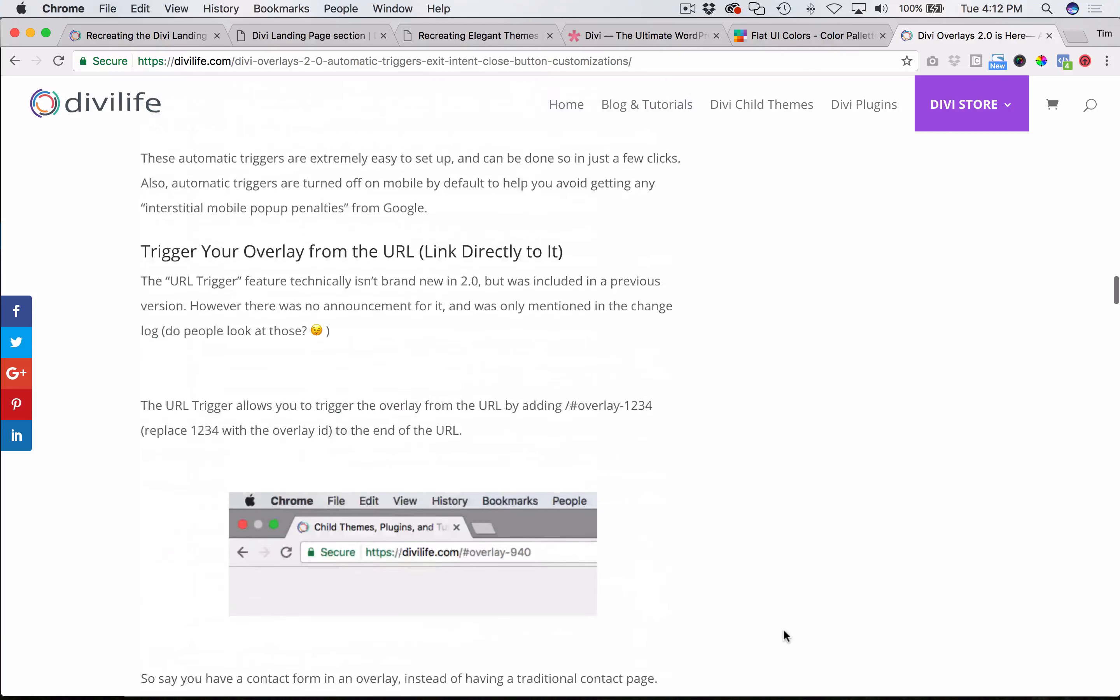
{"action": "scroll", "coordinate": [783, 628], "scroll_direction": "down", "scroll_amount": 3}
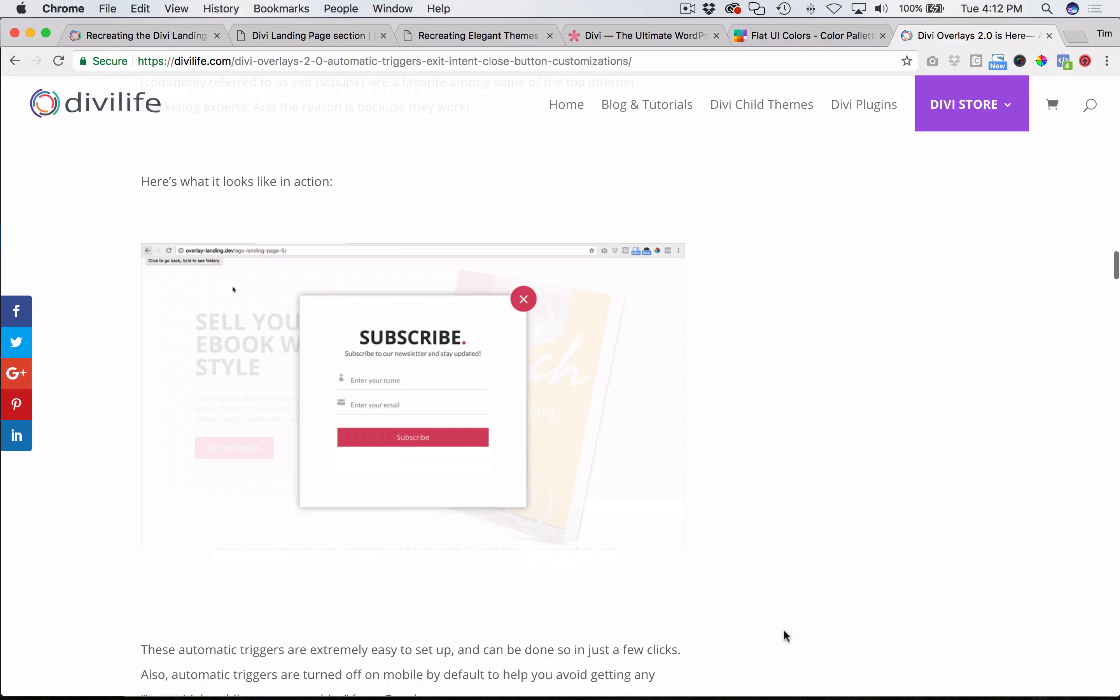
{"action": "right_click", "coordinate": [382, 368]}
{"action": "left_click", "coordinate": [434, 392]}
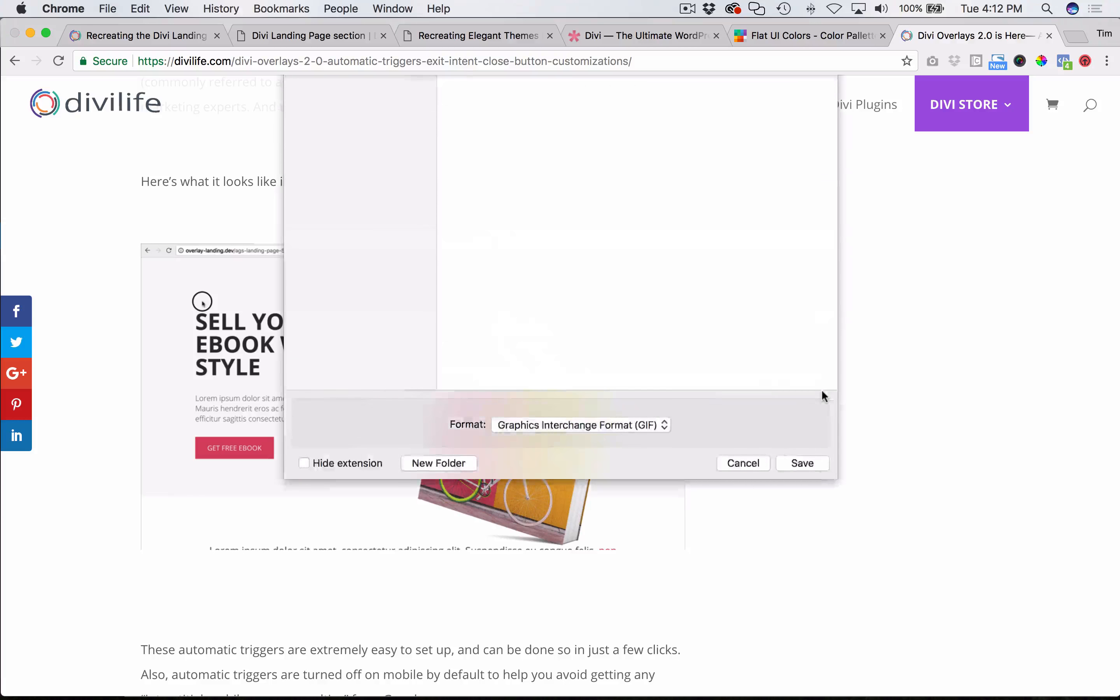
{"action": "left_click", "coordinate": [742, 610]}
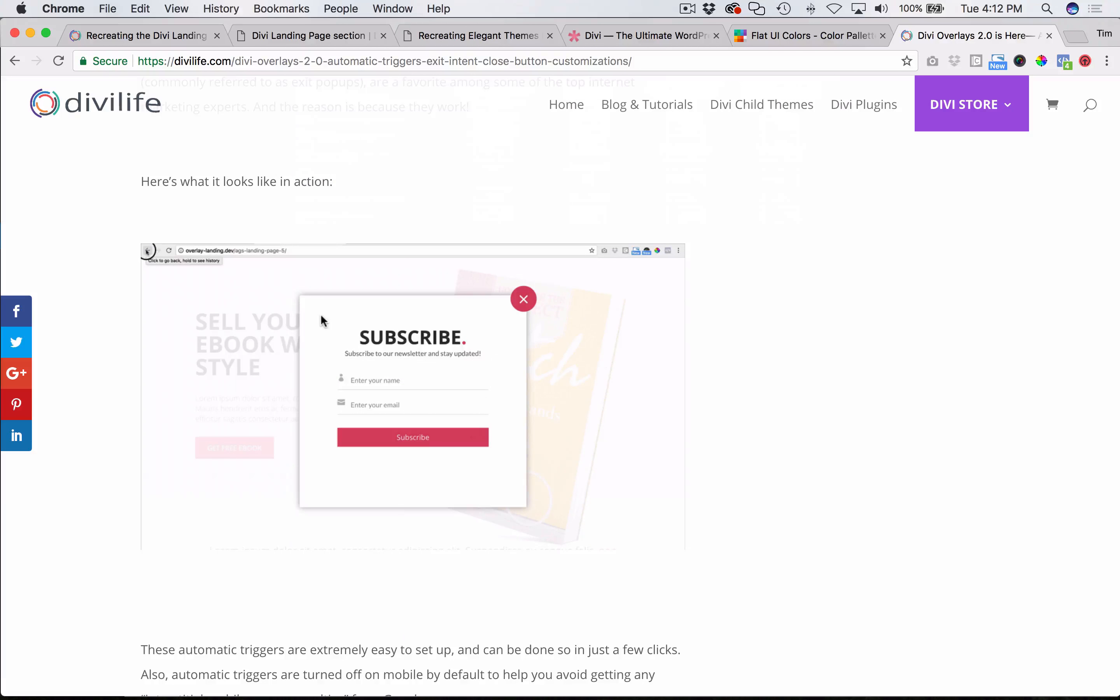
{"action": "right_click", "coordinate": [323, 315]}
{"action": "left_click", "coordinate": [388, 363]}
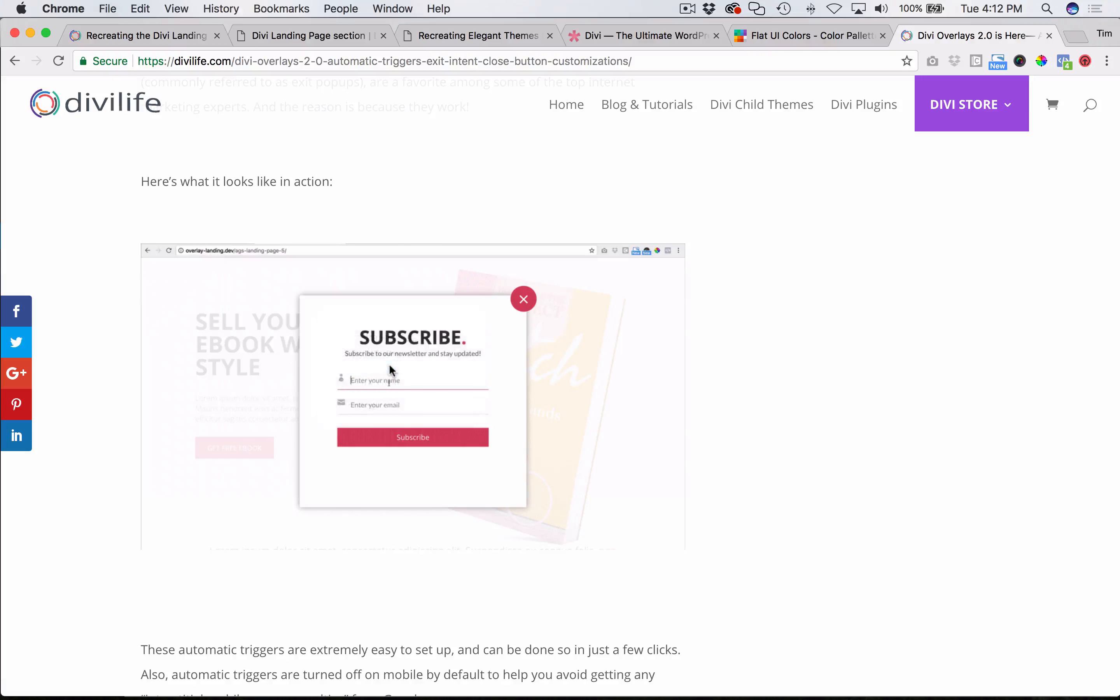
- Save the exit-intent popup demo image as exit-intent-popup-trigger-divi-overlays.gif in the Downloads folder
{"action": "right_click", "coordinate": [345, 364]}
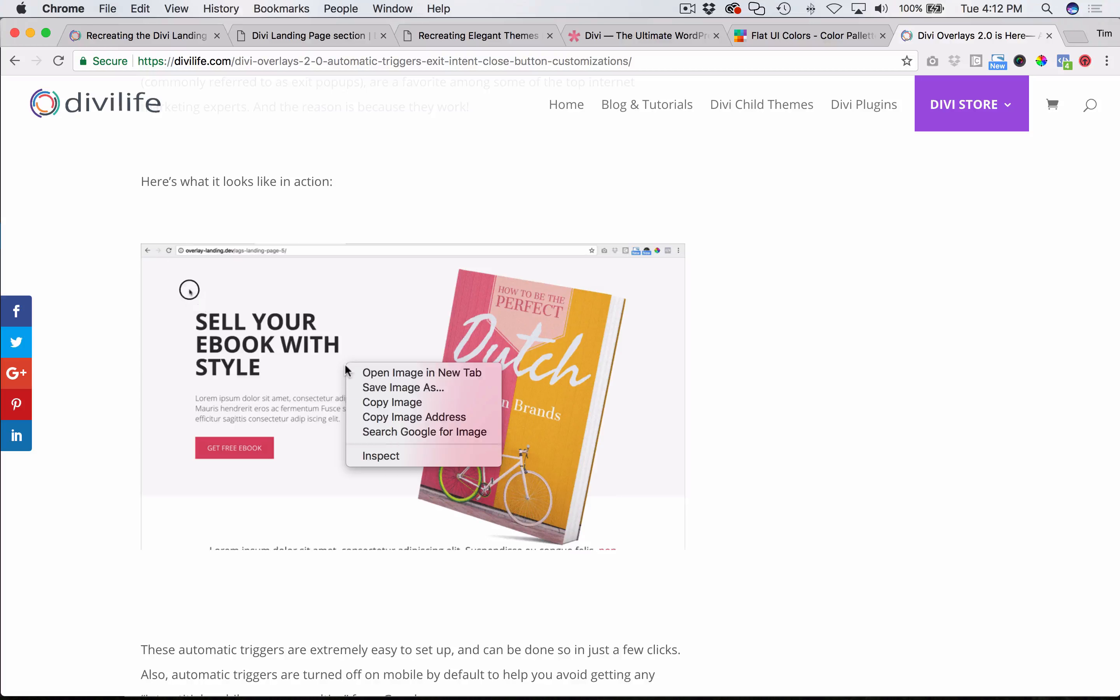
{"action": "left_click", "coordinate": [398, 382]}
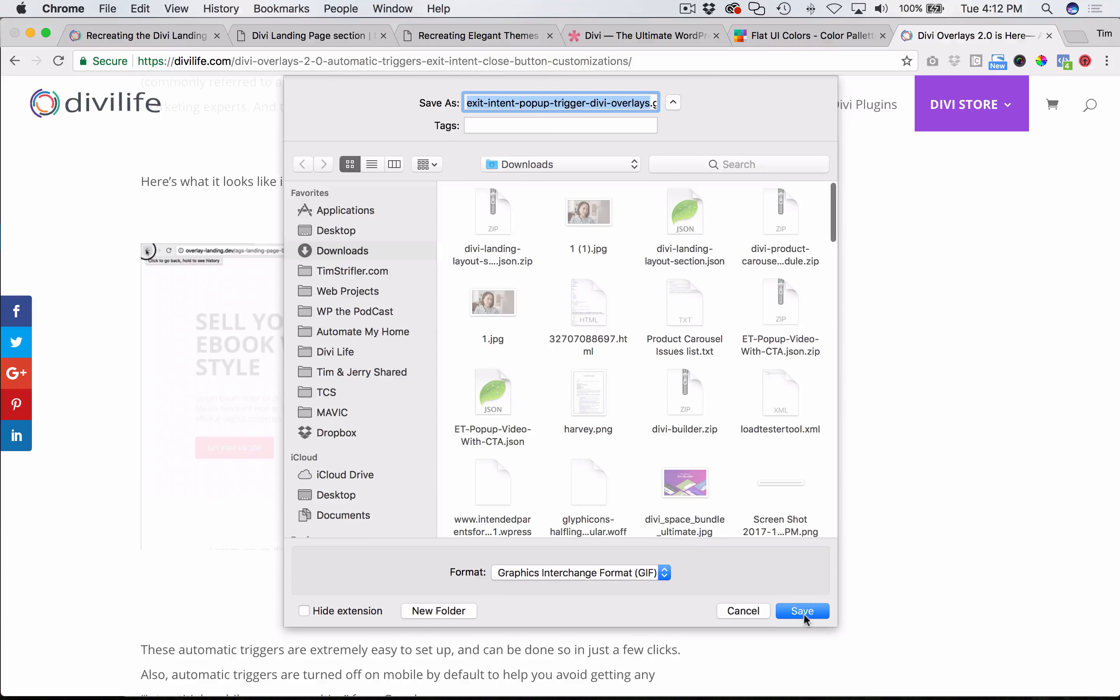
{"action": "left_click", "coordinate": [800, 611]}
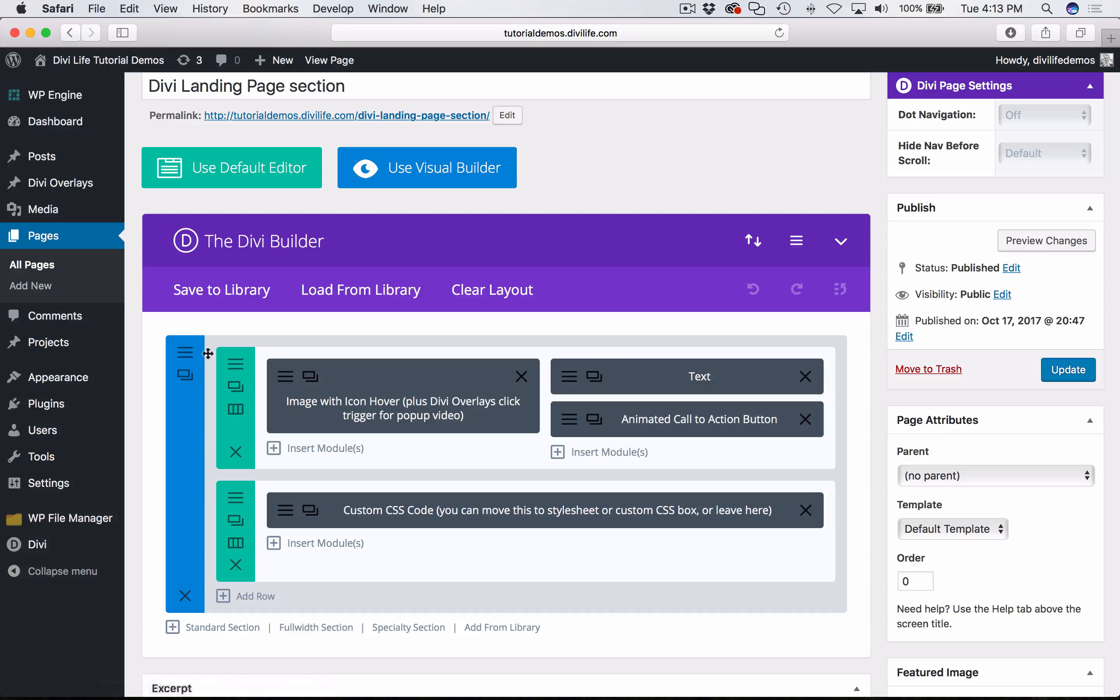
- Switch to Safari and upload the exit-intent popup GIF from Downloads into the WordPress Media Library
{"action": "left_click", "coordinate": [61, 212]}
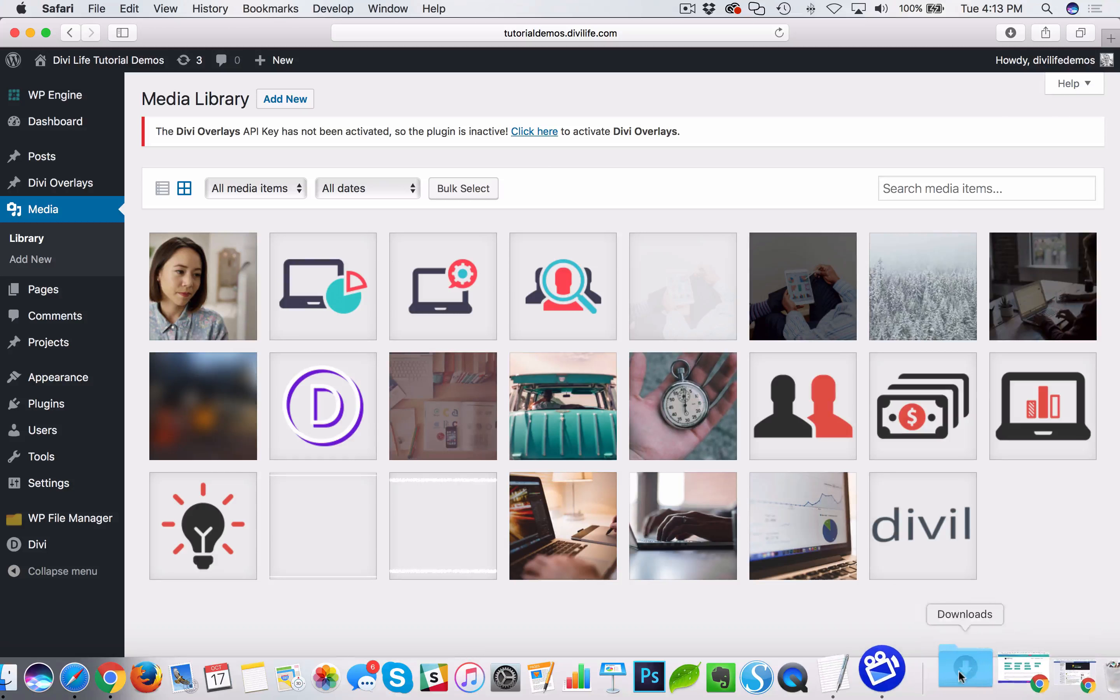
{"action": "left_click", "coordinate": [962, 677]}
{"action": "left_click_drag", "start_coordinate": [964, 597], "coordinate": [494, 455]}
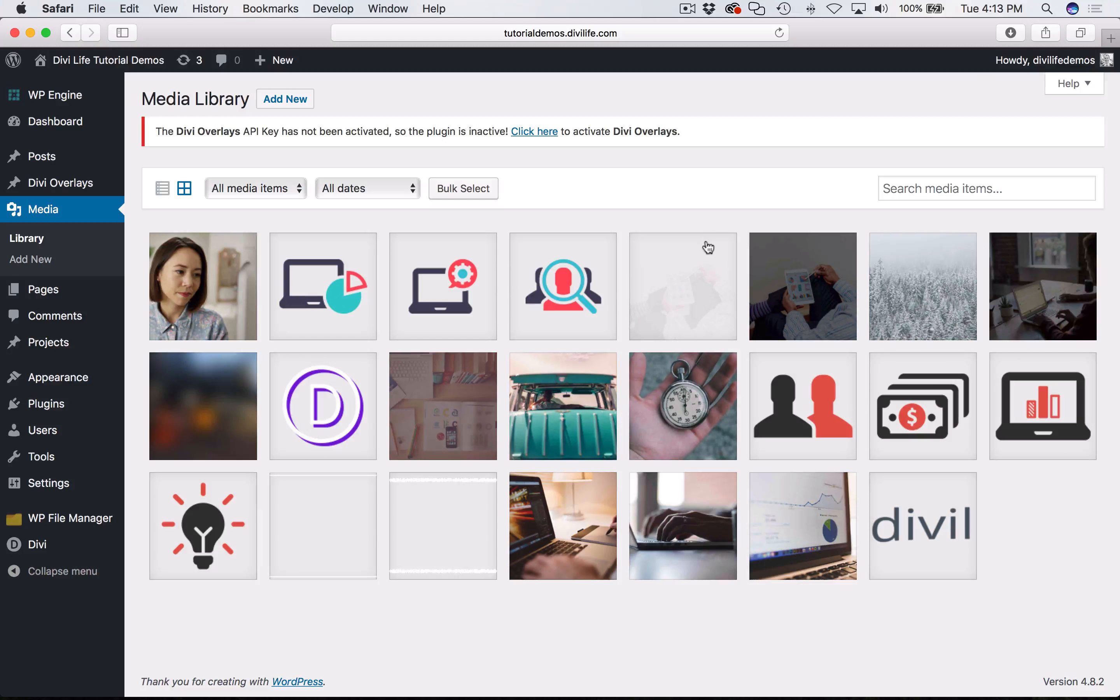
{"action": "mouse_move", "coordinate": [725, 696]}
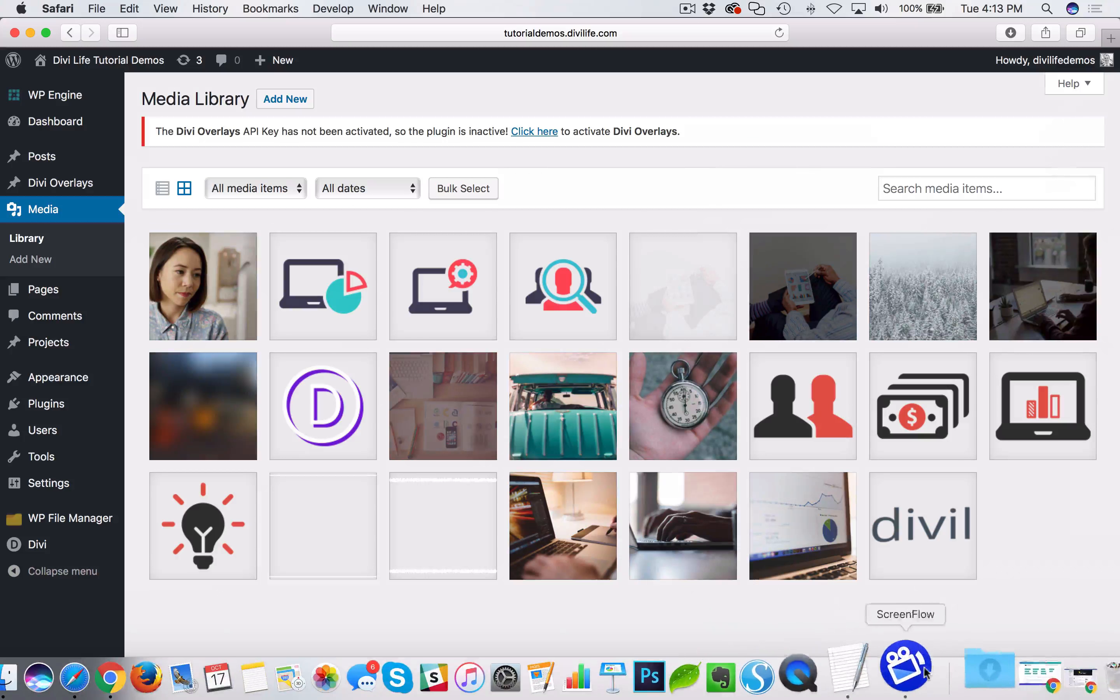
{"action": "left_click", "coordinate": [962, 677]}
{"action": "left_click_drag", "start_coordinate": [971, 603], "coordinate": [493, 359]}
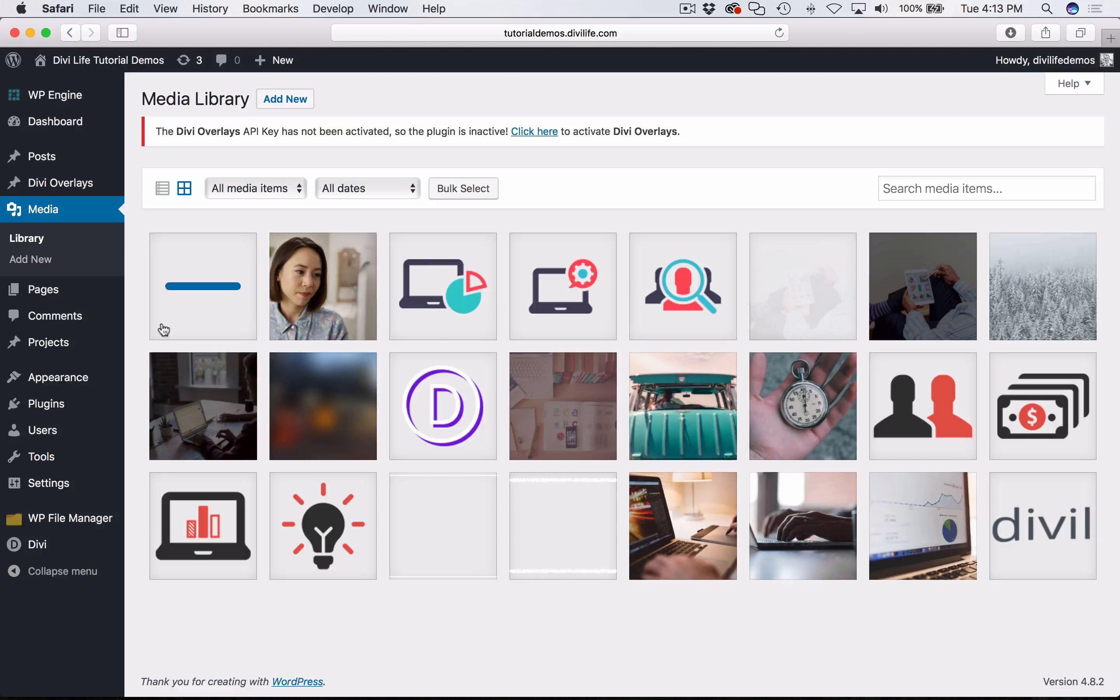
- Copy the uploaded exit-intent GIF's URL from its attachment details and close the details
{"action": "left_click", "coordinate": [210, 290]}
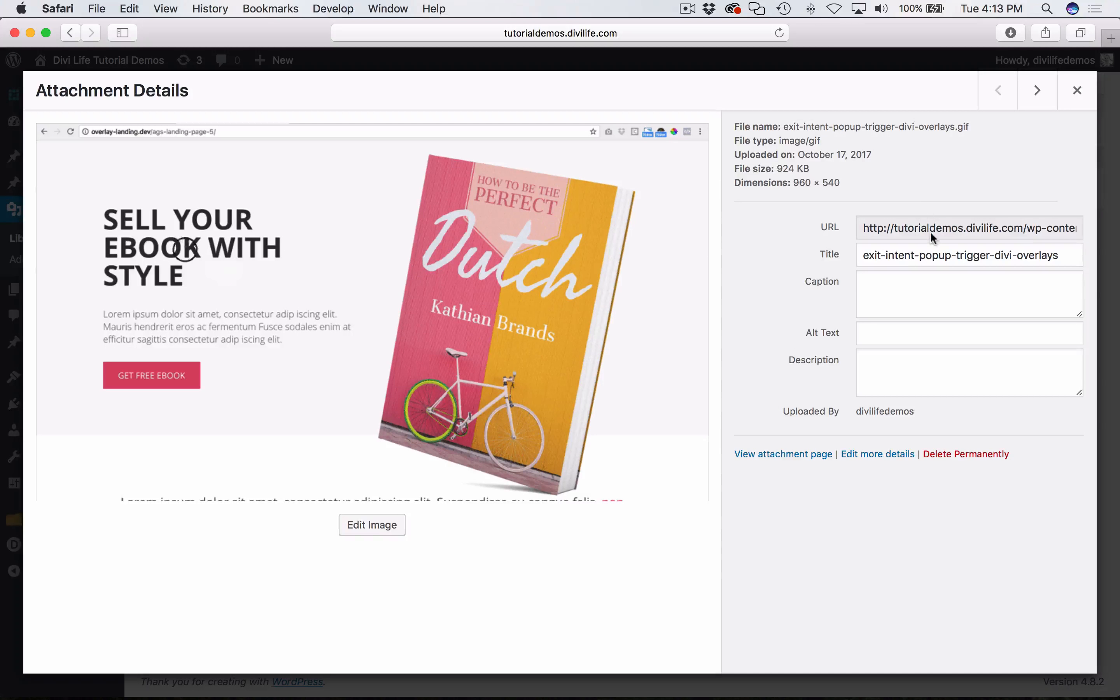
{"action": "left_click", "coordinate": [1076, 90]}
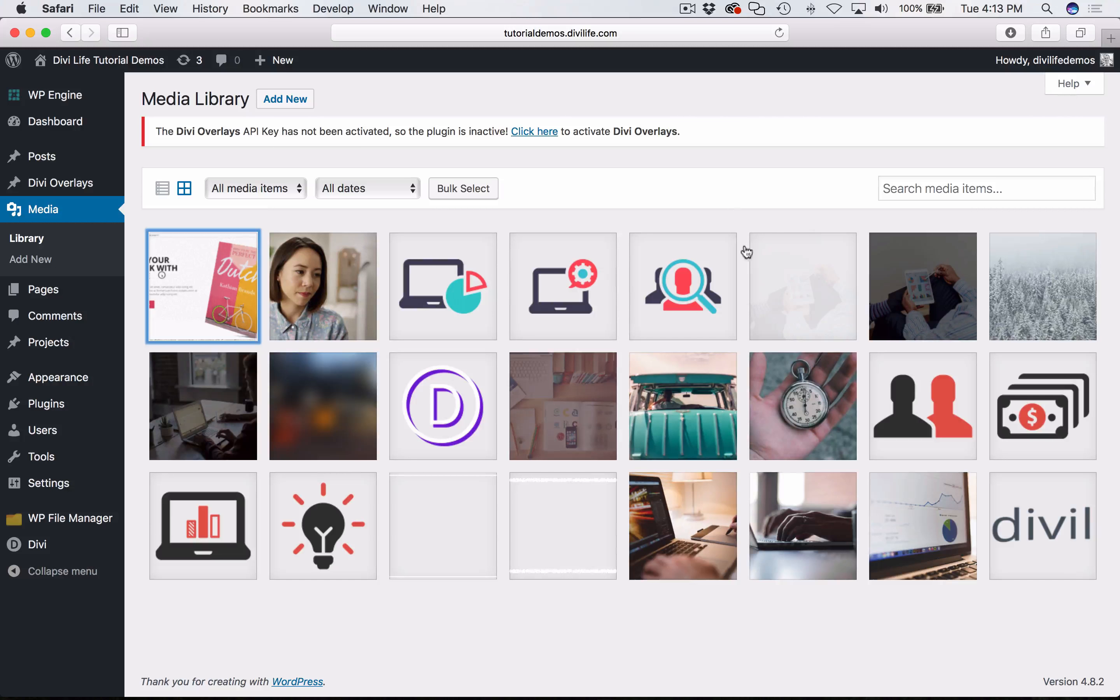
{"action": "key", "text": "super+Tab"}
{"action": "key", "text": "super+Tab"}
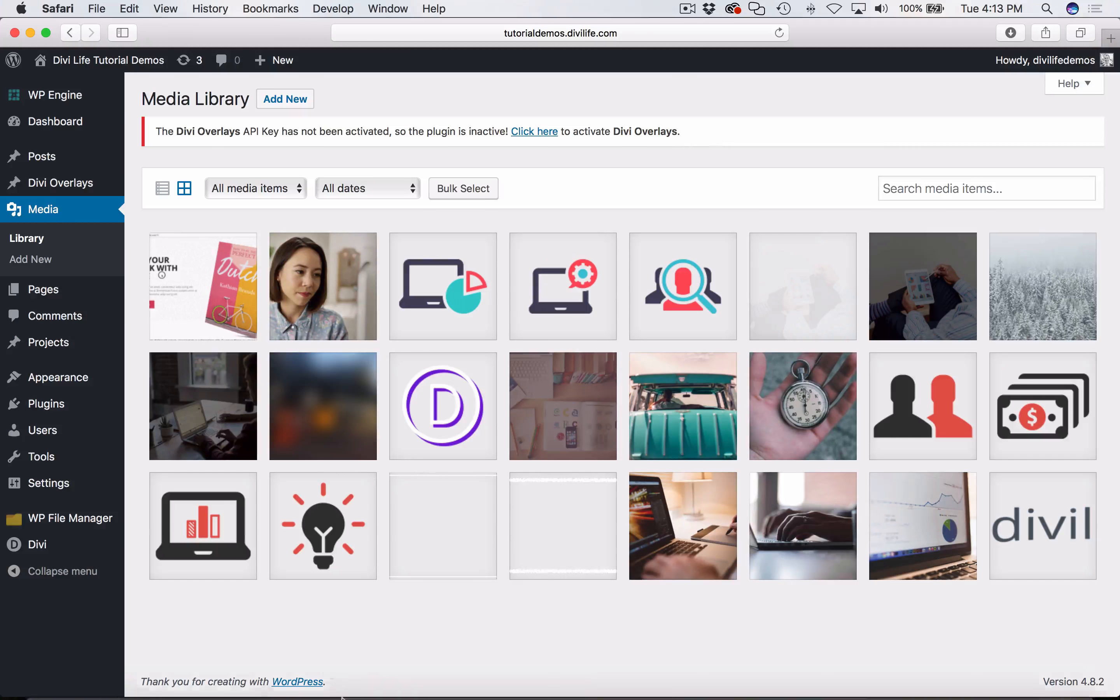
{"action": "mouse_move", "coordinate": [33, 152]}
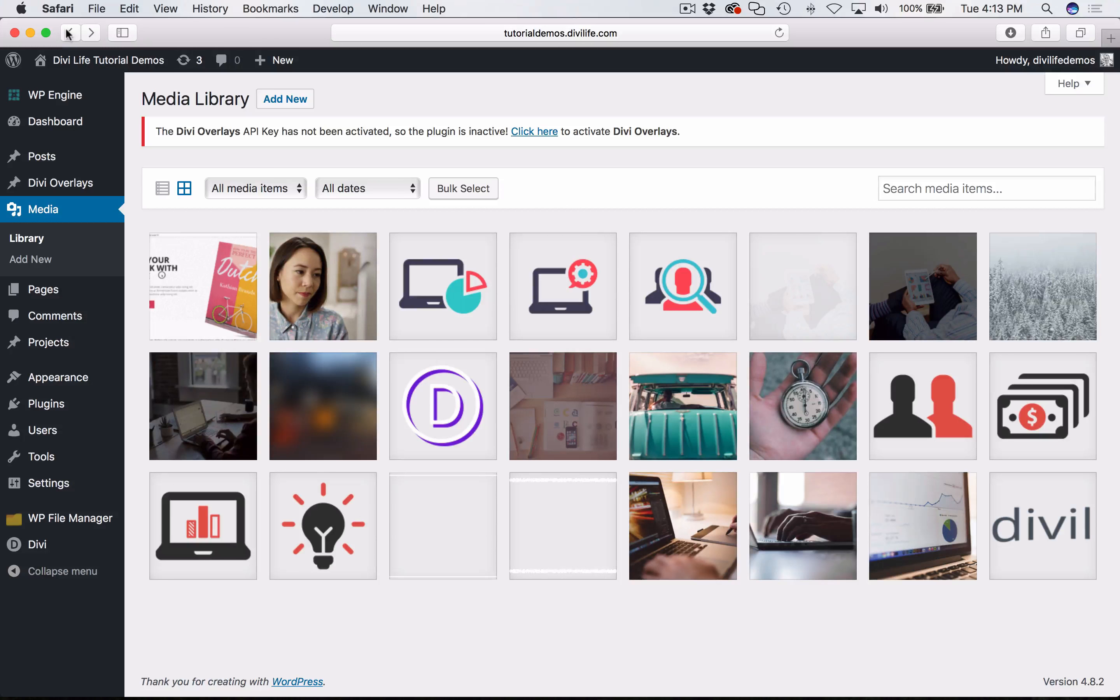
{"action": "left_click", "coordinate": [70, 33]}
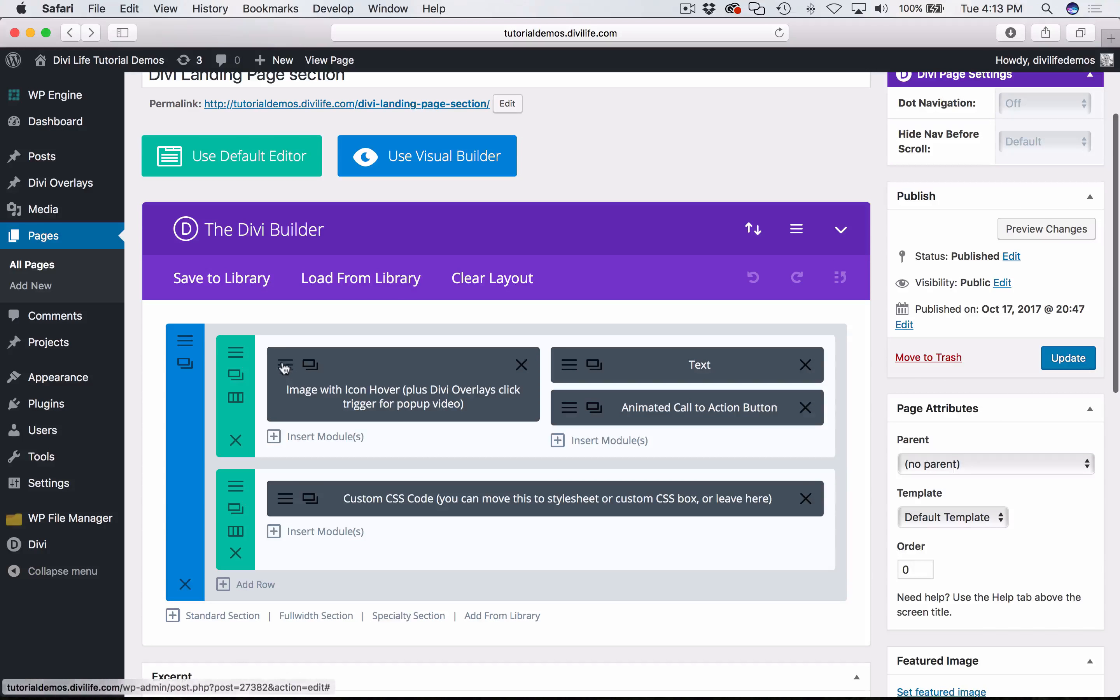
{"action": "left_click", "coordinate": [284, 368]}
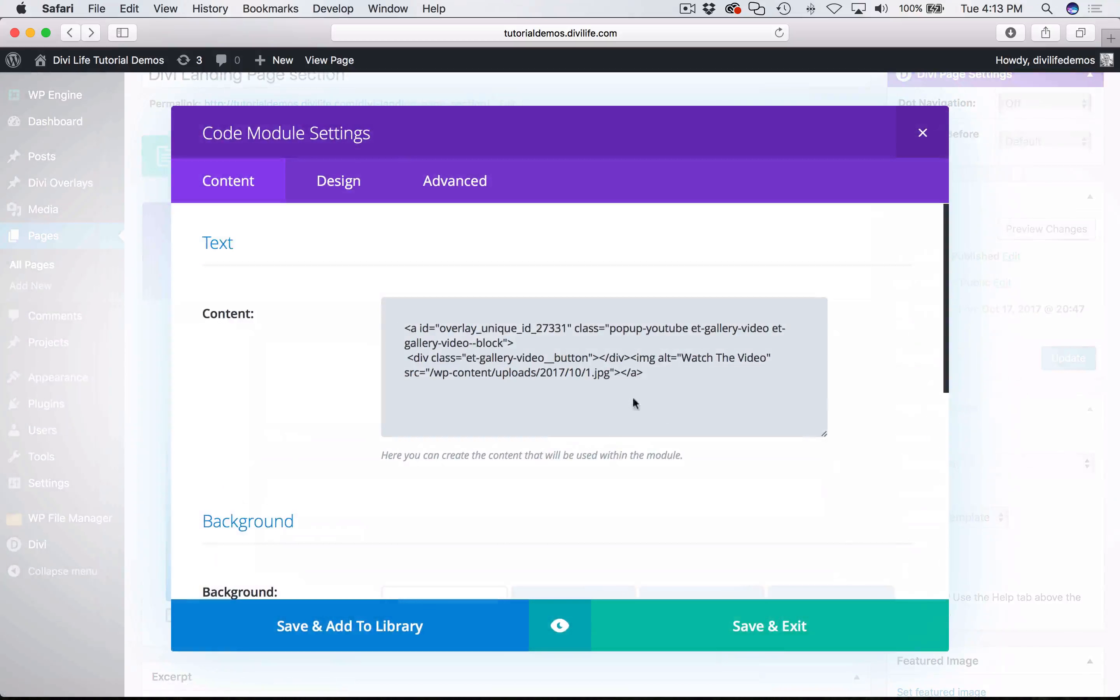
{"action": "left_click_drag", "start_coordinate": [430, 374], "coordinate": [608, 377]}
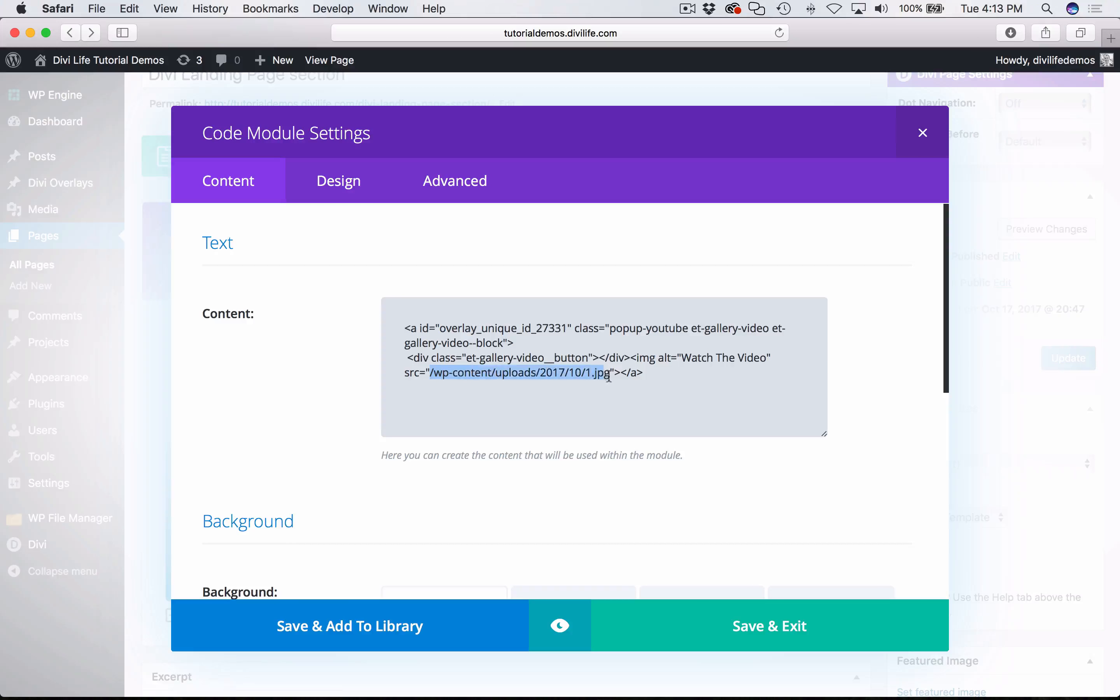
{"action": "key", "text": "super+v"}
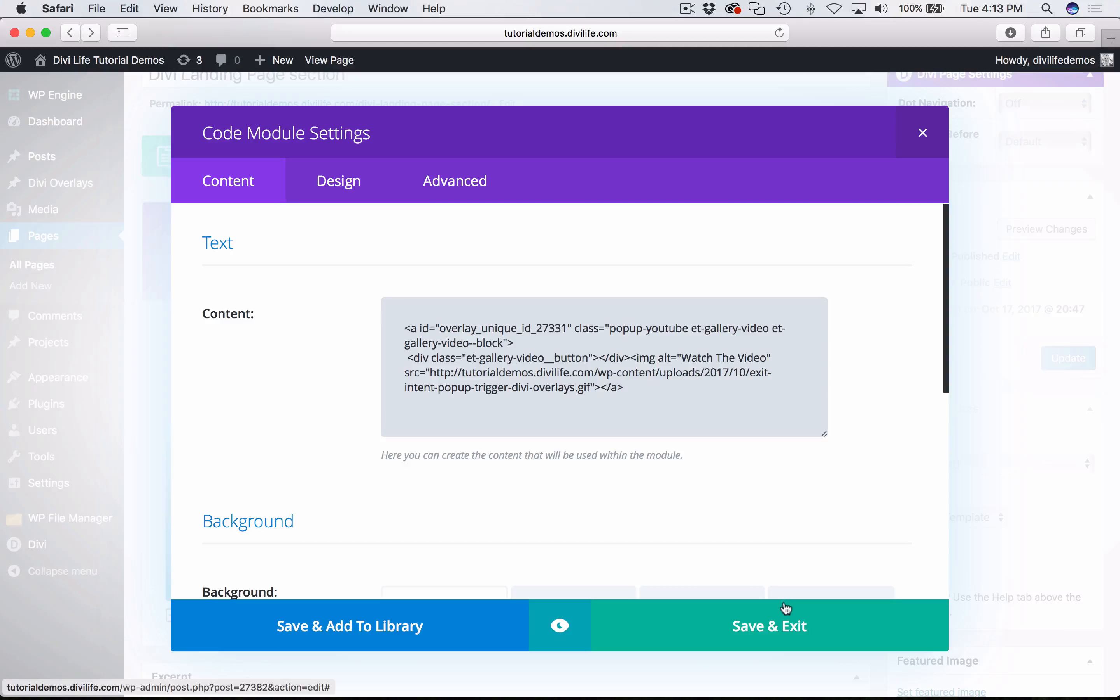
{"action": "left_click", "coordinate": [761, 619]}
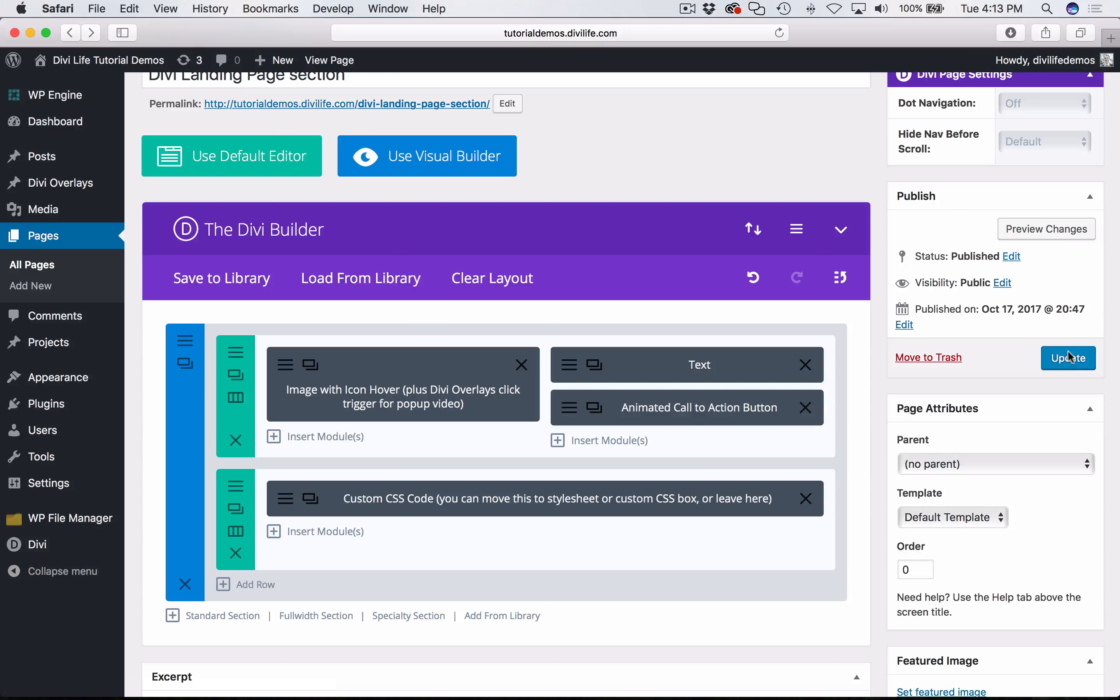
- Update the page, reload the Divi Landing Page section in Chrome to check the new image, and dismiss the downloads bar
{"action": "left_click", "coordinate": [1071, 357]}
{"action": "mouse_move", "coordinate": [195, 689]}
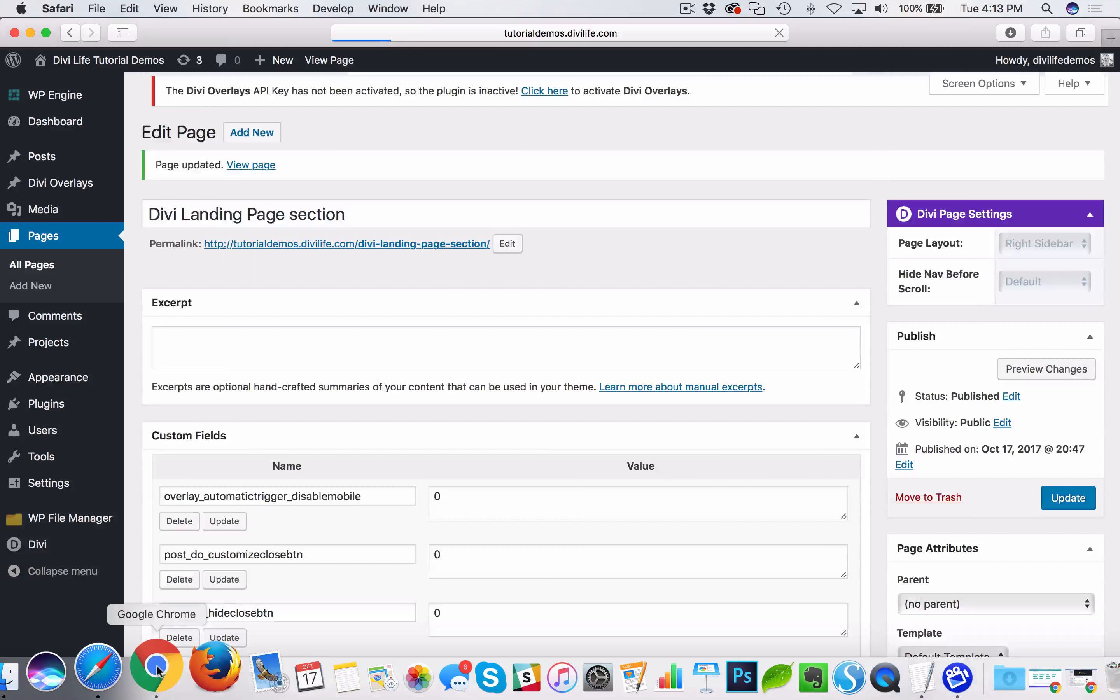
{"action": "left_click", "coordinate": [158, 670]}
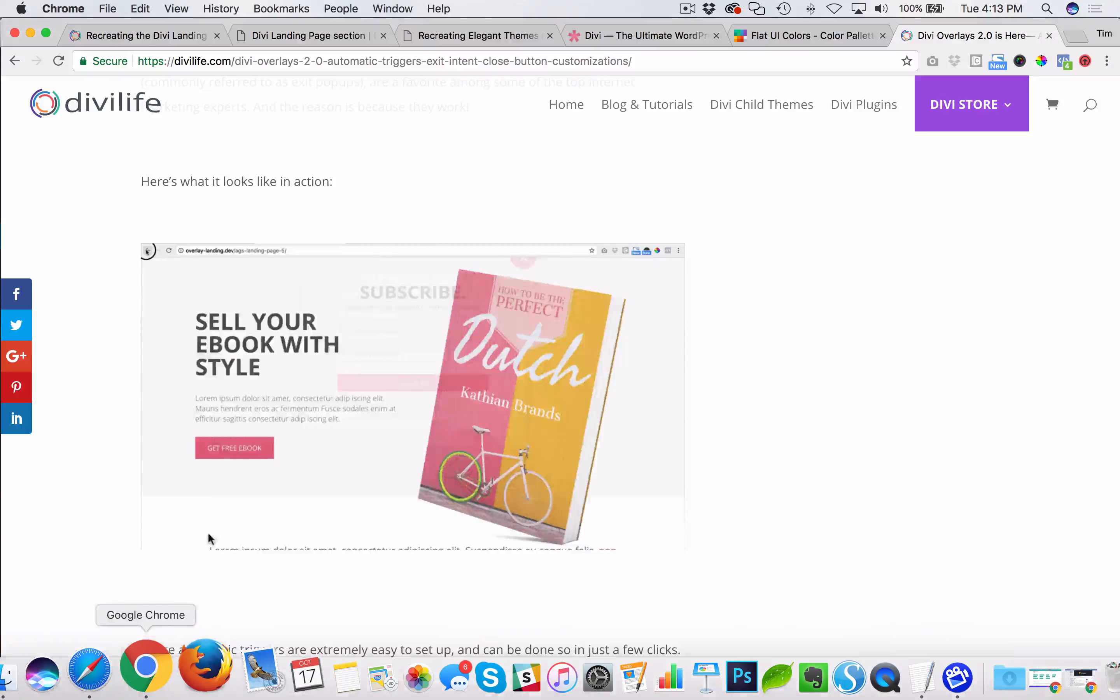
{"action": "left_click", "coordinate": [305, 35]}
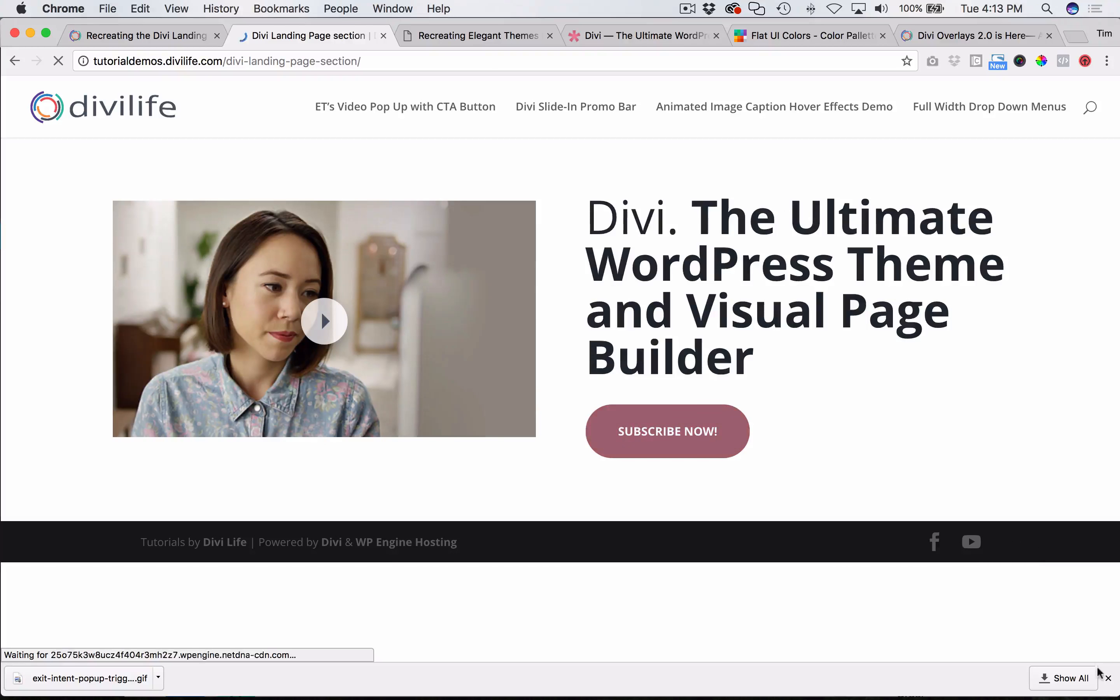
{"action": "left_click", "coordinate": [1107, 677]}
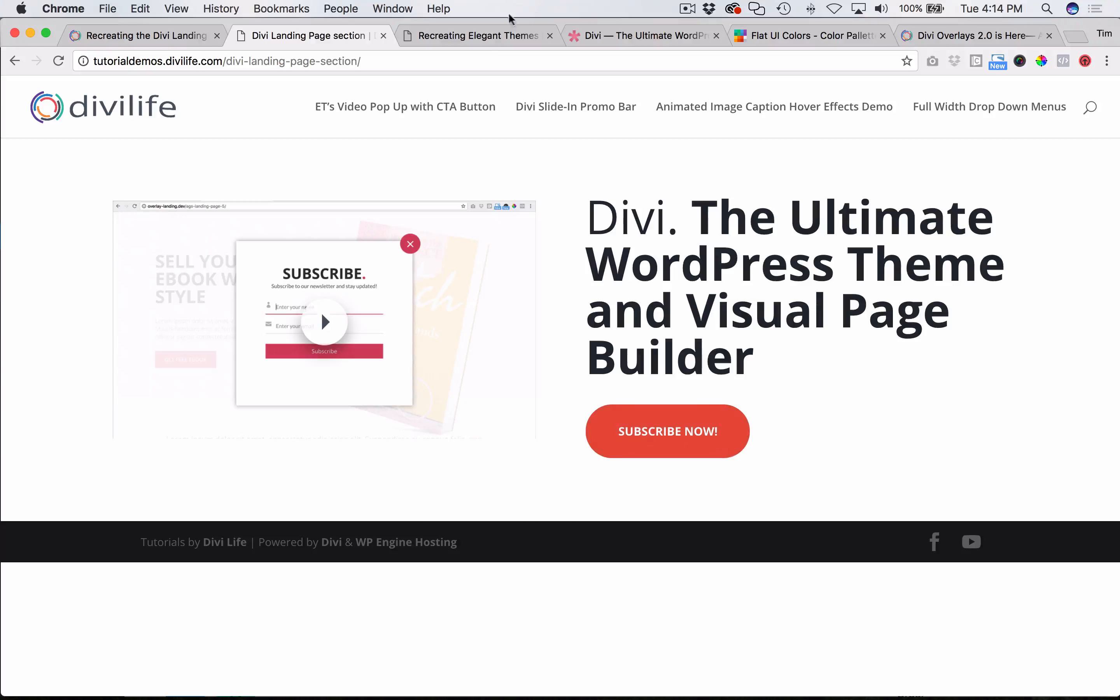
- Compare the result with the recreated demo and Elegant Themes' original Divi page, previewing the original's popup video
{"action": "left_click", "coordinate": [484, 37]}
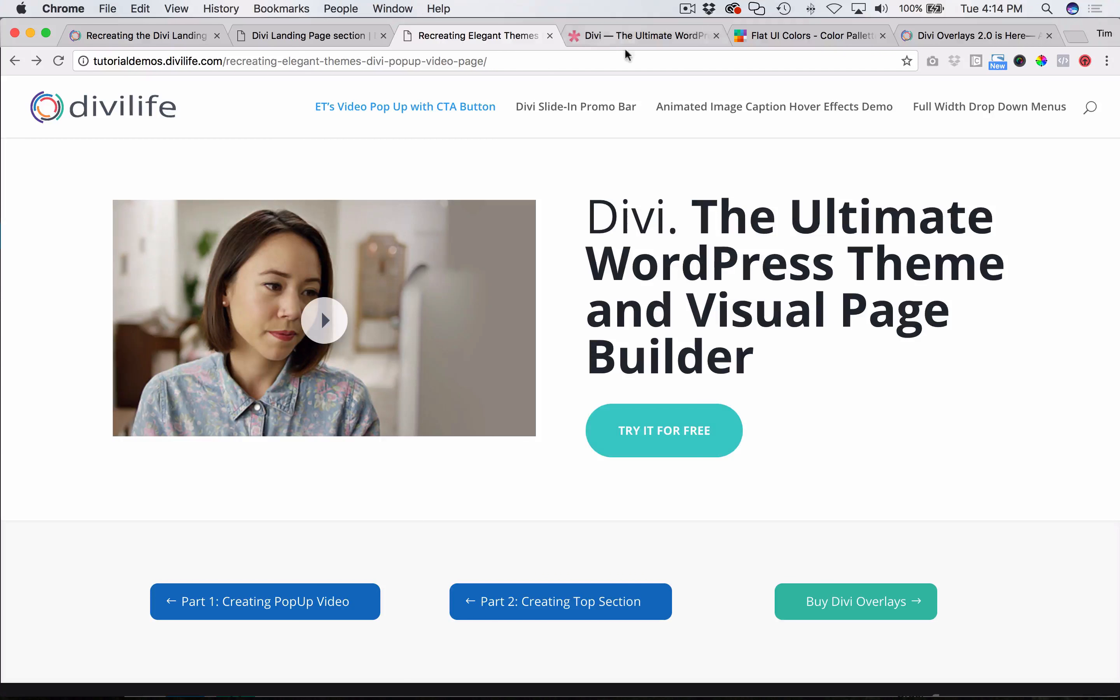
{"action": "left_click", "coordinate": [625, 37]}
{"action": "left_click", "coordinate": [688, 296]}
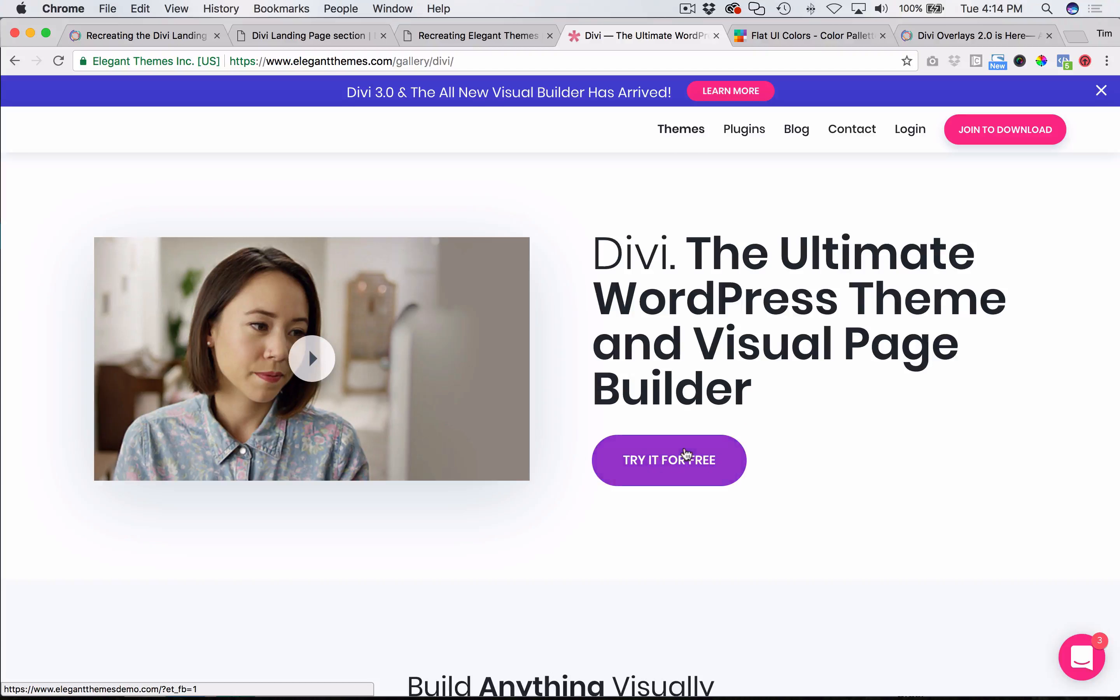
{"action": "left_click", "coordinate": [311, 356]}
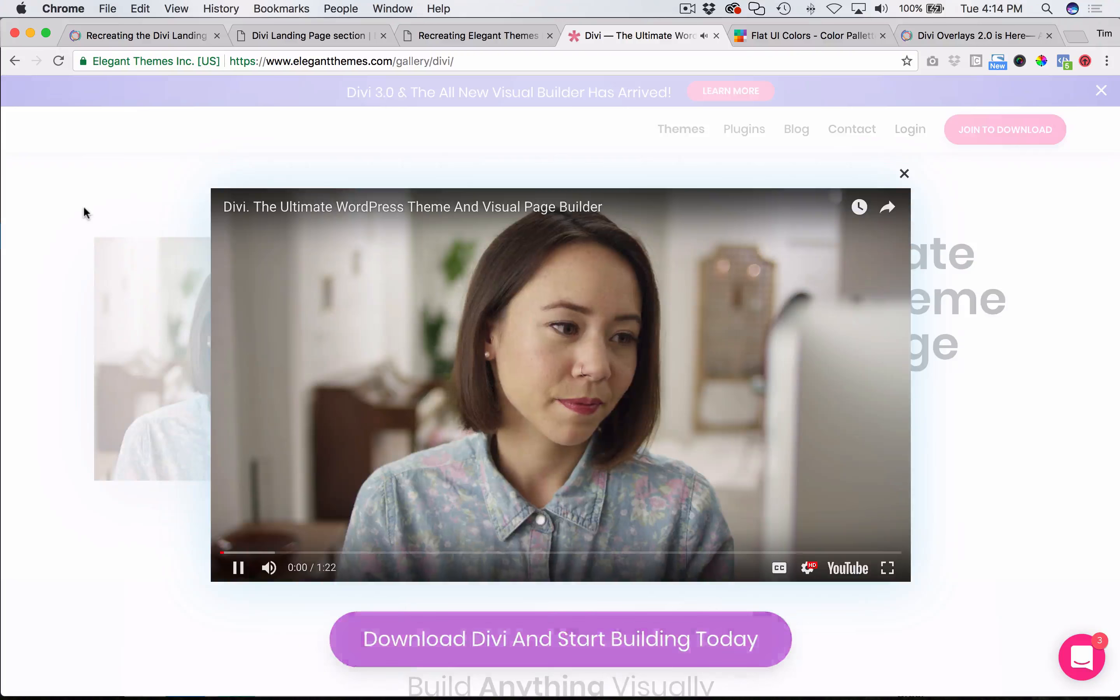
{"action": "left_click", "coordinate": [83, 206]}
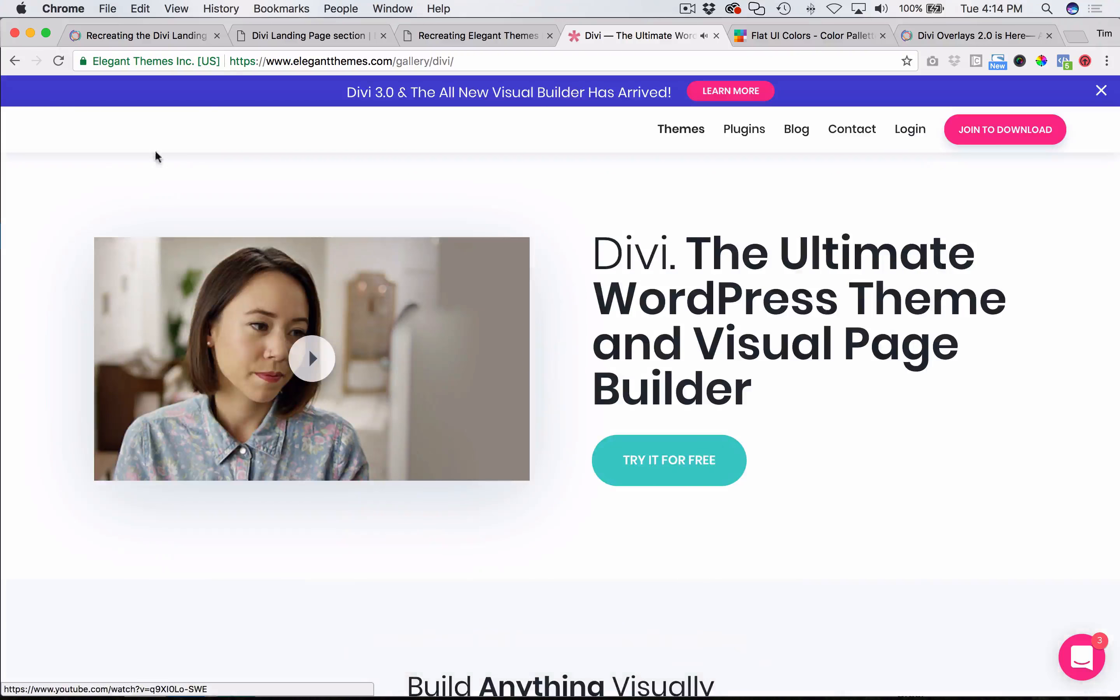
{"action": "left_click", "coordinate": [318, 35]}
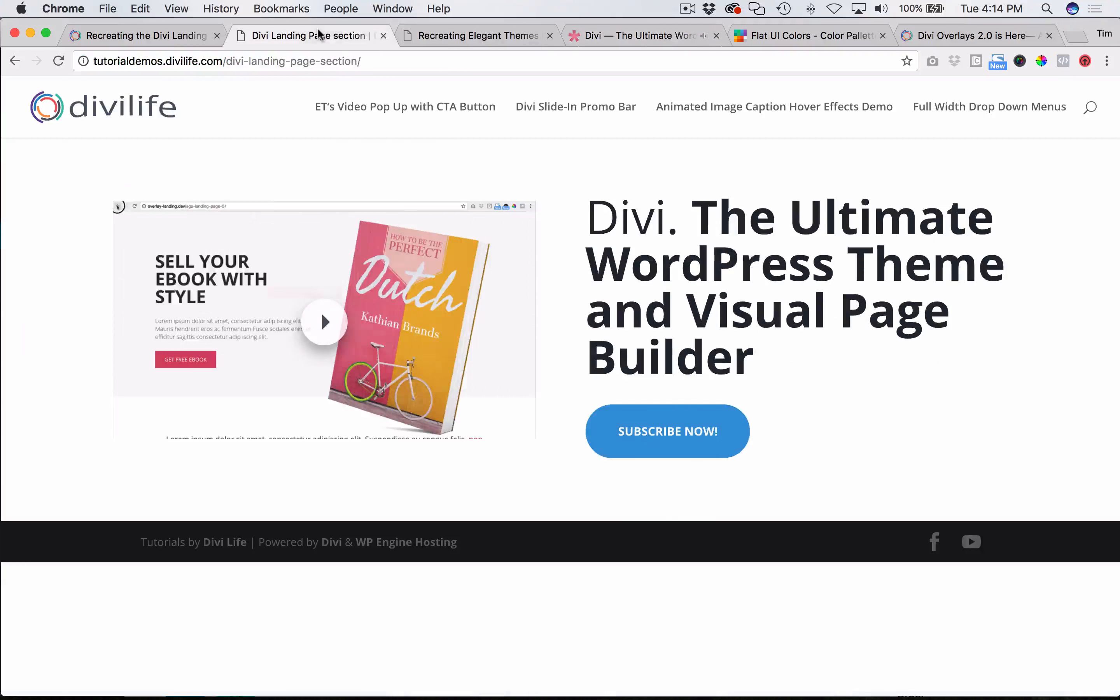